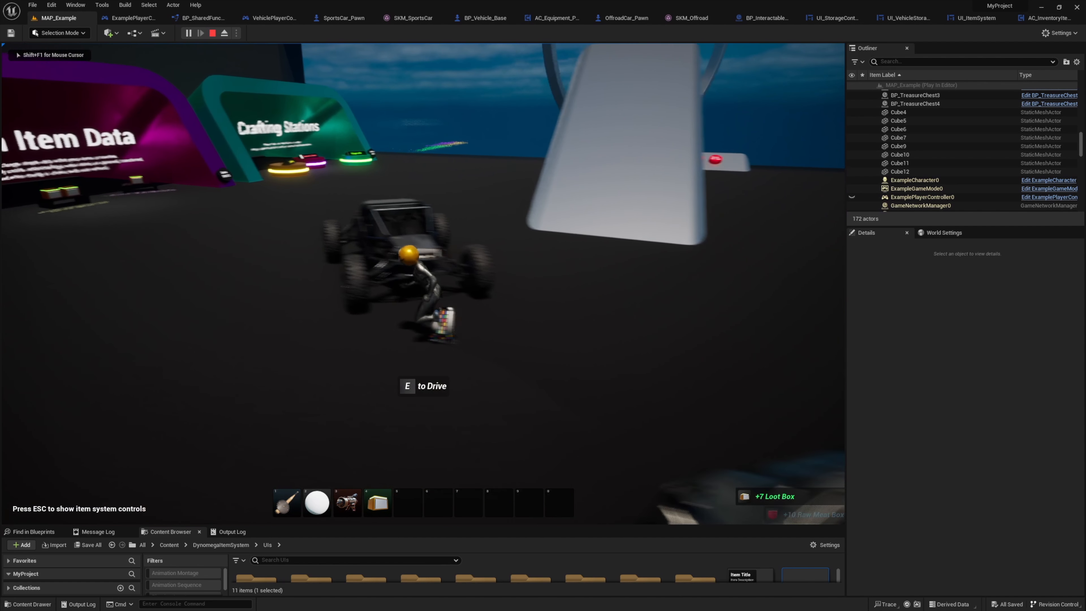
Enter the off-road car, open its storage, and take the gold coins, Golden Goose Eggs and blue spheres
{"action": "key", "text": "e"}
{"action": "key", "text": "i"}
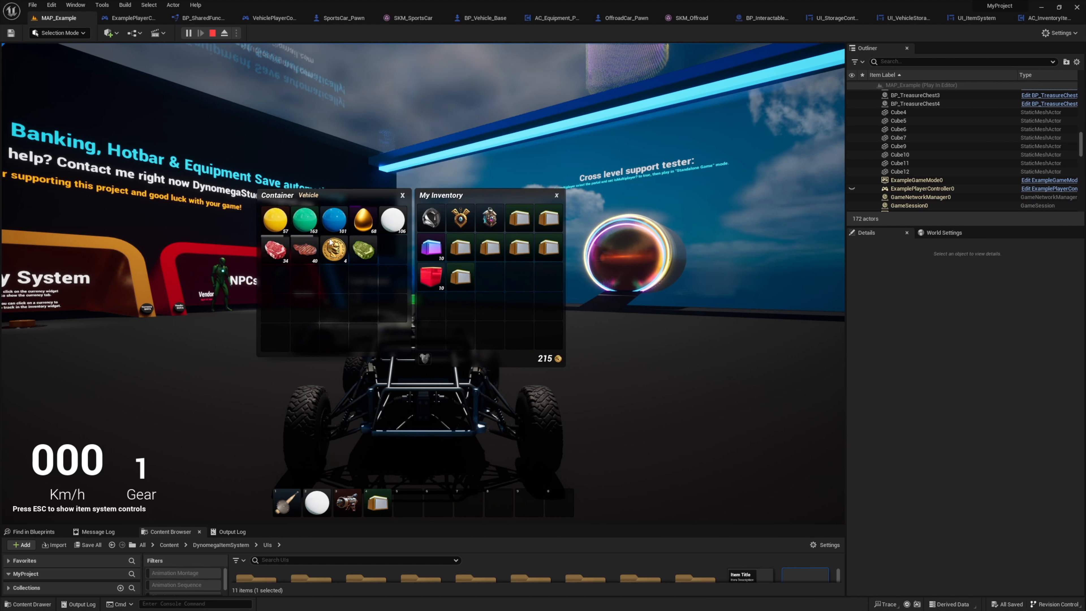
{"action": "key", "text": "w"}
{"action": "left_click", "coordinate": [330, 242]}
{"action": "left_click", "coordinate": [363, 218]}
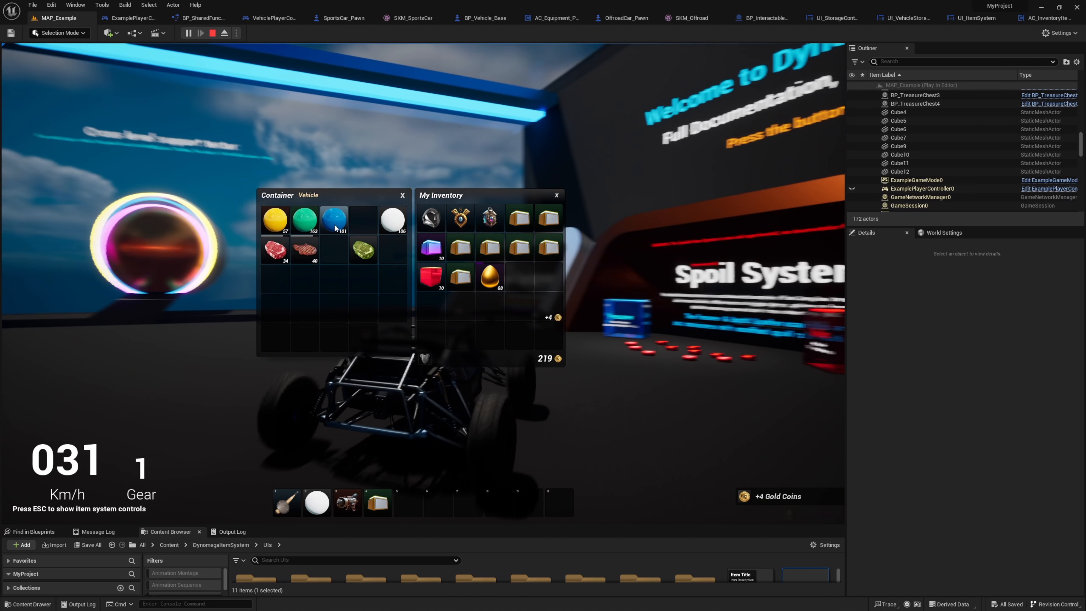
{"action": "left_click", "coordinate": [333, 220]}
Transfer two loot boxes from the inventory into the off-road car's storage and close it
{"action": "left_click", "coordinate": [460, 275]}
{"action": "left_click", "coordinate": [460, 247]}
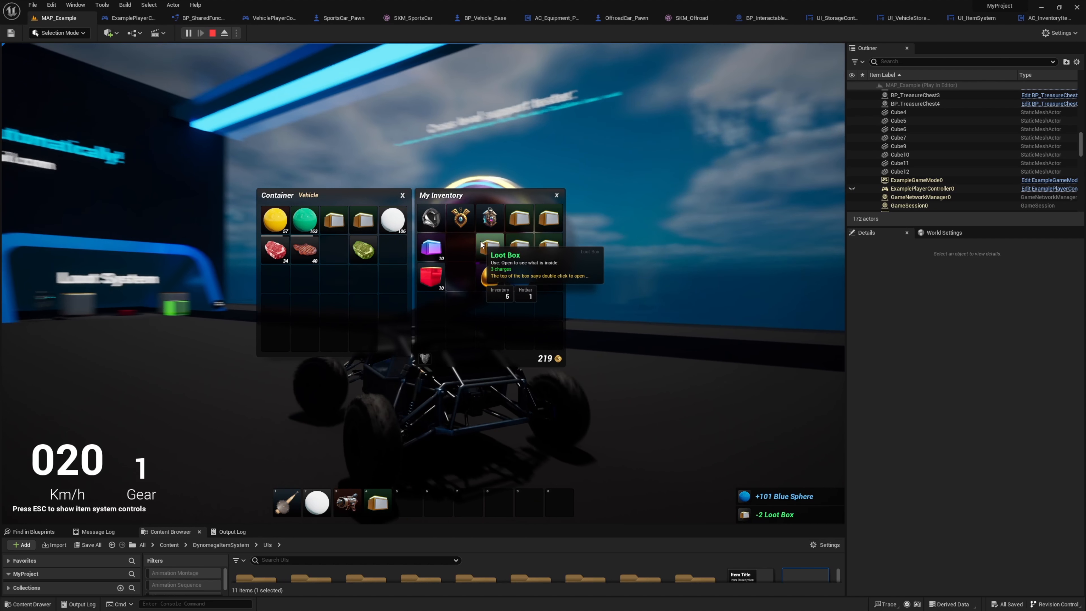
{"action": "key", "text": "i"}
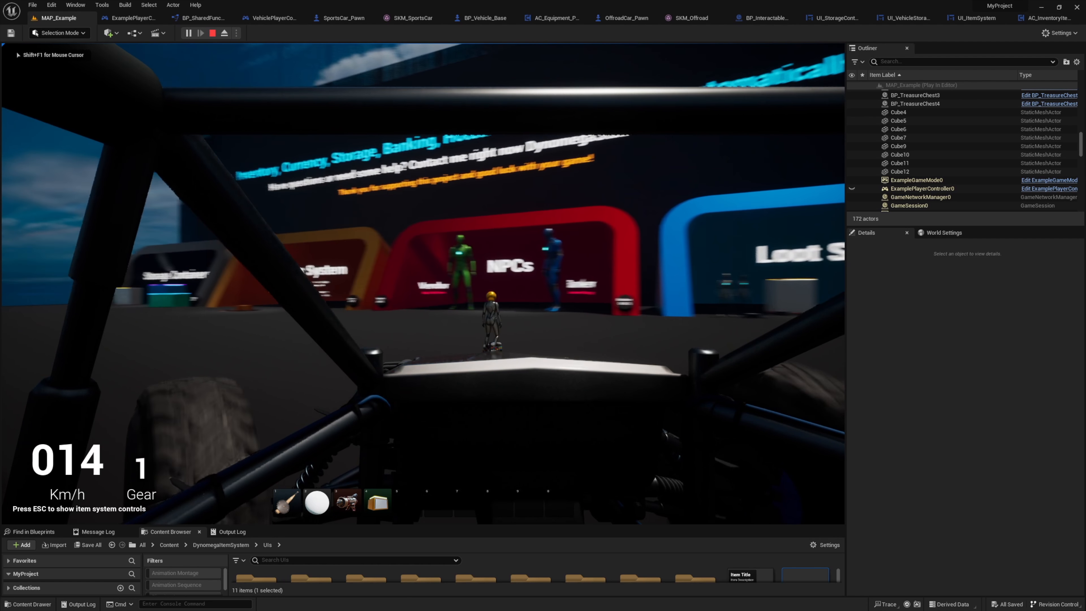
Drive over to the sports car, get out, and store the Golden Goose Eggs in its container
{"action": "key", "text": "w"}
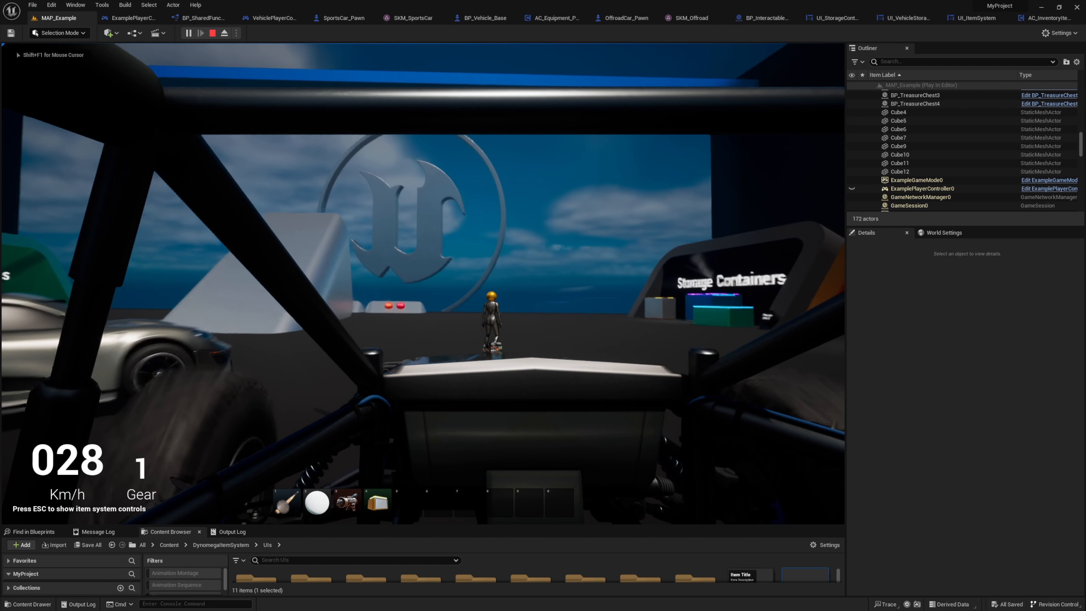
{"action": "key", "text": "e"}
{"action": "key", "text": "i"}
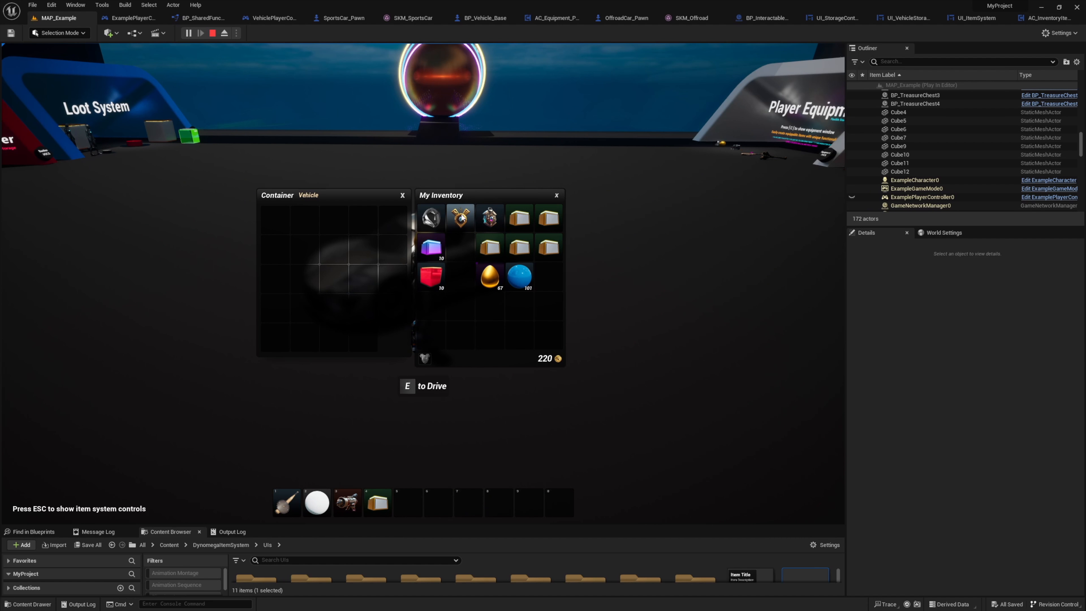
{"action": "left_click_drag", "start_coordinate": [495, 280], "coordinate": [341, 252]}
{"action": "key", "text": "i"}
Return to the off-road car and take every remaining item from its storage, including the spheres, loot boxes and meat
{"action": "key", "text": "w"}
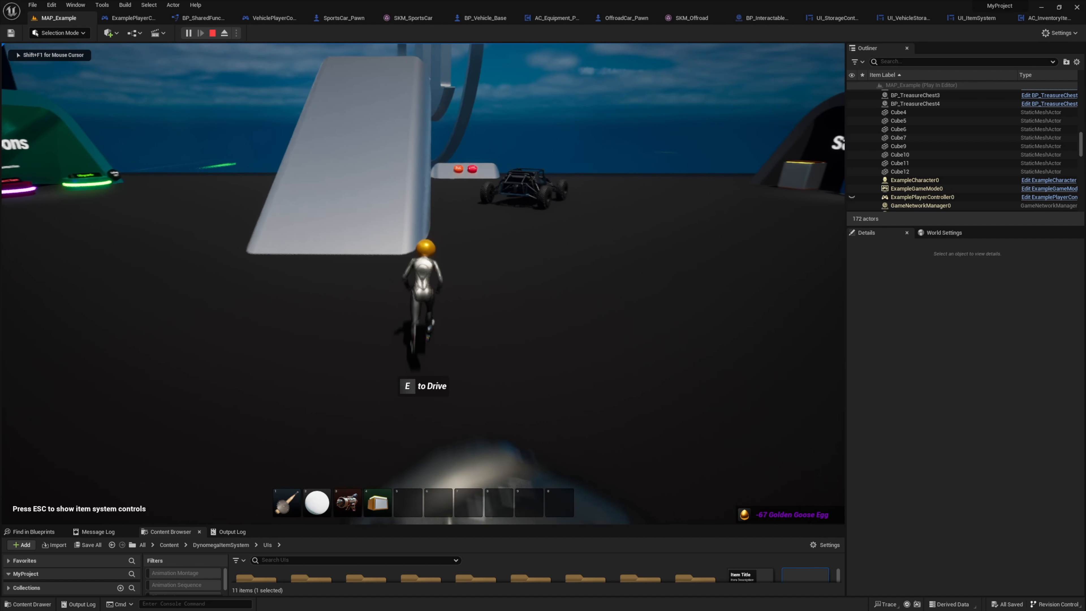
{"action": "key", "text": "i"}
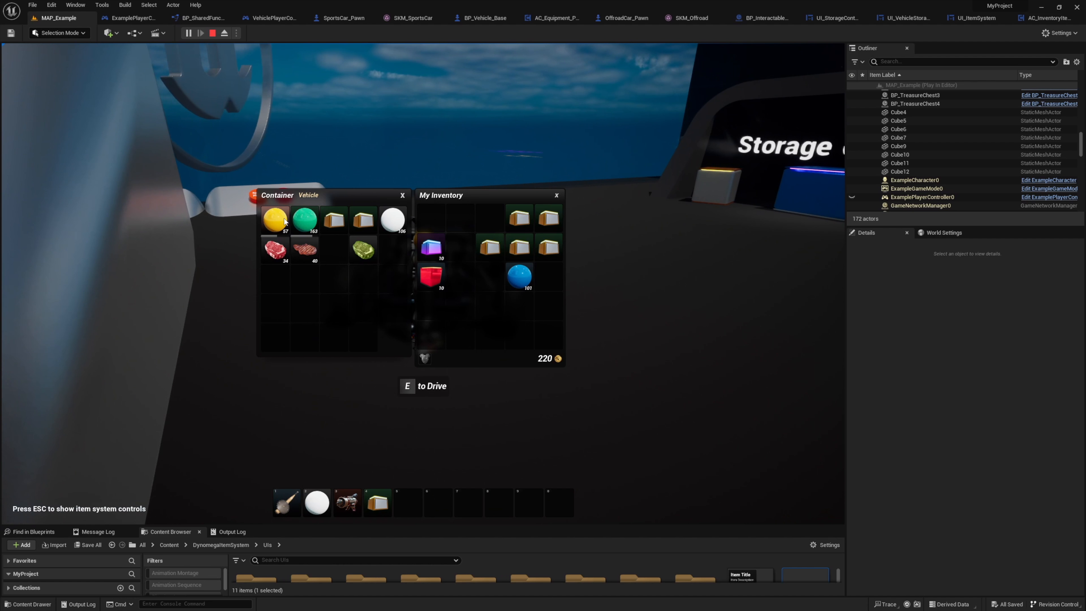
{"action": "right_click", "coordinate": [284, 222]}
{"action": "right_click", "coordinate": [305, 221]}
{"action": "right_click", "coordinate": [334, 221]}
{"action": "right_click", "coordinate": [363, 221]}
{"action": "right_click", "coordinate": [391, 222]}
{"action": "right_click", "coordinate": [363, 248]}
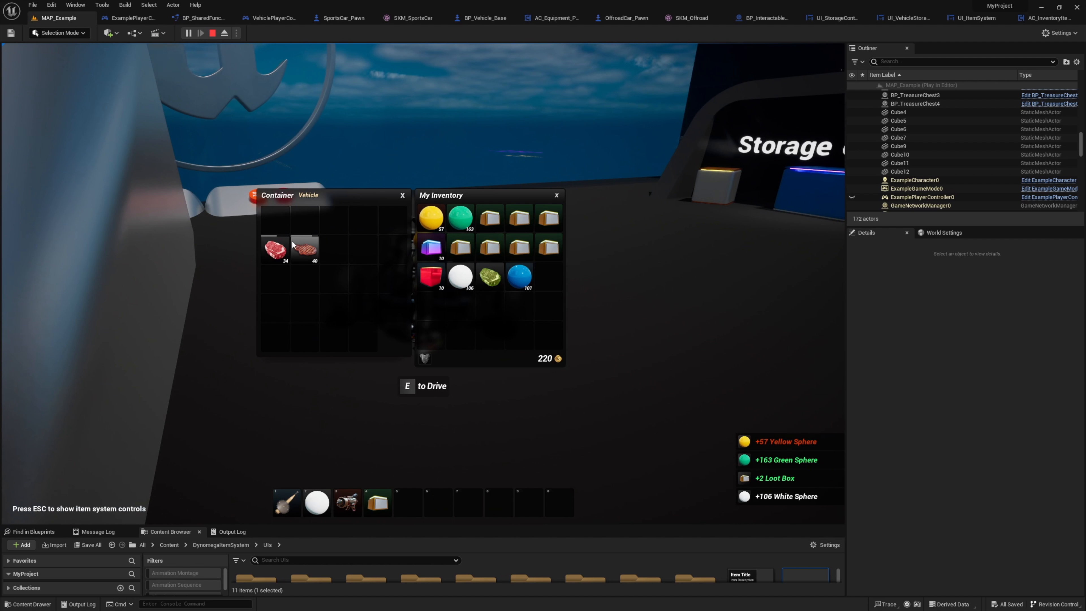
{"action": "right_click", "coordinate": [305, 247]}
{"action": "right_click", "coordinate": [274, 248]}
{"action": "key", "text": "i"}
Walk to the sports car and take it for a short test drive
{"action": "key", "text": "w"}
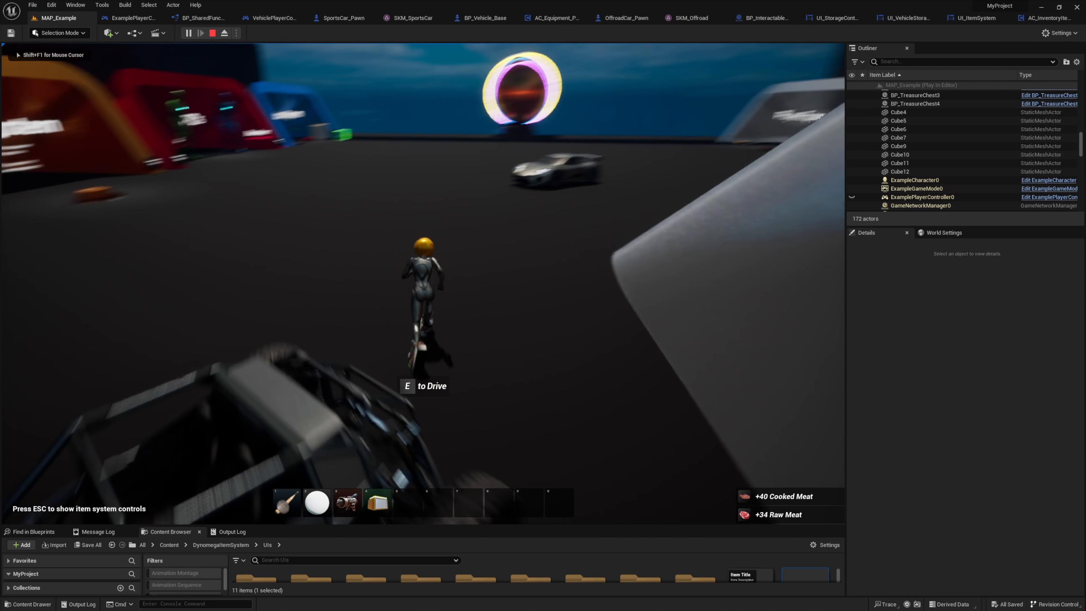
{"action": "key", "text": "e"}
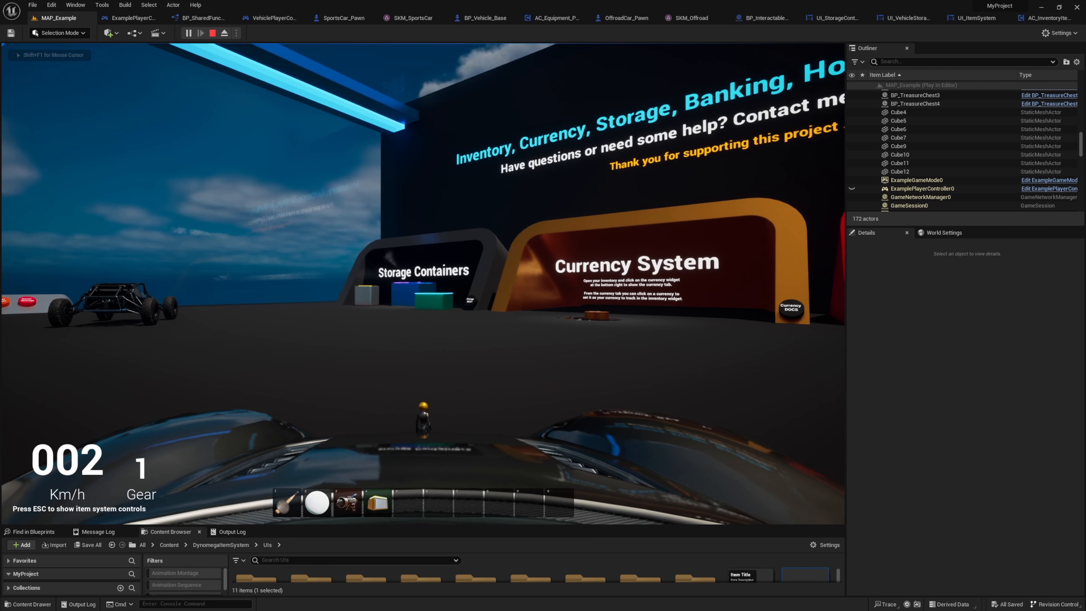
{"action": "key", "text": "w"}
{"action": "key", "text": "d"}
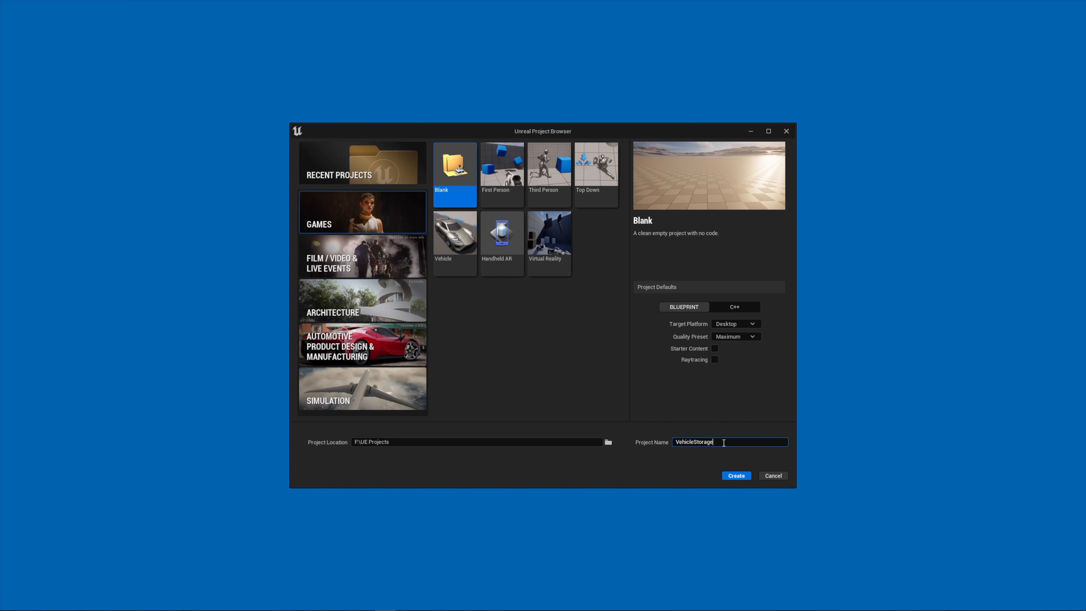
Create the blank Blueprint game project VehicleStorage and add the Vehicle feature pack to it
{"action": "left_click", "coordinate": [735, 475]}
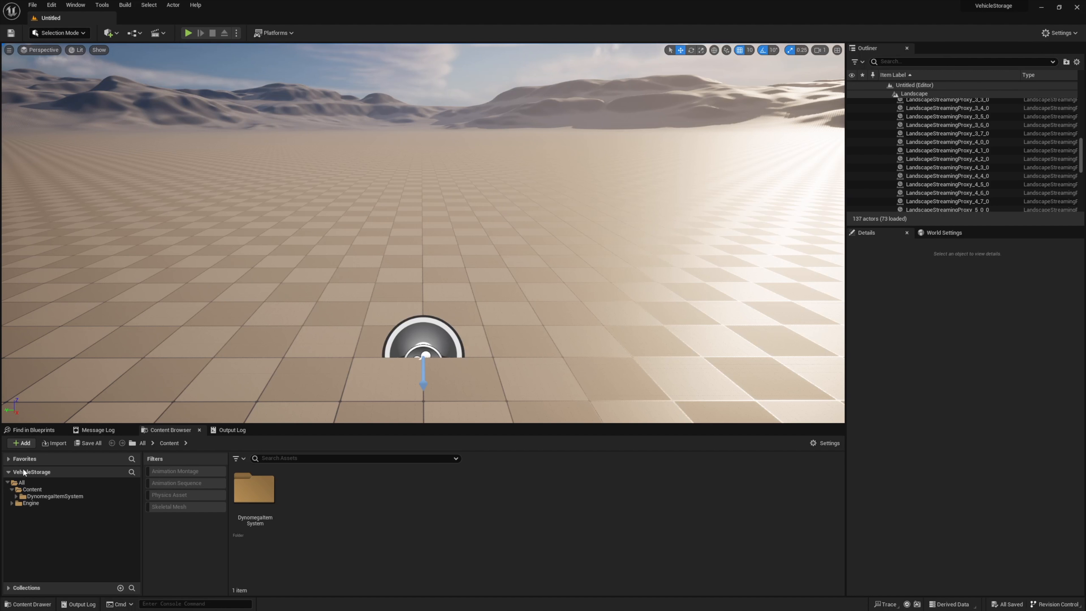
{"action": "left_click", "coordinate": [27, 442]}
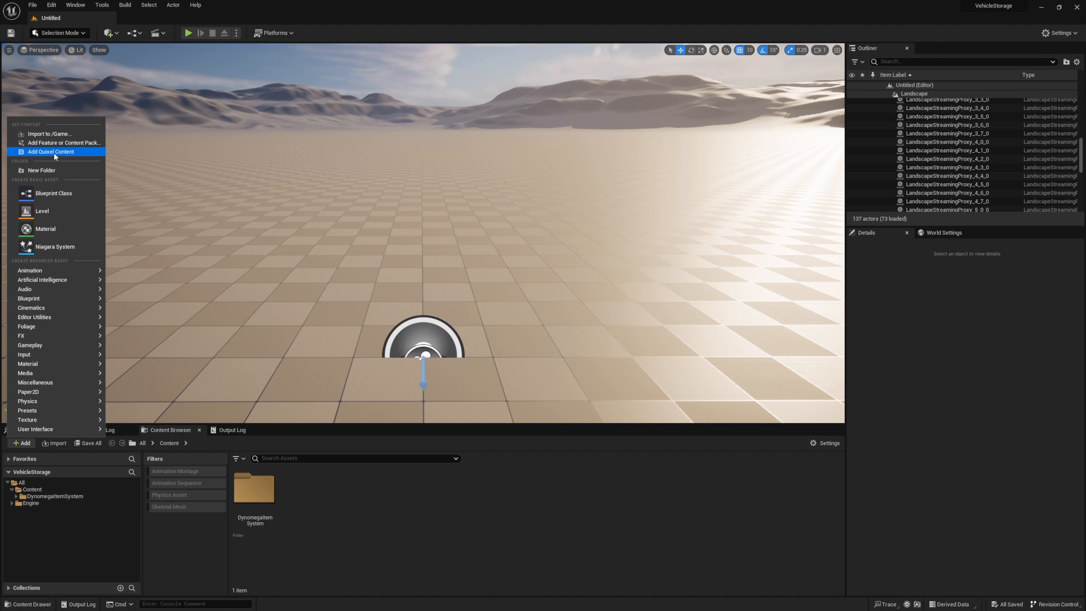
{"action": "left_click", "coordinate": [52, 142]}
{"action": "left_click", "coordinate": [420, 330]}
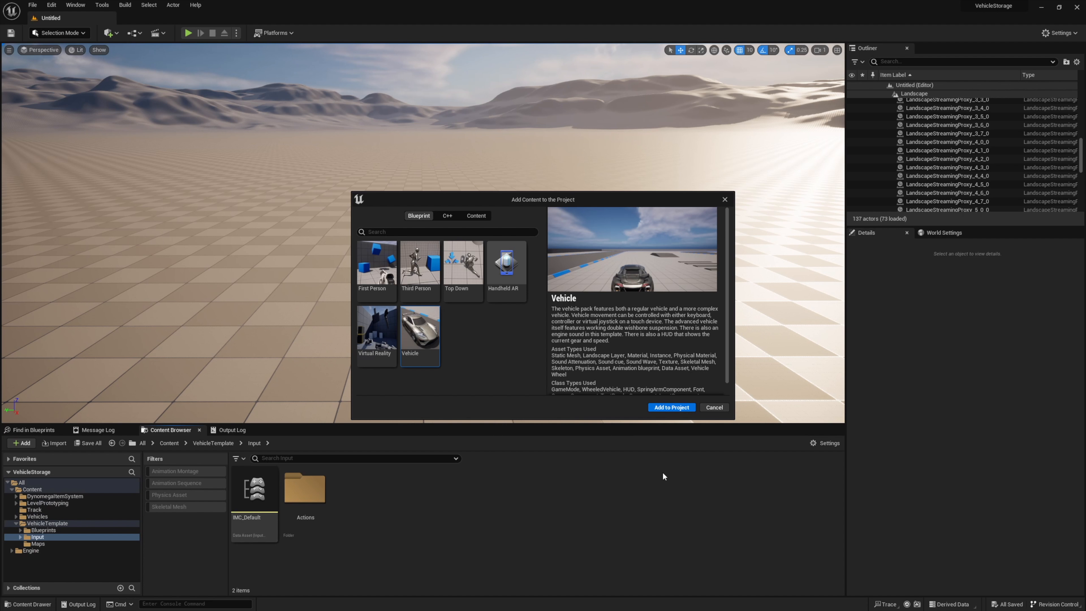
{"action": "left_click", "coordinate": [719, 409]}
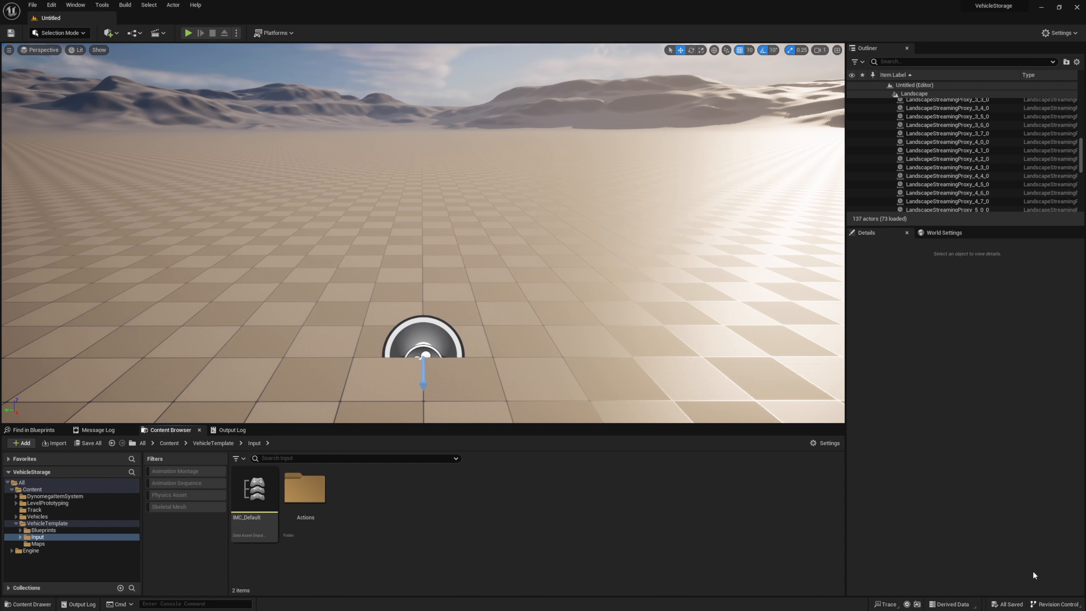
Find the ChaosVehiclesPlugin among the plugins and enable it, accepting its experimental status
{"action": "left_click", "coordinate": [60, 5]}
{"action": "left_click", "coordinate": [74, 136]}
{"action": "type", "text": "vehi"}
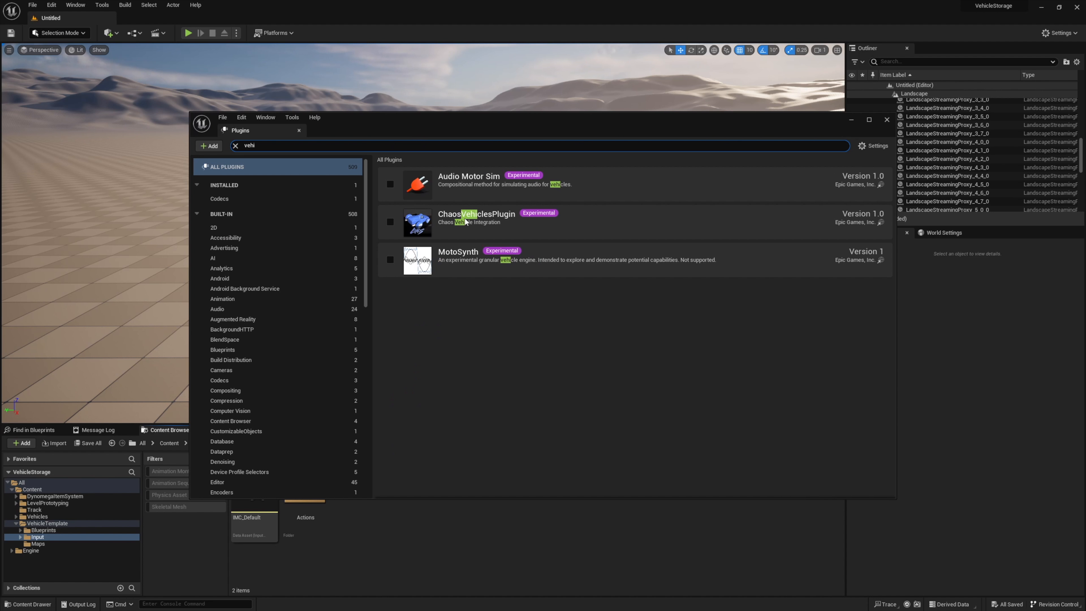
{"action": "left_click", "coordinate": [389, 222]}
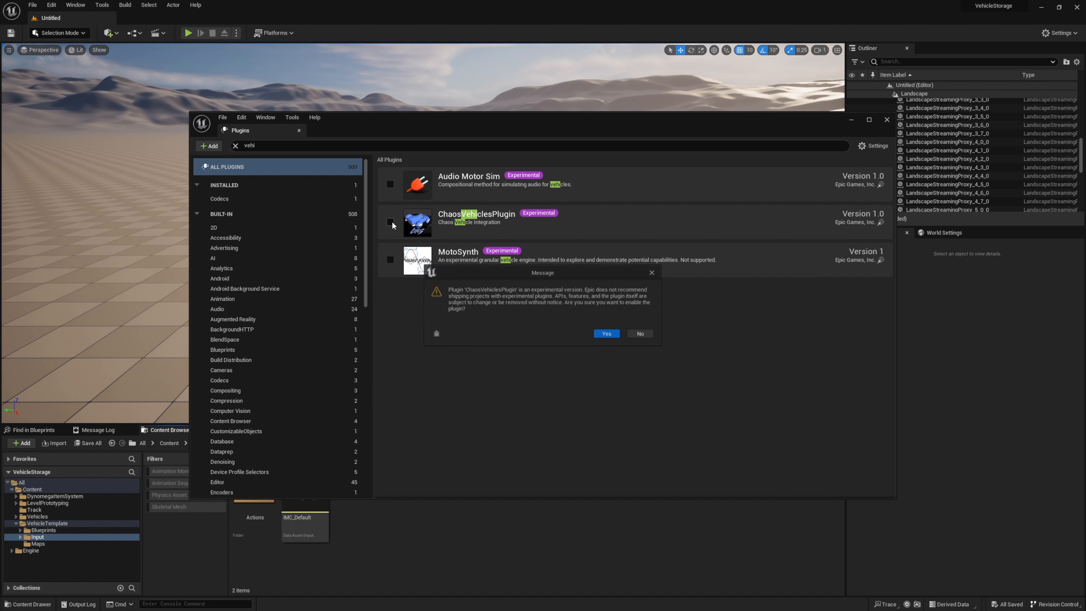
{"action": "left_click", "coordinate": [607, 333]}
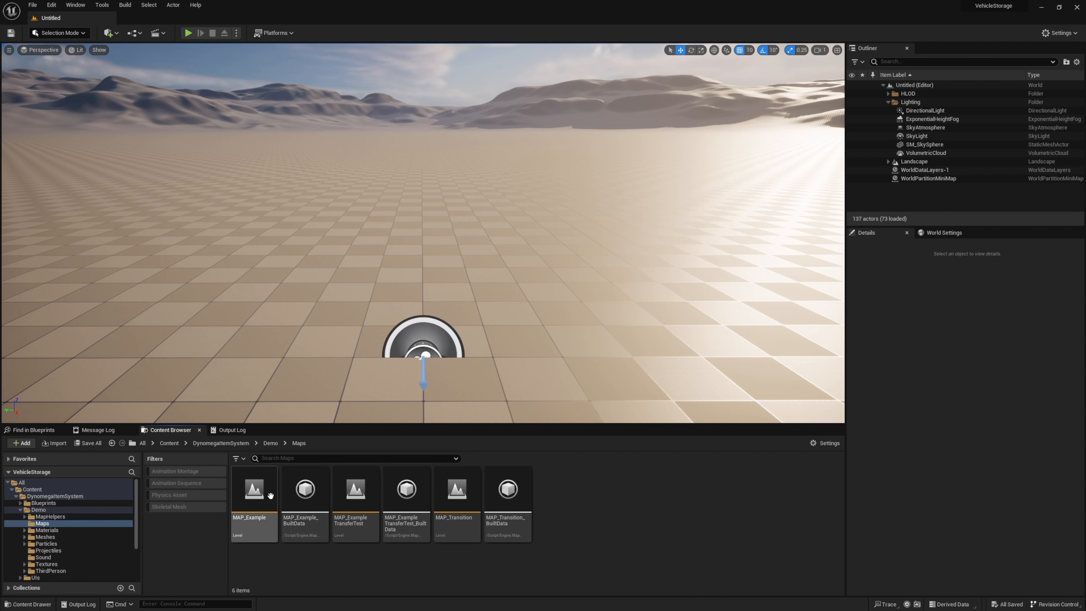
Open the MAP_Example level from the item system's demo maps and run a brief play test
{"action": "double_click", "coordinate": [255, 496]}
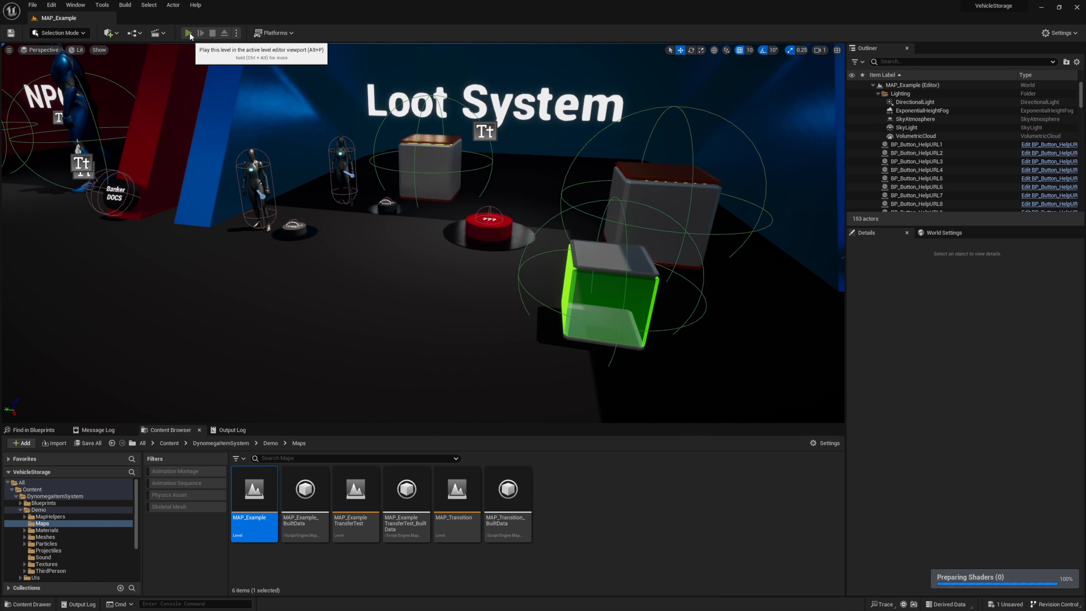
{"action": "left_click", "coordinate": [189, 33]}
{"action": "key", "text": "Escape"}
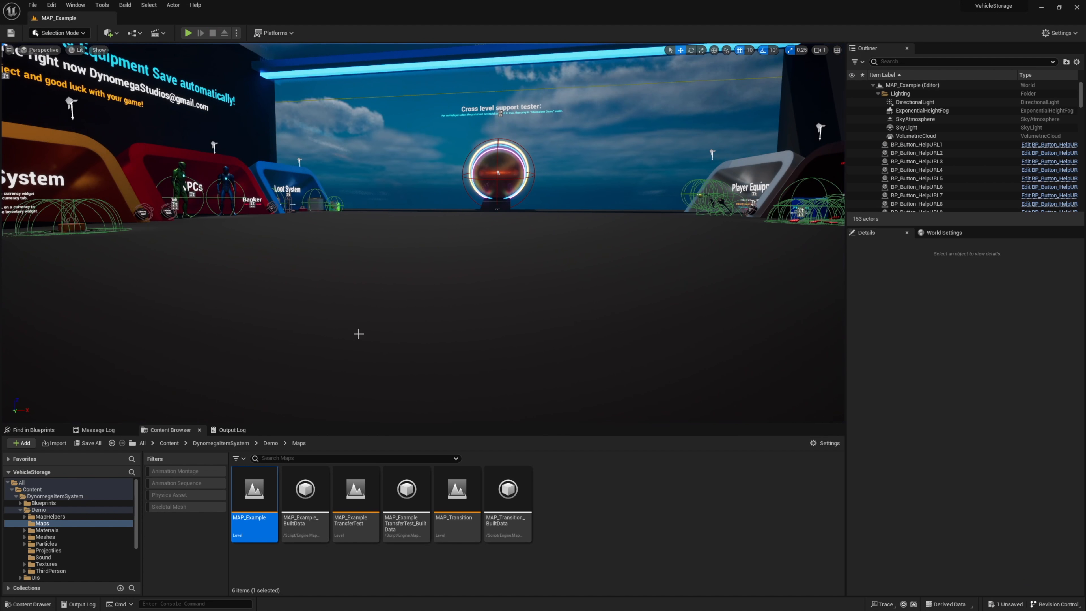
Open the ExamplePlayerController blueprint from the DynomegaItemSystem Blueprints folder and return to the level
{"action": "left_click", "coordinate": [44, 504]}
{"action": "double_click", "coordinate": [558, 500]}
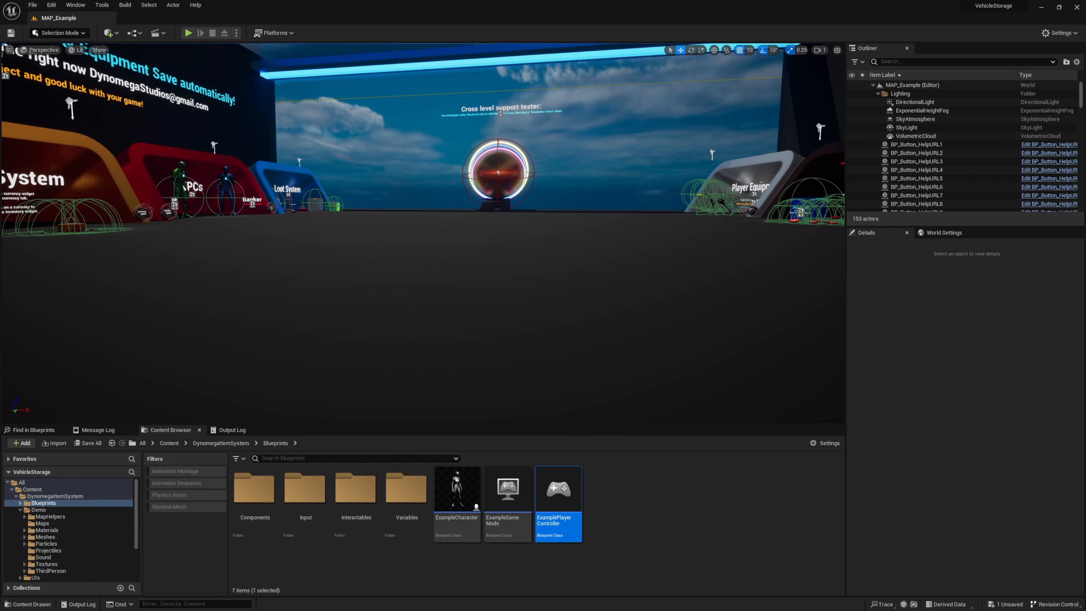
{"action": "left_click", "coordinate": [81, 19]}
Place the VehicleTemplate's SportsCar_Pawn on the floor of the MAP_Example level
{"action": "left_click", "coordinate": [309, 523]}
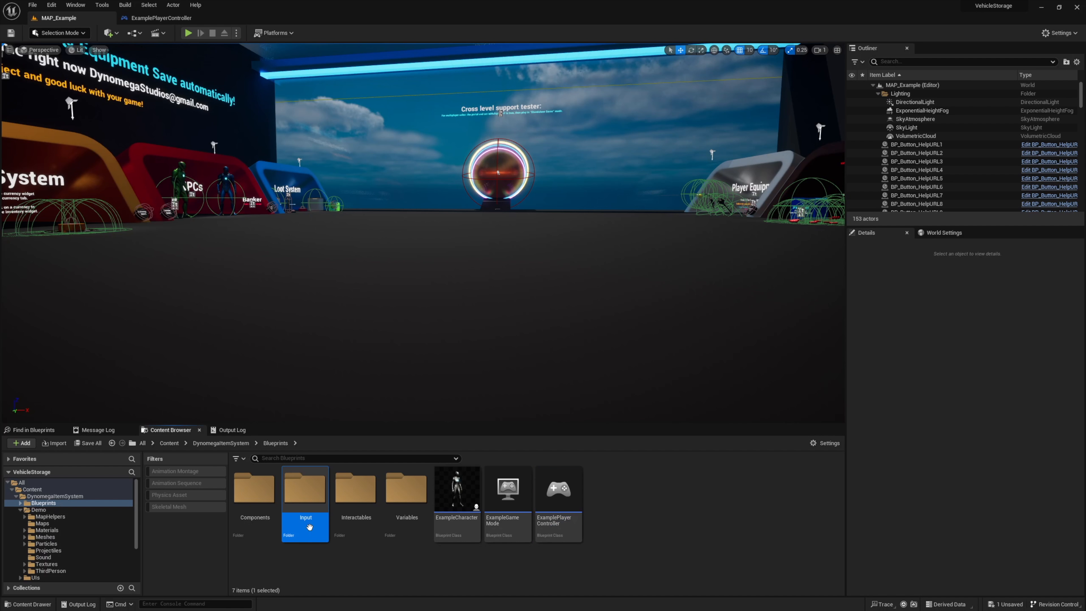
{"action": "scroll", "coordinate": [73, 545], "scroll_direction": "down", "scroll_amount": 3}
{"action": "double_click", "coordinate": [51, 554]}
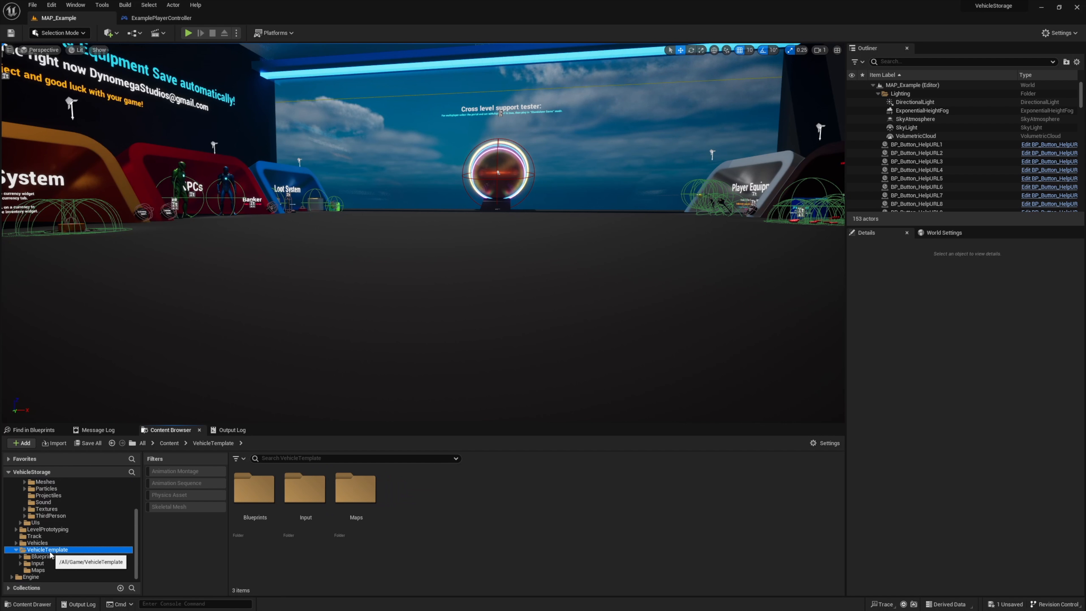
{"action": "left_click", "coordinate": [47, 570]}
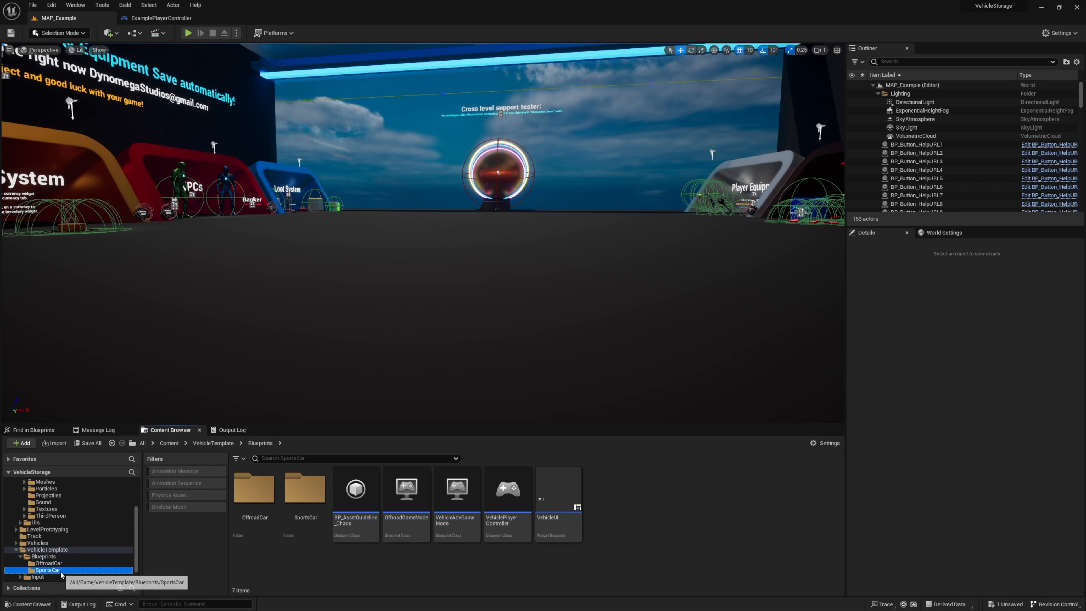
{"action": "left_click_drag", "start_coordinate": [255, 492], "coordinate": [336, 276]}
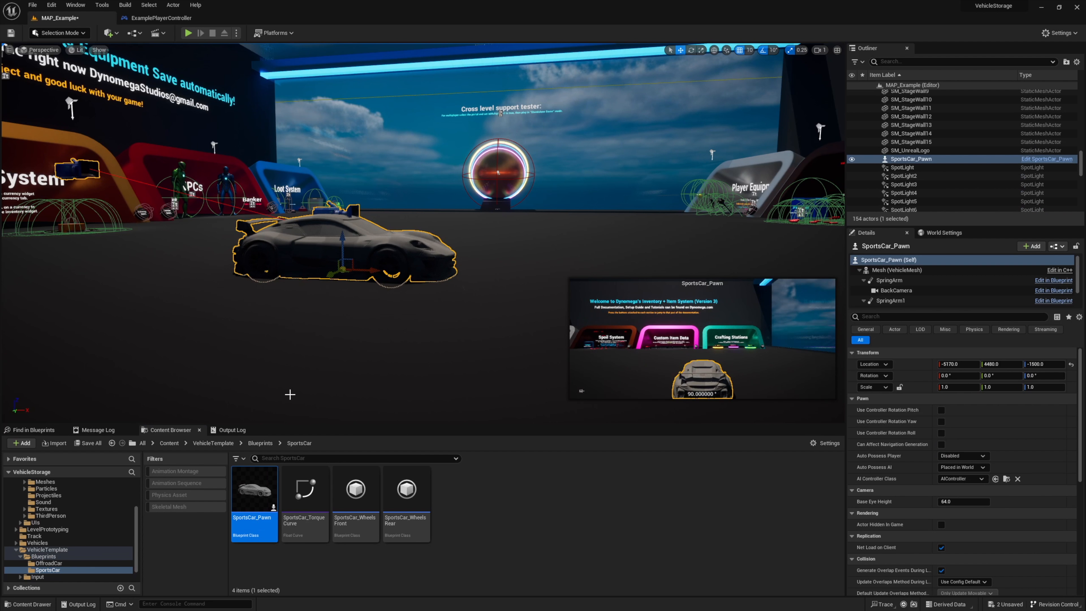
Check in the plugin list whether ChaosVehiclesPlugin is enabled, then close the list
{"action": "left_click", "coordinate": [51, 5]}
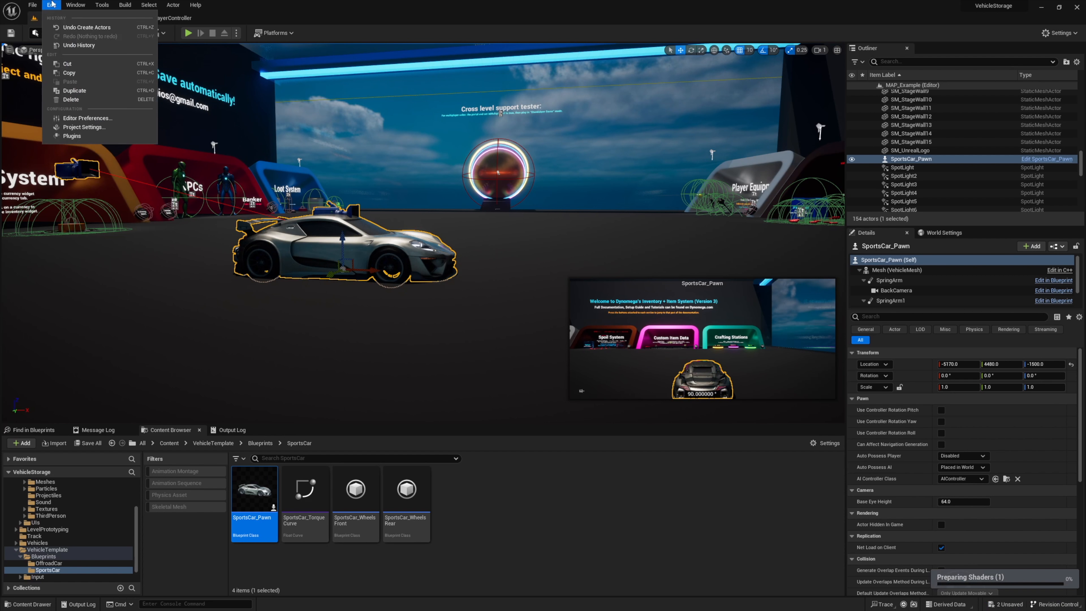
{"action": "left_click", "coordinate": [81, 136]}
{"action": "type", "text": "veh"}
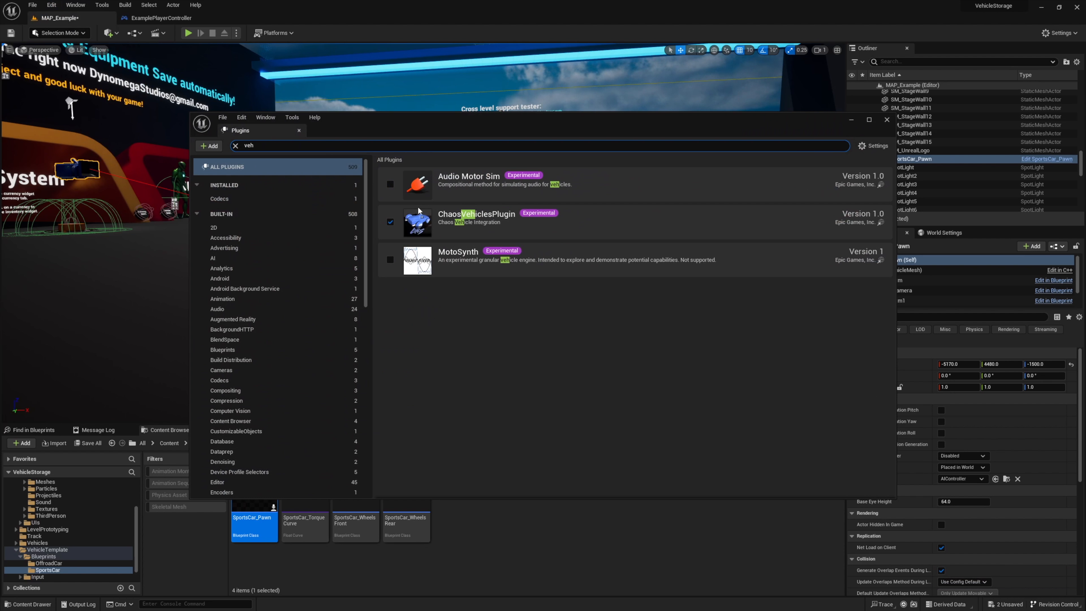
{"action": "left_click", "coordinate": [886, 120]}
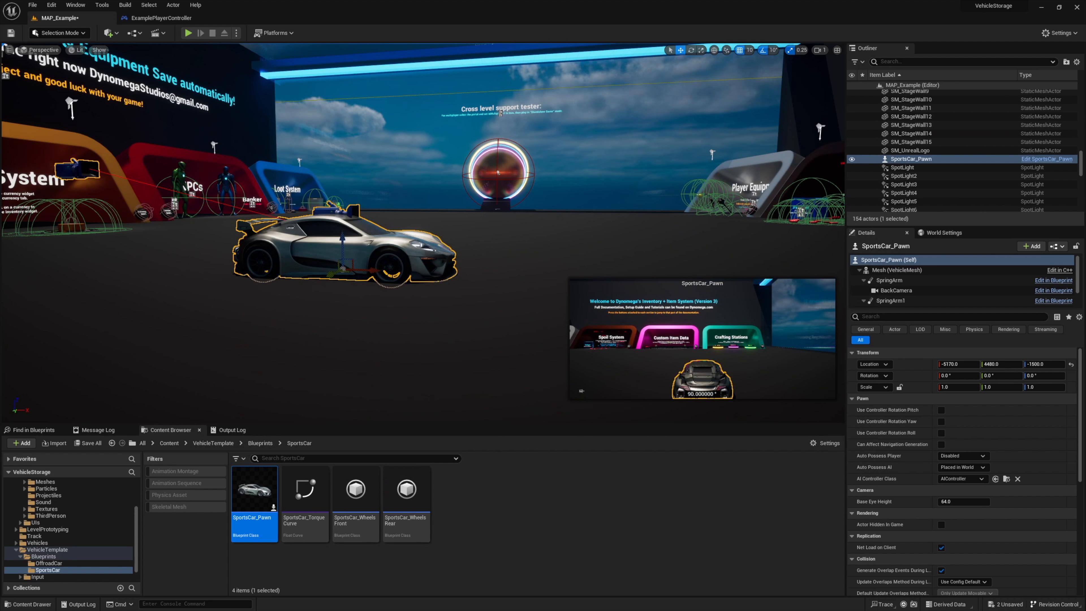
Place the OffroadCar_Pawn in the level beside the sports car
{"action": "left_click", "coordinate": [49, 563]}
{"action": "left_click_drag", "start_coordinate": [254, 491], "coordinate": [481, 255]}
{"action": "right_click_drag", "start_coordinate": [428, 240], "coordinate": [444, 189]}
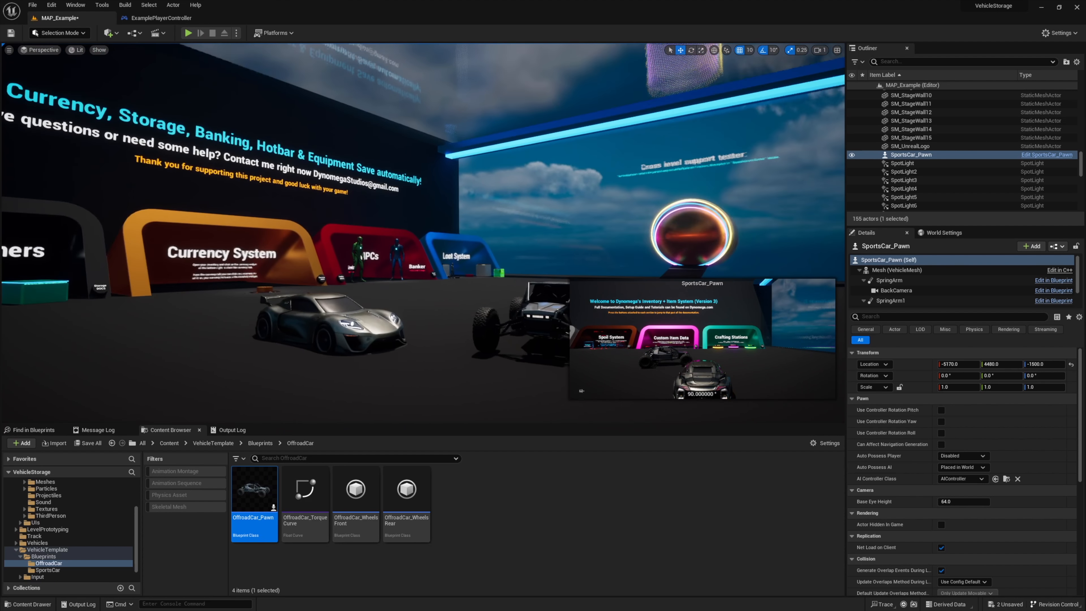
{"action": "left_click", "coordinate": [509, 240]}
{"action": "left_click", "coordinate": [358, 347]}
{"action": "left_click", "coordinate": [242, 231]}
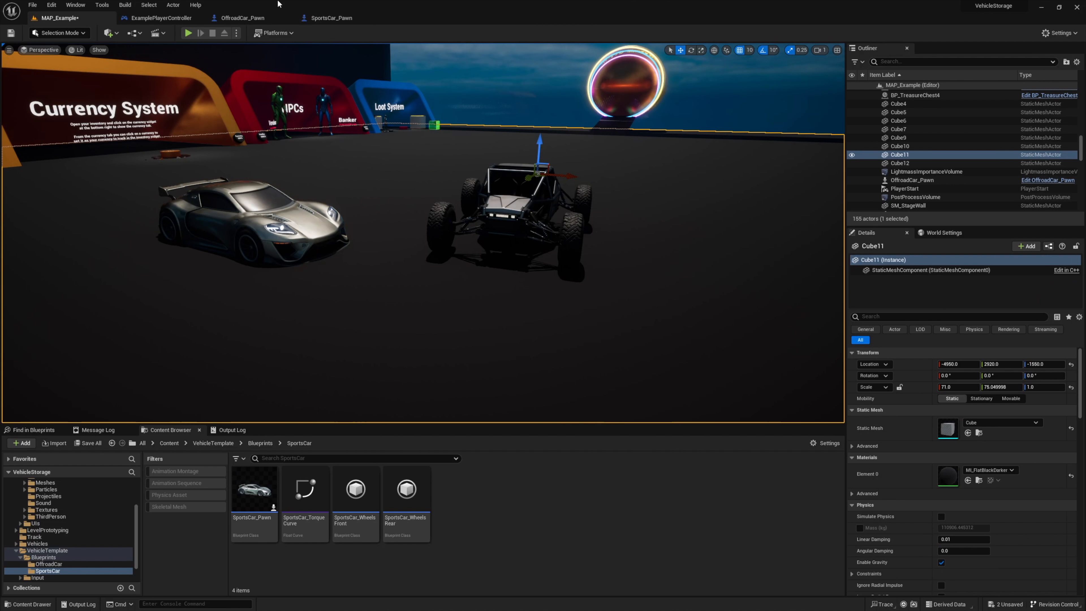
Play the level and walk the character around both parked vehicles
{"action": "left_click", "coordinate": [189, 33]}
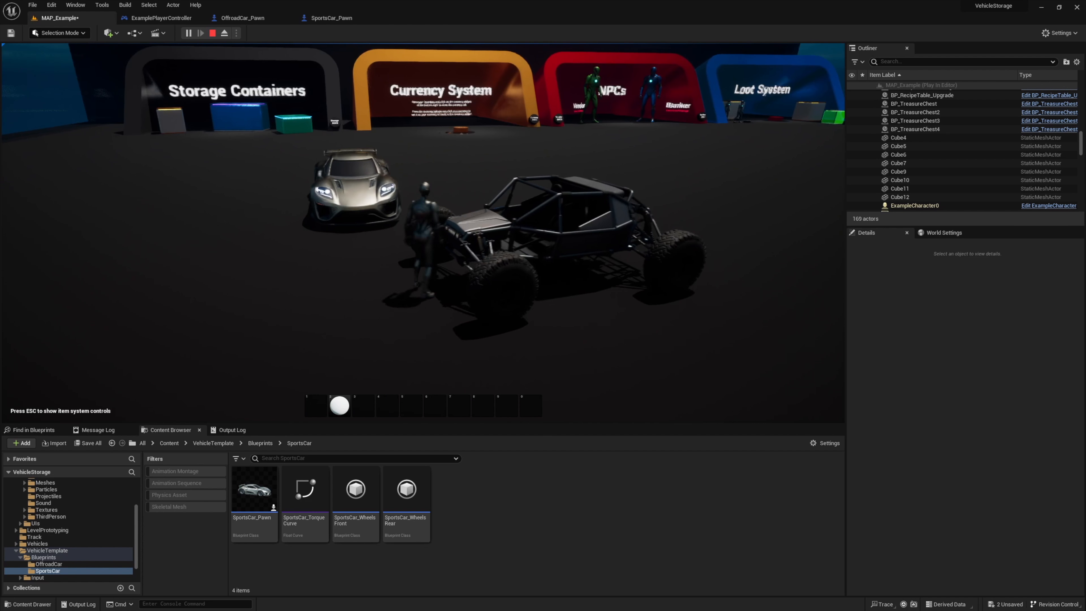
{"action": "key", "text": "w"}
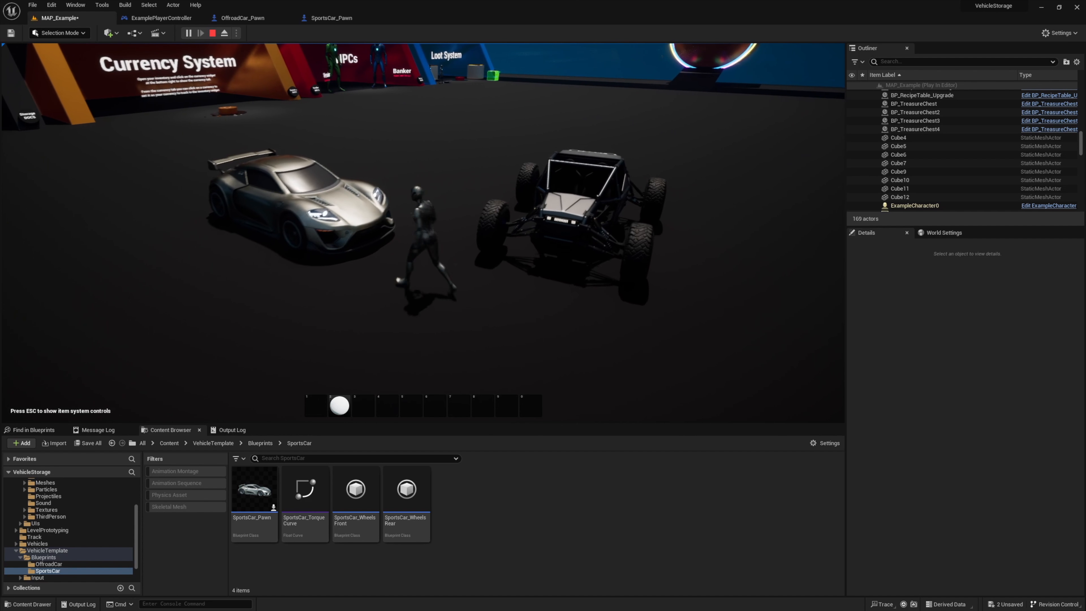
{"action": "key", "text": "s"}
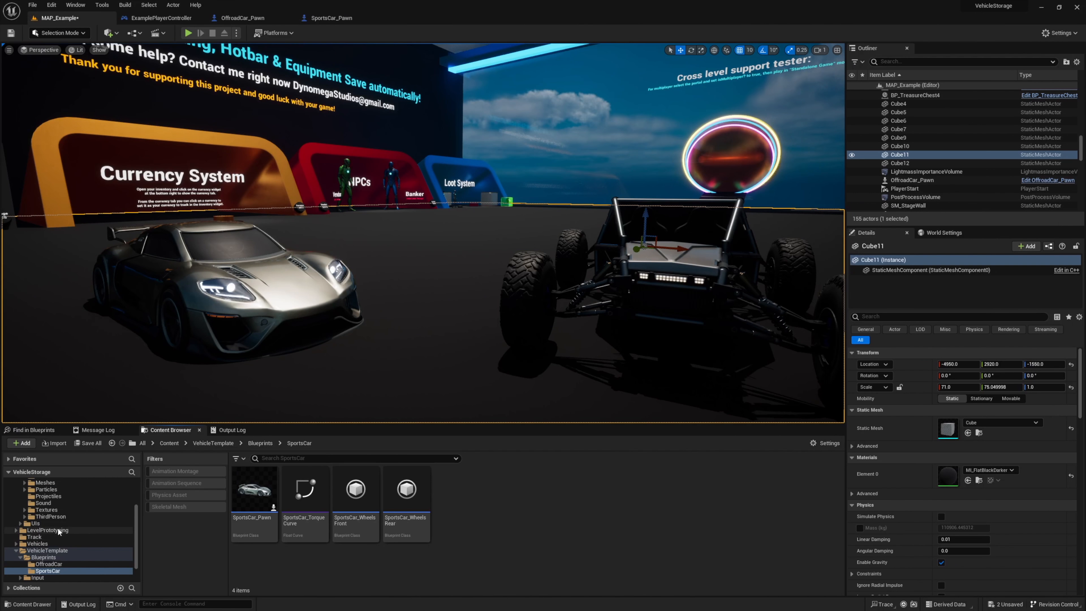
Create a folder named VehicleStorage in the project's root Content folder
{"action": "scroll", "coordinate": [60, 529], "scroll_direction": "up", "scroll_amount": 5}
{"action": "left_click", "coordinate": [36, 489]}
{"action": "right_click", "coordinate": [565, 519]}
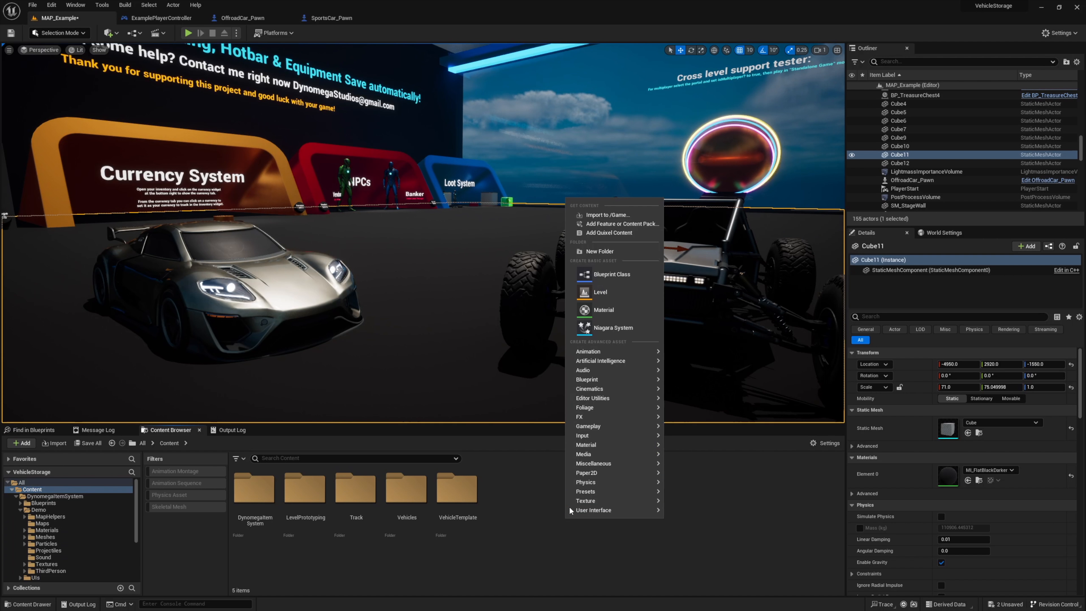
{"action": "left_click", "coordinate": [602, 253]}
{"action": "type", "text": "VehicleStorage"}
{"action": "key", "text": "Return"}
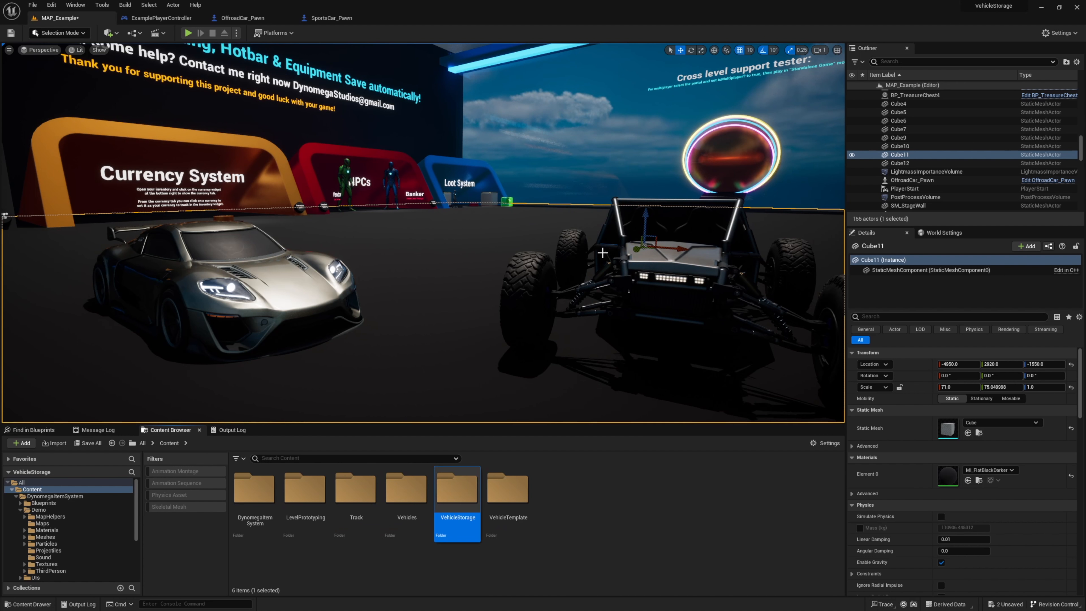
Inside the VehicleStorage folder, create a Blueprint class derived from Wheeled Vehicle Pawn and name it BP_Vehicle_Base
{"action": "double_click", "coordinate": [456, 489]}
{"action": "right_click", "coordinate": [397, 496]}
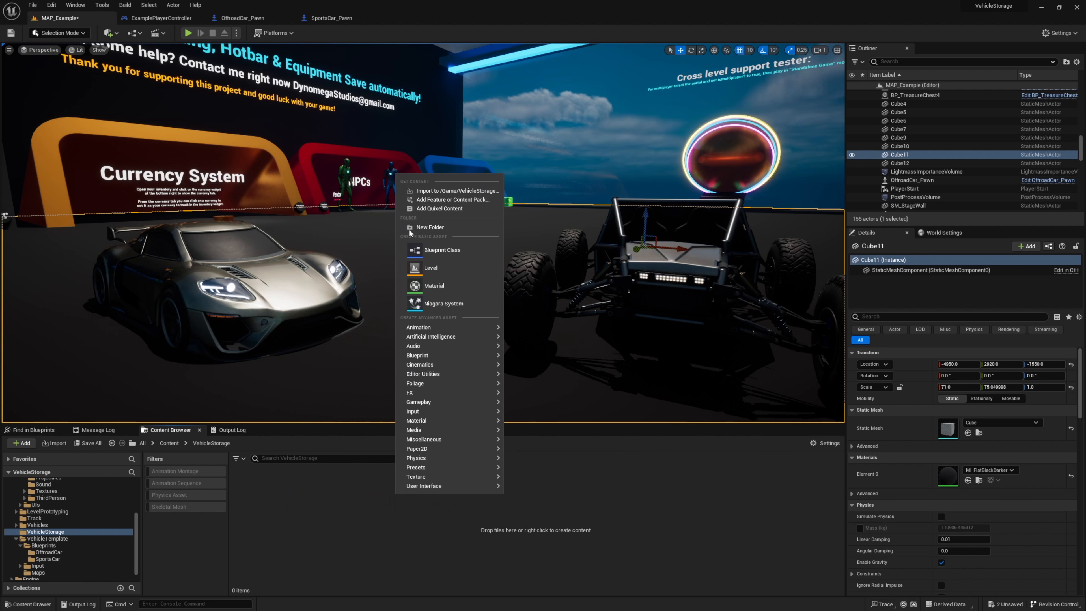
{"action": "left_click", "coordinate": [466, 255]}
{"action": "left_click", "coordinate": [438, 359]}
{"action": "left_click", "coordinate": [471, 370]}
{"action": "type", "text": "w"}
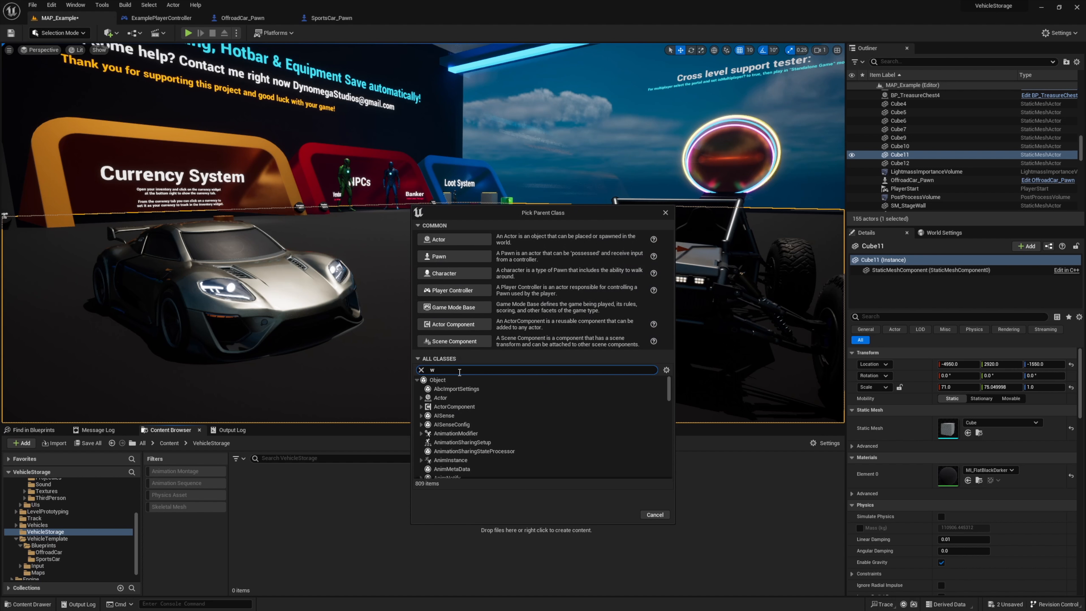
{"action": "type", "text": "heel"}
{"action": "left_click", "coordinate": [475, 406]}
{"action": "left_click", "coordinate": [631, 492]}
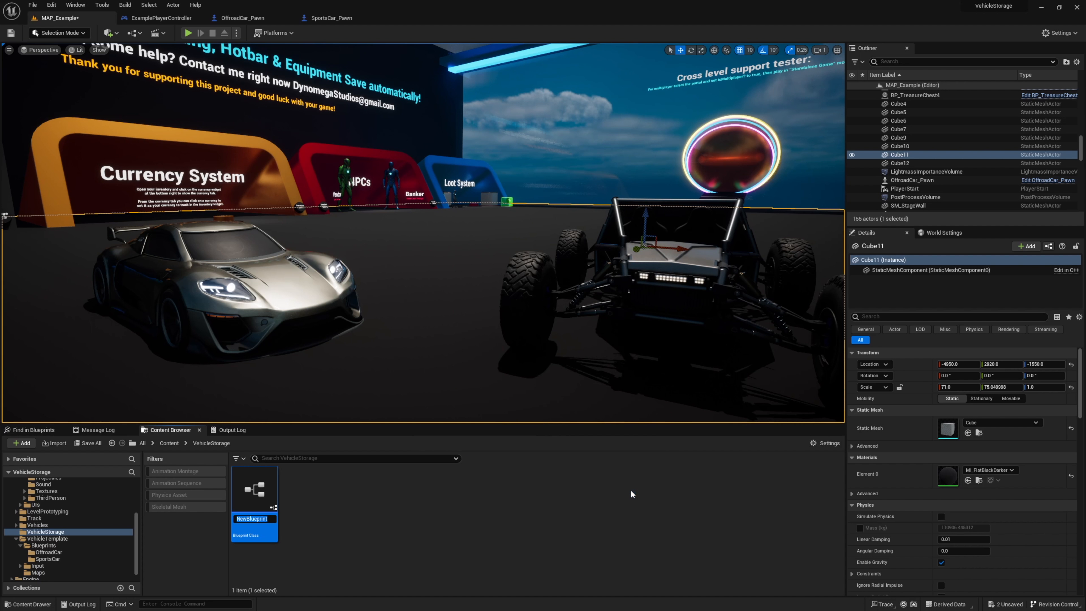
{"action": "type", "text": "BP_Vehicle_Base"}
{"action": "key", "text": "Return"}
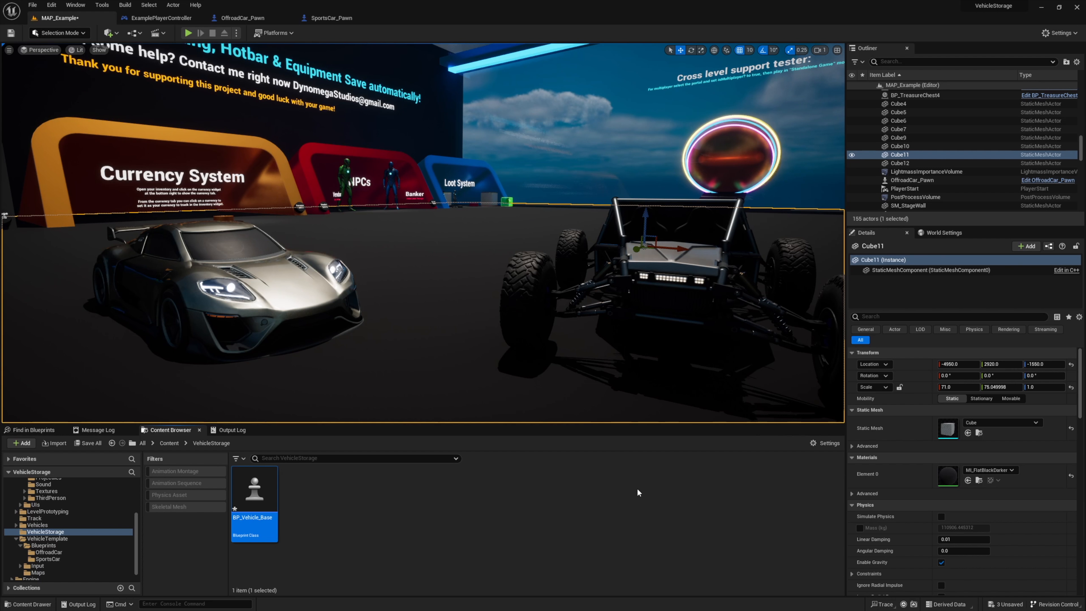
Change the parent class of OffroadCar_Pawn to BP_Vehicle_Base
{"action": "left_click", "coordinate": [235, 19]}
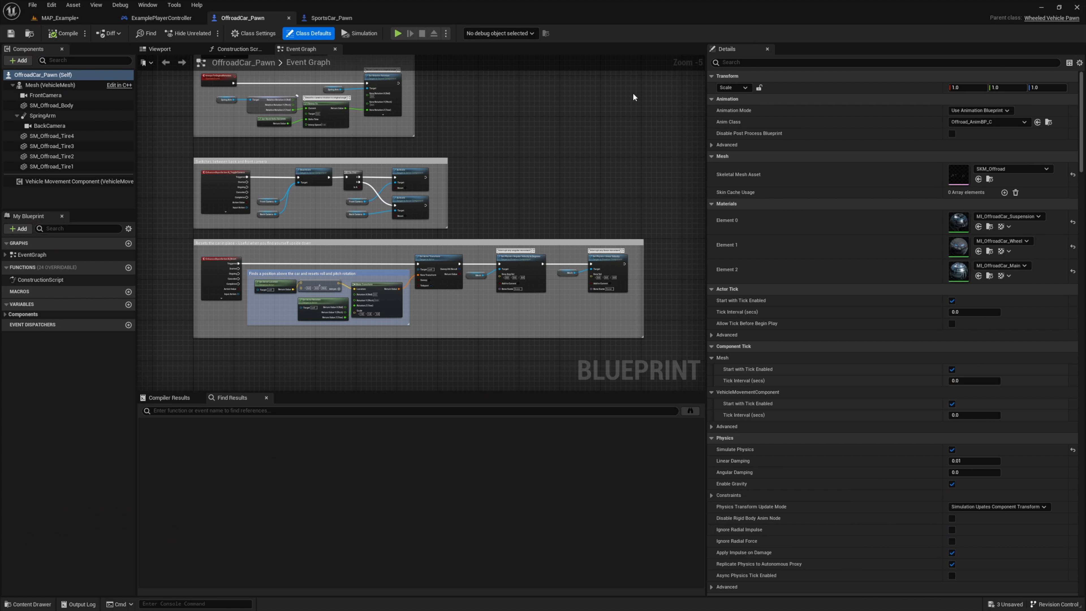
{"action": "left_click", "coordinate": [259, 35]}
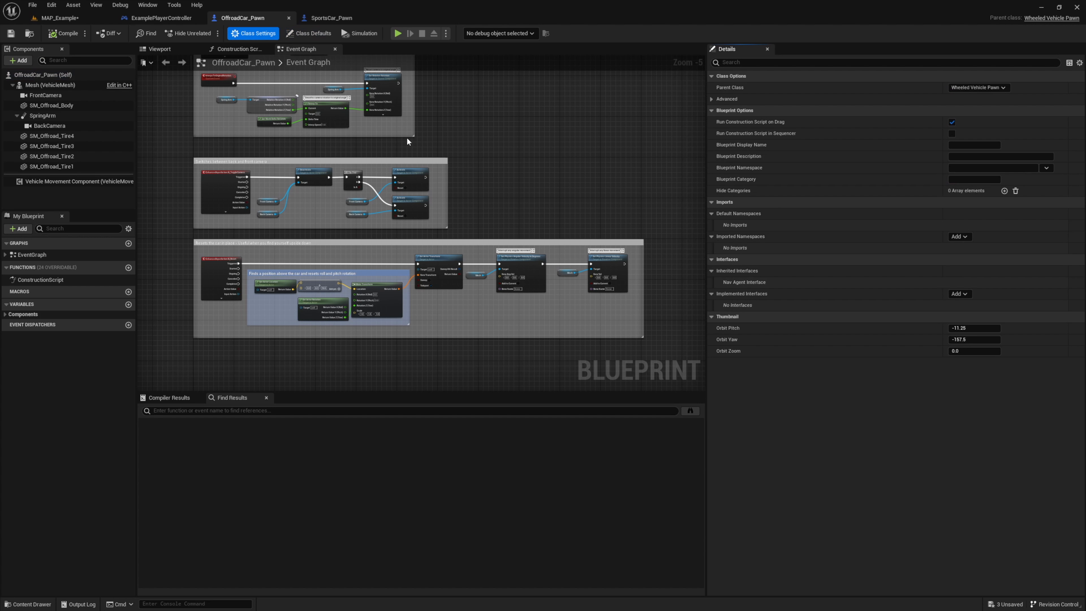
{"action": "left_click", "coordinate": [1003, 89]}
{"action": "type", "text": "car"}
{"action": "left_click", "coordinate": [967, 115]}
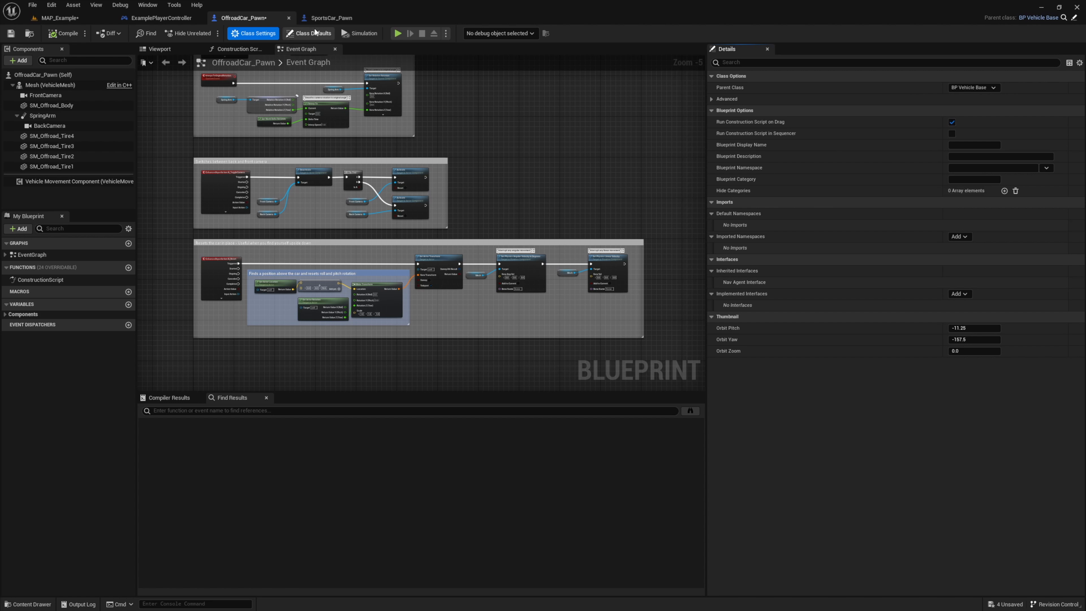
Change the parent class of SportsCar_Pawn to BP_Vehicle_Base and save all modified assets
{"action": "left_click", "coordinate": [319, 19]}
{"action": "left_click", "coordinate": [246, 36]}
{"action": "left_click", "coordinate": [979, 87]}
{"action": "left_click", "coordinate": [967, 116]}
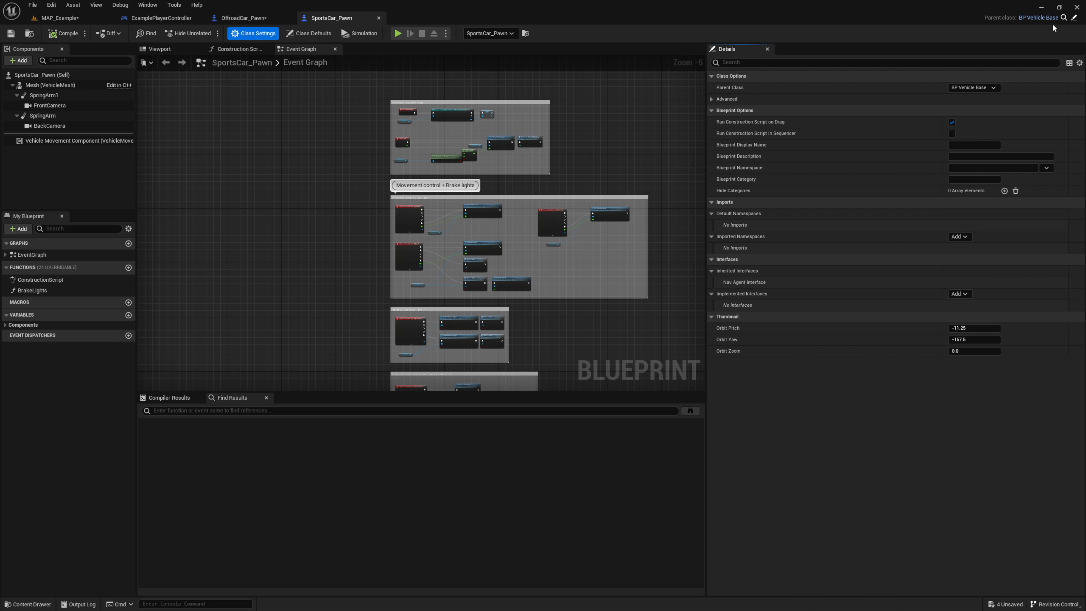
{"action": "left_click", "coordinate": [252, 18]}
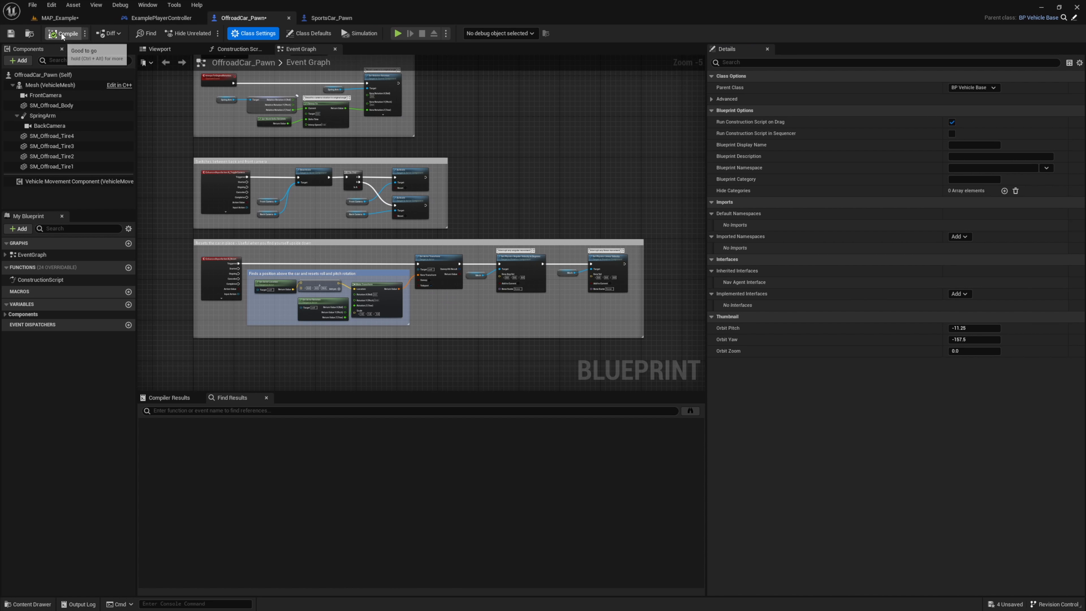
{"action": "key", "text": "ctrl+shift+s"}
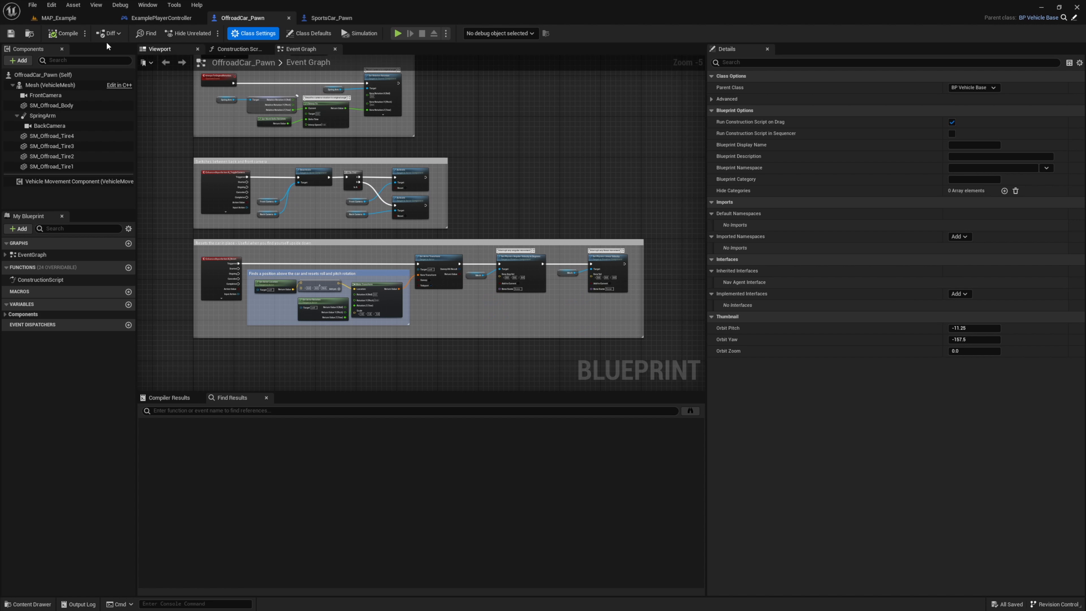
Playtest MAP_Example with the two reparented vehicles and end the play session
{"action": "left_click", "coordinate": [64, 18]}
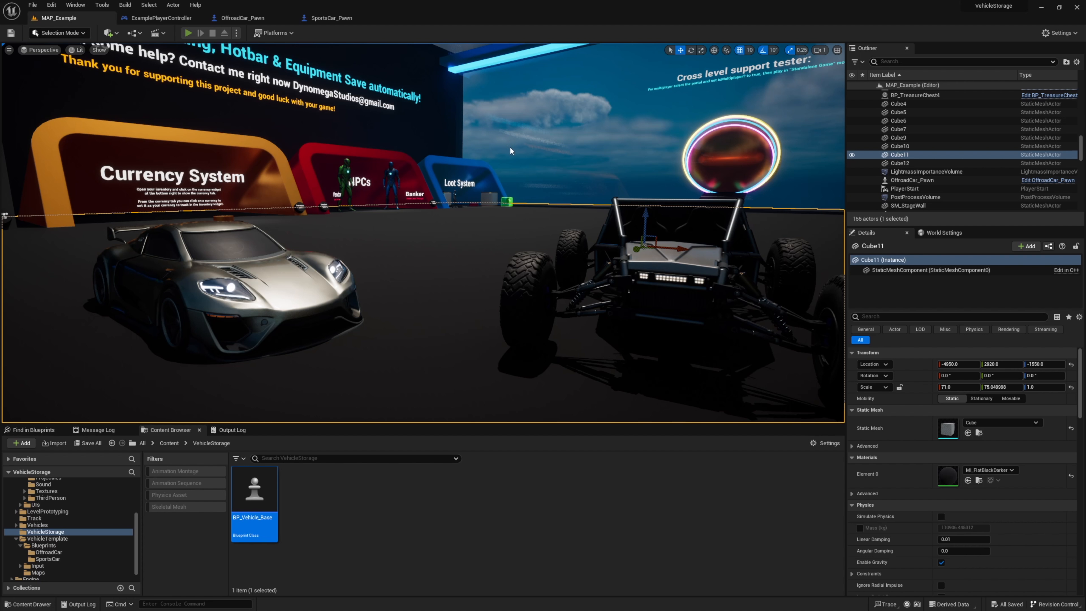
{"action": "key", "text": "alt+p"}
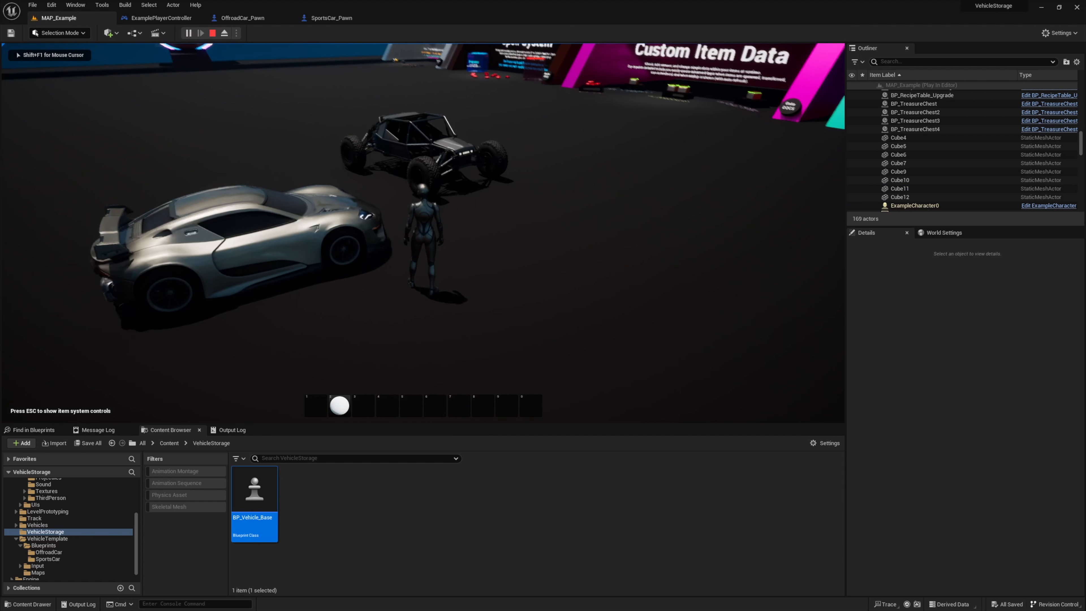
{"action": "key", "text": "Escape"}
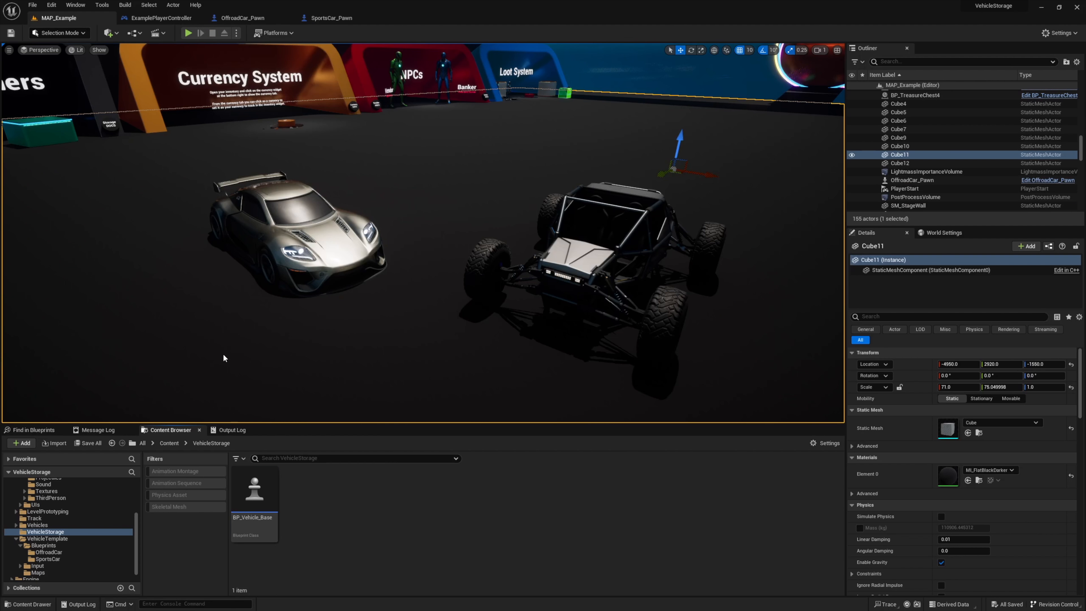
Add a G keyboard event to the ExamplePlayerController event graph
{"action": "left_click", "coordinate": [156, 19]}
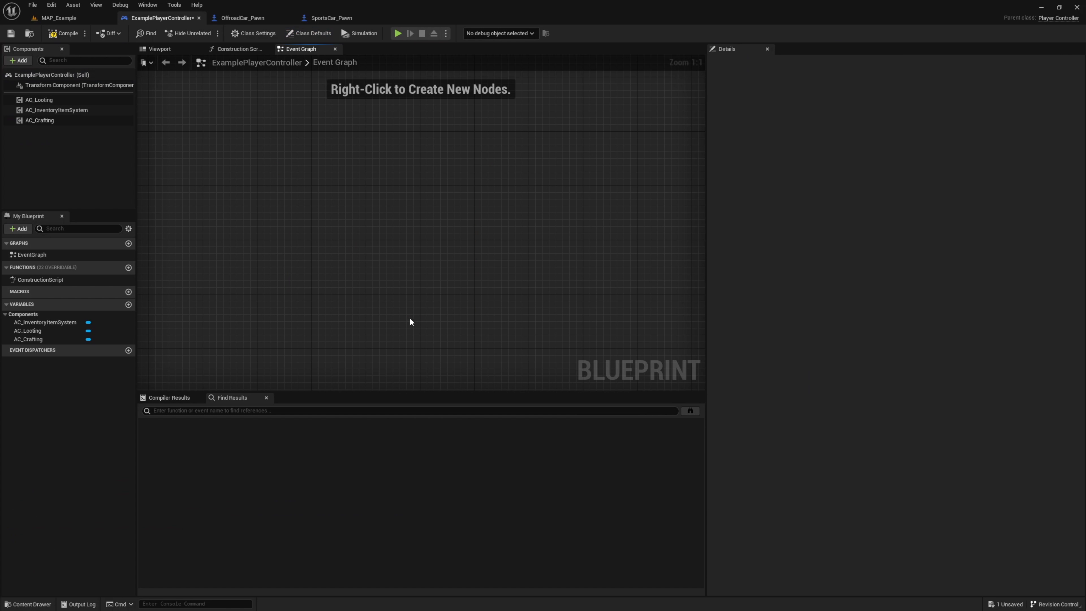
{"action": "right_click", "coordinate": [307, 232]}
{"action": "type", "text": "key "}
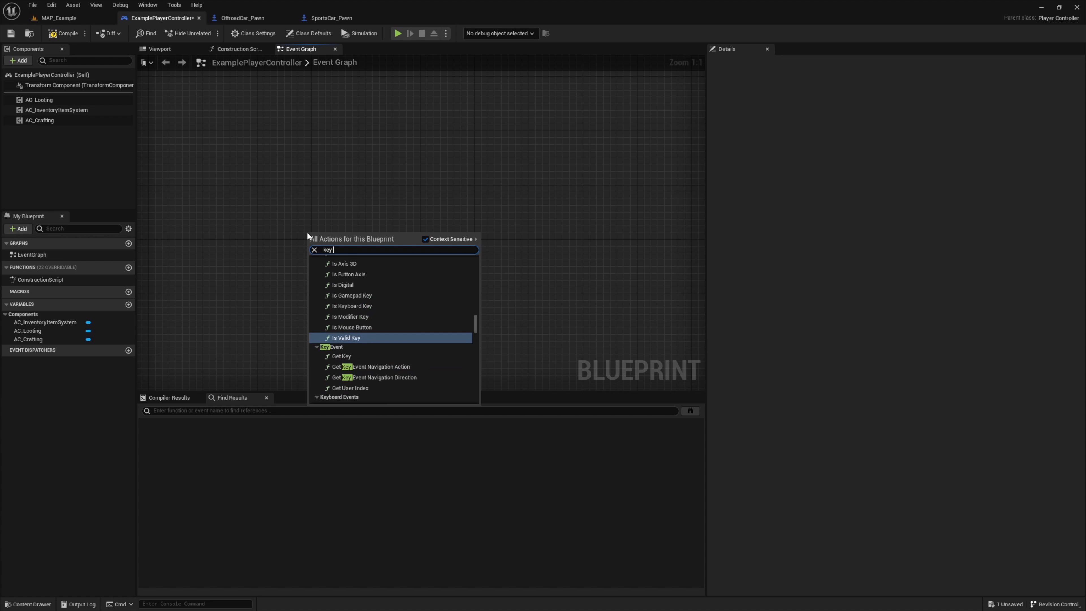
{"action": "type", "text": "g"}
{"action": "scroll", "coordinate": [381, 349], "scroll_direction": "down", "scroll_amount": 6}
{"action": "scroll", "coordinate": [370, 334], "scroll_direction": "up", "scroll_amount": 2}
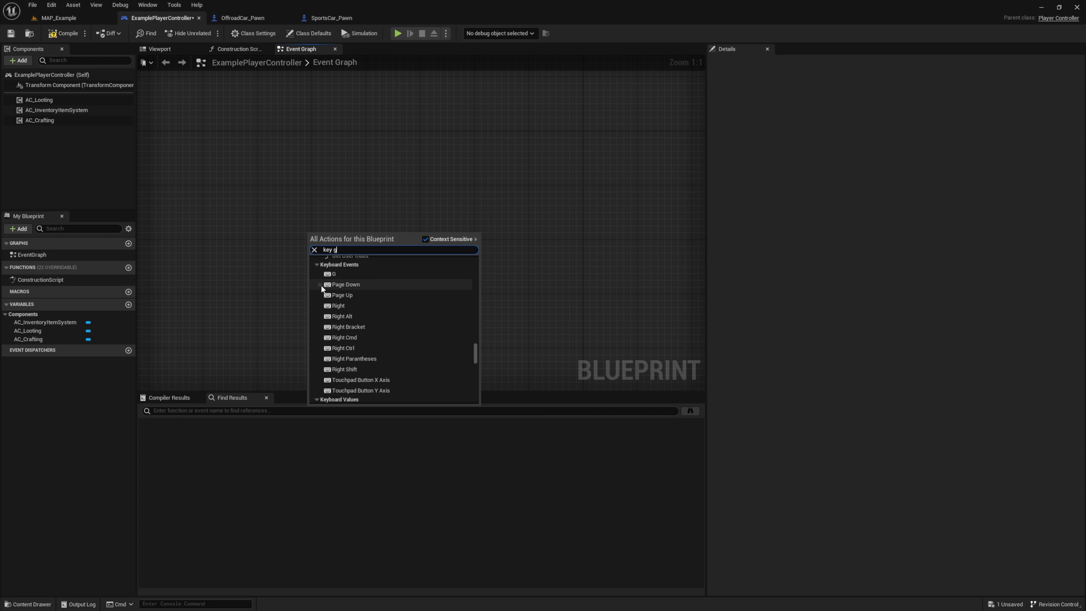
{"action": "left_click", "coordinate": [352, 275]}
{"action": "left_click", "coordinate": [401, 258]}
{"action": "right_click_drag", "start_coordinate": [412, 253], "coordinate": [391, 215]}
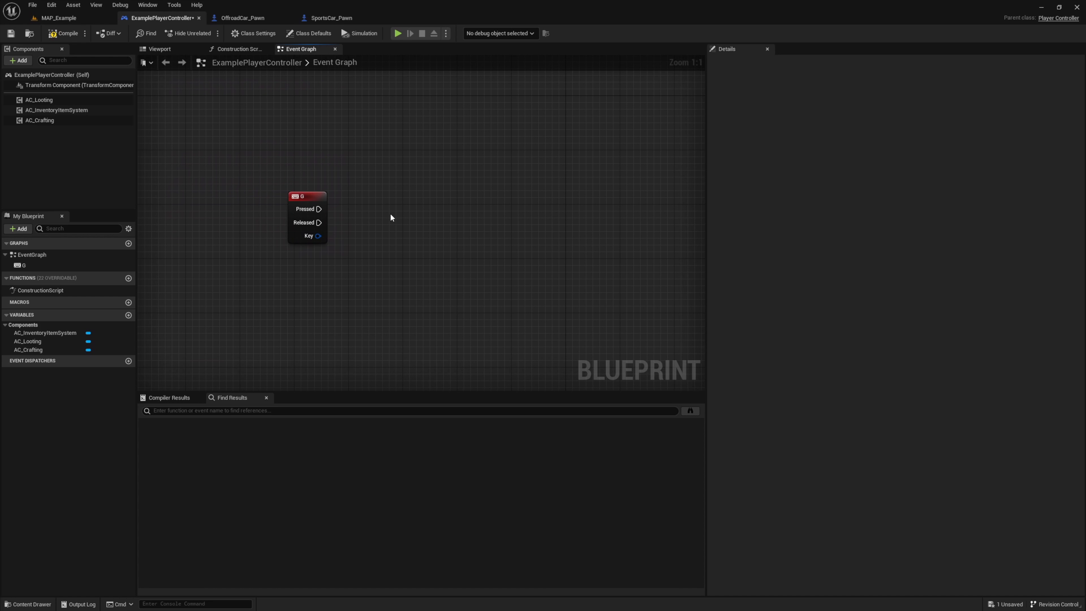
Add a Sphere Overlap Actors node executed by the G event's Pressed output
{"action": "right_click", "coordinate": [389, 198]}
{"action": "type", "text": "sphere"}
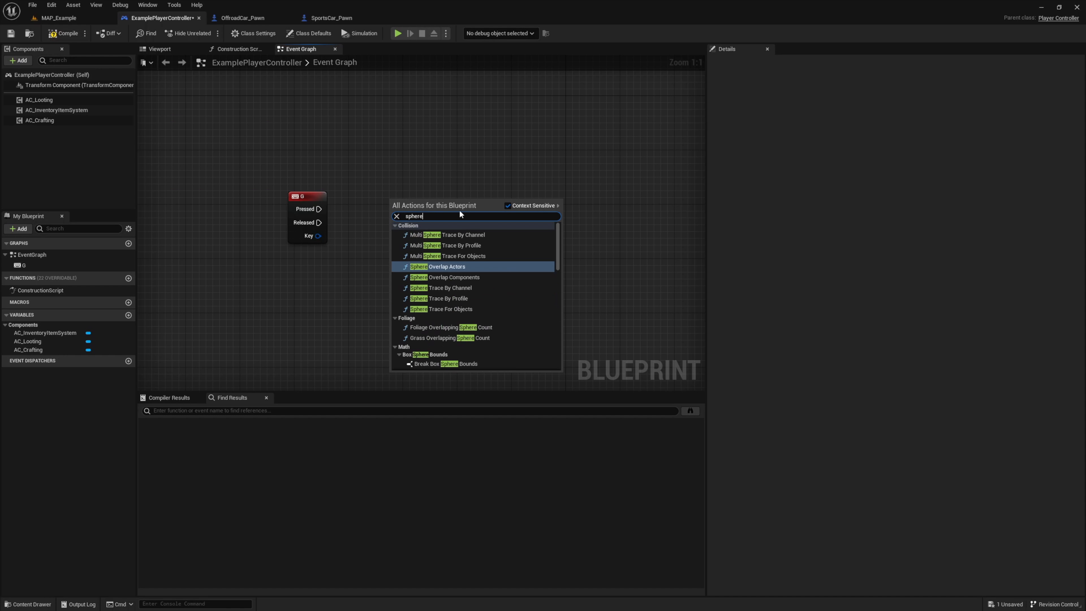
{"action": "left_click", "coordinate": [440, 267]}
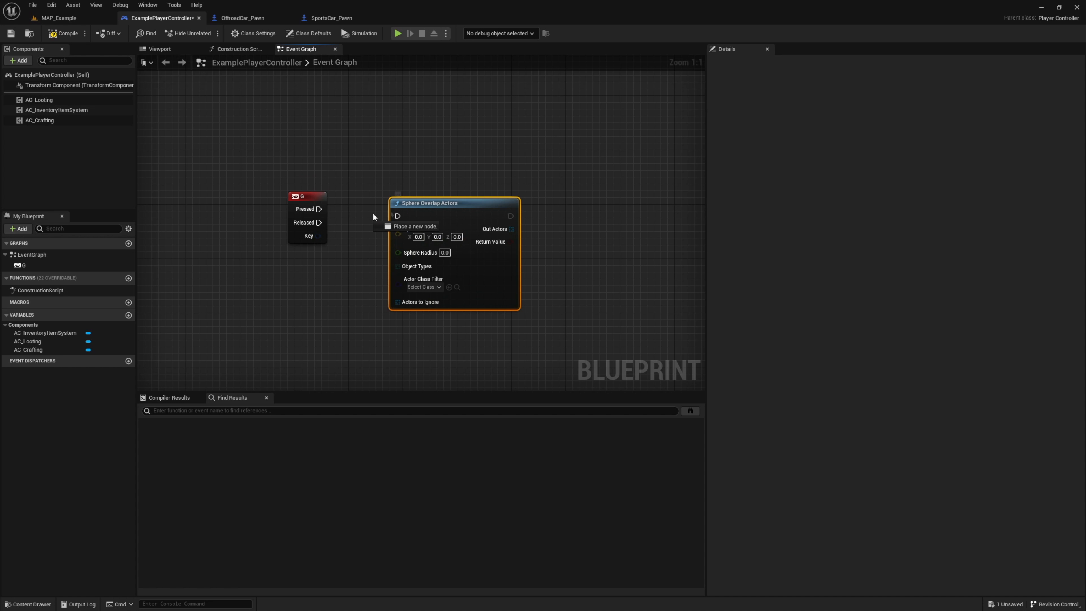
{"action": "left_click_drag", "start_coordinate": [442, 206], "coordinate": [482, 198]}
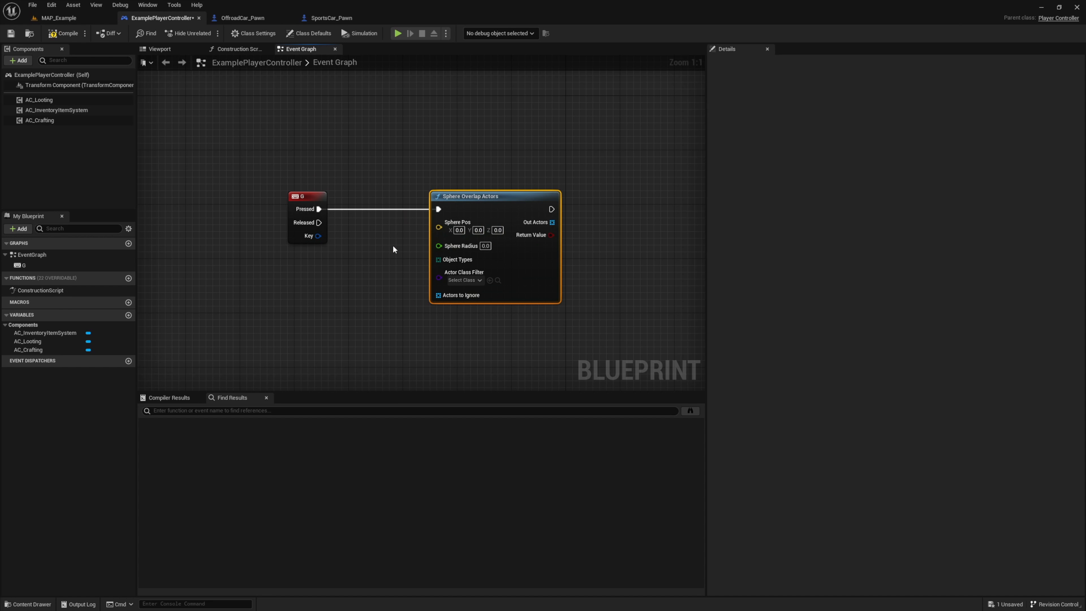
Add a Get Player Pawn node and feed its return value into a Get Actor Location node beside the sphere overlap
{"action": "left_click", "coordinate": [333, 269]}
{"action": "right_click", "coordinate": [284, 273]}
{"action": "type", "text": "get paw"}
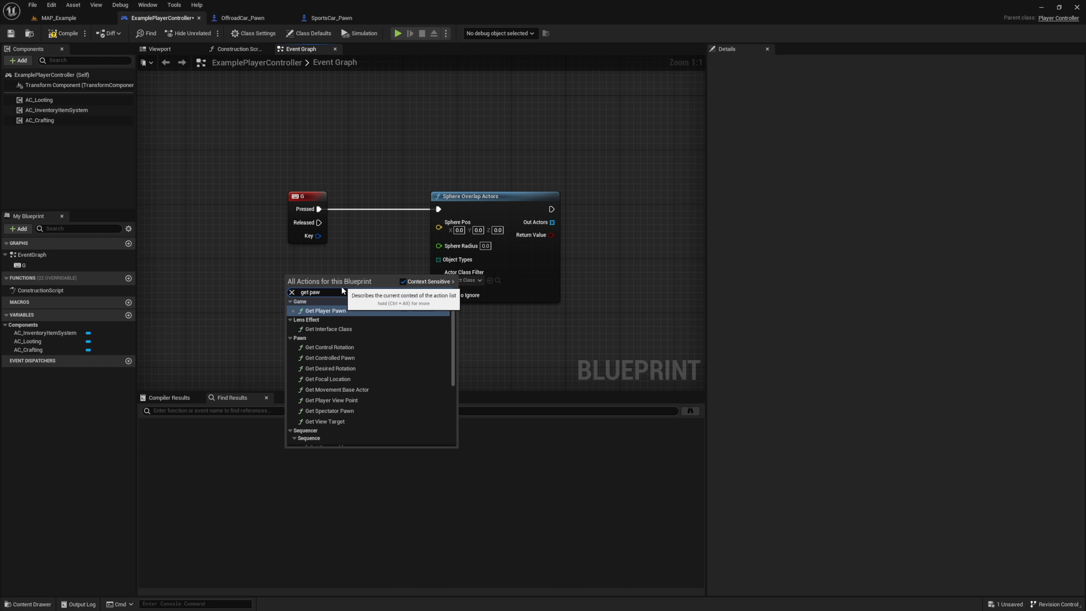
{"action": "left_click", "coordinate": [332, 310]}
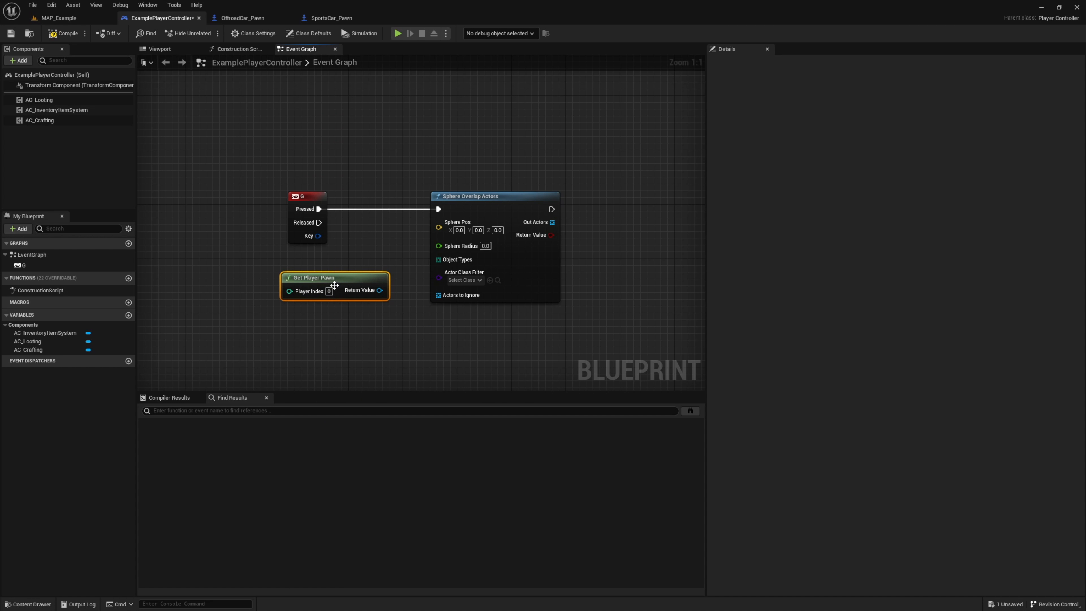
{"action": "left_click_drag", "start_coordinate": [329, 280], "coordinate": [352, 262]}
{"action": "type", "text": "get"}
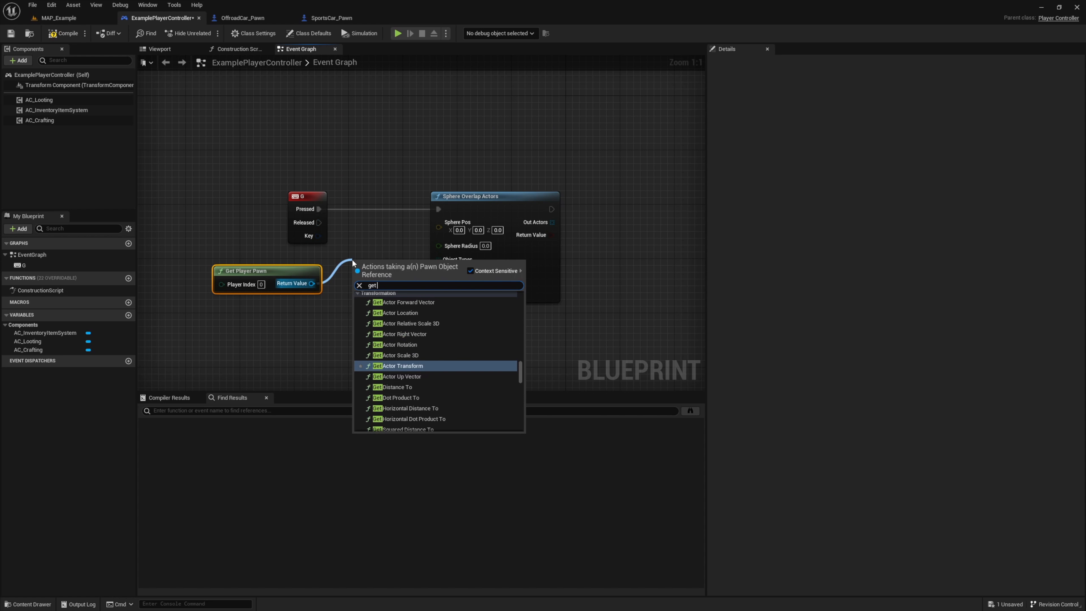
{"action": "left_click", "coordinate": [395, 312]}
{"action": "left_click_drag", "start_coordinate": [410, 291], "coordinate": [391, 291]}
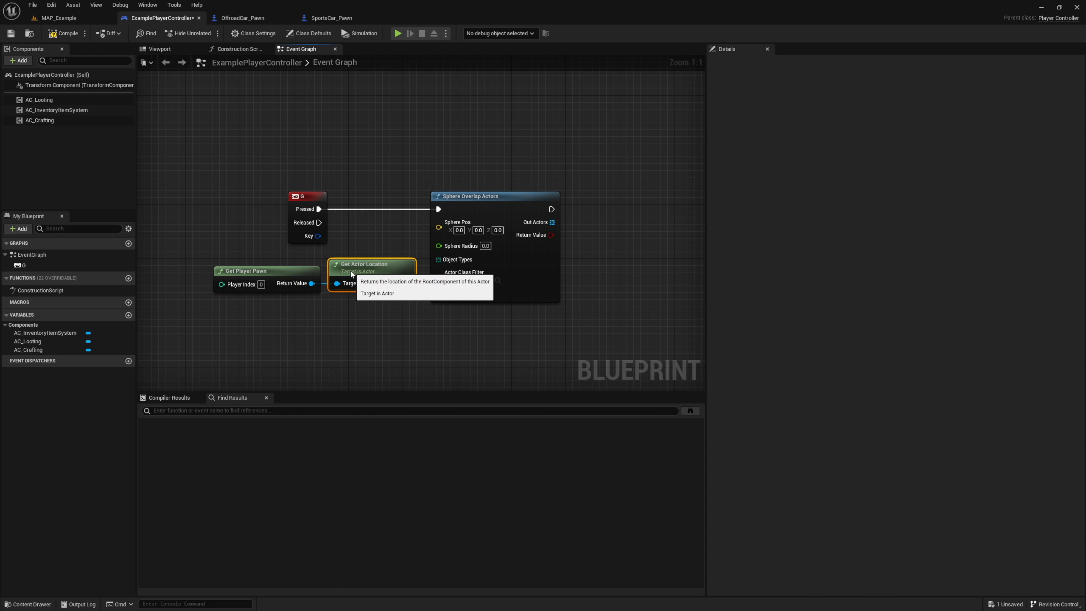
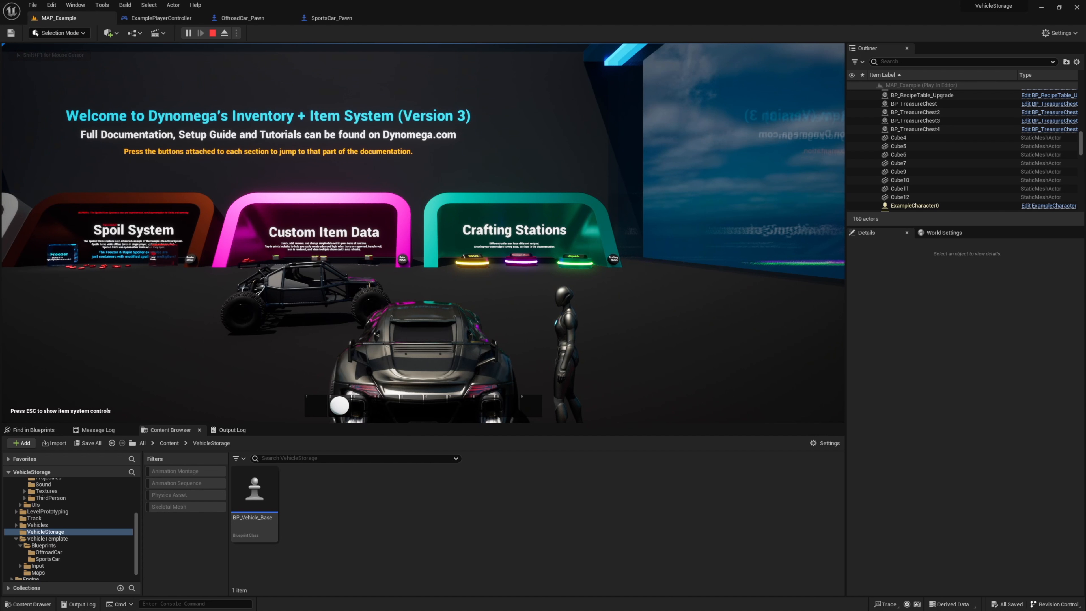
End the running play session, then playtest the level again from beside the off-road car
{"action": "key", "text": "Escape"}
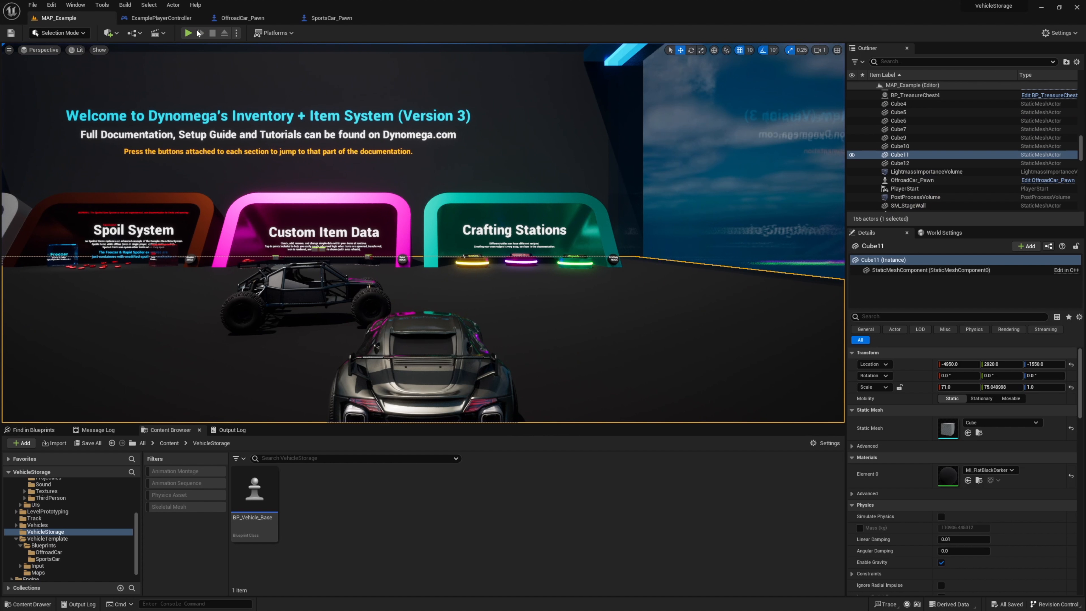
{"action": "key", "text": "alt+p"}
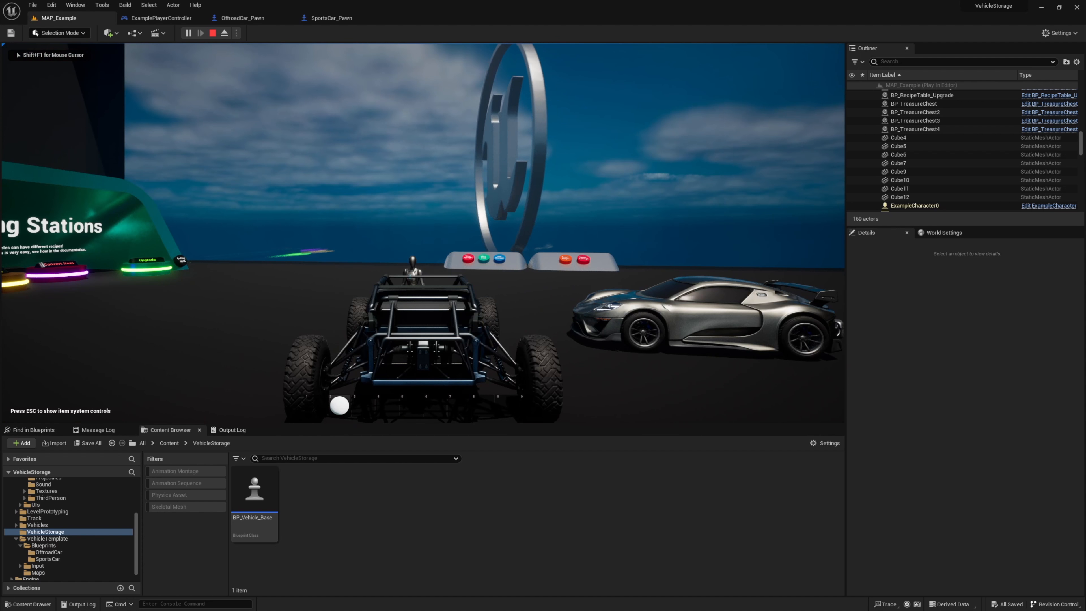
{"action": "key", "text": "Escape"}
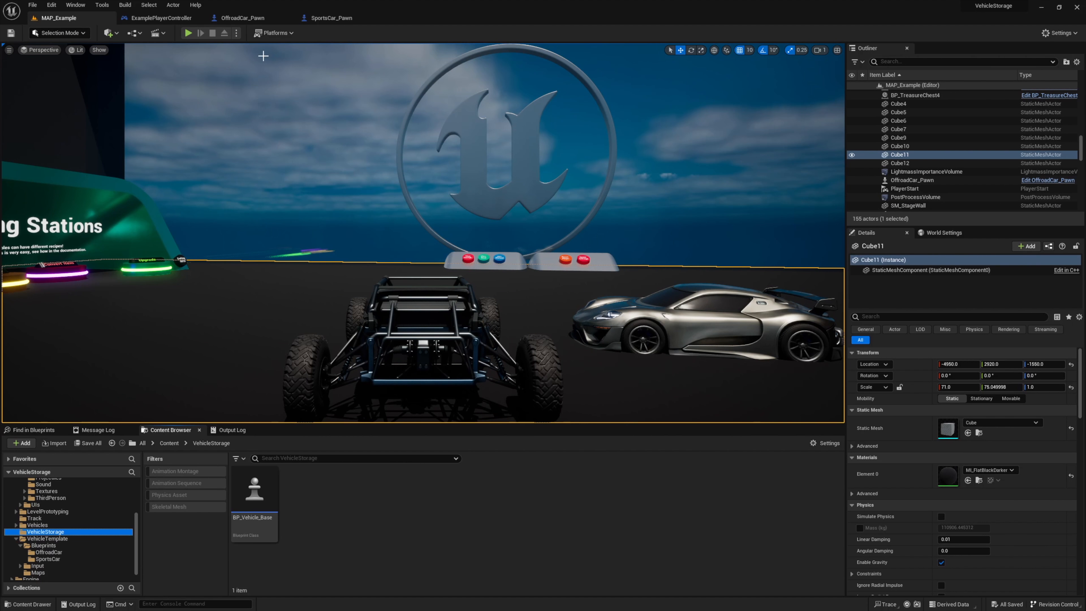
Examine the camera, handbrake, throttle and brake input events in the OffroadCar_Pawn graph and compare them with SportsCar_Pawn's movement control
{"action": "left_click", "coordinate": [256, 19]}
{"action": "scroll", "coordinate": [471, 175], "scroll_direction": "up", "scroll_amount": 3}
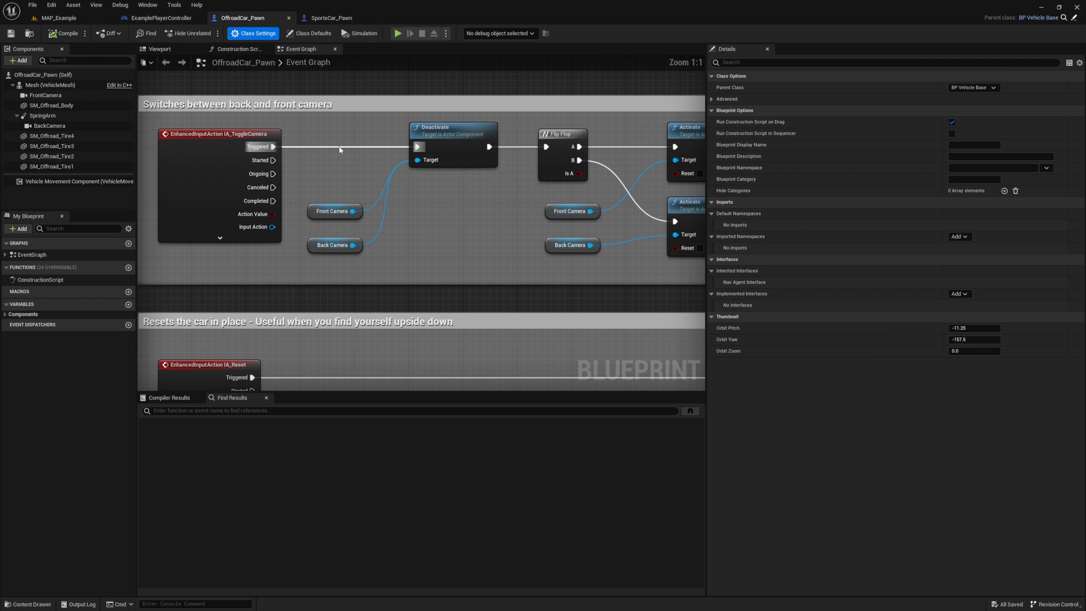
{"action": "scroll", "coordinate": [471, 175], "scroll_direction": "down", "scroll_amount": 2}
{"action": "right_click_drag", "start_coordinate": [471, 175], "coordinate": [460, 338]}
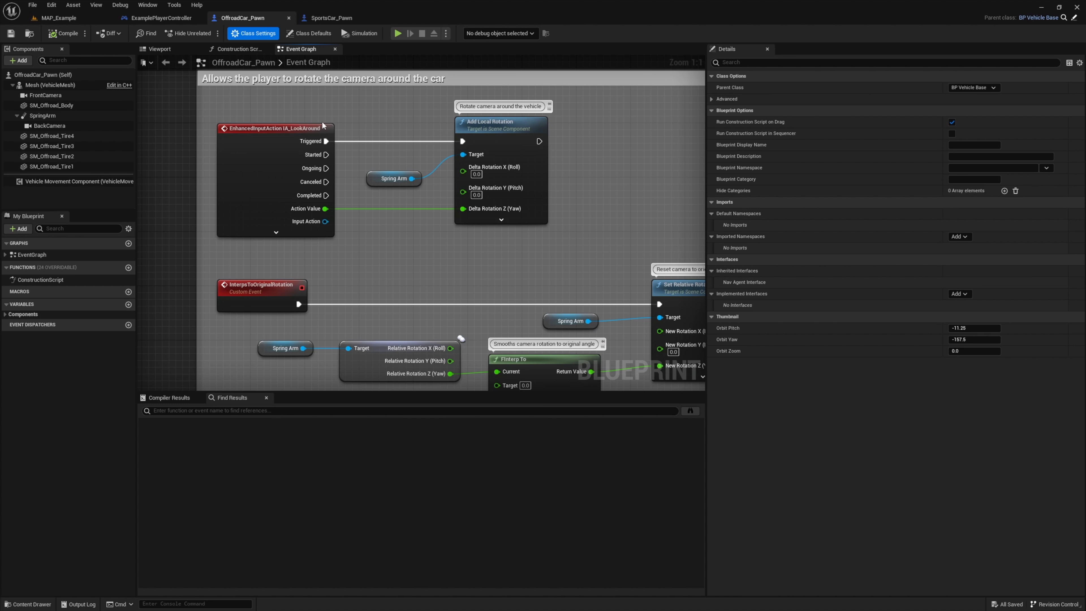
{"action": "right_click_drag", "start_coordinate": [287, 293], "coordinate": [283, 607]}
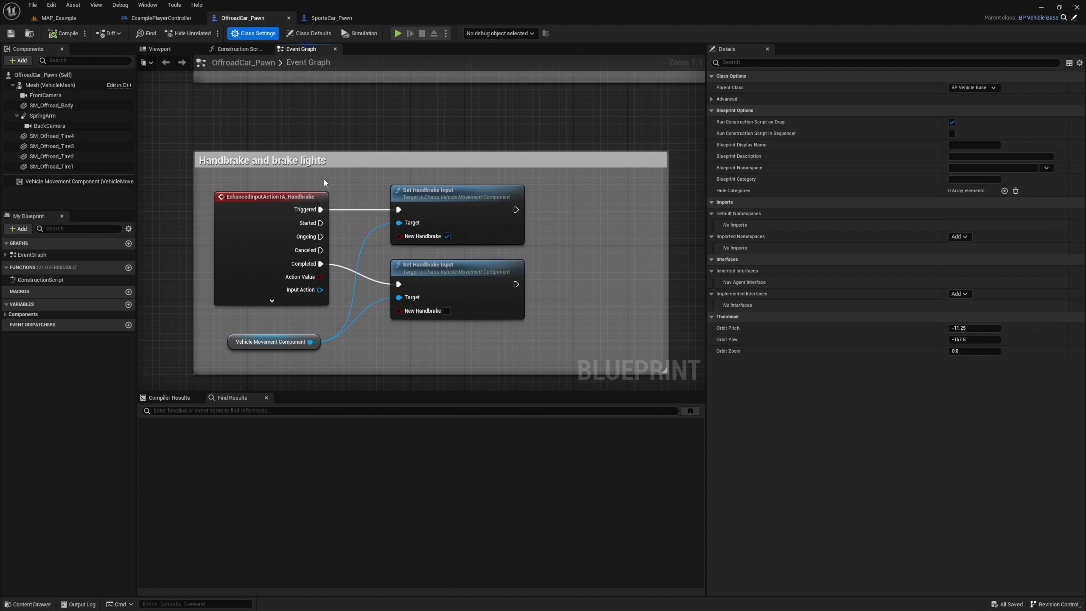
{"action": "right_click_drag", "start_coordinate": [324, 183], "coordinate": [371, 380]}
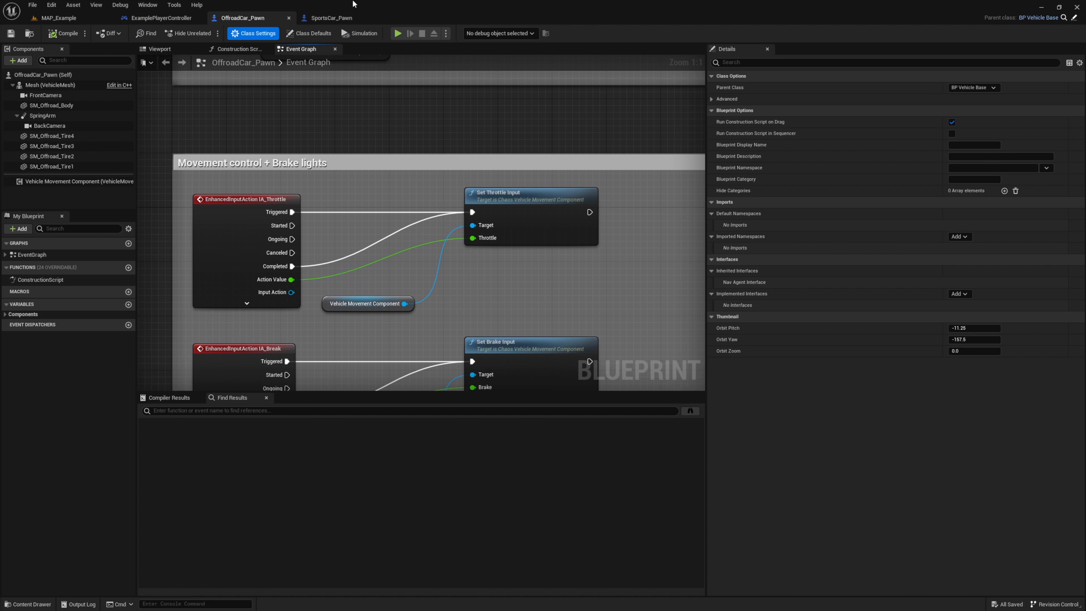
{"action": "left_click", "coordinate": [329, 18]}
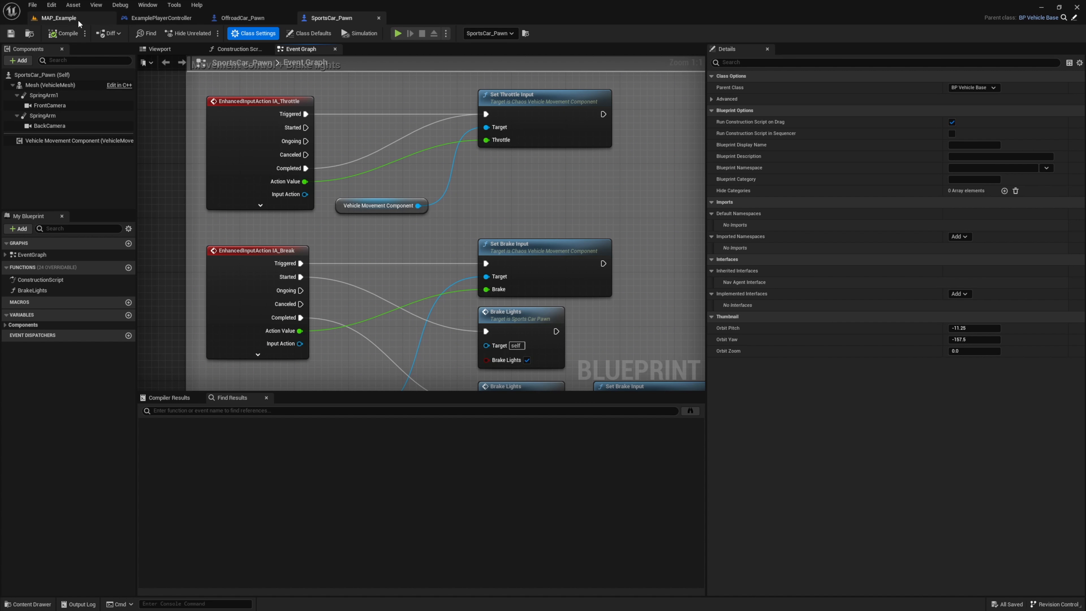
Copy the Event BeginPlay, Enhanced Input Local Player Subsystem and Add Mapping Context nodes from VehiclePlayerController into the ExamplePlayerController event graph
{"action": "left_click", "coordinate": [60, 18]}
{"action": "left_click", "coordinate": [61, 547]}
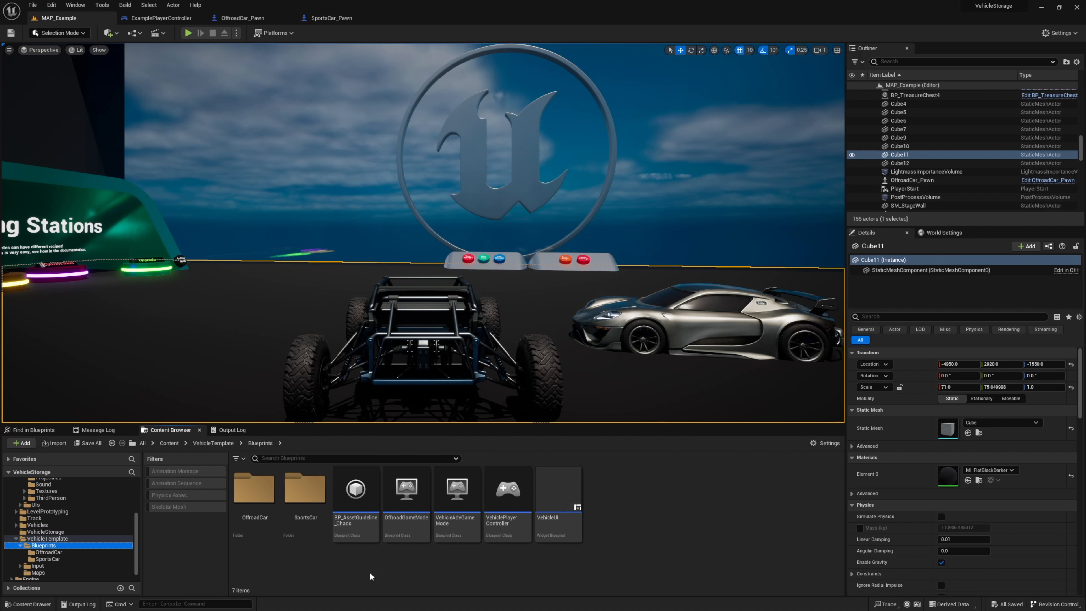
{"action": "double_click", "coordinate": [509, 496]}
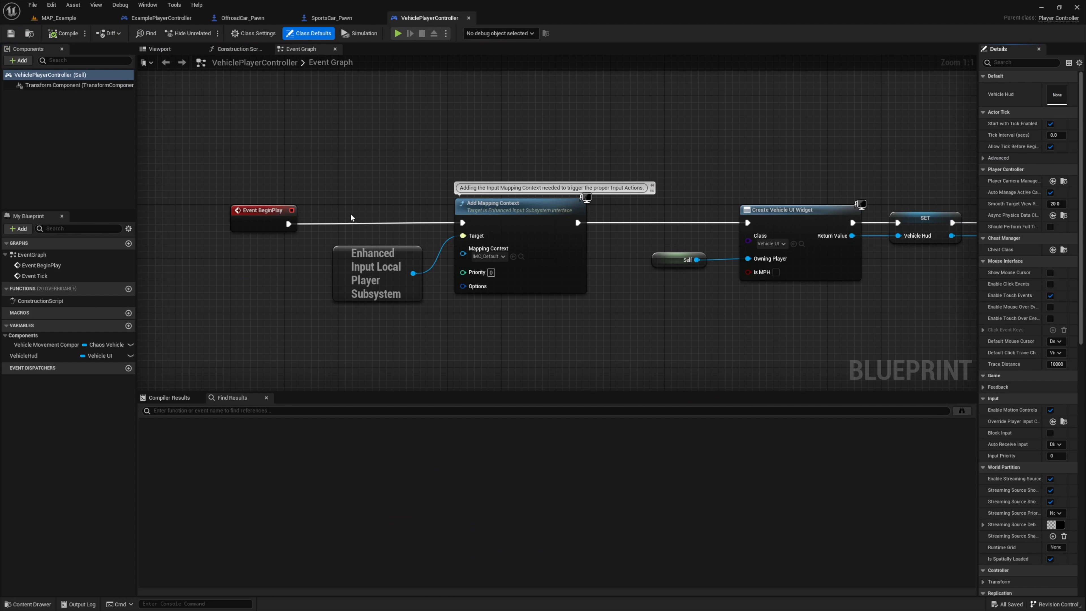
{"action": "left_click_drag", "start_coordinate": [323, 168], "coordinate": [525, 325]}
{"action": "left_click", "coordinate": [161, 17]}
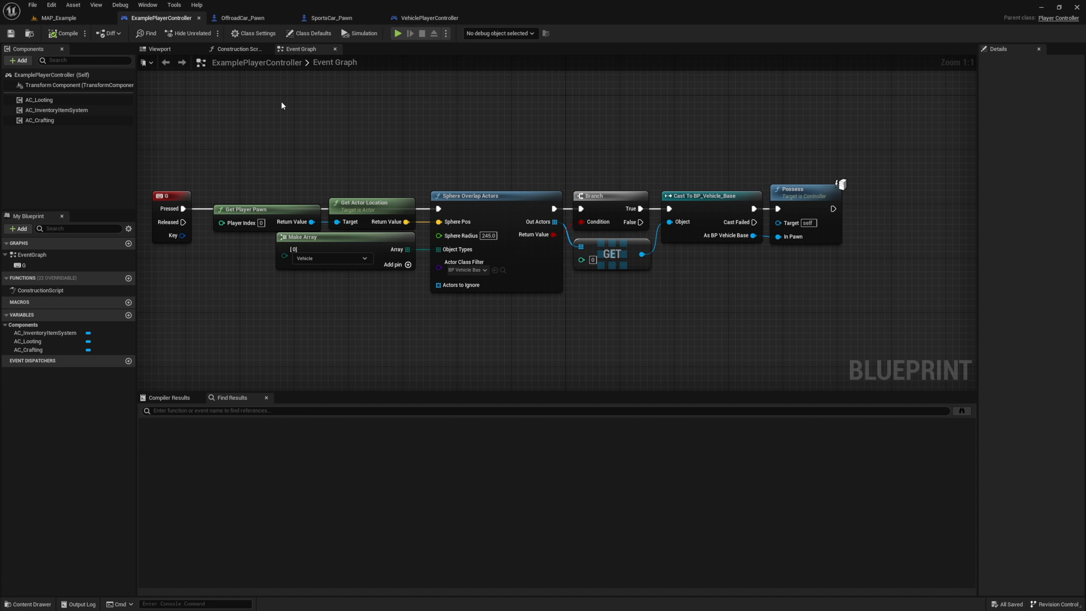
{"action": "key", "text": "ctrl+v"}
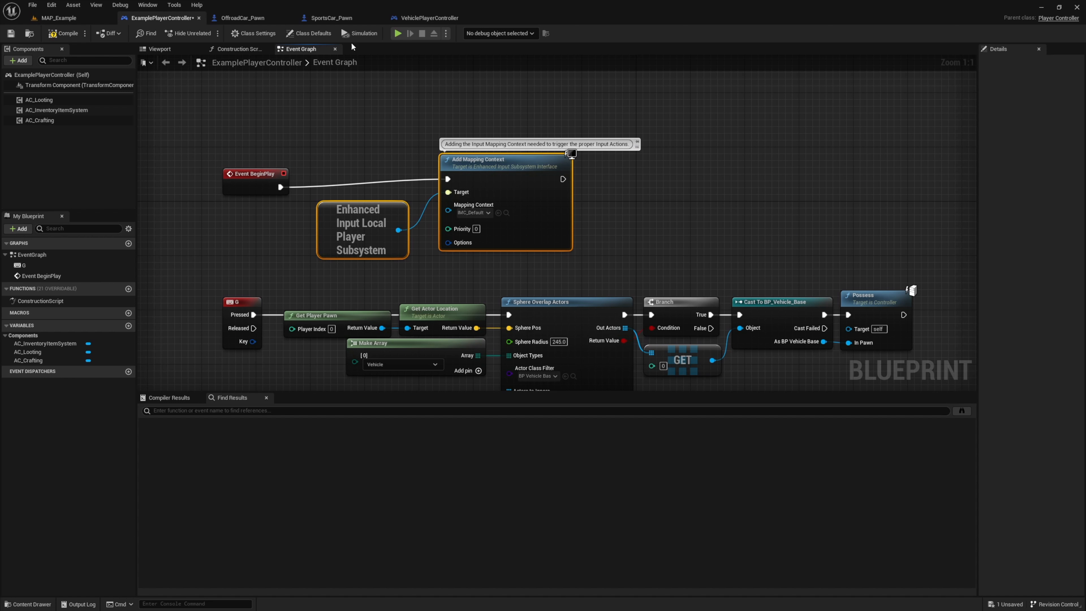
Playtest the MAP_Example level by entering the sports car and trying to drive it, then end the session
{"action": "left_click", "coordinate": [34, 20]}
{"action": "left_click", "coordinate": [189, 33]}
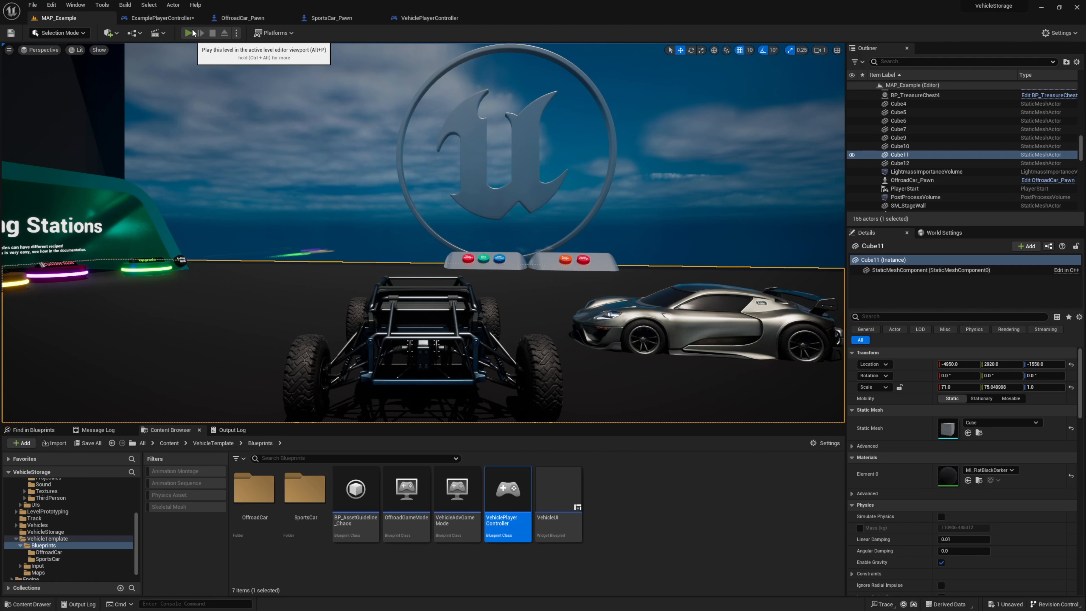
{"action": "key", "text": "a"}
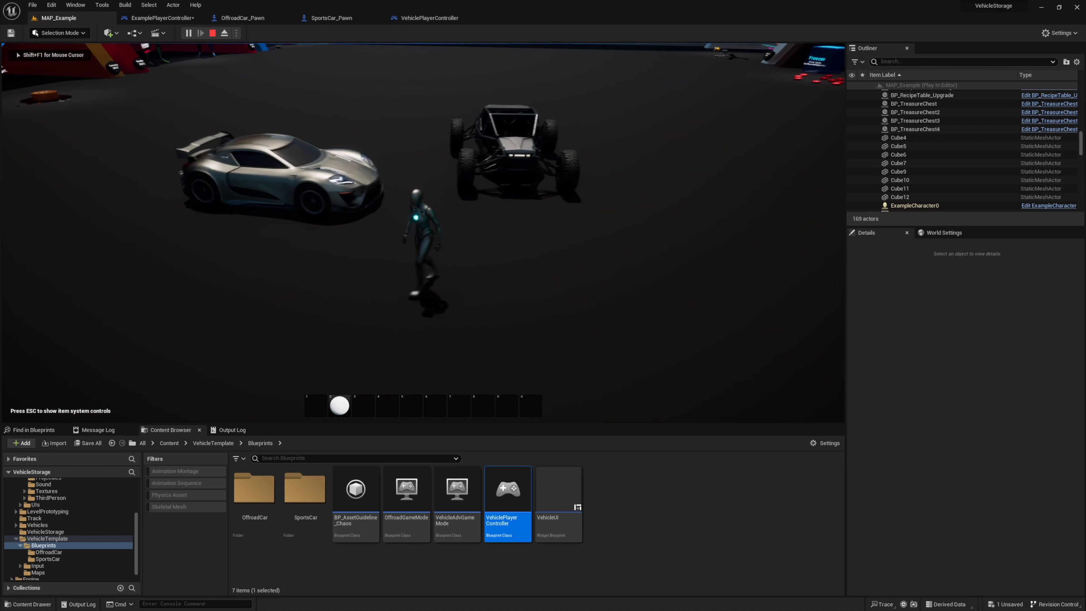
{"action": "key", "text": "w"}
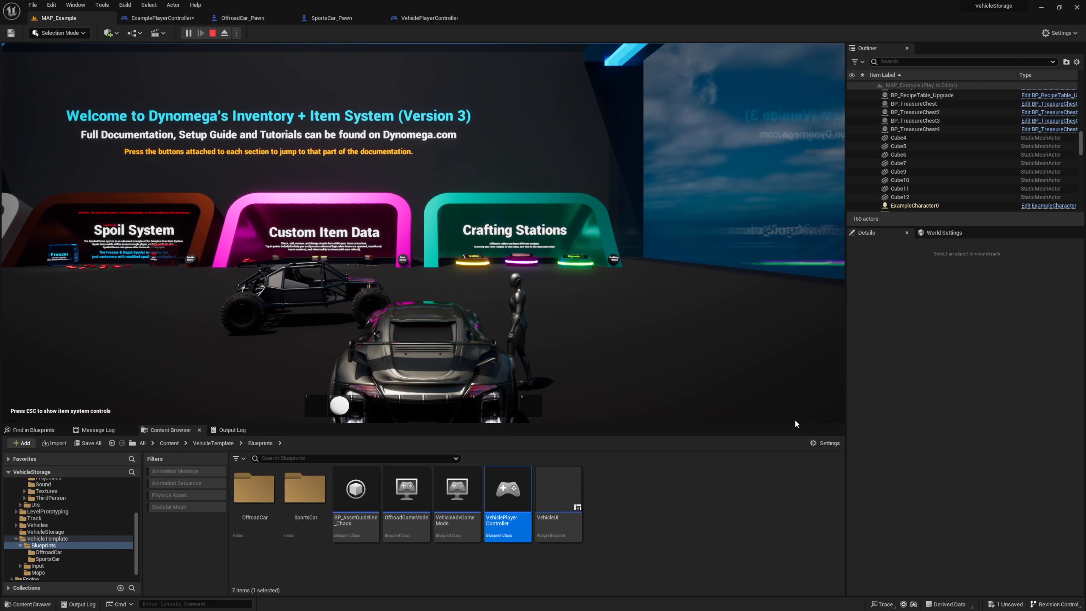
{"action": "key", "text": "Escape"}
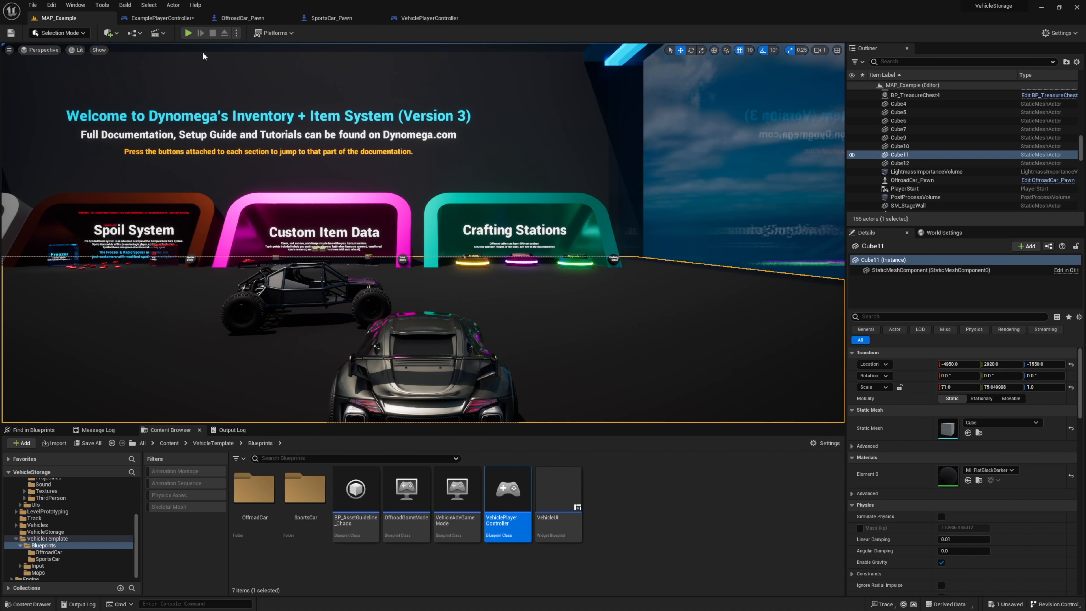
Delete Event BeginPlay, move the Add Mapping Context nodes beside the Possess node and execute Add Mapping Context from Possess's output
{"action": "left_click", "coordinate": [165, 20]}
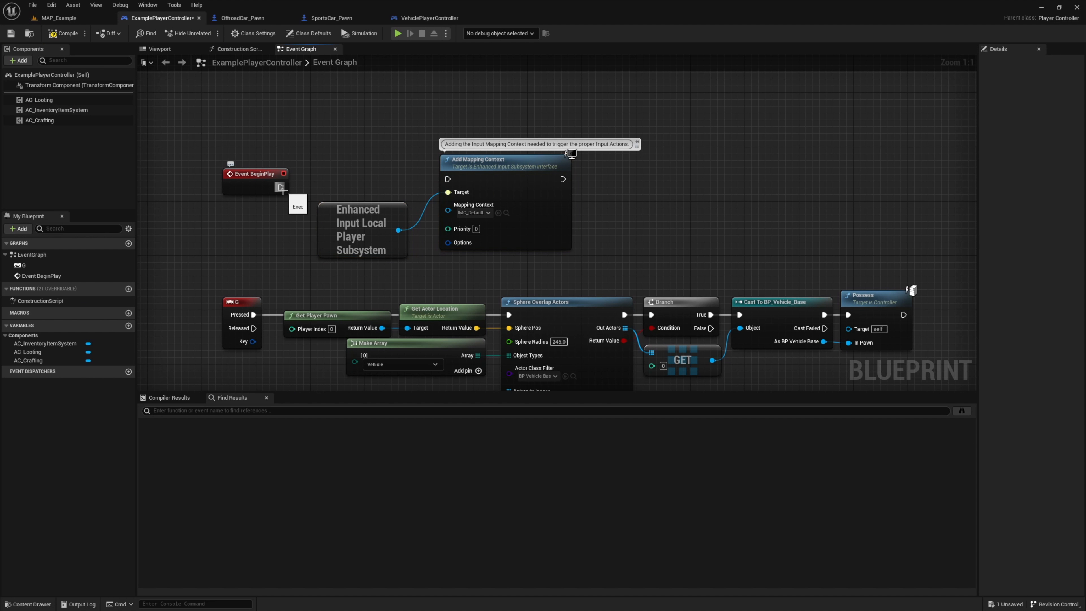
{"action": "left_click", "coordinate": [265, 174]}
{"action": "key", "text": "Delete"}
{"action": "left_click_drag", "start_coordinate": [282, 150], "coordinate": [519, 266]}
{"action": "left_click_drag", "start_coordinate": [471, 173], "coordinate": [813, 309]}
{"action": "left_click_drag", "start_coordinate": [628, 315], "coordinate": [790, 318]}
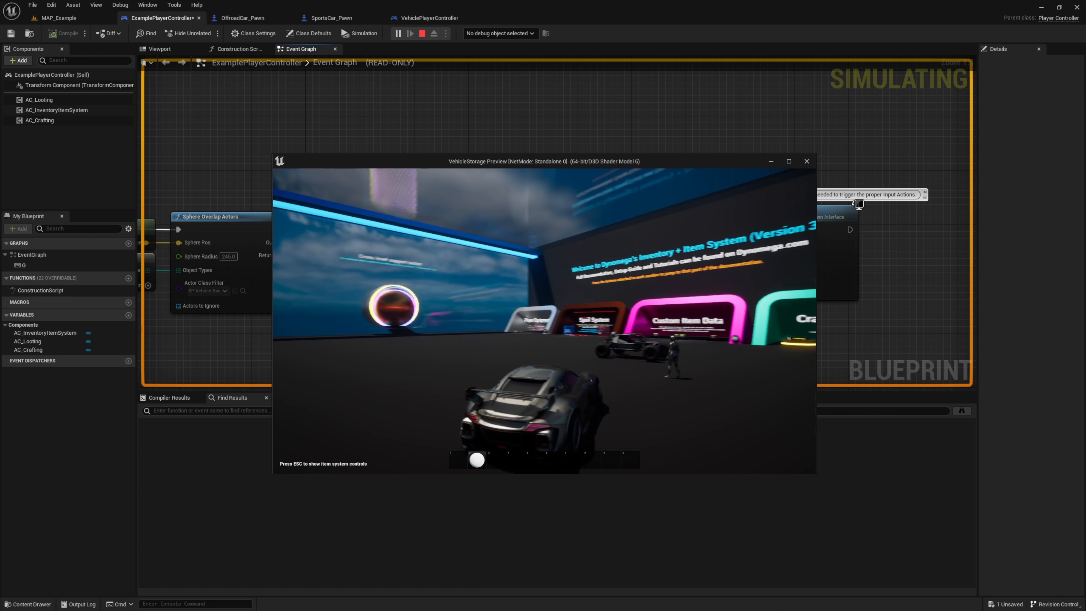
Test driving the vehicles in a separate preview play window
{"action": "key", "text": "a"}
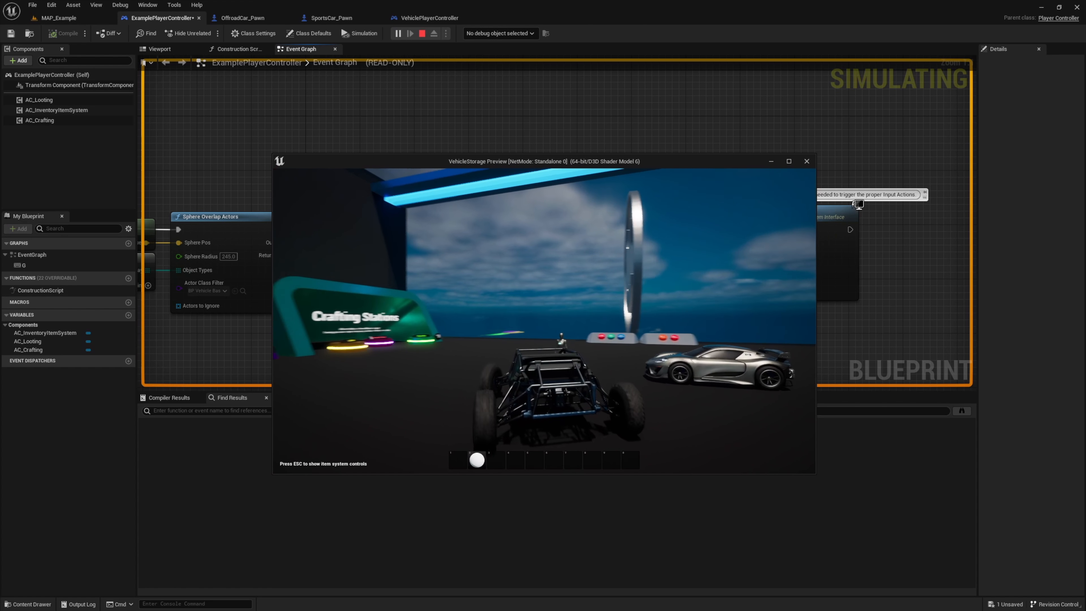
{"action": "key", "text": "s"}
{"action": "key", "text": "d"}
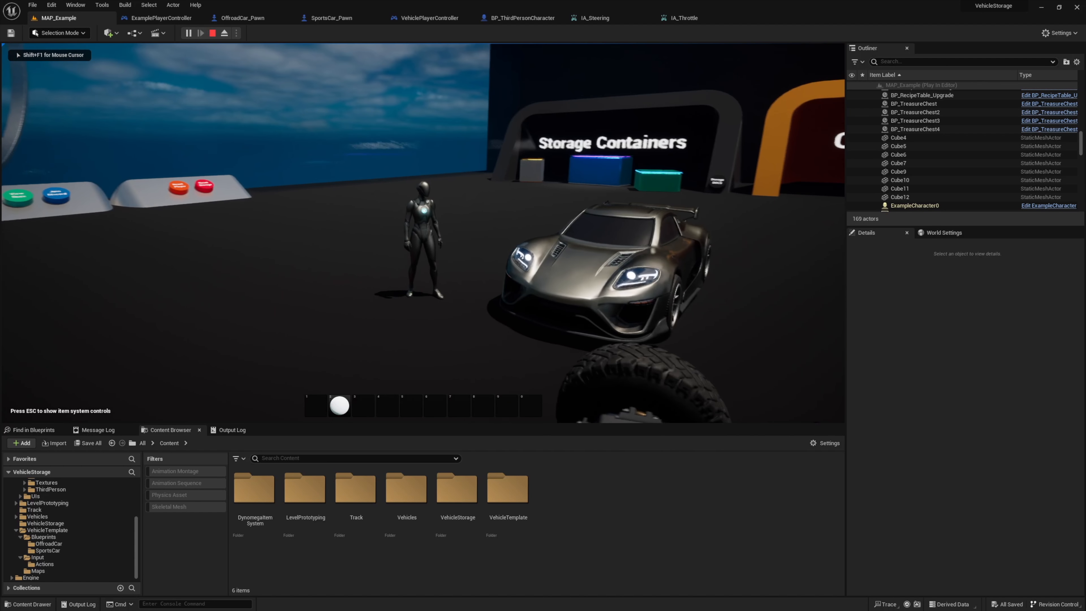
Playtest the level with the character moving and jumping around the sports car and onto its hood, then end the session
{"action": "key", "text": "w"}
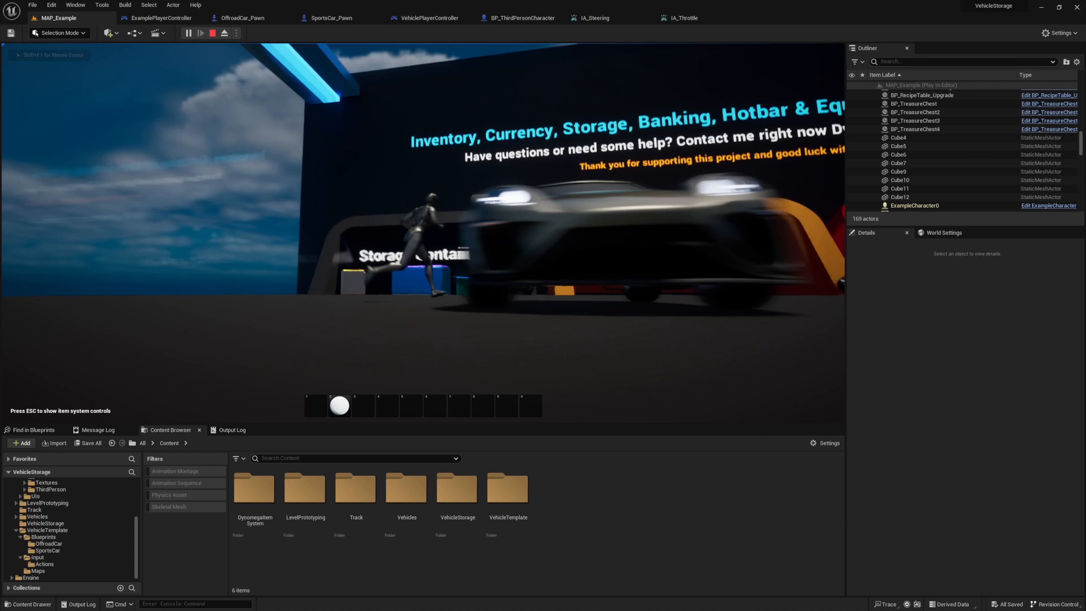
{"action": "key", "text": "s"}
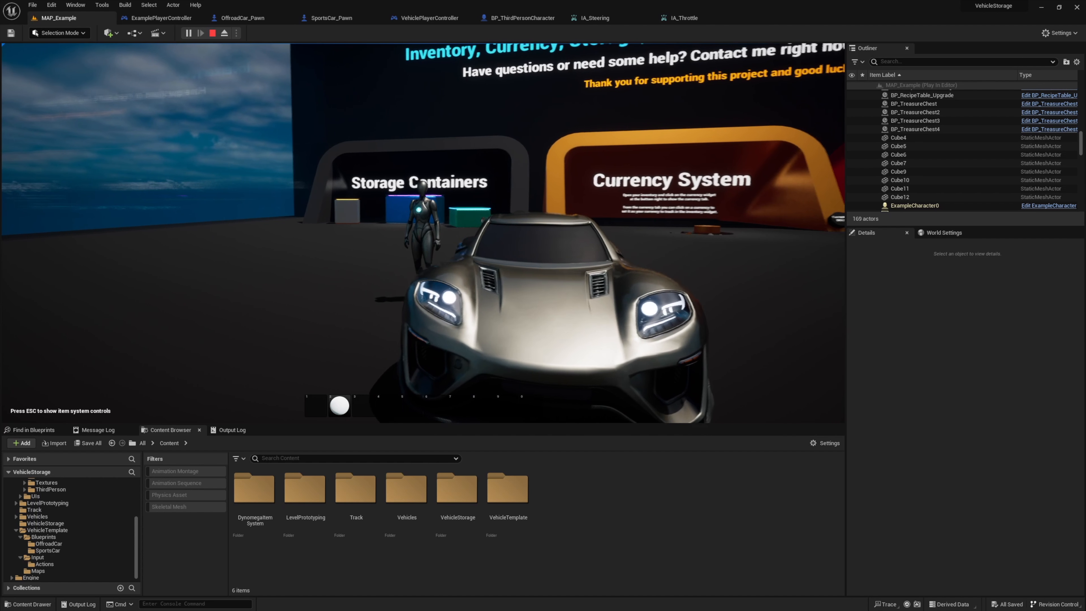
{"action": "key", "text": "s"}
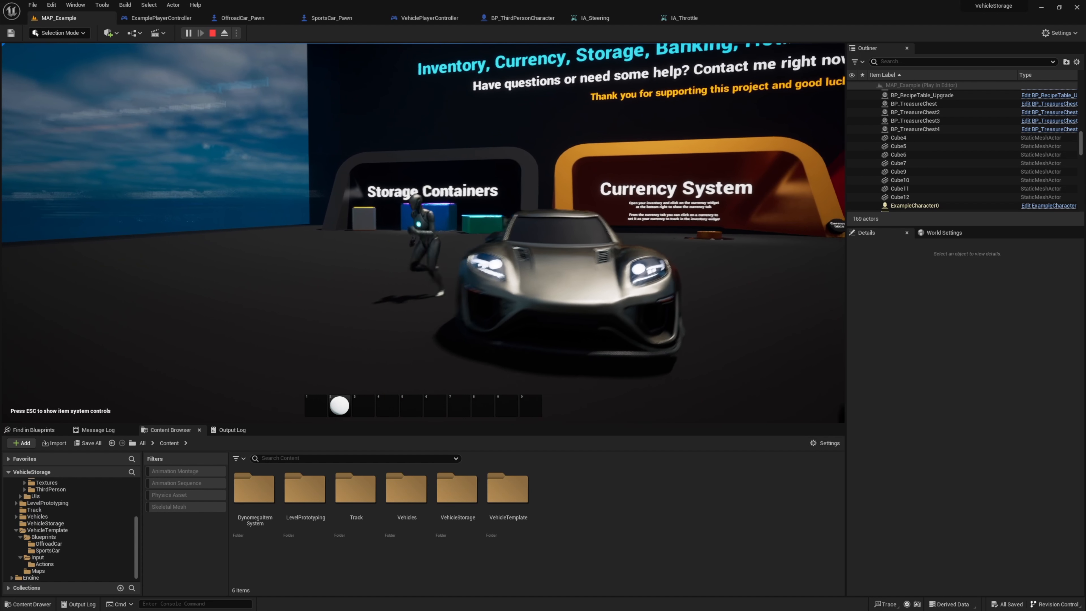
{"action": "key", "text": "w"}
{"action": "key", "text": "space"}
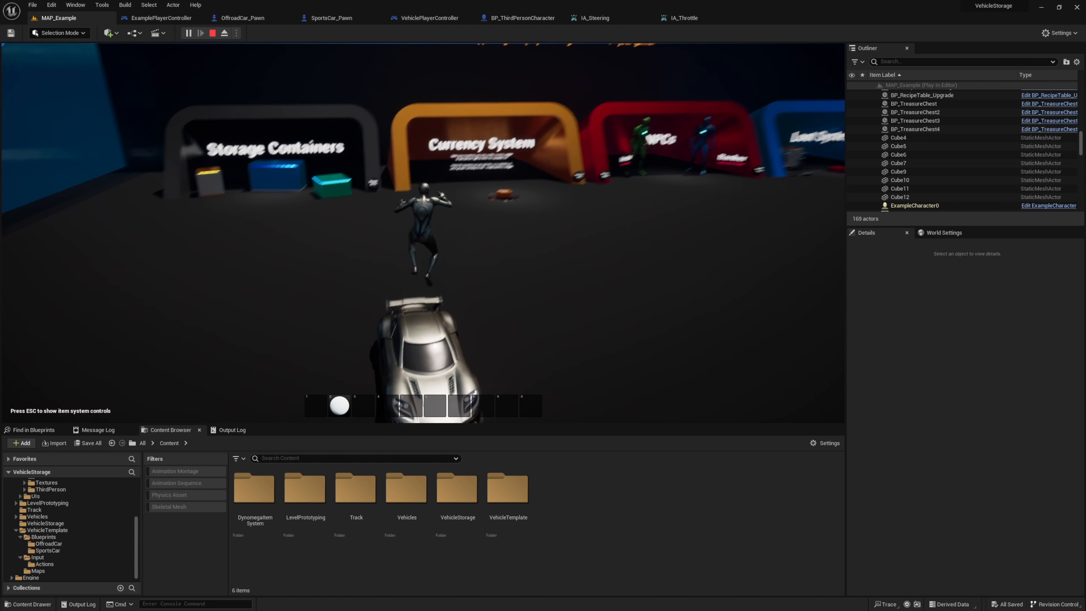
{"action": "key", "text": "s"}
{"action": "key", "text": "space"}
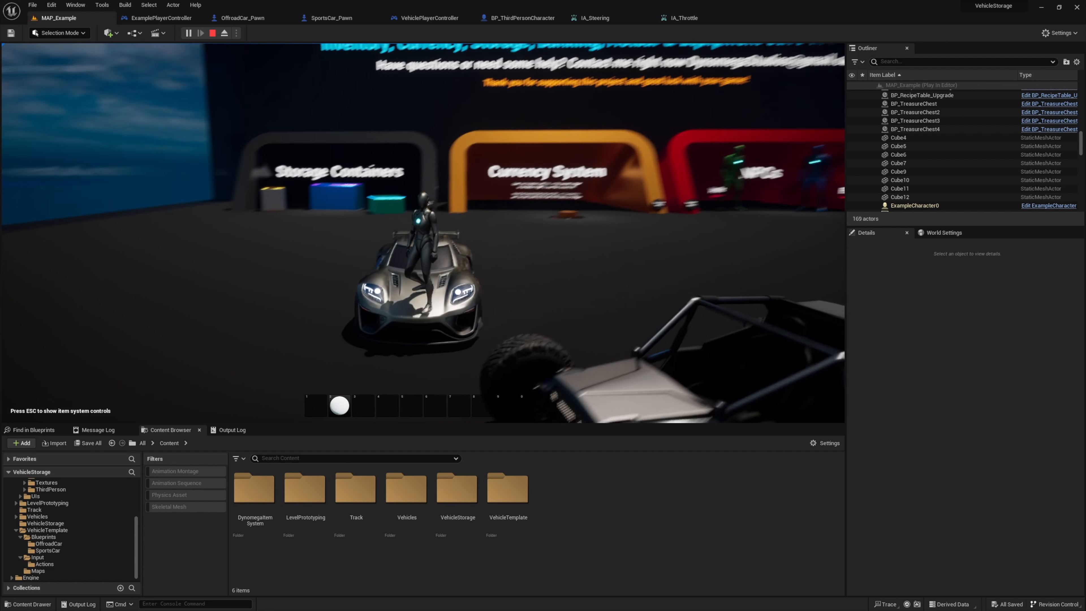
{"action": "key", "text": "w"}
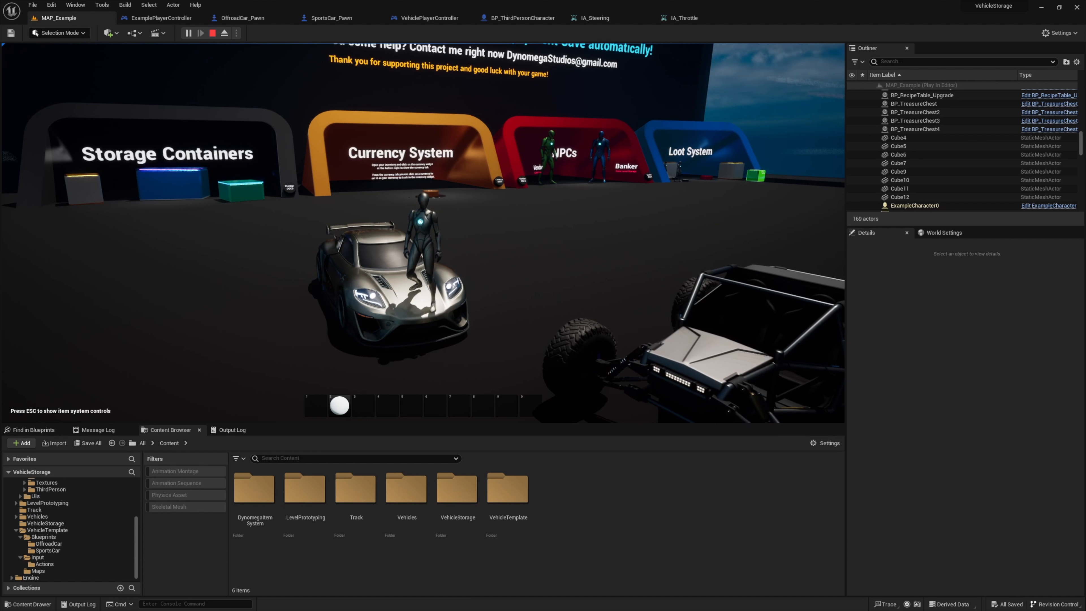
{"action": "key", "text": "Escape"}
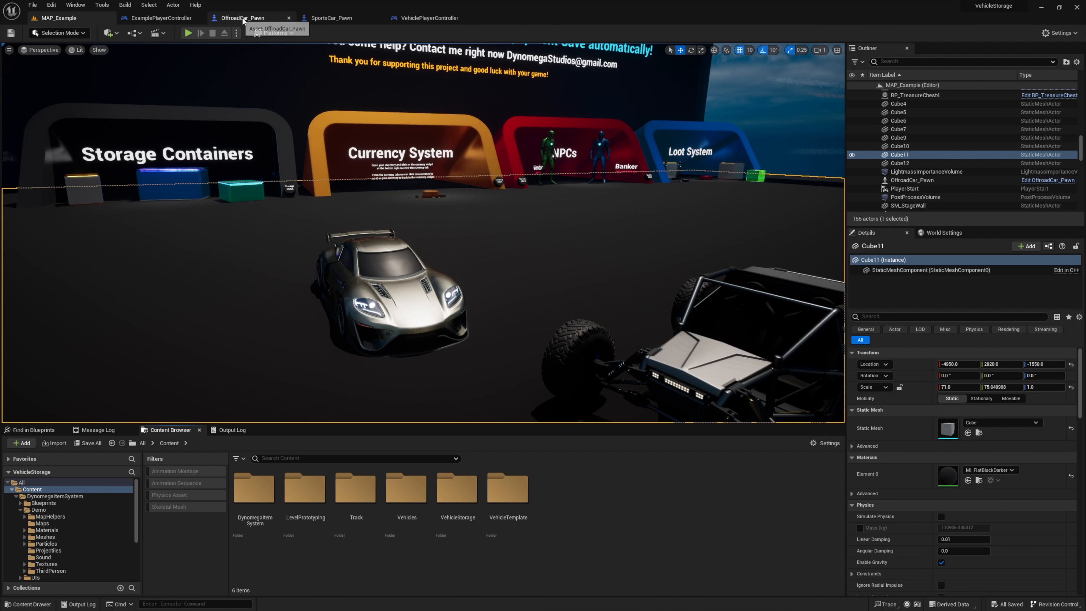
Locate the SKM_SportsCar skeletal mesh used by SportsCar_Pawn's Mesh component and open it for editing
{"action": "left_click", "coordinate": [320, 18]}
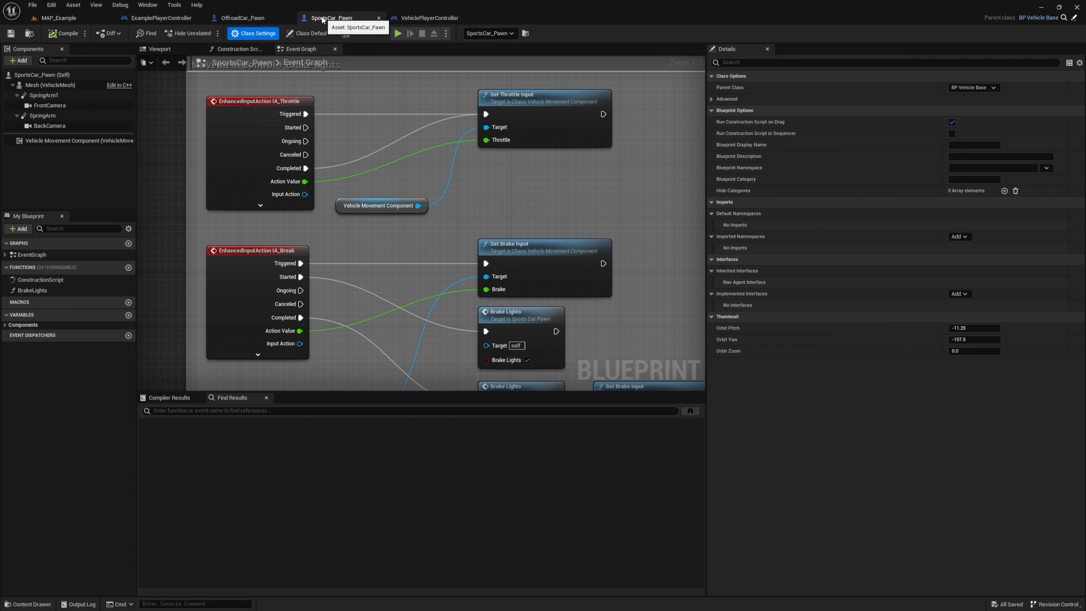
{"action": "left_click", "coordinate": [45, 86]}
{"action": "left_click", "coordinate": [989, 271]}
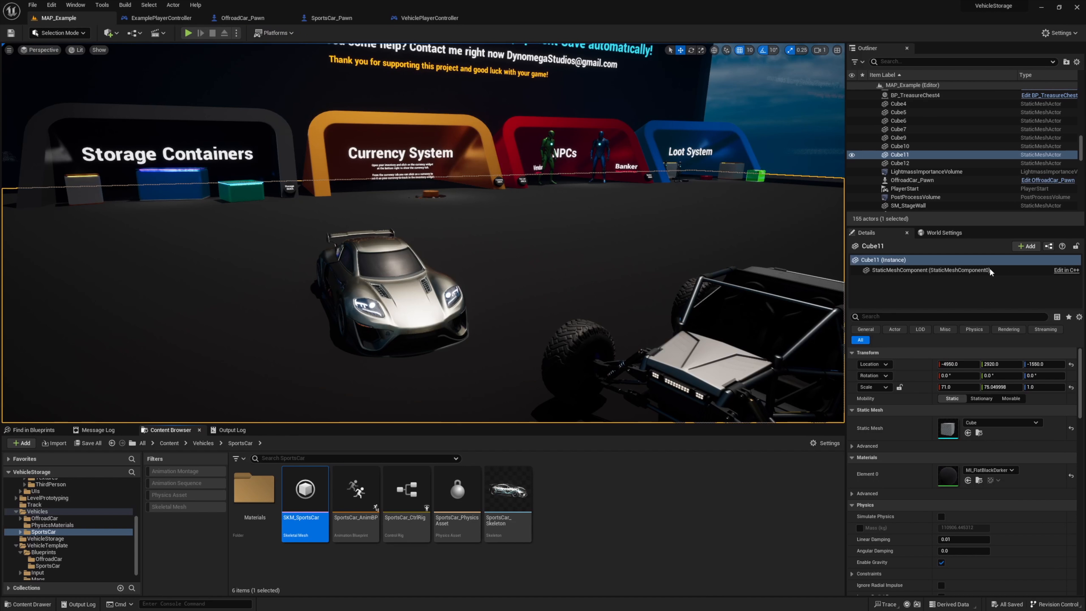
{"action": "double_click", "coordinate": [308, 495]}
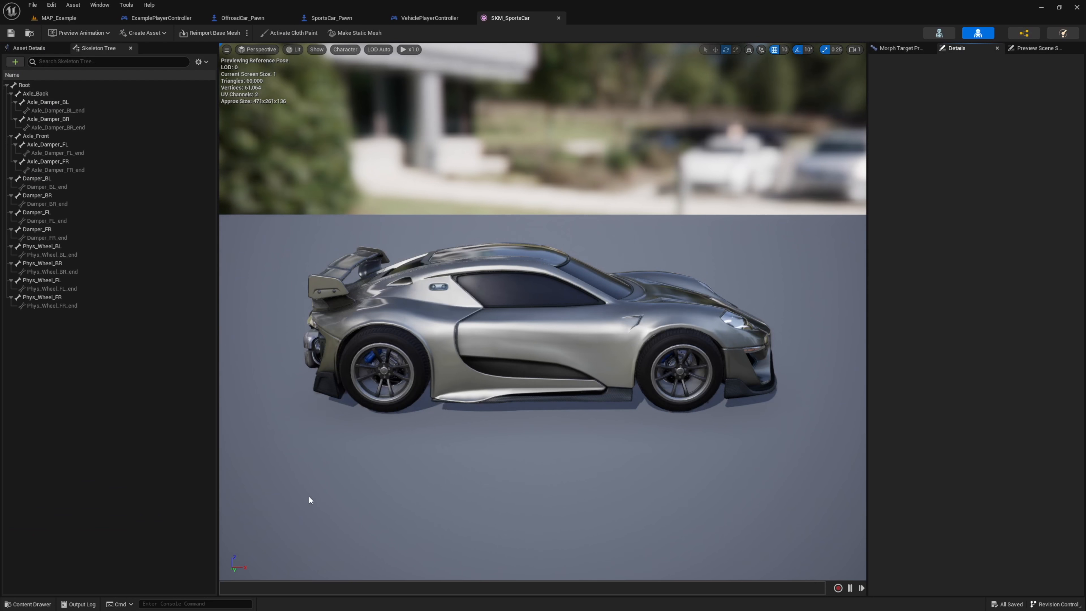
Add a socket to the Root bone of the sports car skeleton and name it HoodSocket
{"action": "left_click", "coordinate": [40, 85]}
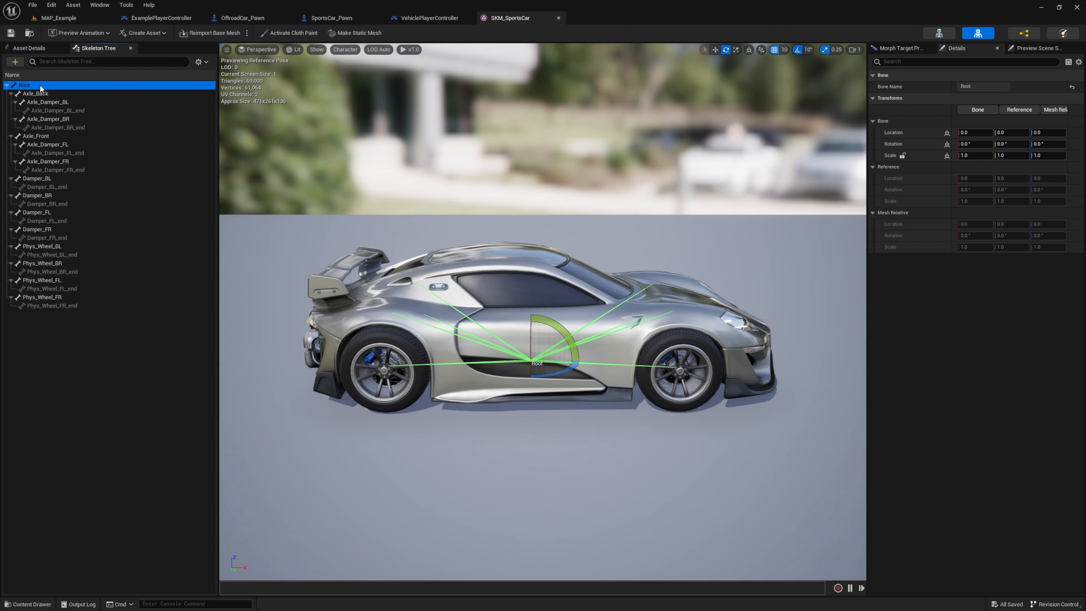
{"action": "right_click", "coordinate": [40, 85]}
{"action": "left_click", "coordinate": [47, 122]}
{"action": "double_click", "coordinate": [35, 94]}
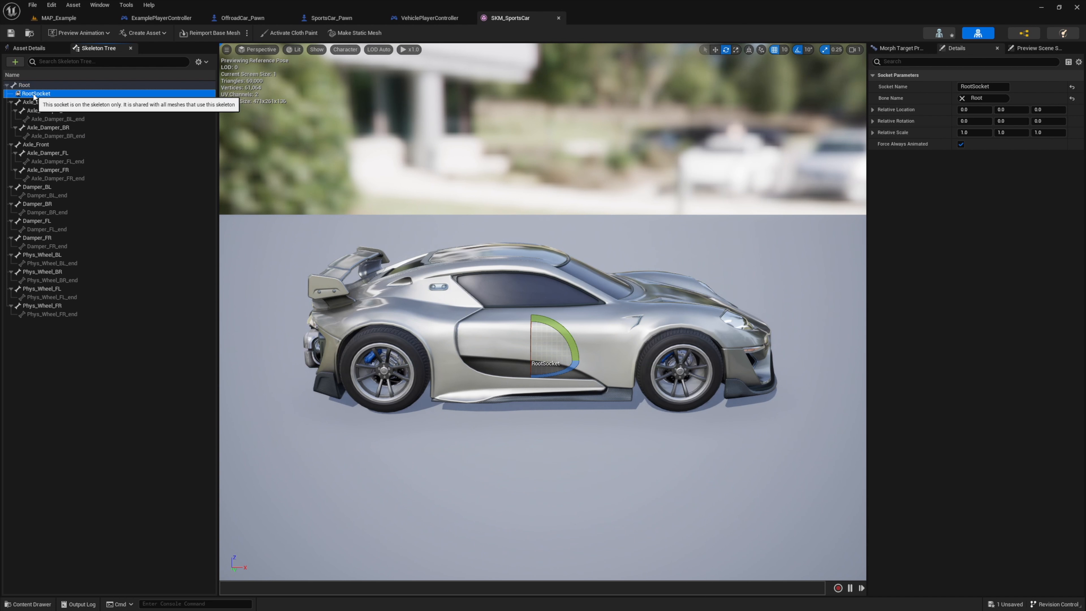
{"action": "type", "text": "HoodSocket"}
{"action": "key", "text": "Return"}
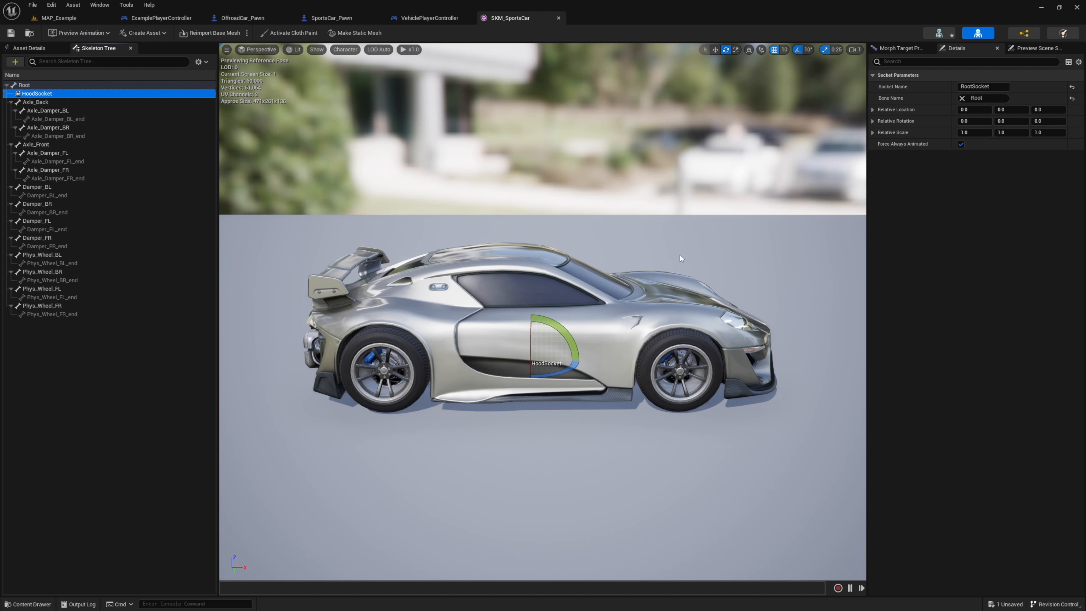
Attach SKM_Quinn_Simple to HoodSocket as a preview asset
{"action": "right_click_drag", "start_coordinate": [679, 256], "coordinate": [685, 262]}
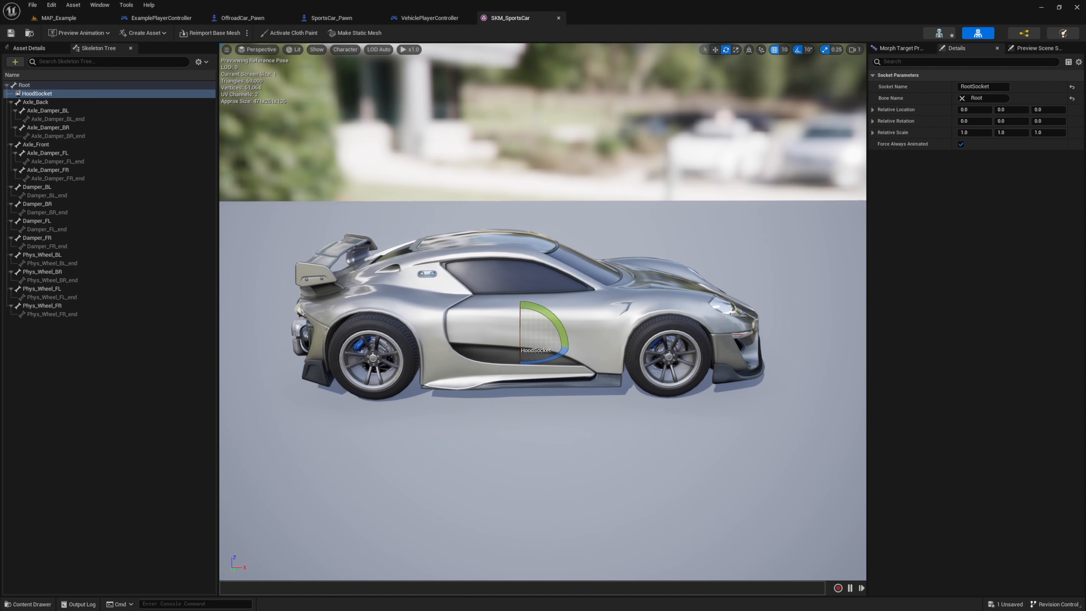
{"action": "right_click", "coordinate": [48, 97]}
{"action": "mouse_move", "coordinate": [91, 198]}
{"action": "type", "text": "quinn"}
{"action": "left_click", "coordinate": [231, 240]}
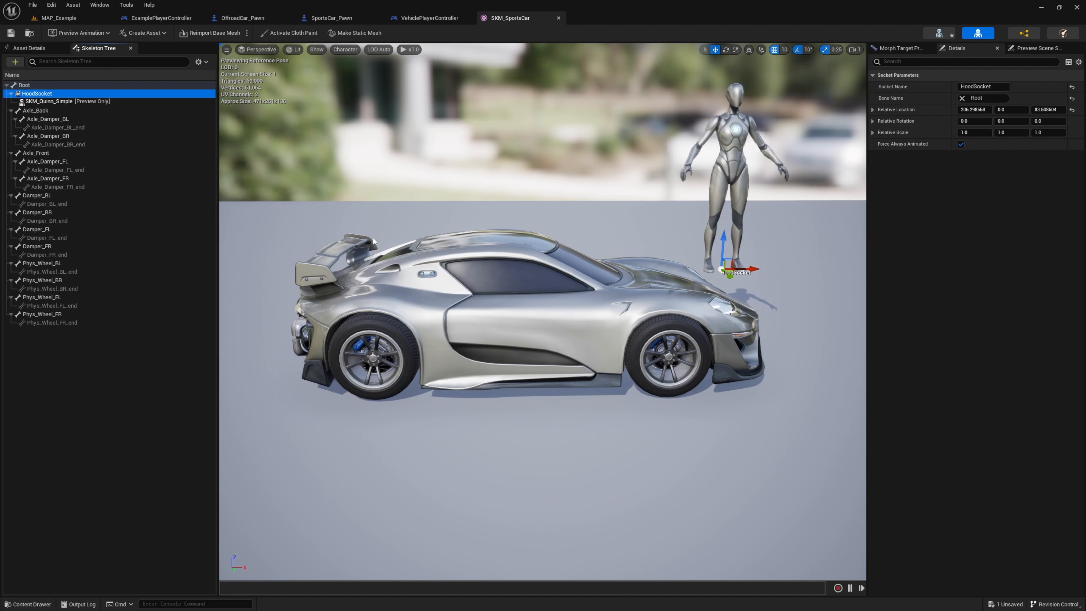
Rotate HoodSocket to about -90 degrees around Z and place it on the hood at about X 239.4, Y 0, Z 47.2
{"action": "right_click_drag", "start_coordinate": [658, 204], "coordinate": [521, 218]}
{"action": "key", "text": "e"}
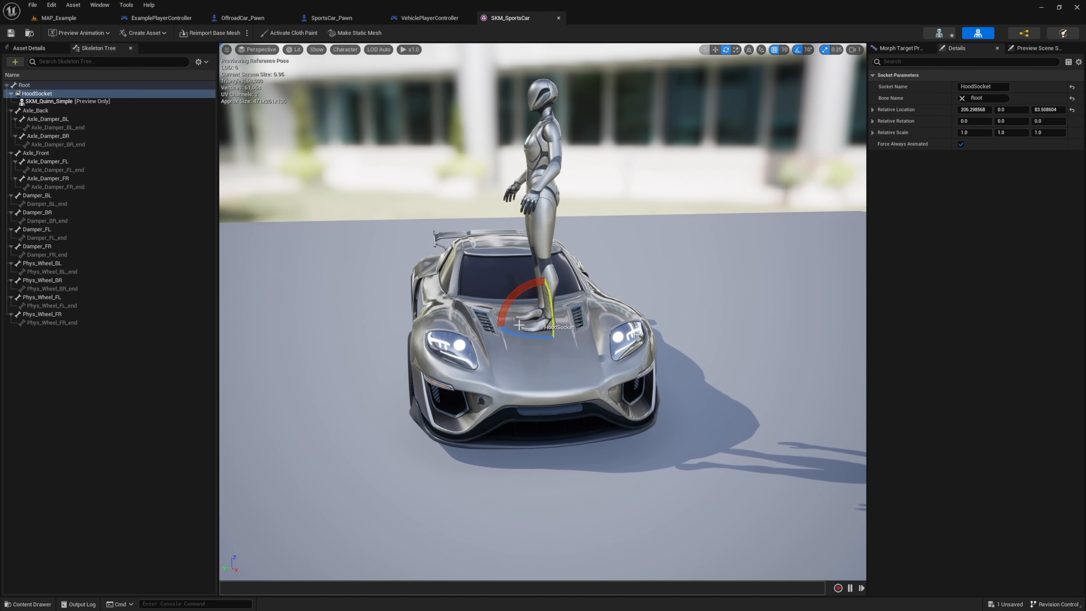
{"action": "left_click_drag", "start_coordinate": [519, 325], "coordinate": [569, 393]}
{"action": "key", "text": "w"}
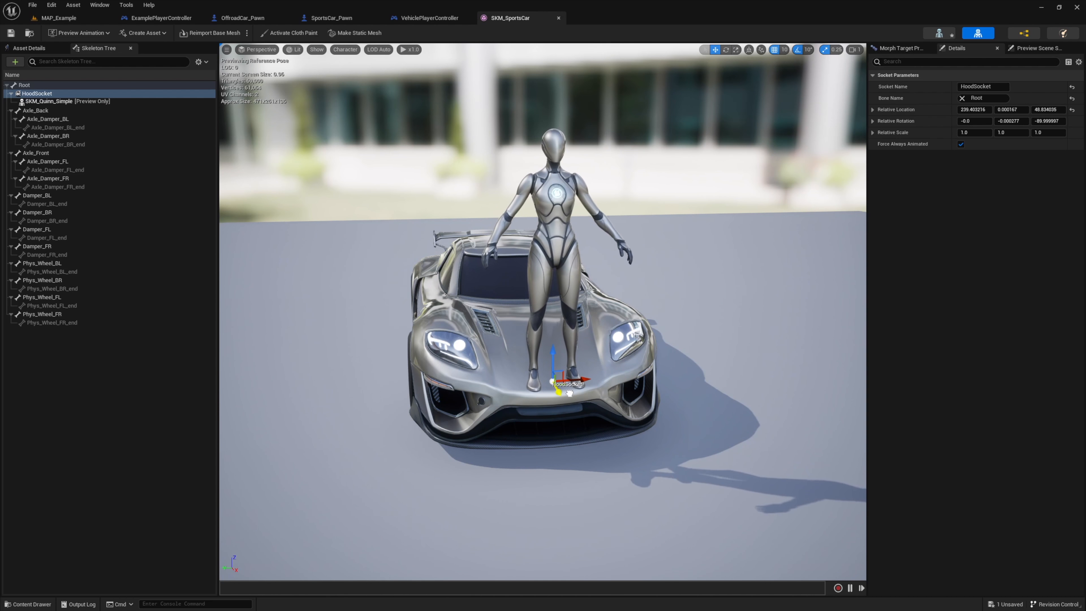
{"action": "mouse_move", "coordinate": [554, 356]}
{"action": "left_mouse_down"}
{"action": "mouse_move", "coordinate": [558, 388]}
{"action": "mouse_move", "coordinate": [550, 357]}
{"action": "left_mouse_up"}
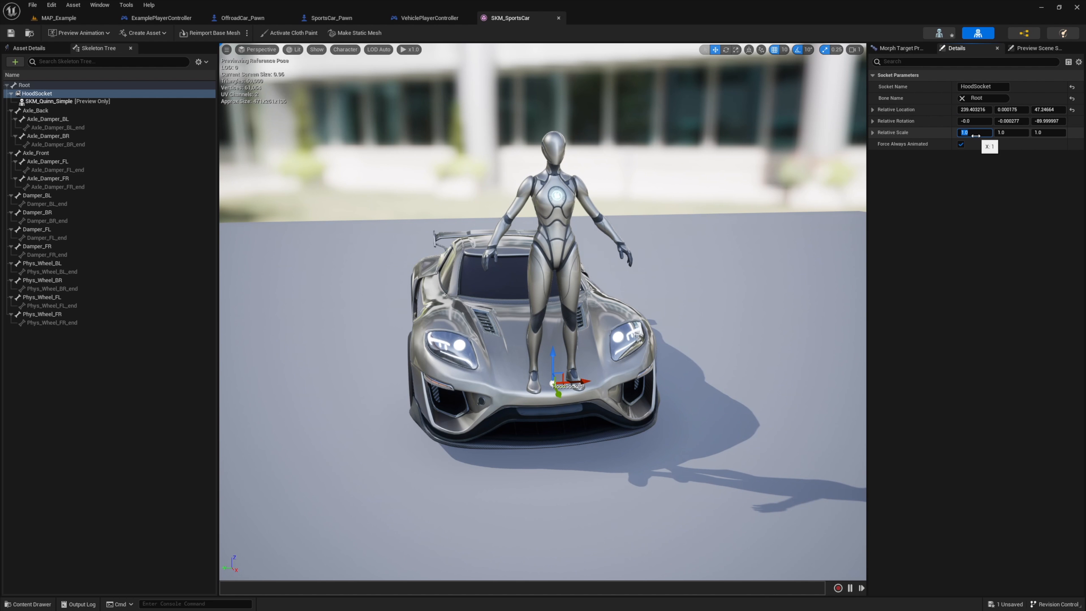
Set HoodSocket's relative scale to 0.15 on all three axes and inspect the previewed mannequin on the hood
{"action": "type", "text": "0.15"}
{"action": "key", "text": "Tab"}
{"action": "type", "text": "0.15"}
{"action": "key", "text": "Tab"}
{"action": "type", "text": "0.15"}
{"action": "key", "text": "Return"}
{"action": "right_click_drag", "start_coordinate": [684, 300], "coordinate": [598, 265]}
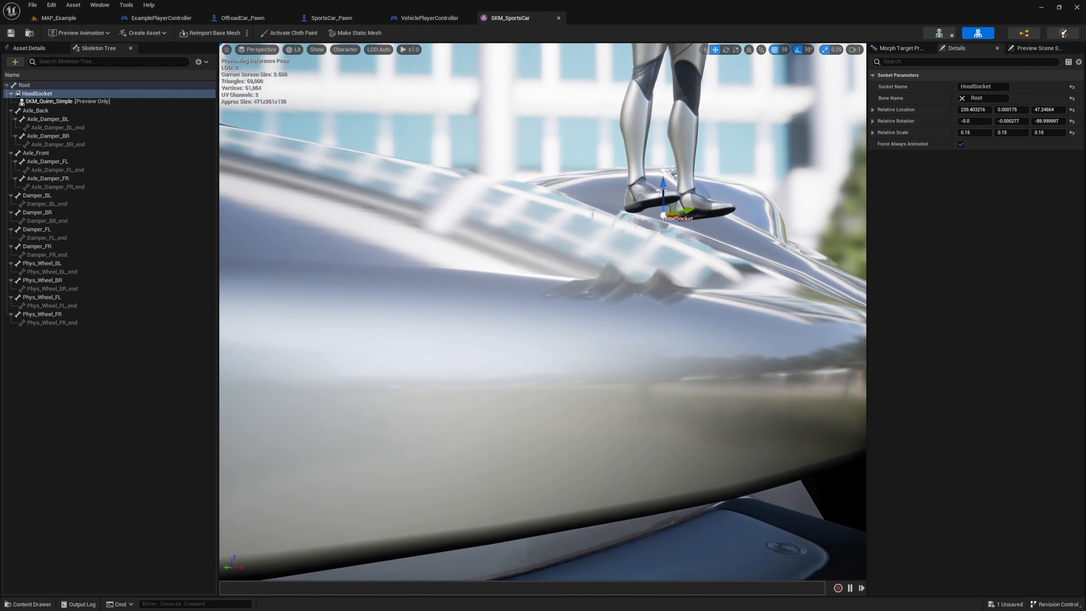
{"action": "key", "text": "f"}
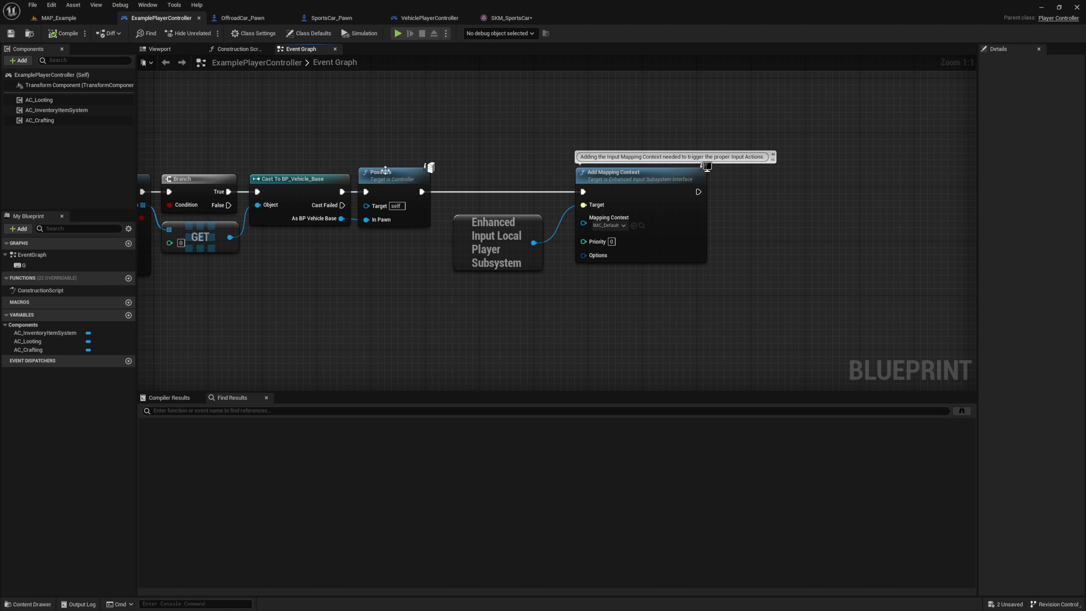
Shift the Possess and Add Mapping Context nodes away from the Cast To BP_Vehicle_Base node to make room between them
{"action": "left_click_drag", "start_coordinate": [400, 128], "coordinate": [639, 282]}
{"action": "key", "text": "Right"}
{"action": "key", "text": "Right"}
{"action": "key", "text": "Right"}
{"action": "key", "text": "Right"}
{"action": "key", "text": "Right"}
{"action": "key", "text": "Right"}
{"action": "key", "text": "Right"}
{"action": "key", "text": "Right"}
{"action": "key", "text": "Right"}
{"action": "key", "text": "Right"}
{"action": "key", "text": "Right"}
{"action": "key", "text": "Right"}
{"action": "key", "text": "Right"}
{"action": "key", "text": "Right"}
{"action": "key", "text": "Right"}
{"action": "key", "text": "Right"}
{"action": "key", "text": "Right"}
{"action": "key", "text": "Right"}
{"action": "key", "text": "Right"}
{"action": "key", "text": "Right"}
{"action": "left_click", "coordinate": [401, 284]}
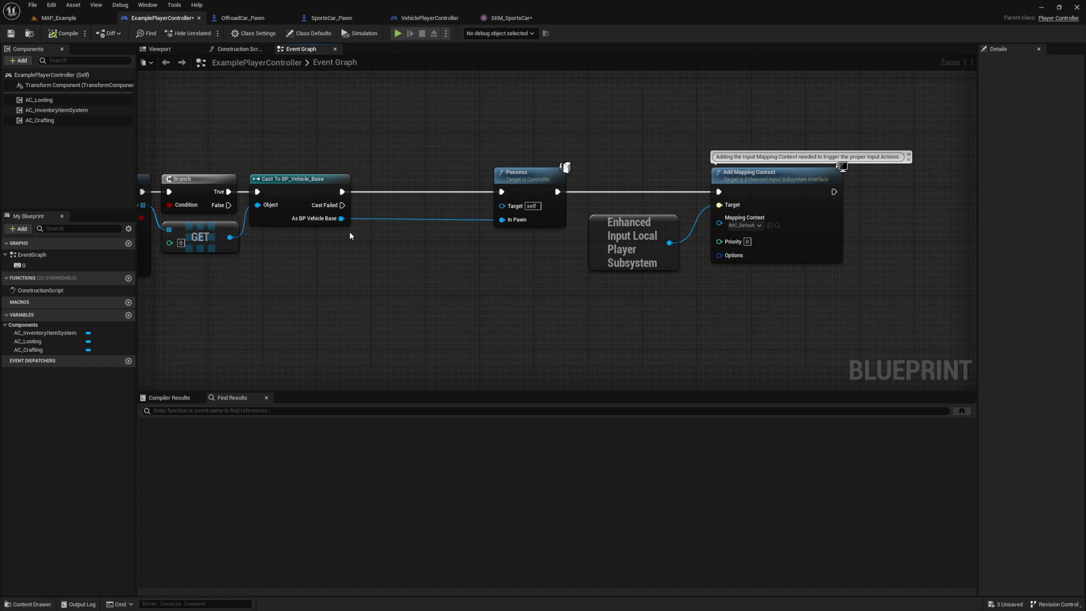
Promote the cast's As BP Vehicle Base output to a variable named Vehicle
{"action": "right_click", "coordinate": [341, 217]}
{"action": "left_click", "coordinate": [388, 271]}
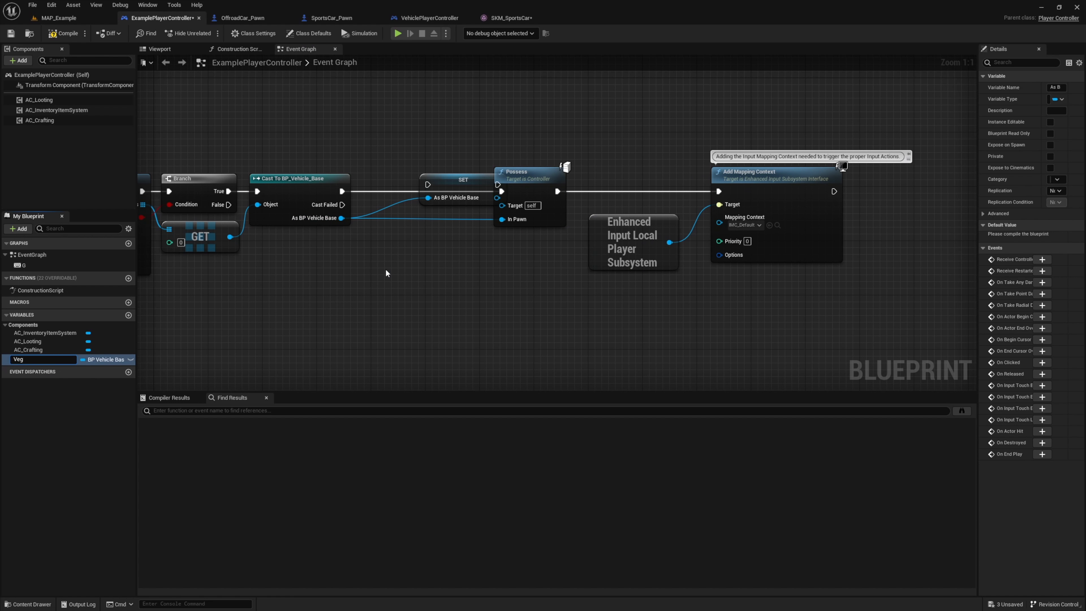
{"action": "type", "text": "Vehicle"}
{"action": "key", "text": "Return"}
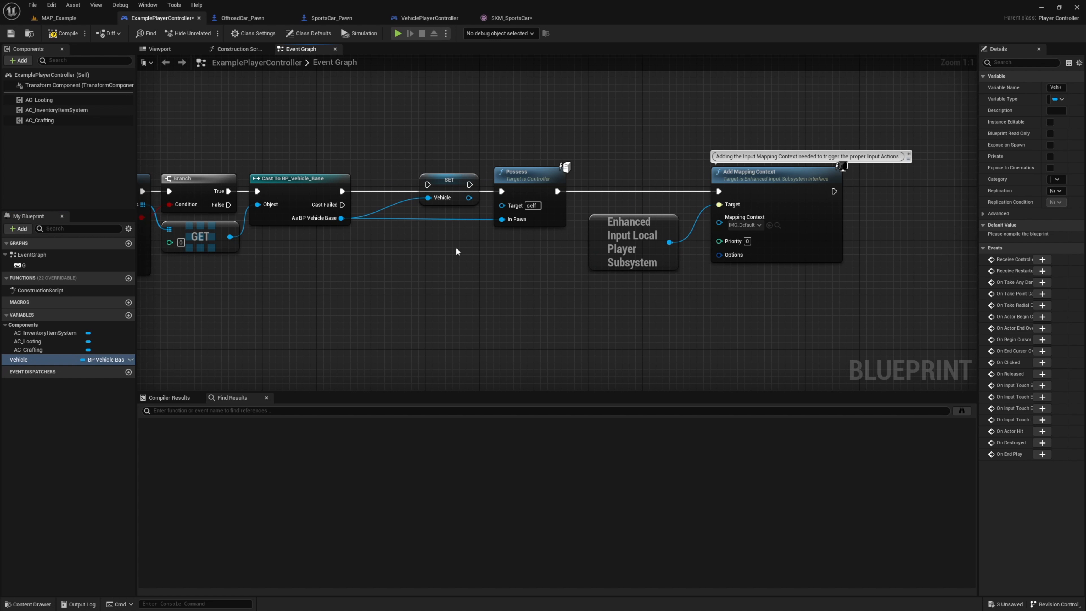
Place the SET Vehicle node between the cast and Possess, and feed Possess's In Pawn from the SET node's output
{"action": "left_click_drag", "start_coordinate": [452, 196], "coordinate": [417, 201]}
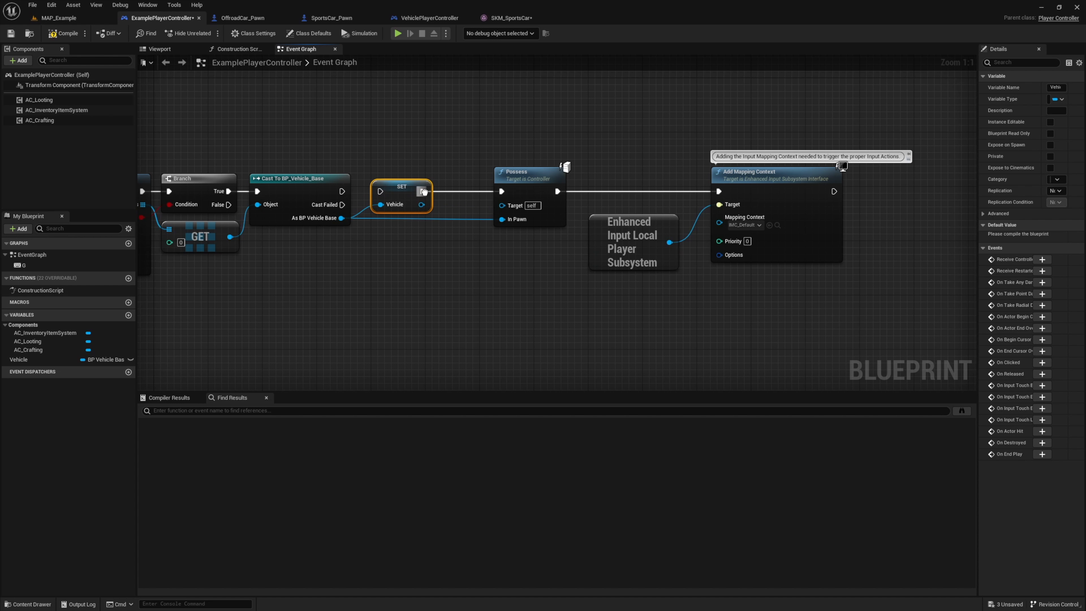
{"action": "left_click_drag", "start_coordinate": [508, 222], "coordinate": [447, 211]}
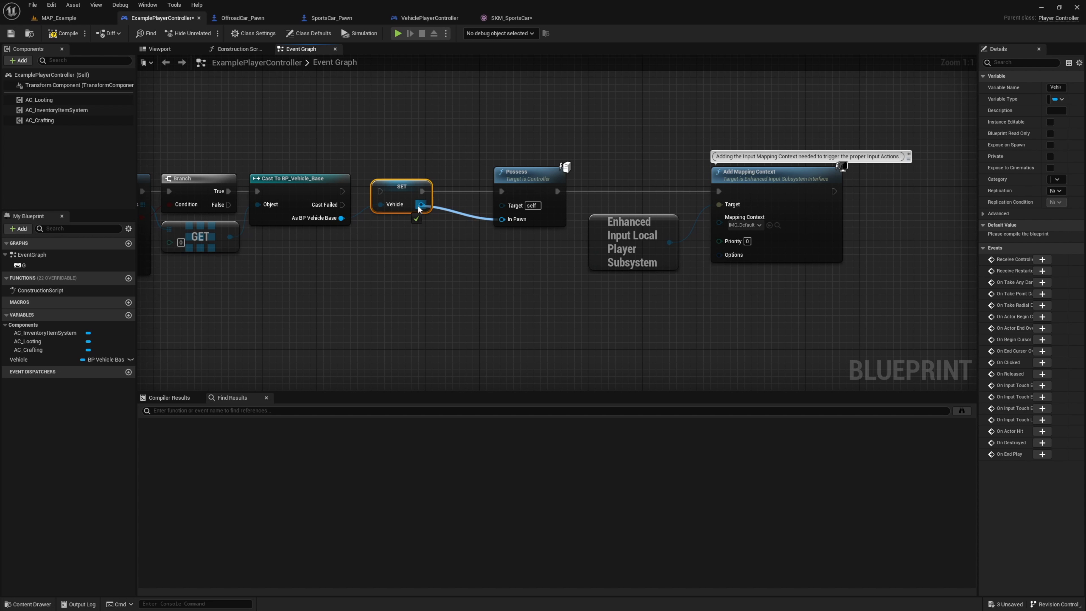
{"action": "left_click", "coordinate": [360, 276]}
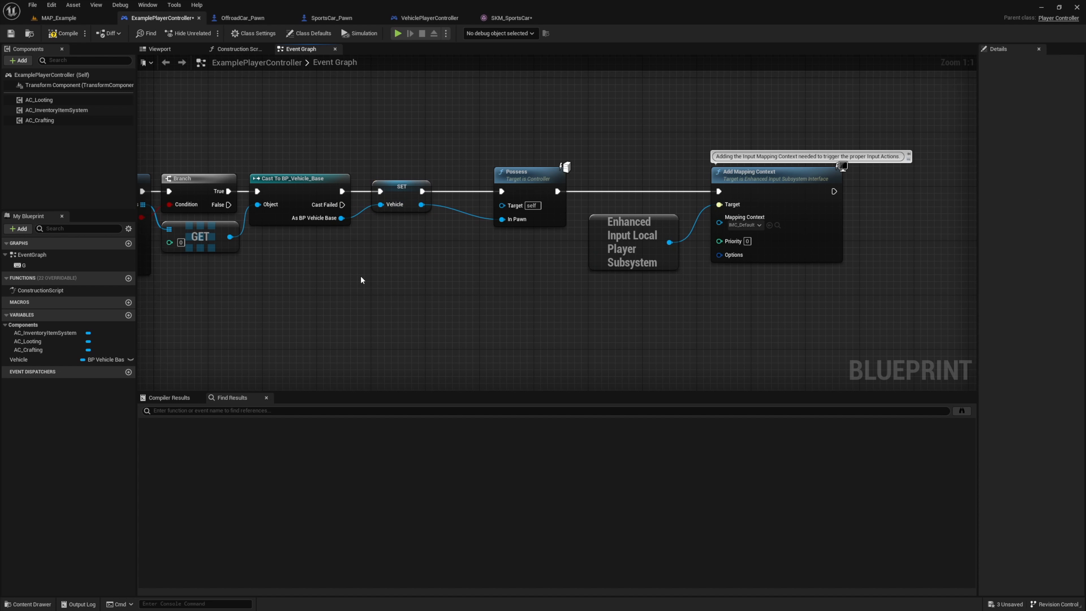
Make room after Get Player Pawn and promote its Return Value to a variable named OriginalPawn
{"action": "right_click_drag", "start_coordinate": [260, 297], "coordinate": [808, 265]}
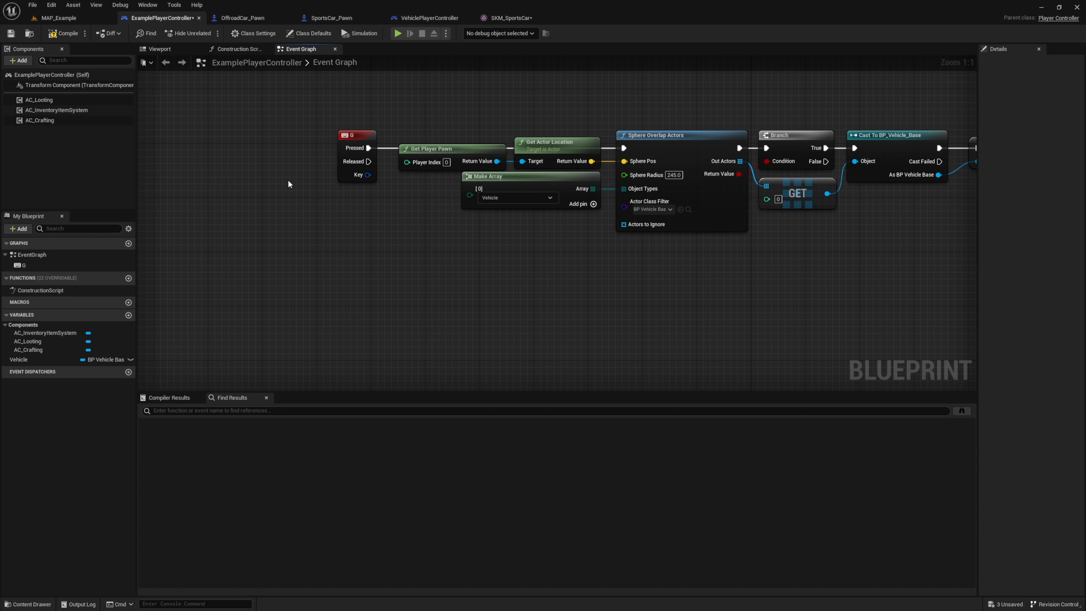
{"action": "left_click_drag", "start_coordinate": [284, 131], "coordinate": [417, 201]}
{"action": "left_click_drag", "start_coordinate": [430, 150], "coordinate": [221, 151]}
{"action": "right_click", "coordinate": [287, 161]}
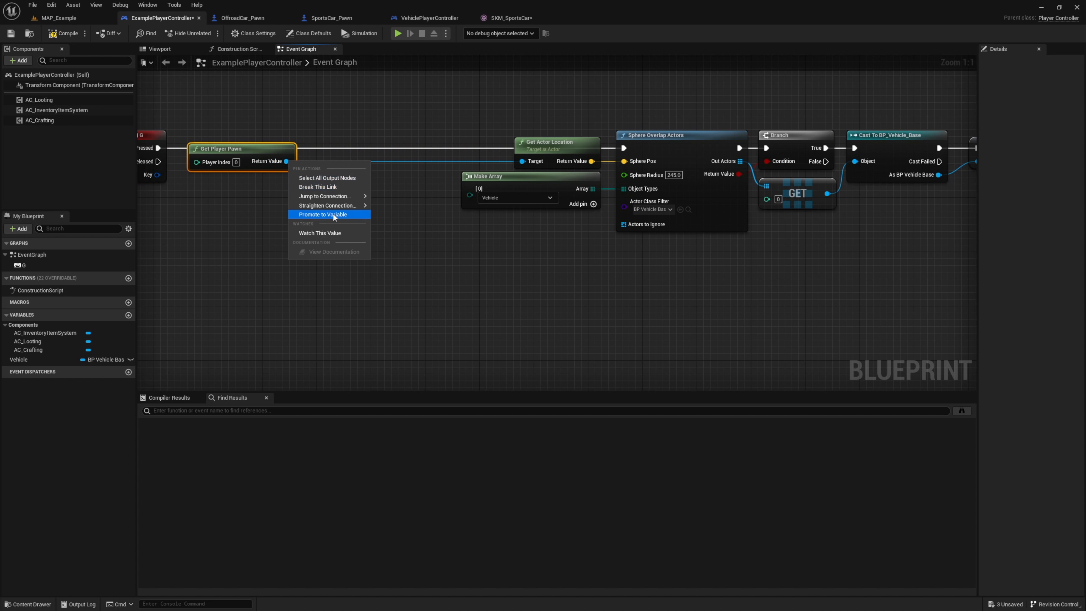
{"action": "left_click", "coordinate": [333, 213]}
{"action": "type", "text": "OriginalPawn"}
{"action": "key", "text": "Return"}
{"action": "left_click_drag", "start_coordinate": [402, 156], "coordinate": [381, 148]}
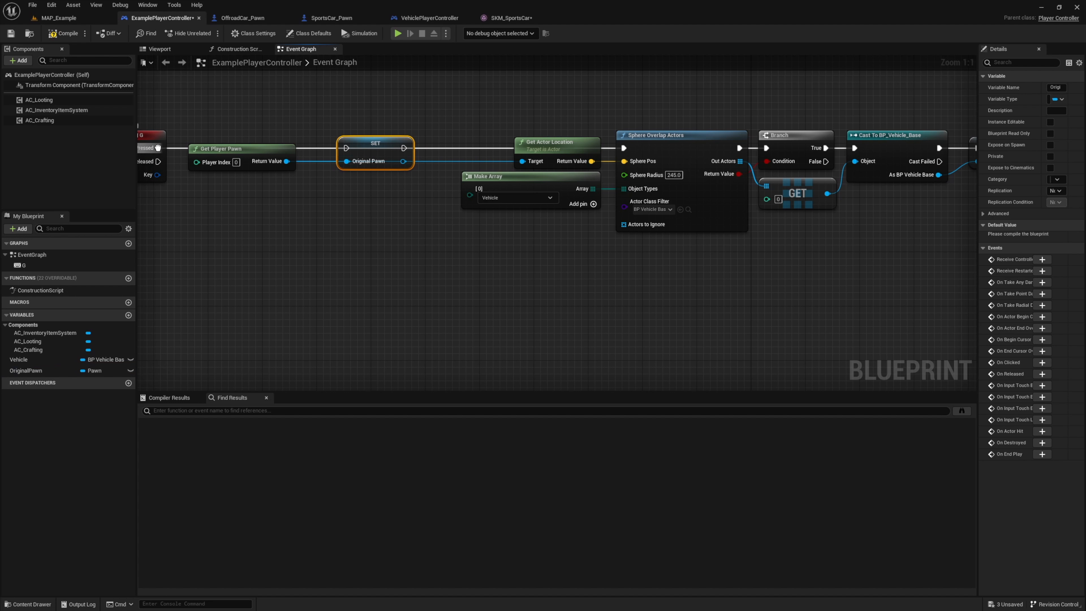
Wire the SET Original Pawn node into the key event's execution flow and align it with the Get Player Pawn nodes
{"action": "left_click_drag", "start_coordinate": [162, 159], "coordinate": [158, 149]}
{"action": "left_click_drag", "start_coordinate": [530, 163], "coordinate": [403, 162]}
{"action": "left_click_drag", "start_coordinate": [420, 182], "coordinate": [275, 133]}
{"action": "left_click_drag", "start_coordinate": [265, 149], "coordinate": [361, 148]}
{"action": "left_click_drag", "start_coordinate": [341, 150], "coordinate": [375, 149]}
{"action": "left_click", "coordinate": [355, 240]}
Disconnect Get Actor Location's Target from the SET node and supply it with a separate Original Pawn getter
{"action": "right_click_drag", "start_coordinate": [494, 319], "coordinate": [344, 302]}
{"action": "right_click_drag", "start_coordinate": [246, 241], "coordinate": [553, 284]}
{"action": "left_click", "coordinate": [657, 187], "text": "alt"}
{"action": "left_click_drag", "start_coordinate": [667, 136], "coordinate": [552, 182]}
{"action": "left_click_drag", "start_coordinate": [607, 171], "coordinate": [484, 171]}
{"action": "left_click", "coordinate": [649, 185]}
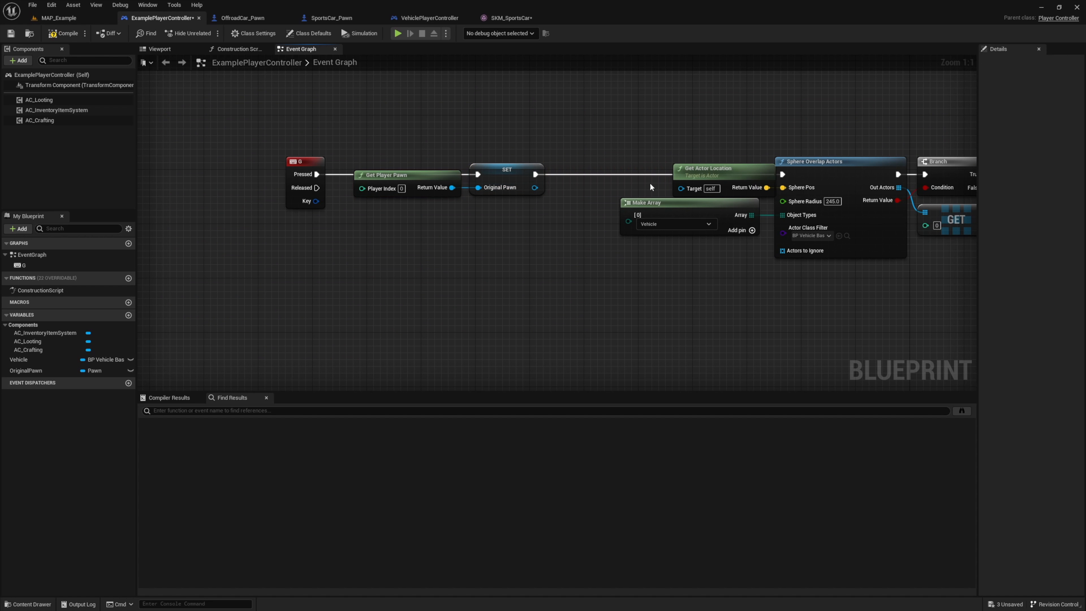
{"action": "left_click_drag", "start_coordinate": [680, 187], "coordinate": [612, 180]}
{"action": "left_click", "coordinate": [555, 239]}
{"action": "left_click_drag", "start_coordinate": [39, 371], "coordinate": [625, 184]}
Tighten the spacing of the node chain around SET Vehicle and Possess
{"action": "right_click_drag", "start_coordinate": [666, 137], "coordinate": [229, 129]}
{"action": "left_click_drag", "start_coordinate": [162, 109], "coordinate": [760, 262]}
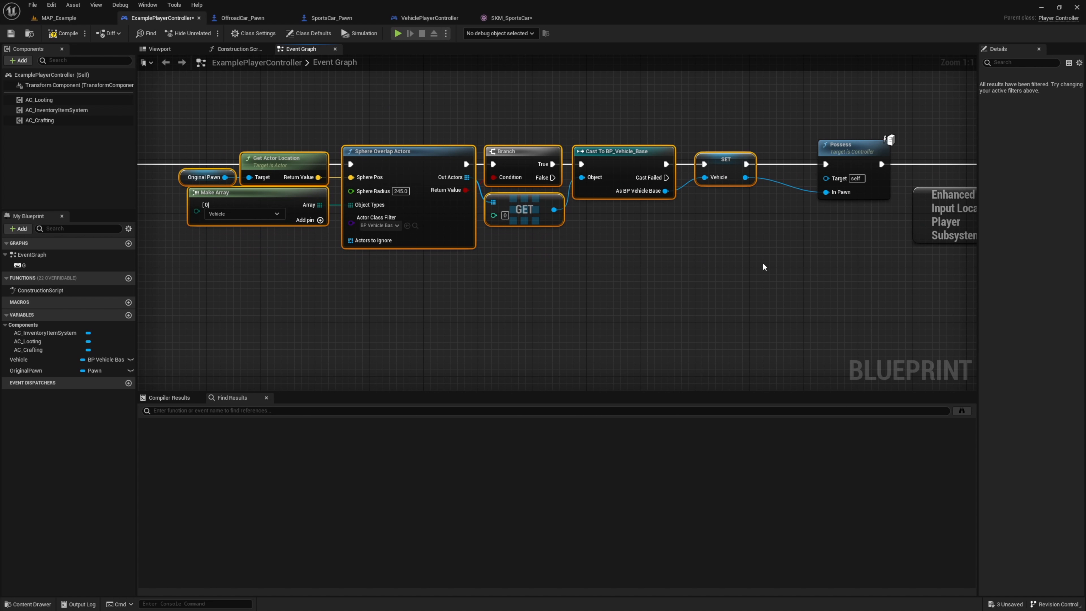
{"action": "left_click_drag", "start_coordinate": [849, 149], "coordinate": [787, 150]}
{"action": "left_click_drag", "start_coordinate": [725, 159], "coordinate": [717, 159]}
Frame the overlap-to-Possess nodes with comment "Get in nearby vehicle", the mapping-context nodes with an "Add" comment, and the pawn nodes with "Reference original pawn"
{"action": "right_click_drag", "start_coordinate": [708, 106], "coordinate": [746, 128]}
{"action": "left_click_drag", "start_coordinate": [199, 135], "coordinate": [913, 298]}
{"action": "type", "text": "cGet in nearby vehicle"}
{"action": "key", "text": "Return"}
{"action": "type", "text": "cAdd"}
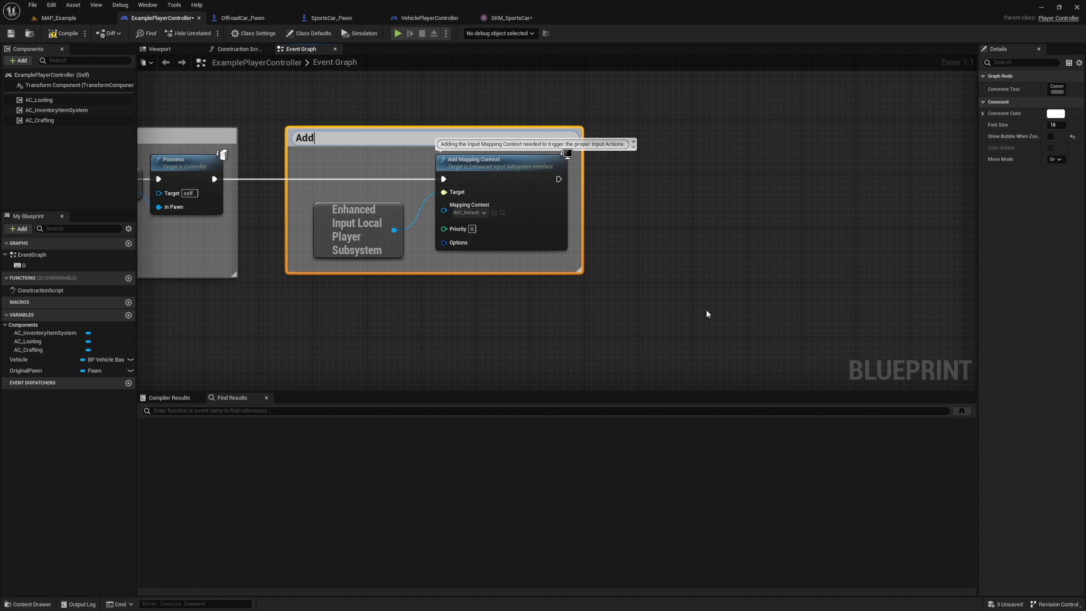
{"action": "key", "text": "Return"}
{"action": "left_click_drag", "start_coordinate": [227, 209], "coordinate": [408, 110]}
{"action": "type", "text": "cReference original pawn"}
{"action": "left_click", "coordinate": [599, 322]}
Place an Original Pawn getter after the mapping context group and create an Attach Actor To Actor node from it
{"action": "right_click_drag", "start_coordinate": [610, 330], "coordinate": [171, 334]}
{"action": "right_click_drag", "start_coordinate": [631, 325], "coordinate": [139, 320]}
{"action": "left_click_drag", "start_coordinate": [84, 370], "coordinate": [453, 153]}
{"action": "type", "text": "attach"}
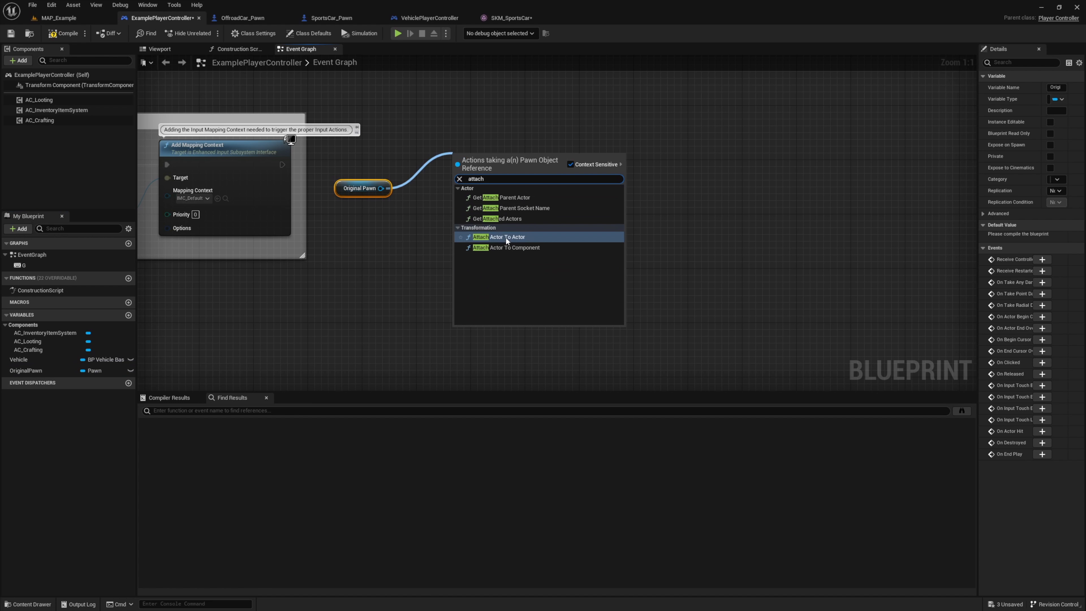
{"action": "left_click", "coordinate": [506, 238]}
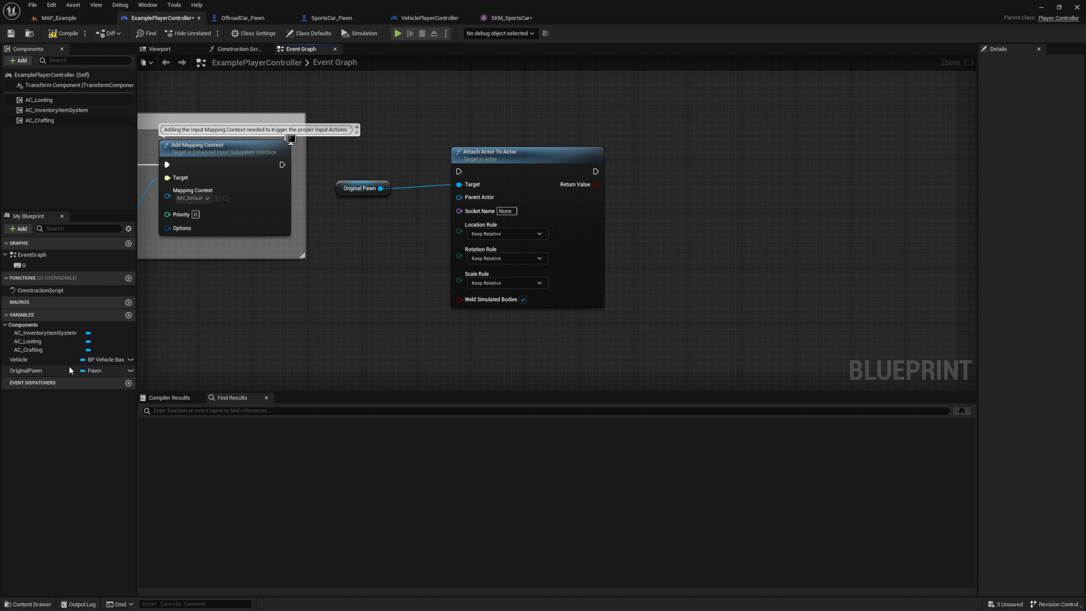
Connect a Vehicle getter to the attach node's Parent Actor and straighten both getter connections
{"action": "left_click_drag", "start_coordinate": [68, 359], "coordinate": [418, 255]}
{"action": "left_click_drag", "start_coordinate": [459, 203], "coordinate": [459, 202]}
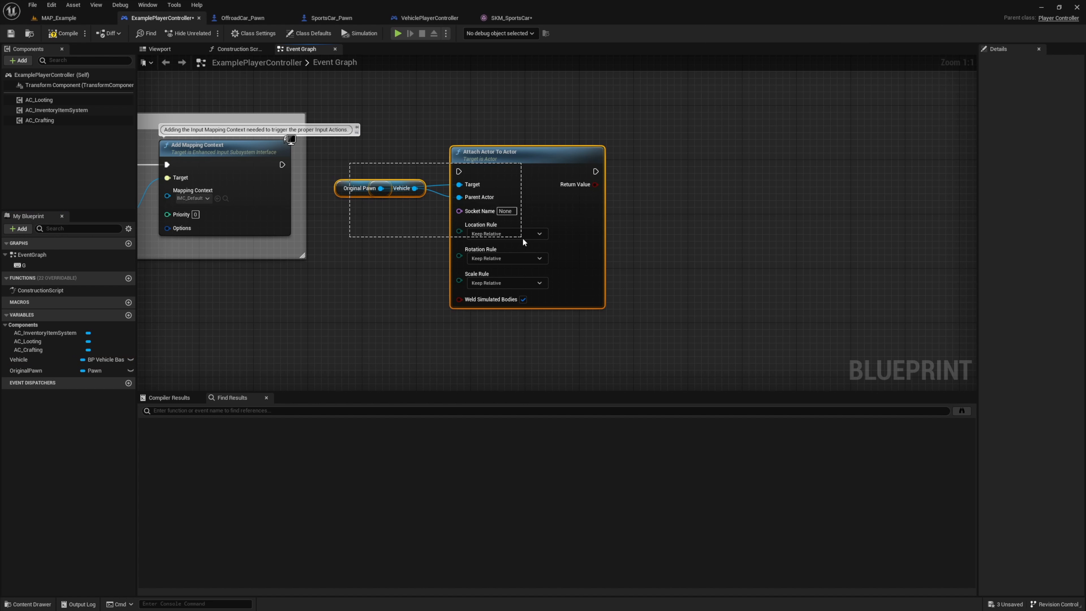
{"action": "left_click_drag", "start_coordinate": [523, 242], "coordinate": [523, 242]}
{"action": "key", "text": "q"}
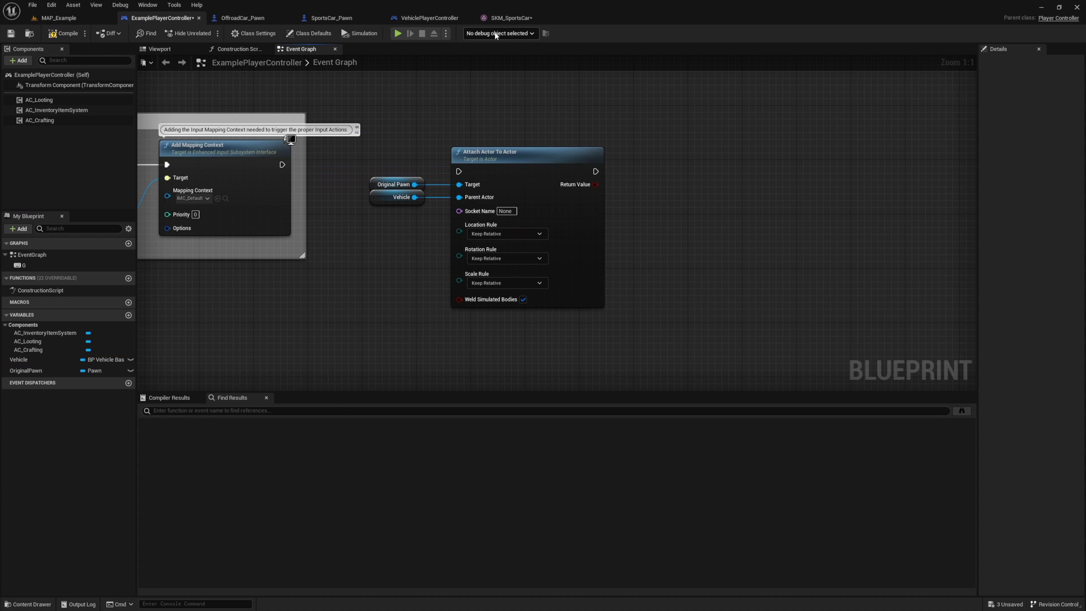
Copy the HoodSocket name from the SKM_SportsCar skeleton and return to the ExamplePlayerController graph
{"action": "left_click", "coordinate": [515, 19]}
{"action": "double_click", "coordinate": [47, 94]}
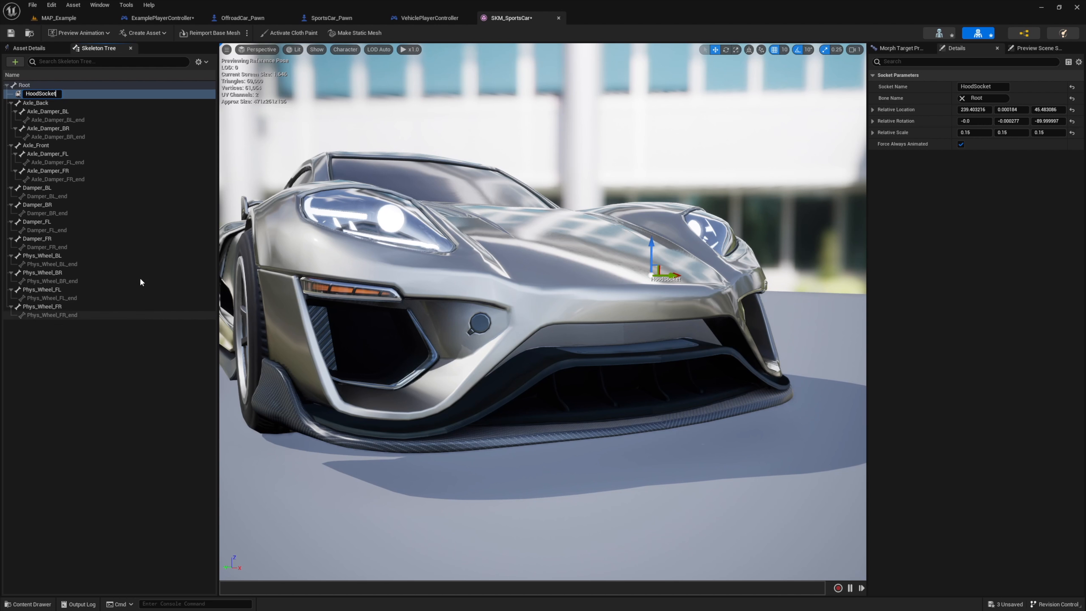
{"action": "left_click", "coordinate": [166, 18]}
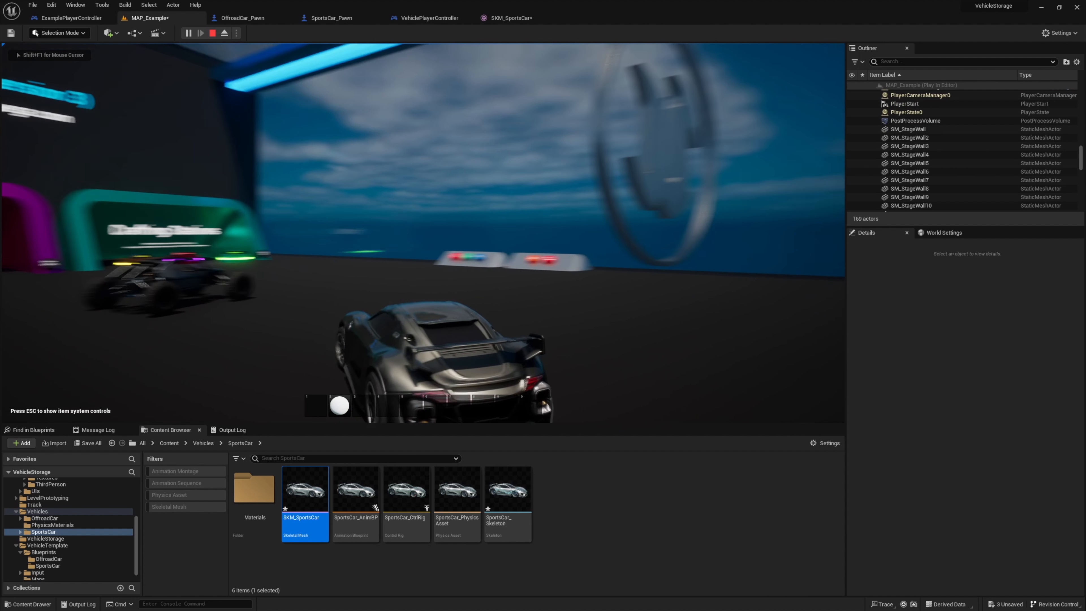
Test-drive the sports car in MAP_Example to check the attached character, and end the play session
{"action": "key", "text": "s"}
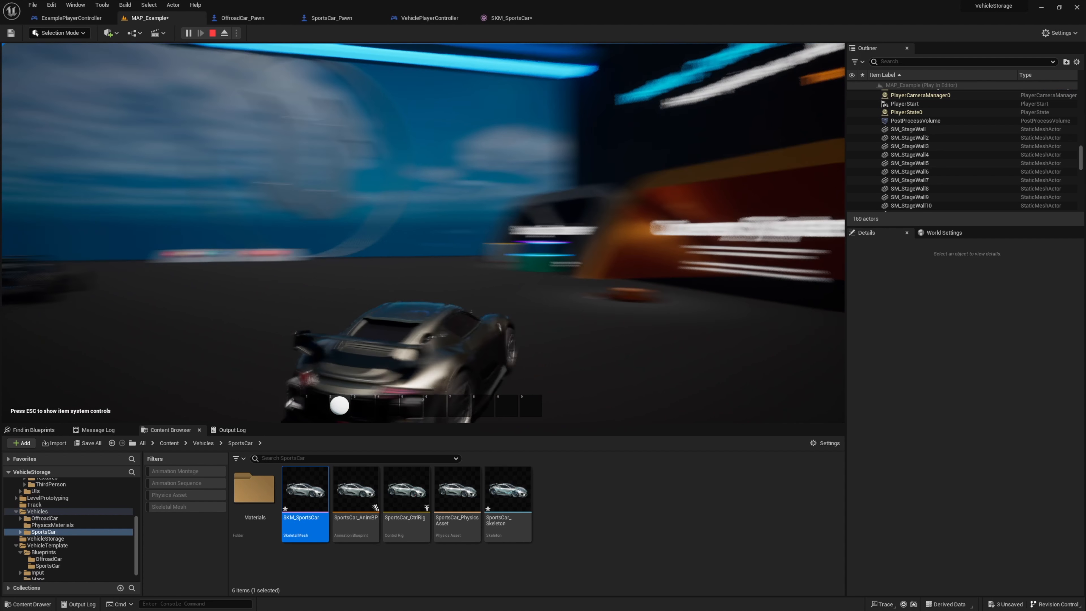
{"action": "key", "text": "s"}
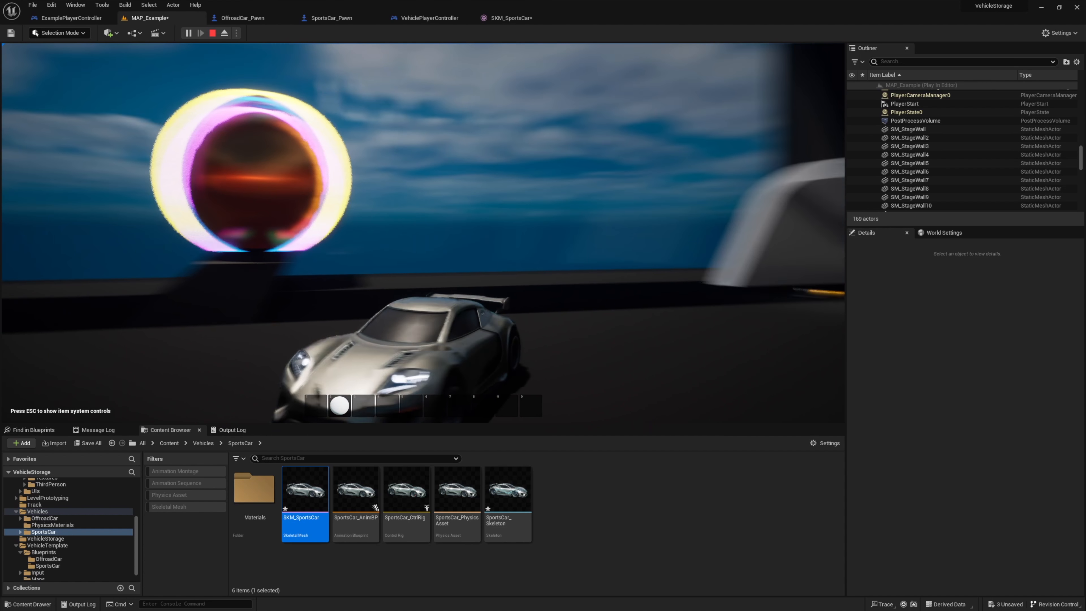
{"action": "key", "text": "Escape"}
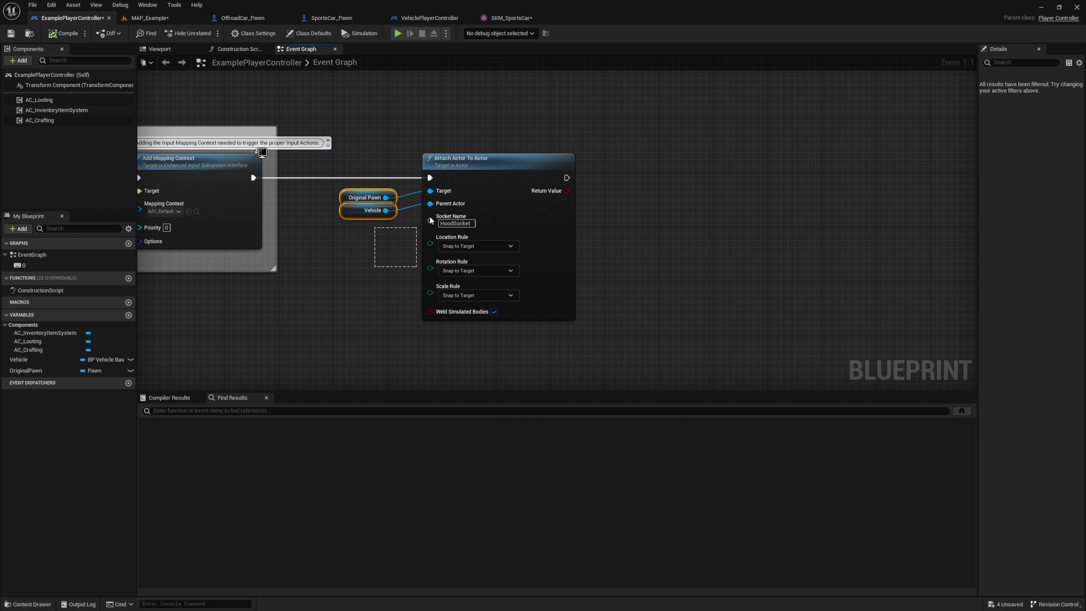
Add a Set Actor Enable Collision node for a copied Original Pawn getter and run it after Attach Actor To Actor, leaving collision off
{"action": "left_click_drag", "start_coordinate": [356, 190], "coordinate": [356, 191]}
{"action": "key", "text": "ctrl+c"}
{"action": "key", "text": "ctrl+v"}
{"action": "left_click_drag", "start_coordinate": [664, 195], "coordinate": [713, 171]}
{"action": "type", "text": "setactoren"}
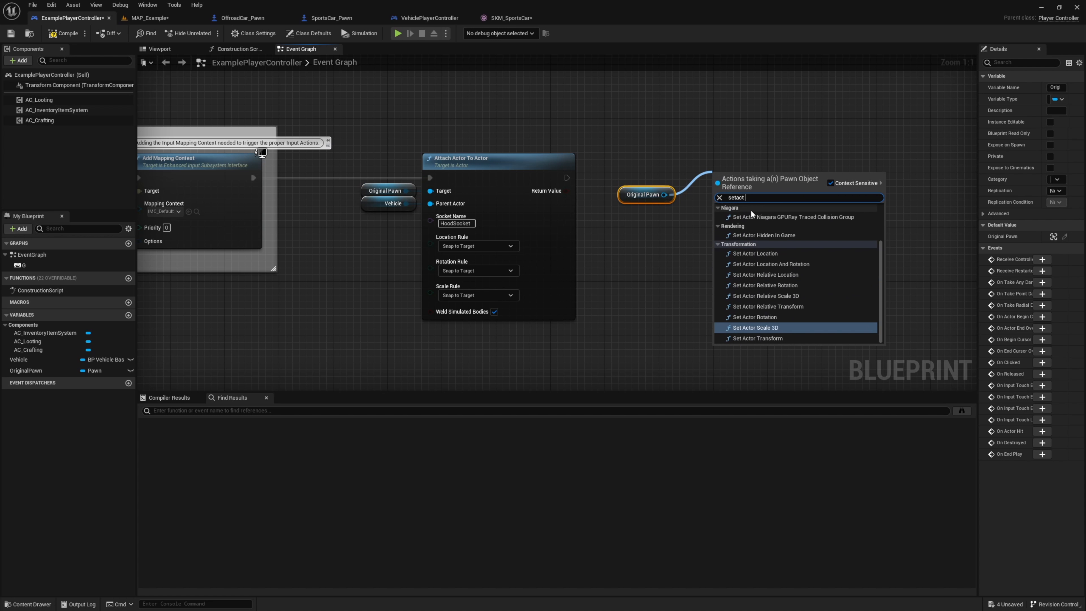
{"action": "left_click", "coordinate": [755, 217]}
{"action": "left_click_drag", "start_coordinate": [567, 178], "coordinate": [697, 160]}
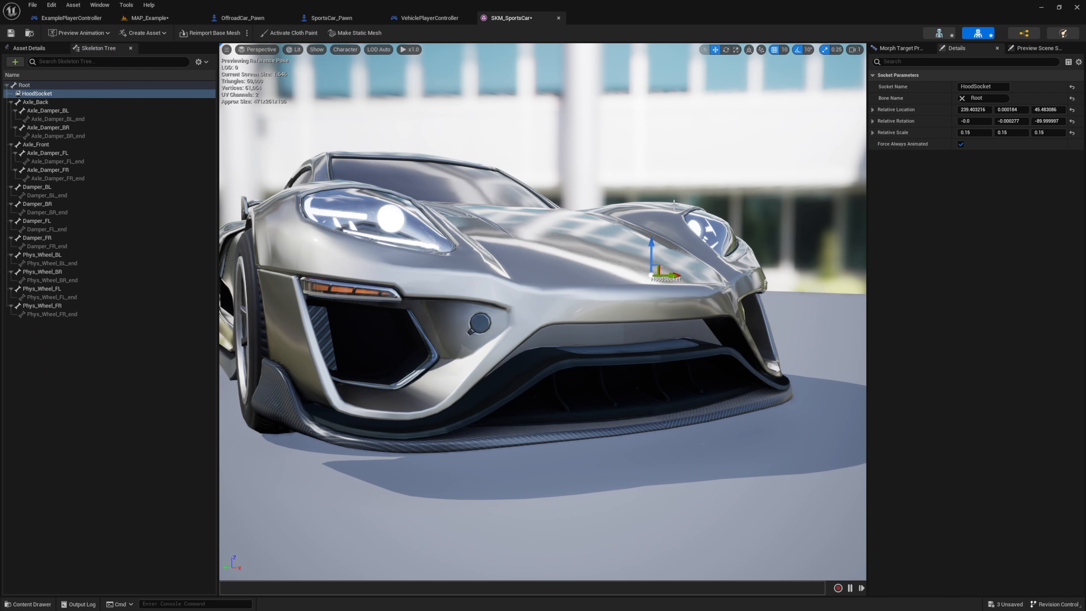
Rotate HoodSocket in SKM_SportsCar to 0 degrees around Z
{"action": "key", "text": "f"}
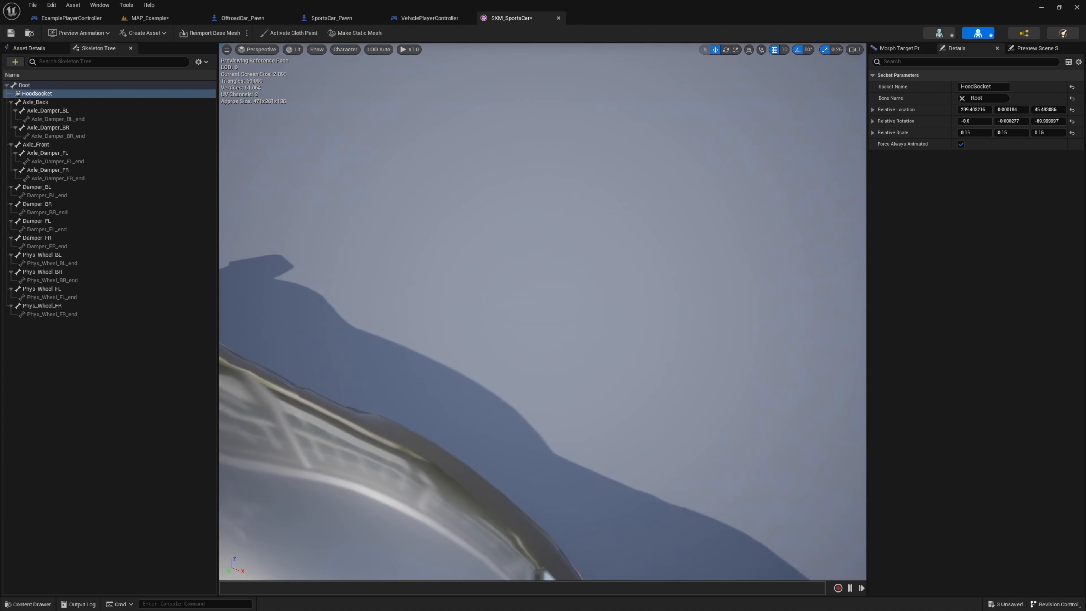
{"action": "scroll", "coordinate": [672, 206], "scroll_direction": "down", "scroll_amount": 5}
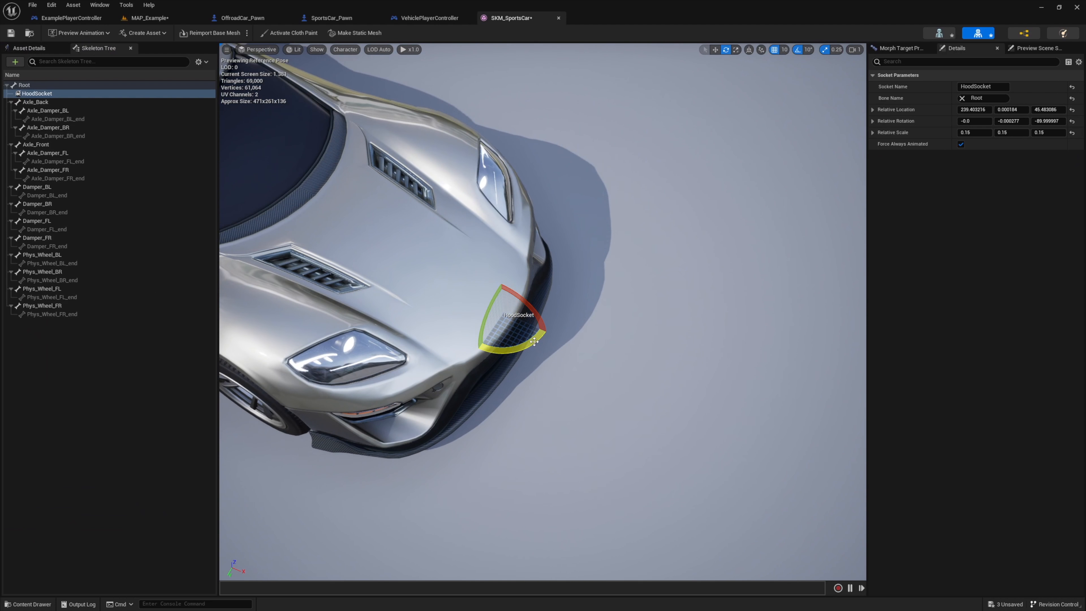
{"action": "left_click_drag", "start_coordinate": [549, 333], "coordinate": [529, 344]}
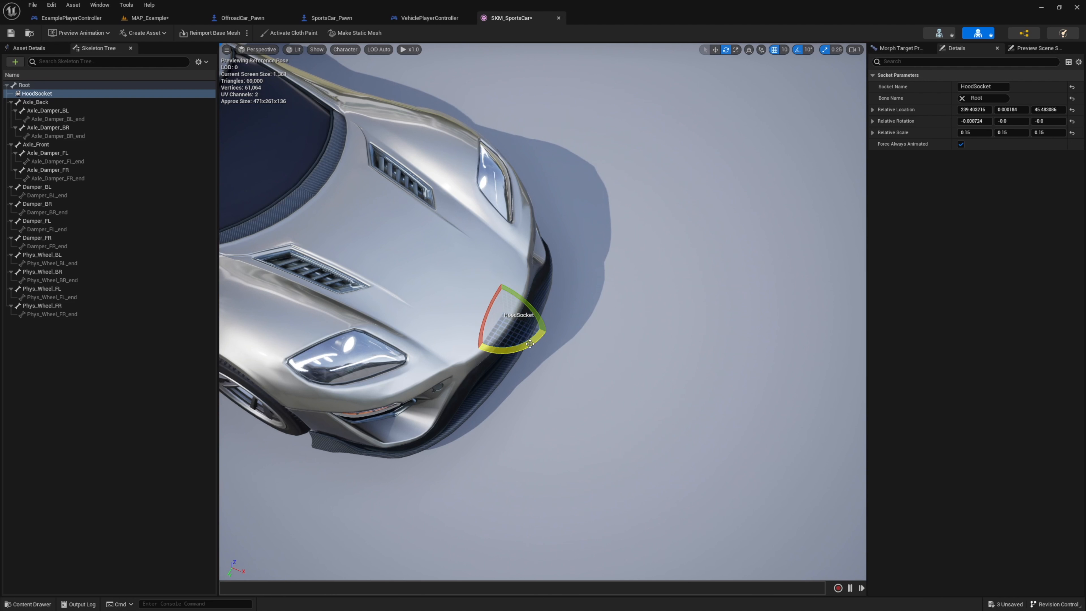
Playtest the level, walk to the sports car, enter it and switch to the front camera view
{"action": "left_click", "coordinate": [66, 18]}
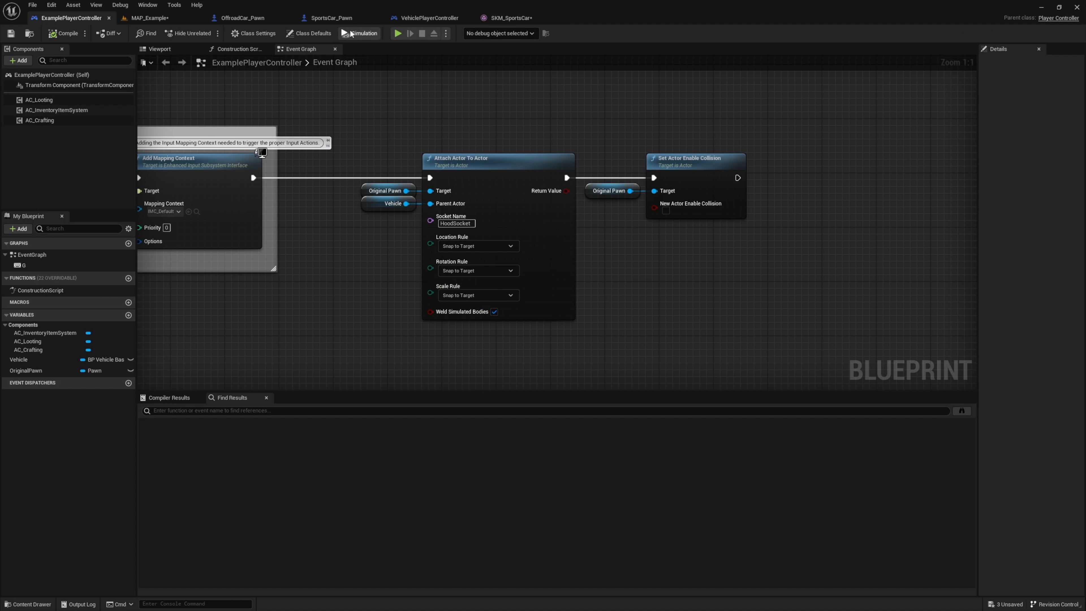
{"action": "left_click", "coordinate": [399, 35]}
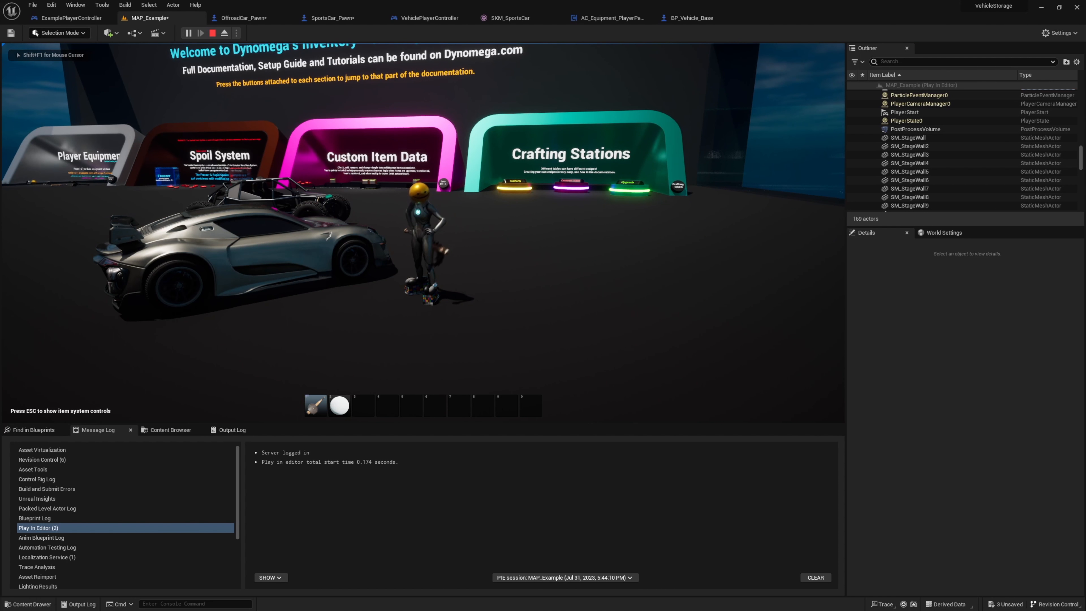
{"action": "left_click", "coordinate": [423, 233]}
{"action": "key", "text": "a"}
{"action": "key", "text": "e"}
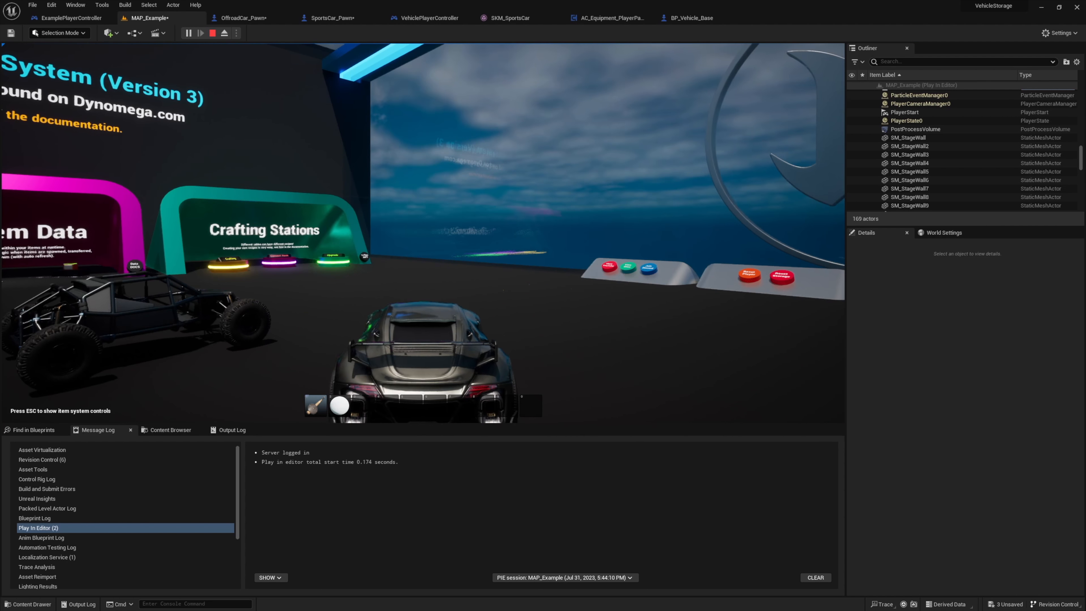
{"action": "key", "text": "Tab"}
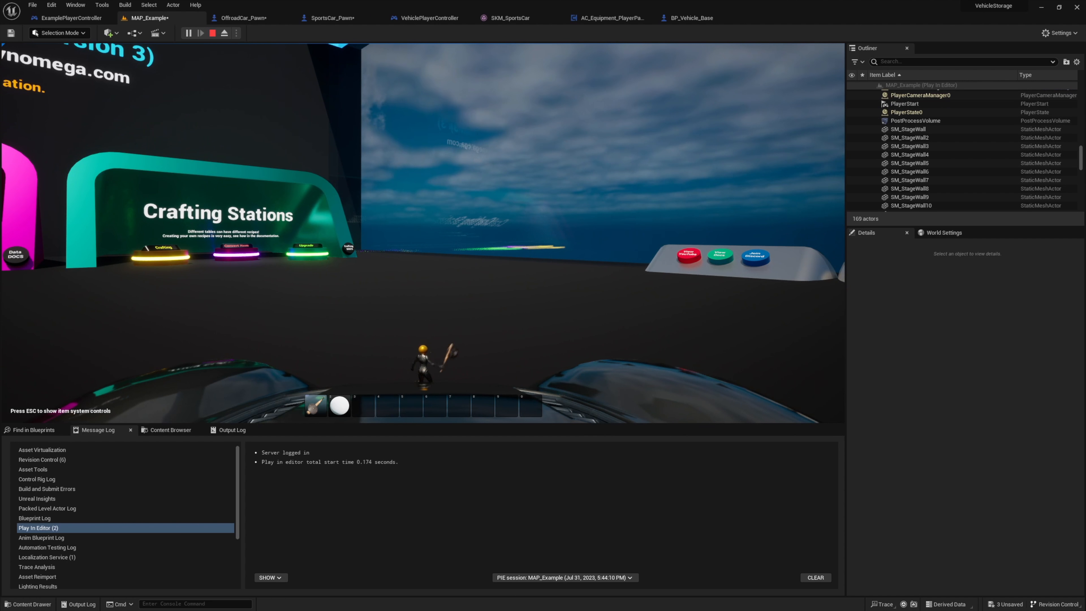
Drive with the character on the hood, try light attacks and picking up items near Player Equipment, and end the playtest
{"action": "key", "text": "w"}
{"action": "key", "text": "a"}
{"action": "left_click", "coordinate": [424, 233]}
{"action": "left_click", "coordinate": [423, 233]}
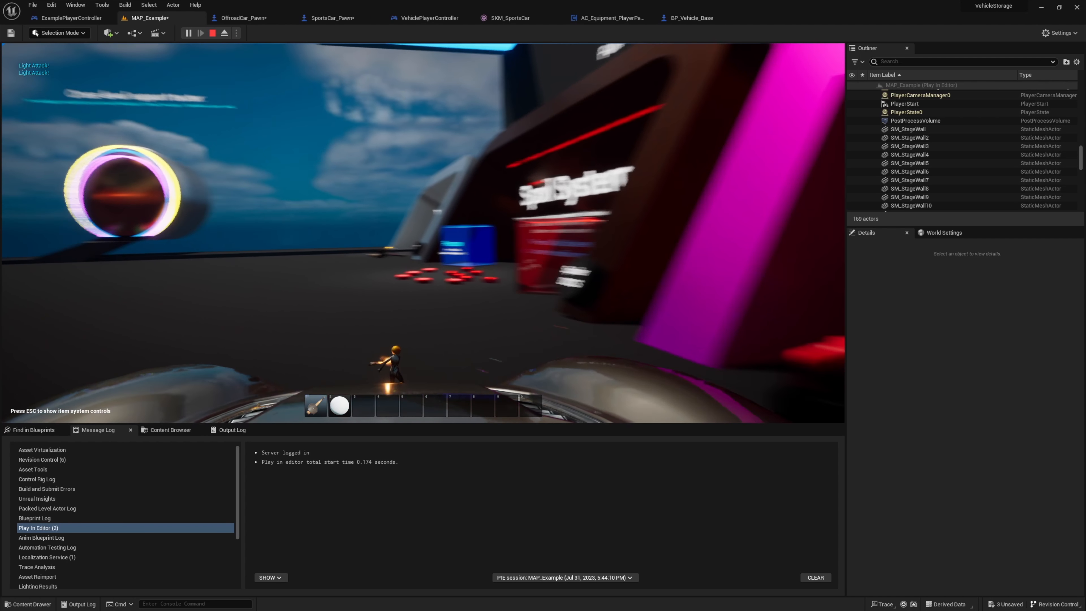
{"action": "key", "text": "d"}
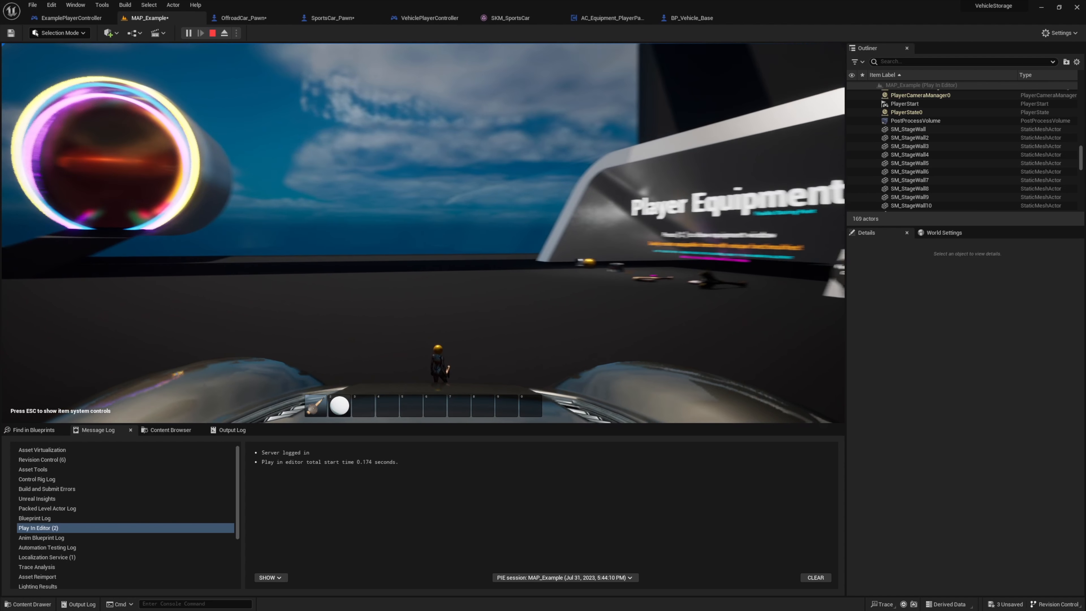
{"action": "key", "text": "w"}
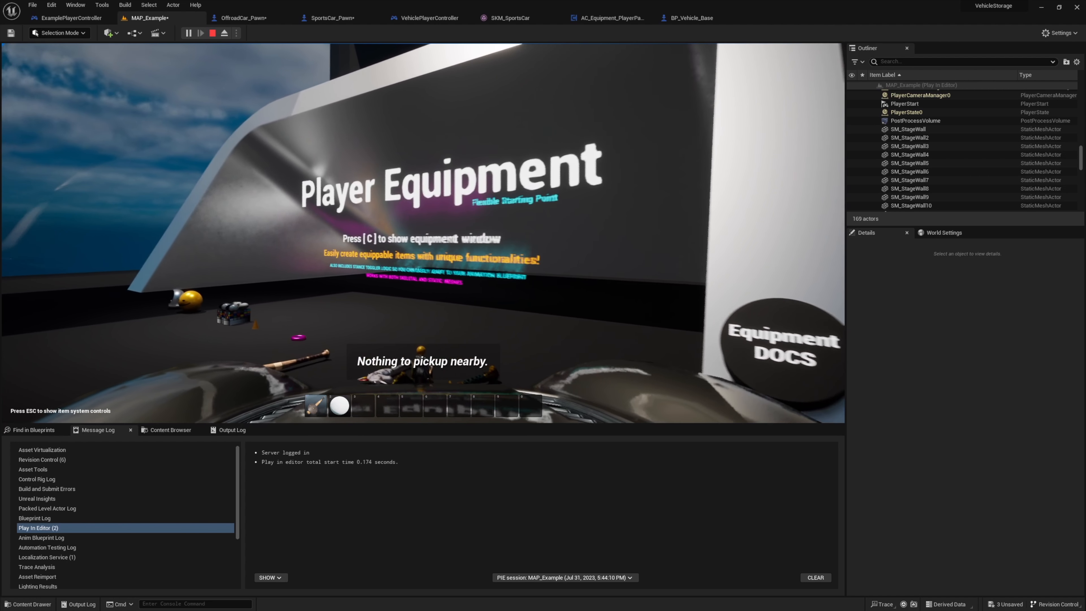
{"action": "key", "text": "Escape"}
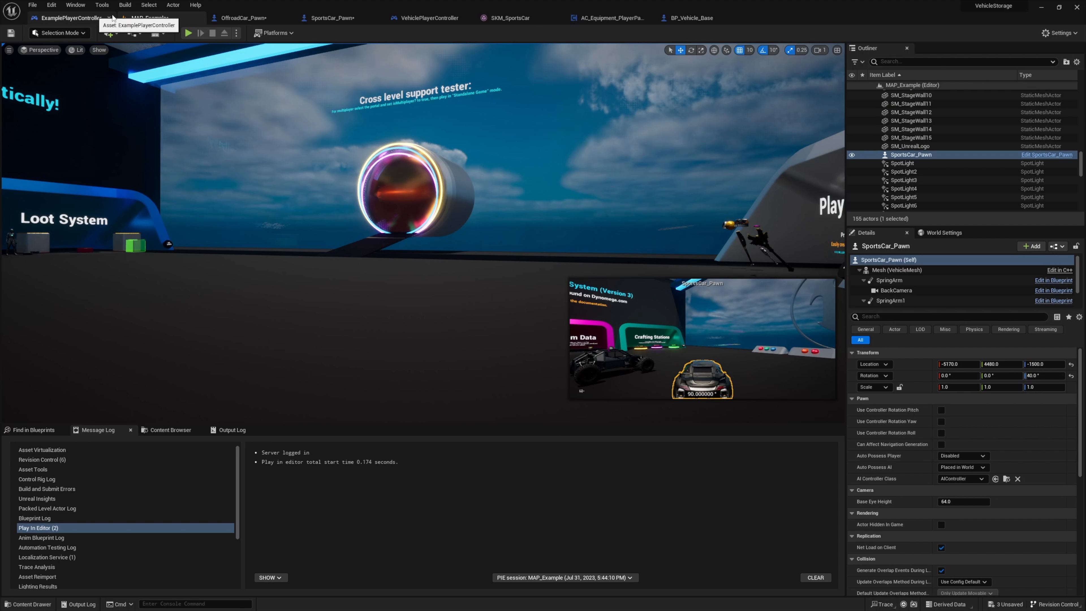
Add an implemented interface to BP_Vehicle_Base in its class settings
{"action": "left_click", "coordinate": [686, 17]}
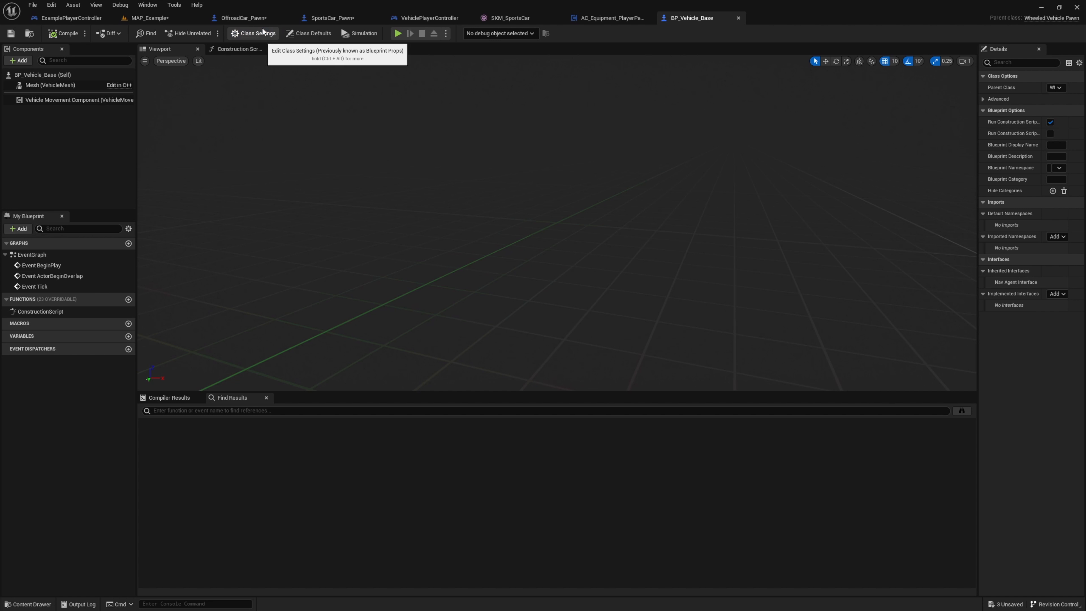
{"action": "left_click", "coordinate": [1056, 294]}
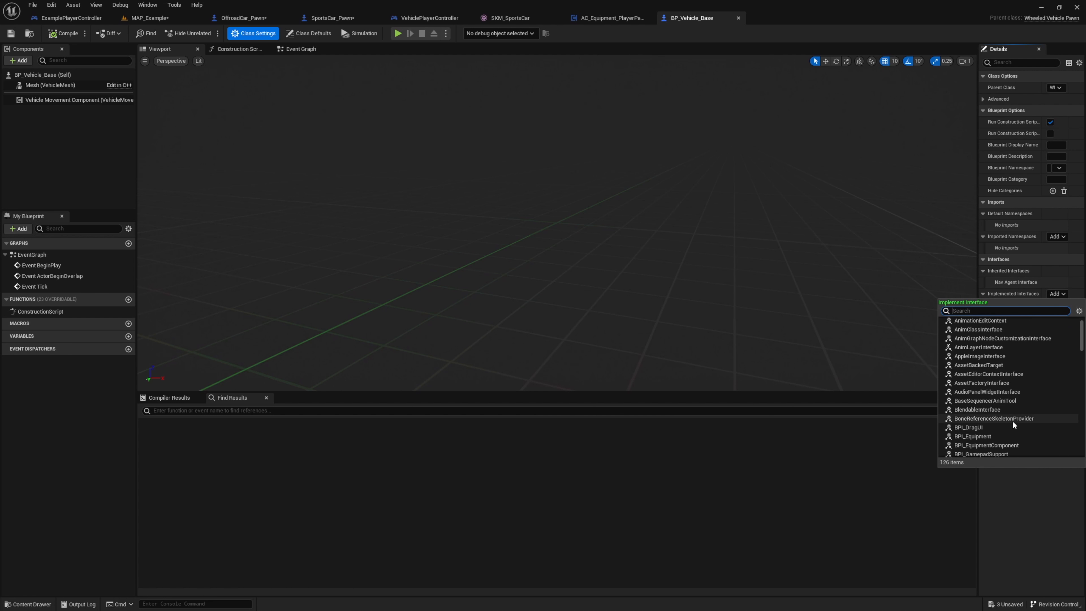
{"action": "scroll", "coordinate": [996, 428], "scroll_direction": "down", "scroll_amount": 2}
{"action": "left_click", "coordinate": [983, 422]}
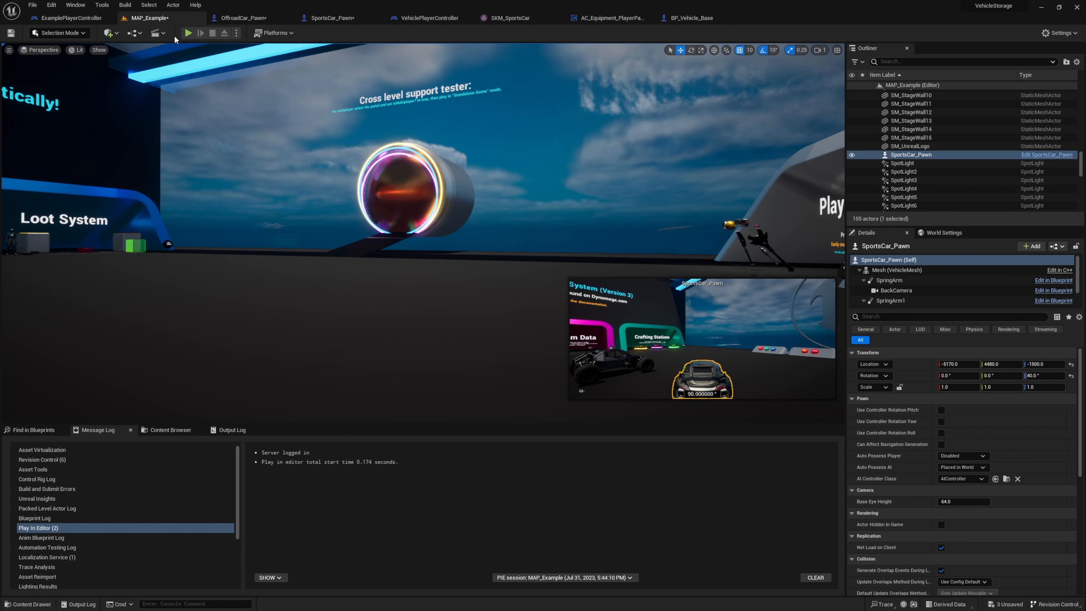
Playtest the level, enter the sports car, steer it from the front camera view, and end the playtest
{"action": "left_click", "coordinate": [188, 33]}
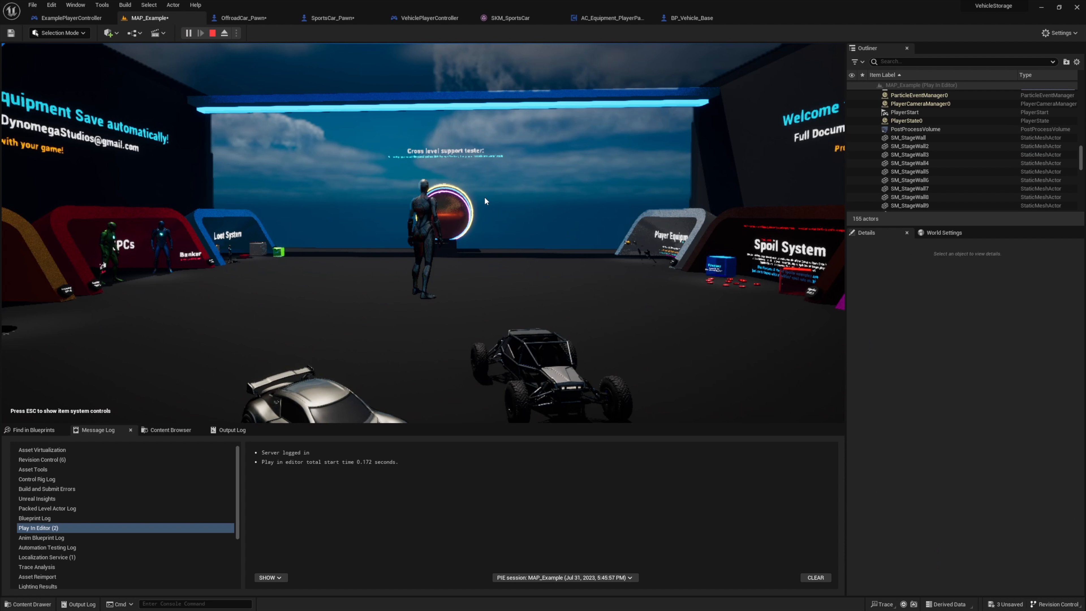
{"action": "left_click", "coordinate": [485, 198]}
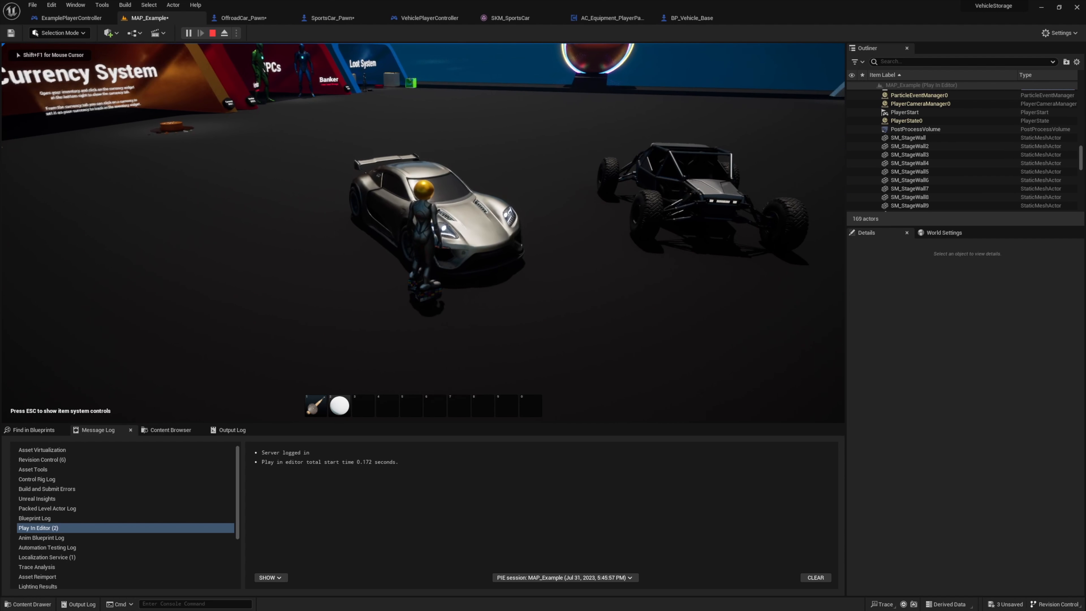
{"action": "key", "text": "e"}
{"action": "key", "text": "e"}
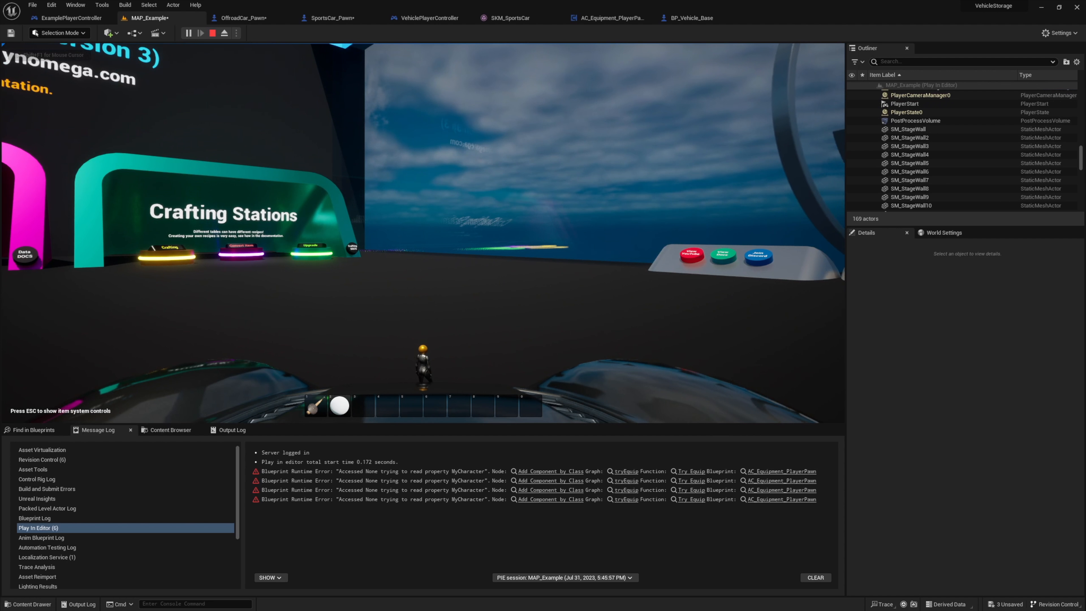
{"action": "key", "text": "w"}
{"action": "key", "text": "d"}
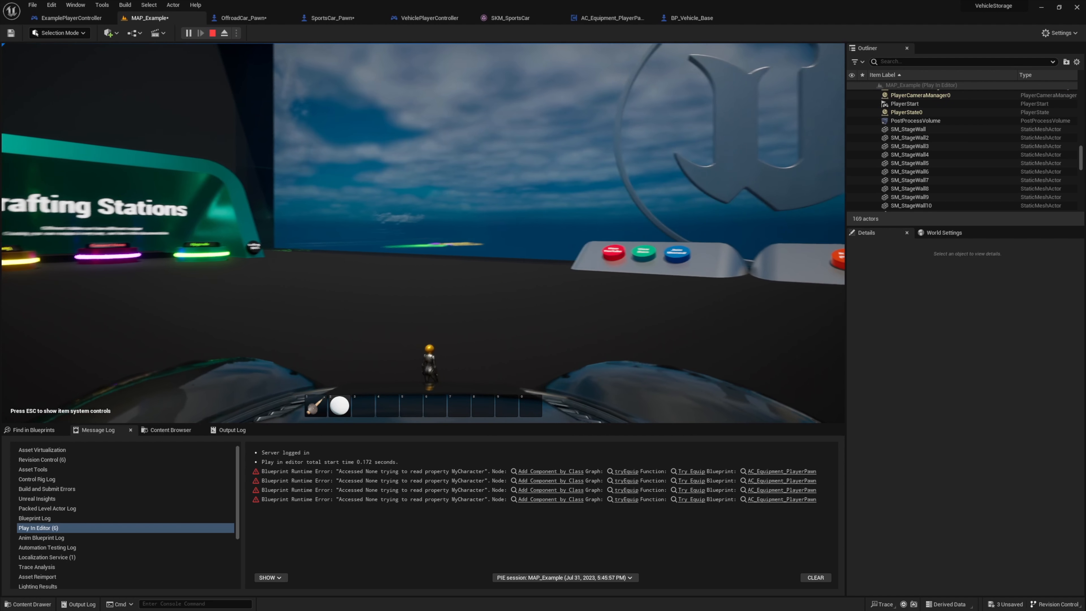
{"action": "key", "text": "a"}
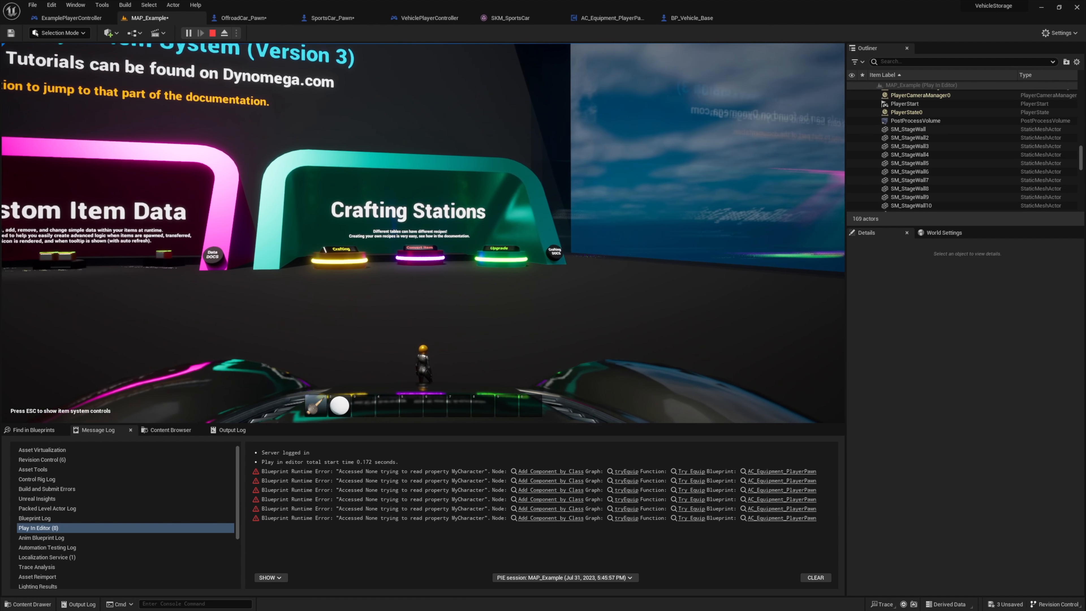
{"action": "key", "text": "Escape"}
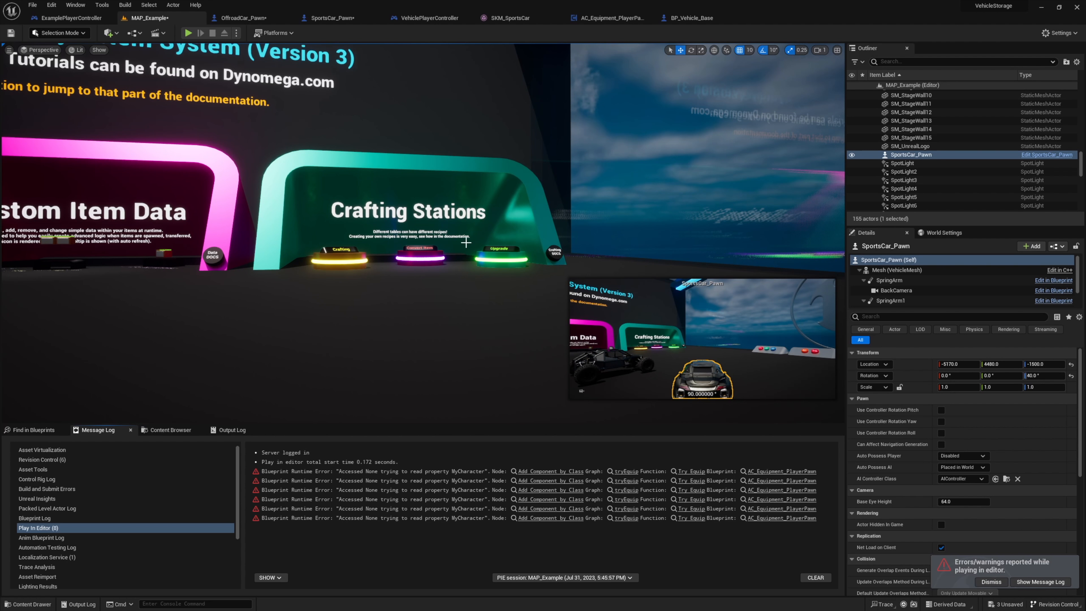
In AC_Equipment_PlayerPawn's Try Equip function, insert a validated get of My Character between the Try Equip entry and Get Equipment
{"action": "left_click", "coordinate": [540, 472]}
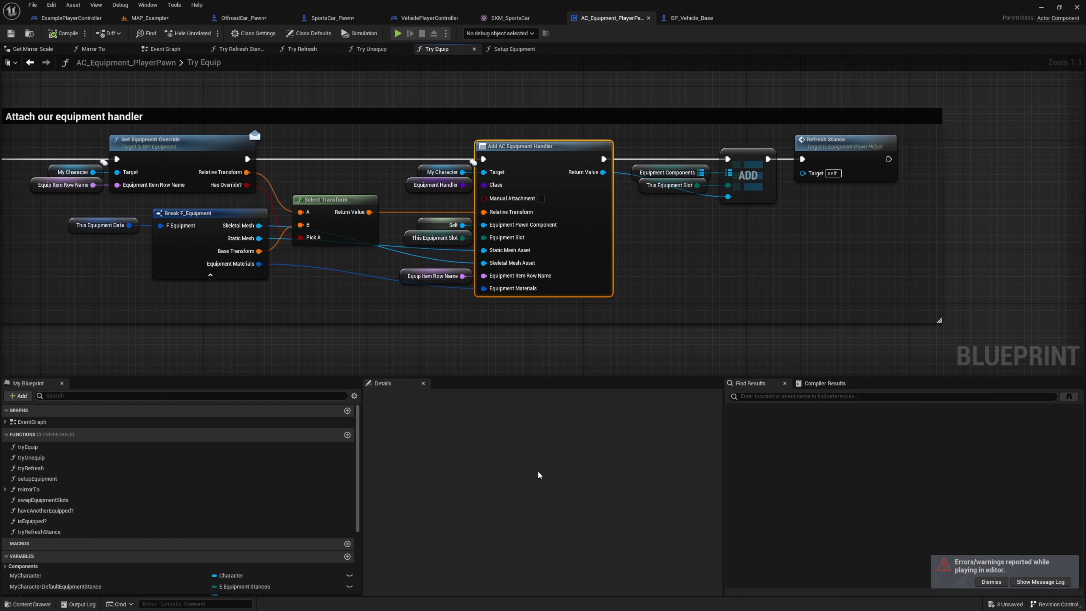
{"action": "left_click", "coordinate": [418, 166]}
{"action": "right_click_drag", "start_coordinate": [100, 285], "coordinate": [1077, 290]}
{"action": "left_click", "coordinate": [407, 169]}
{"action": "left_click_drag", "start_coordinate": [413, 167], "coordinate": [310, 166]}
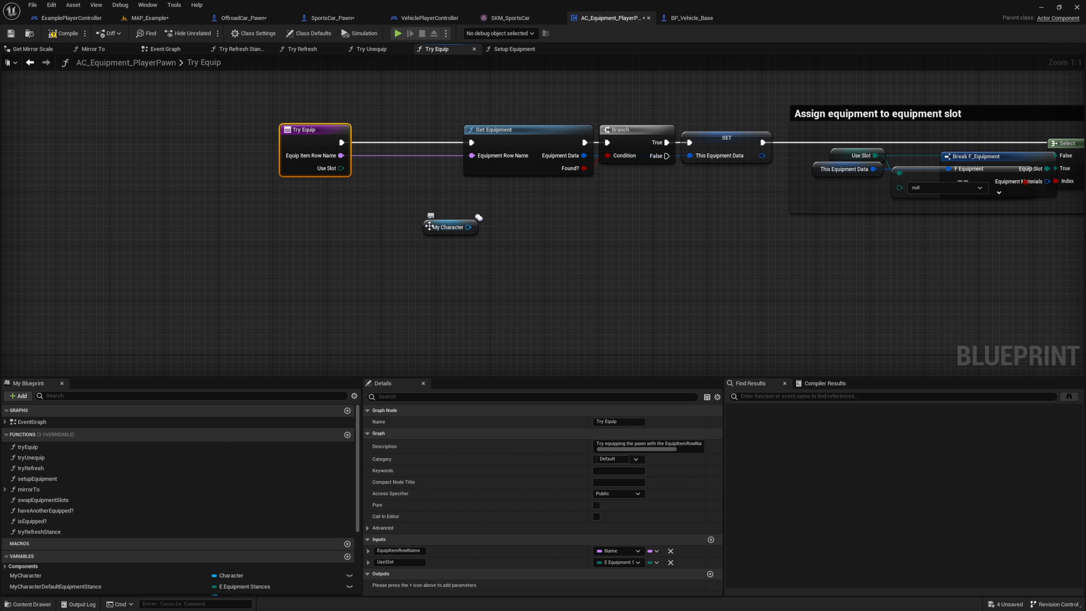
{"action": "right_click", "coordinate": [429, 224]}
{"action": "left_click", "coordinate": [461, 408]}
{"action": "left_click_drag", "start_coordinate": [448, 242], "coordinate": [341, 143]}
{"action": "left_click_drag", "start_coordinate": [425, 144], "coordinate": [473, 143]}
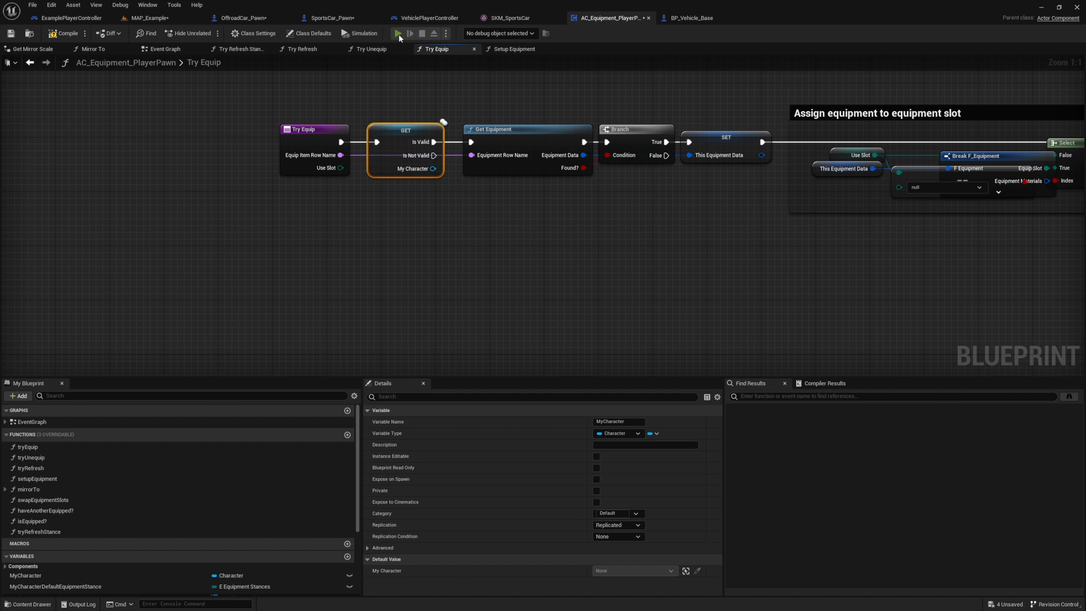
Playtest in a preview window, walk to the sports car, enter it and switch the camera view
{"action": "key", "text": "alt+p"}
{"action": "left_click", "coordinate": [485, 231]}
{"action": "key", "text": "w"}
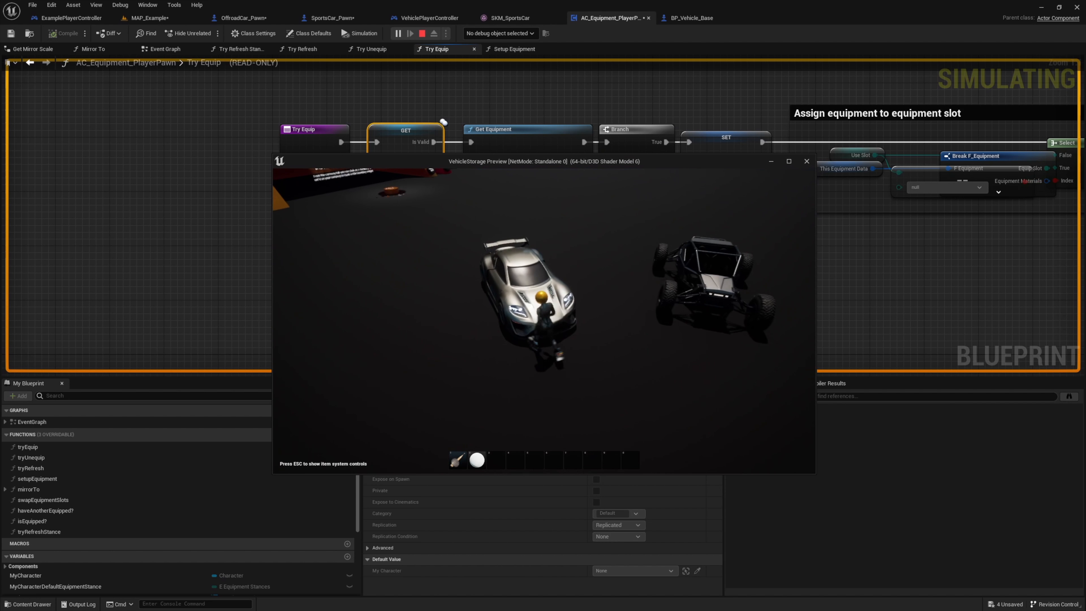
{"action": "key", "text": "e"}
{"action": "key", "text": "Tab"}
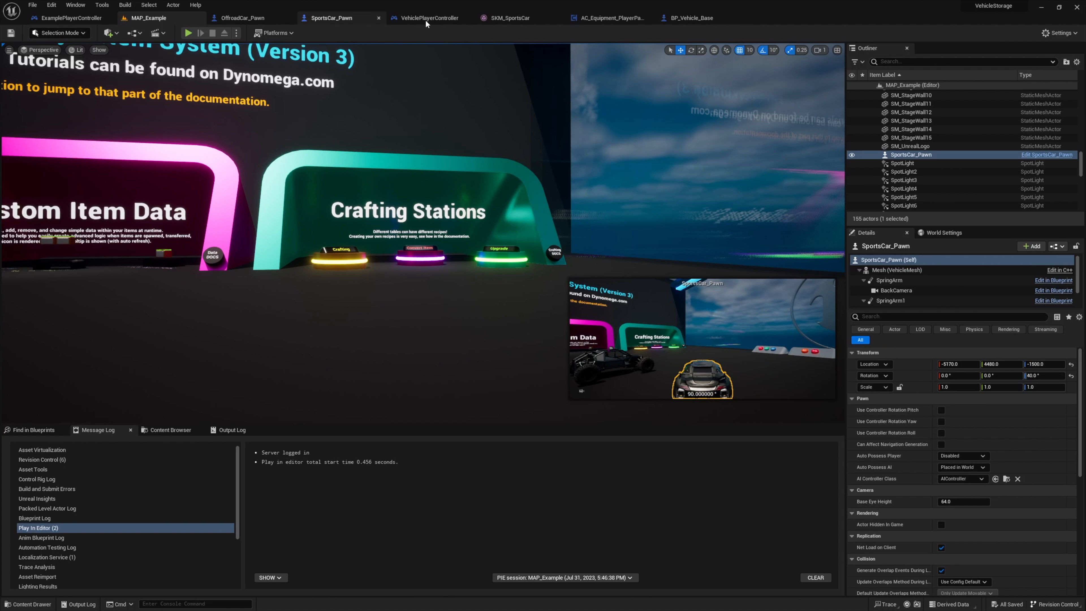
Copy the Self, Create Vehicle UI Widget, SET Vehicle Hud and Add to Viewport nodes from VehiclePlayerController's event graph
{"action": "left_click", "coordinate": [429, 19]}
{"action": "right_click_drag", "start_coordinate": [439, 103], "coordinate": [357, 380]}
{"action": "right_click_drag", "start_coordinate": [567, 213], "coordinate": [278, 160]}
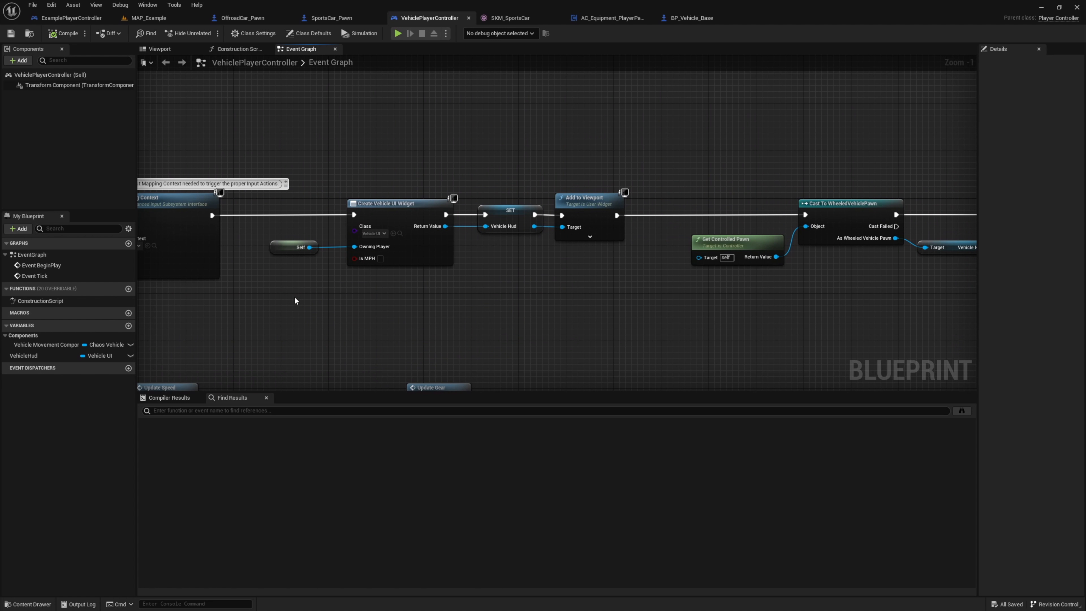
{"action": "left_click_drag", "start_coordinate": [295, 301], "coordinate": [630, 121]}
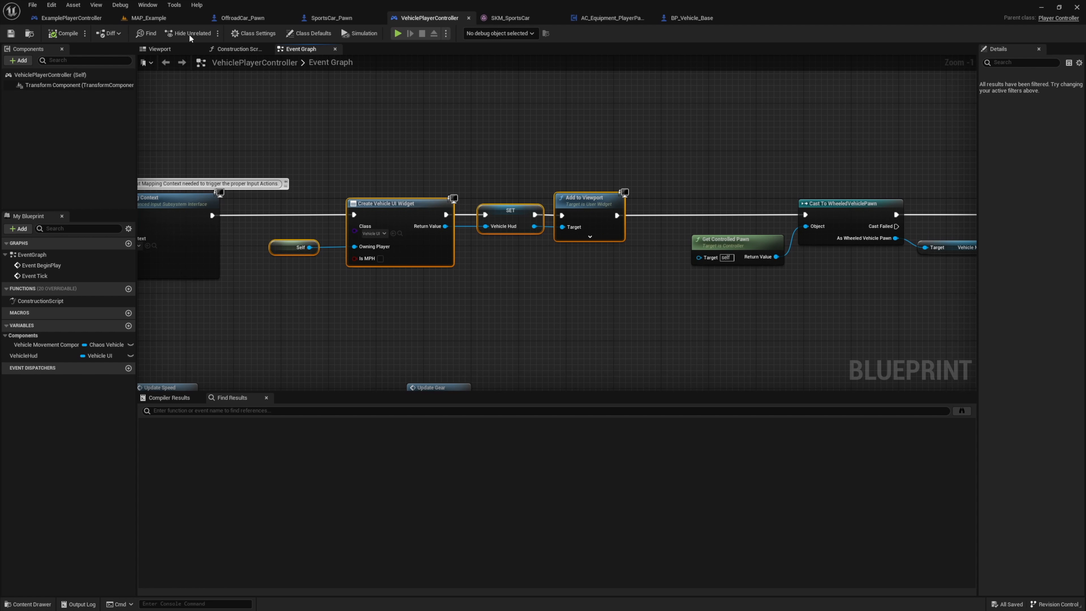
Paste the vehicle UI nodes after Set Actor Enable Collision in ExamplePlayerController, connect them, and create the missing VehicleHud variable
{"action": "left_click", "coordinate": [78, 18]}
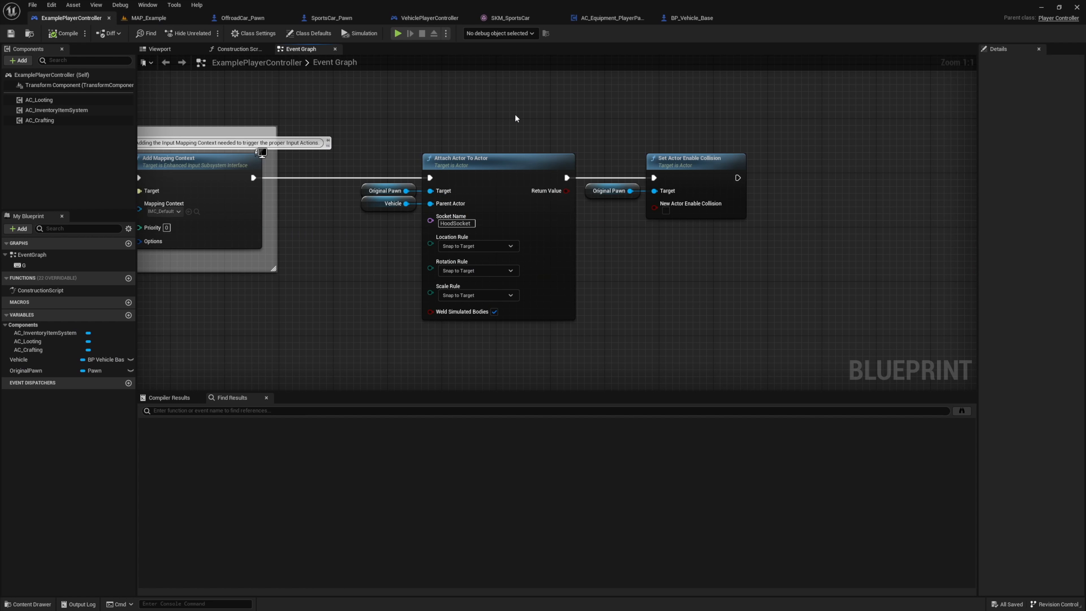
{"action": "right_click_drag", "start_coordinate": [515, 118], "coordinate": [252, 125]}
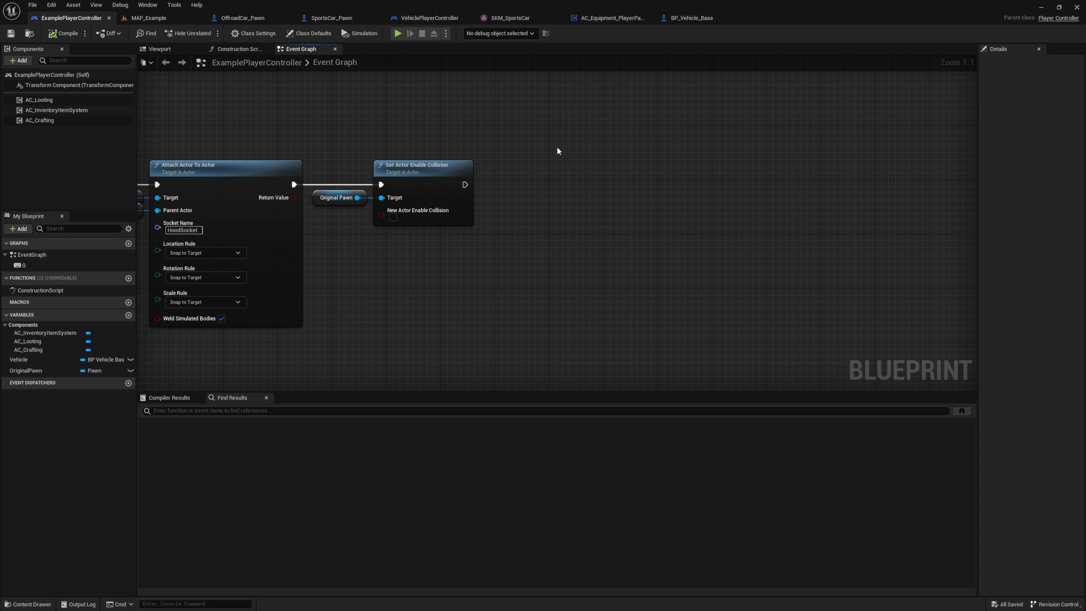
{"action": "key", "text": "ctrl+v"}
{"action": "left_click_drag", "start_coordinate": [560, 193], "coordinate": [465, 184]}
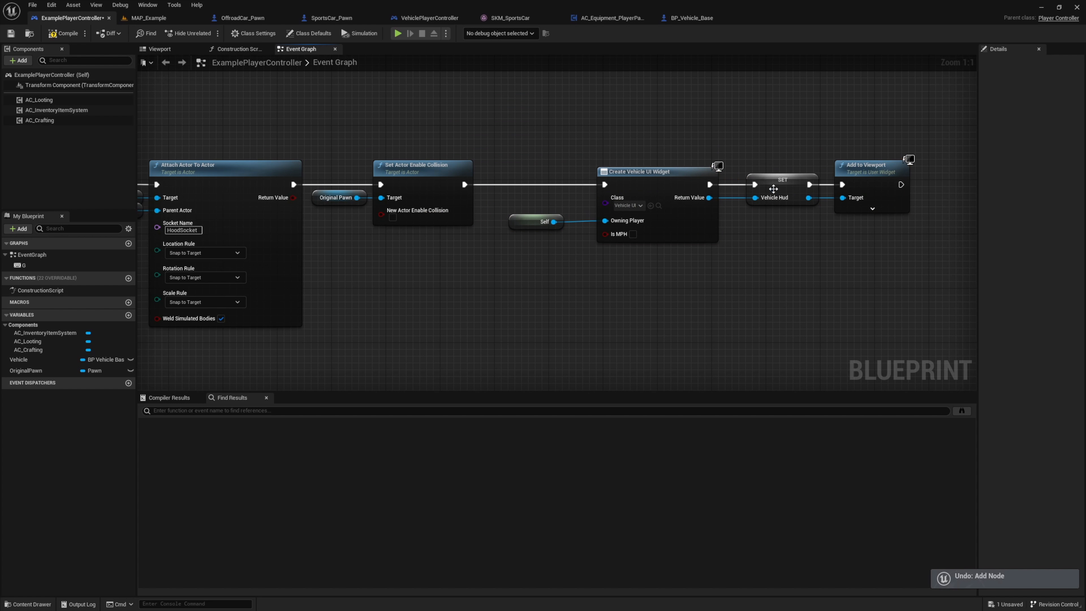
{"action": "right_click", "coordinate": [774, 188]}
{"action": "left_click", "coordinate": [807, 205]}
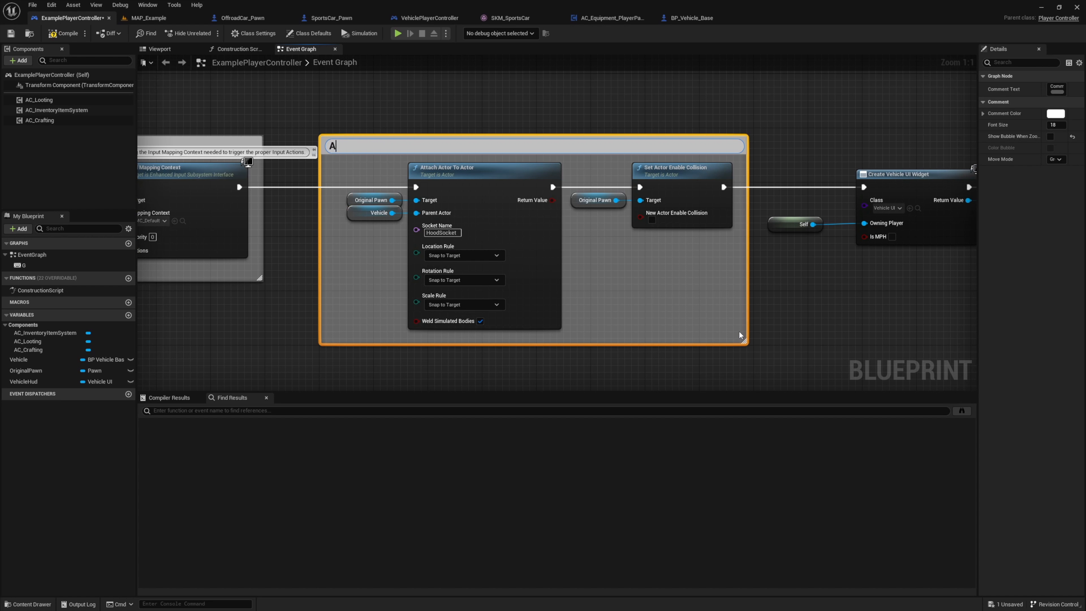
Add the Event Tick speed and gear nodes and comment the groups "Attach original pawn to hood", "Show vehicle UI" and "Update vehicle HUD"
{"action": "type", "text": "Attach original pawn to hood"}
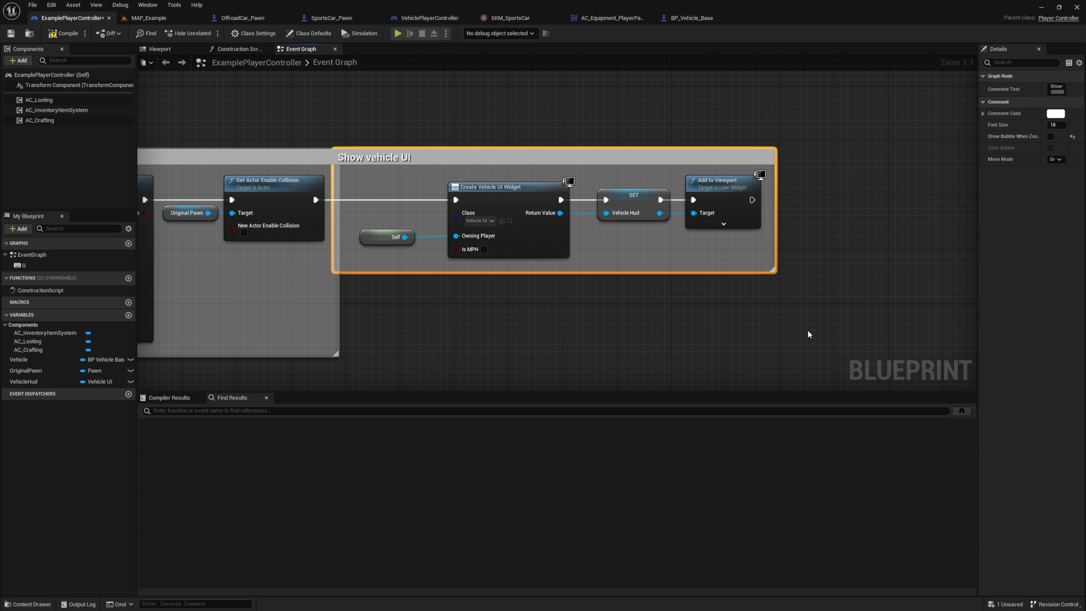
{"action": "key", "text": "alt+p"}
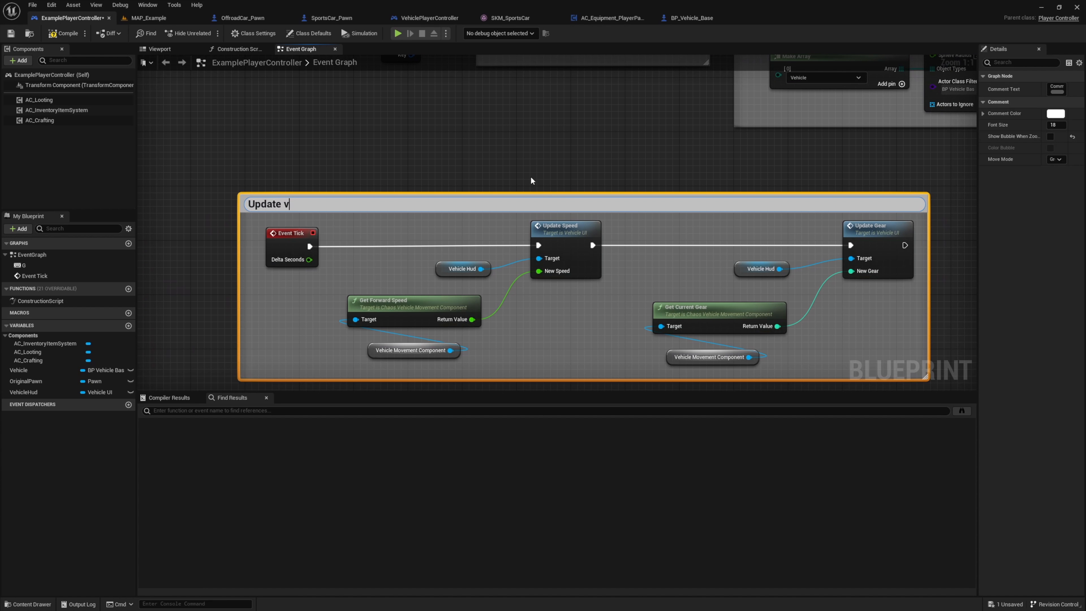
{"action": "type", "text": "ehicle HUD"}
{"action": "key", "text": "Return"}
{"action": "left_click", "coordinate": [530, 176]}
Try to playtest MAP_Example and open the ExamplePlayerController node behind the compile error
{"action": "left_click", "coordinate": [149, 18]}
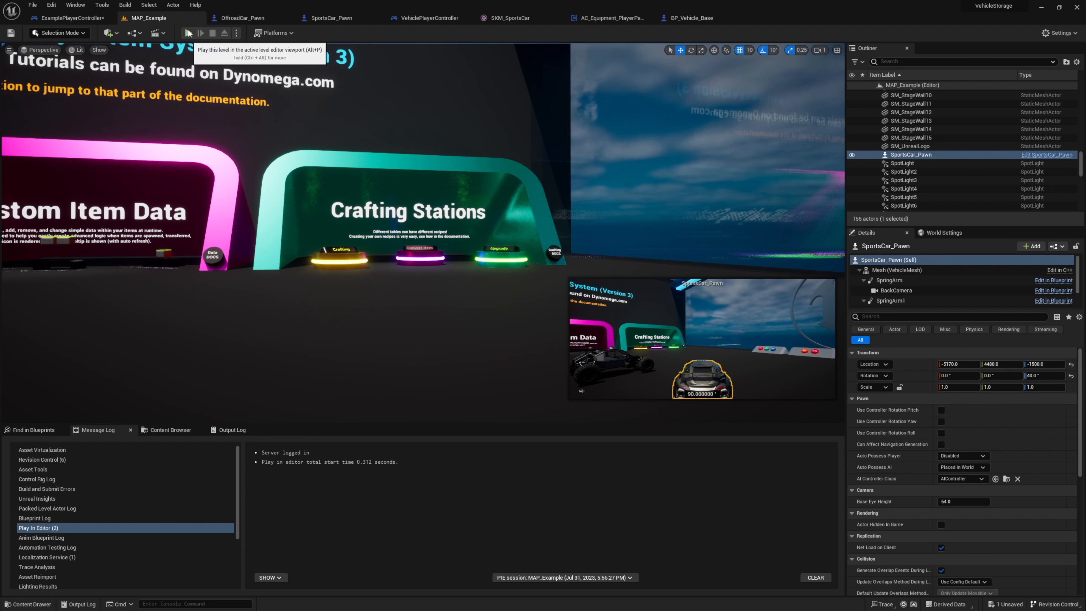
{"action": "left_click", "coordinate": [188, 33]}
{"action": "left_click", "coordinate": [471, 313]}
{"action": "left_click", "coordinate": [391, 453]}
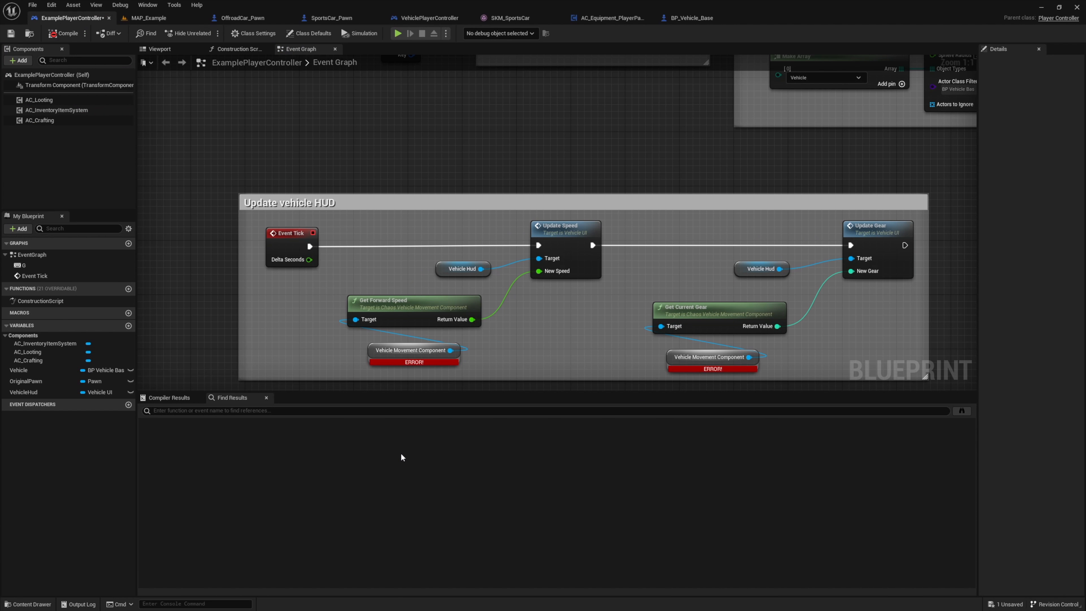
Get Vehicle Movement Component from the Vehicle variable and connect it to Get Forward Speed and Get Current Gear, replacing the erroring nodes
{"action": "left_click_drag", "start_coordinate": [20, 370], "coordinate": [188, 296], "text": "ctrl"}
{"action": "left_click_drag", "start_coordinate": [216, 296], "coordinate": [278, 344]}
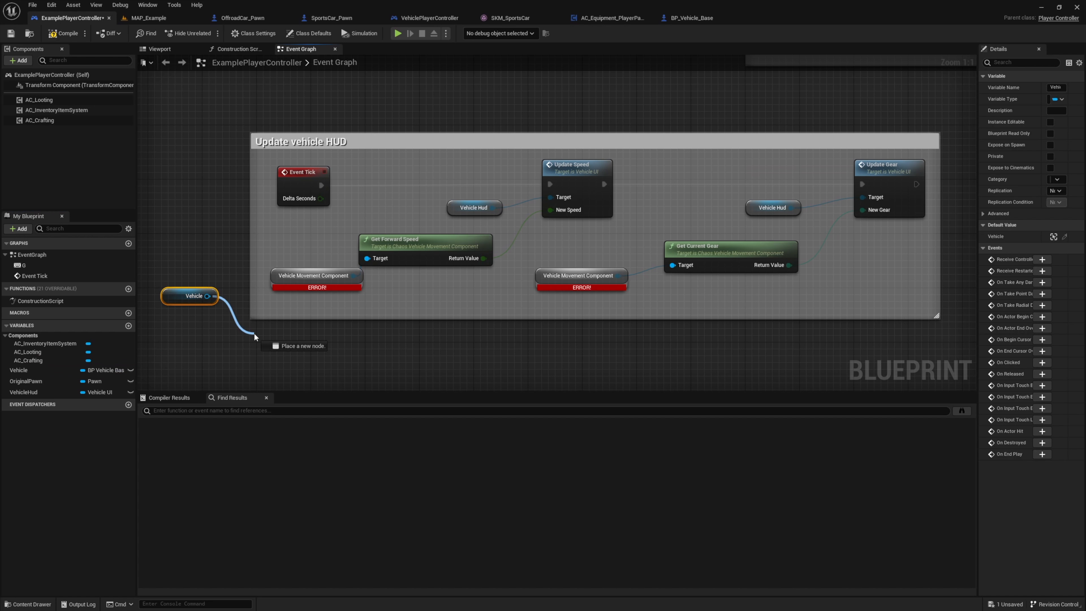
{"action": "left_click", "coordinate": [308, 364]}
{"action": "left_click_drag", "start_coordinate": [371, 337], "coordinate": [631, 288]}
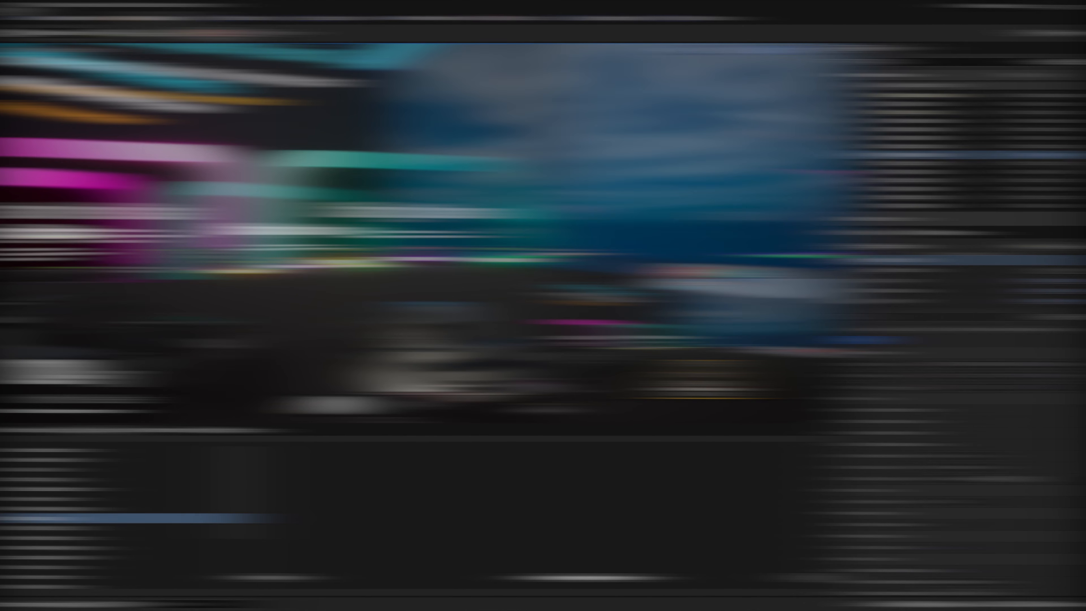
Drive the sports car to check the speed and gear HUD, end the playtest and review the runtime errors in the log
{"action": "key", "text": "a"}
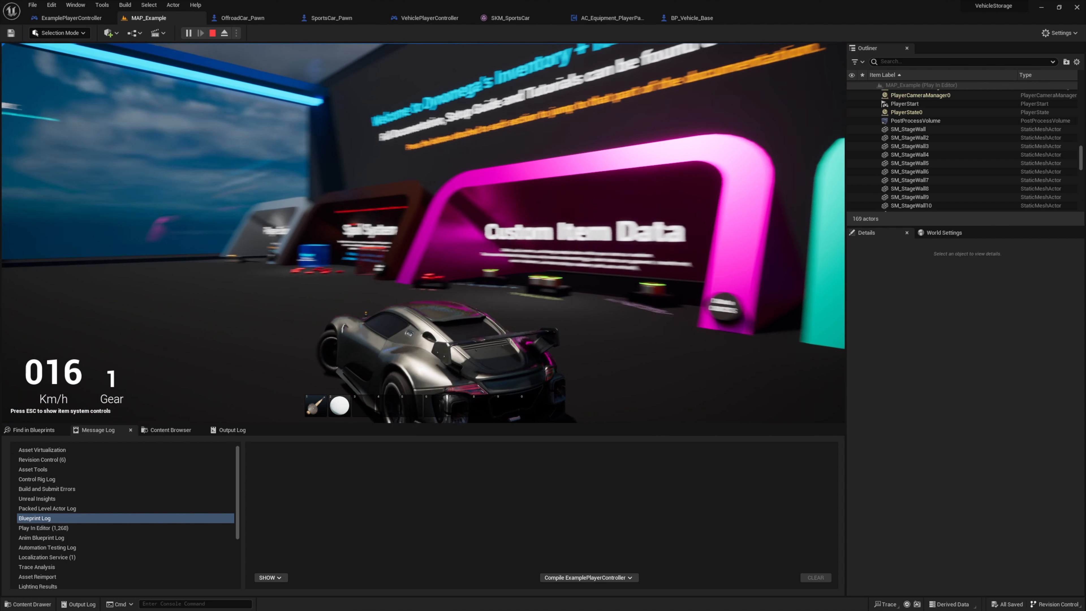
{"action": "key", "text": "a"}
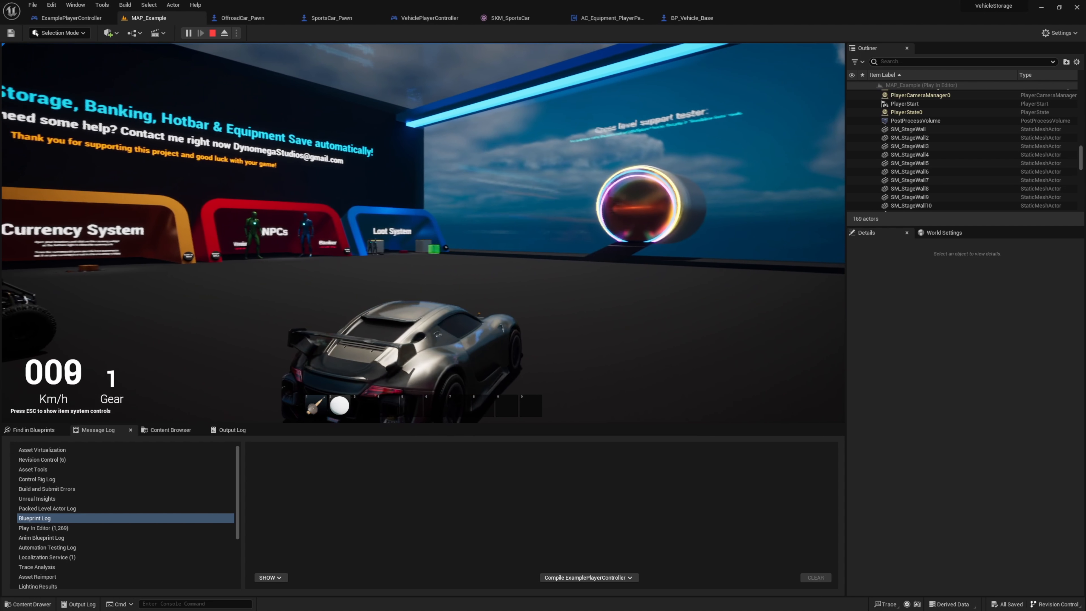
{"action": "key", "text": "a"}
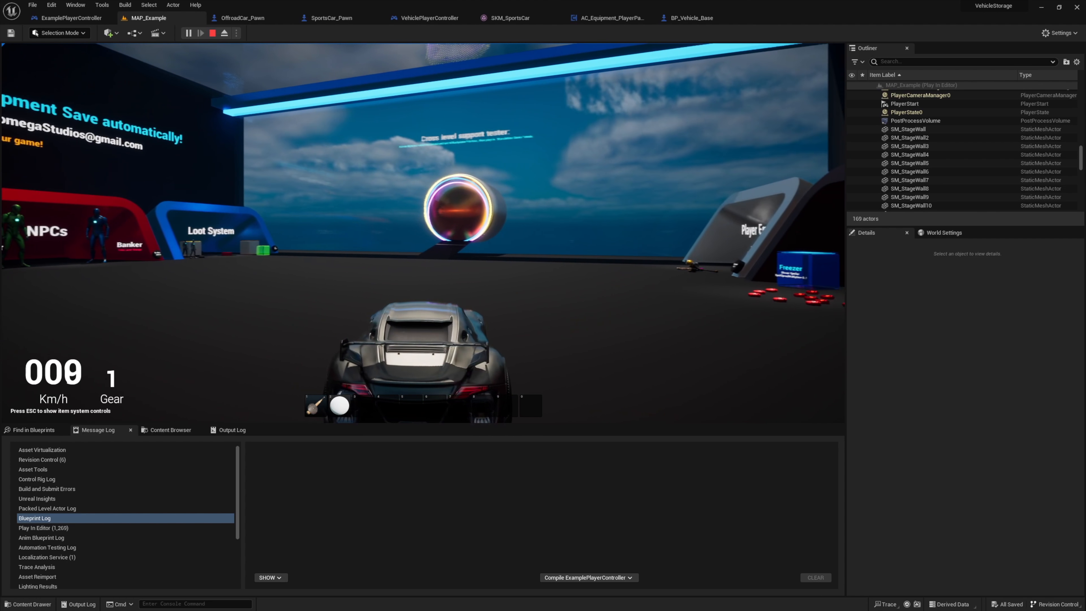
{"action": "key", "text": "Escape"}
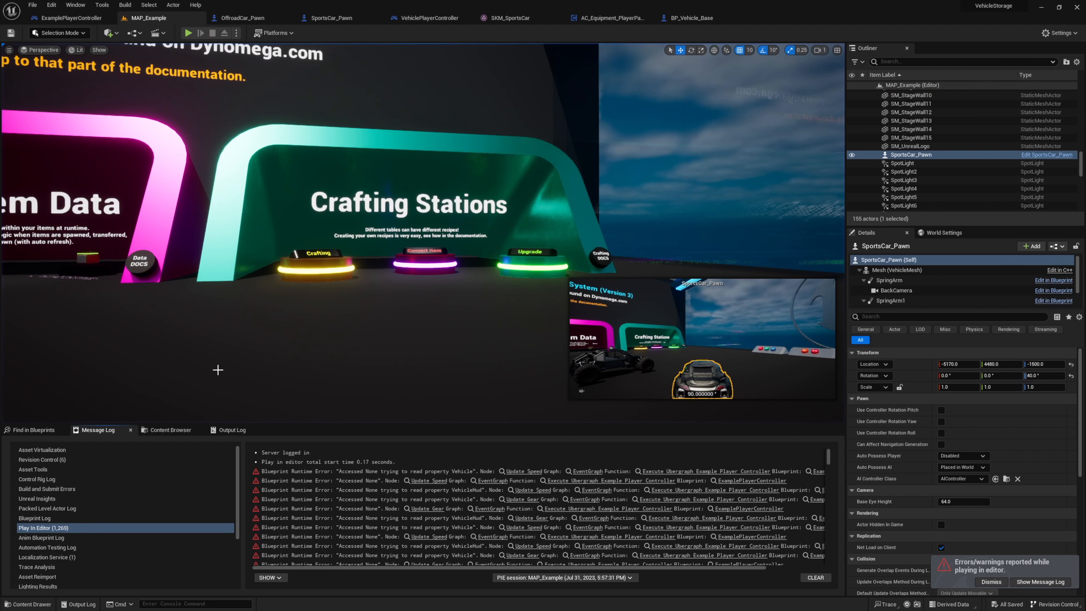
{"action": "scroll", "coordinate": [481, 479], "scroll_direction": "down", "scroll_amount": 3}
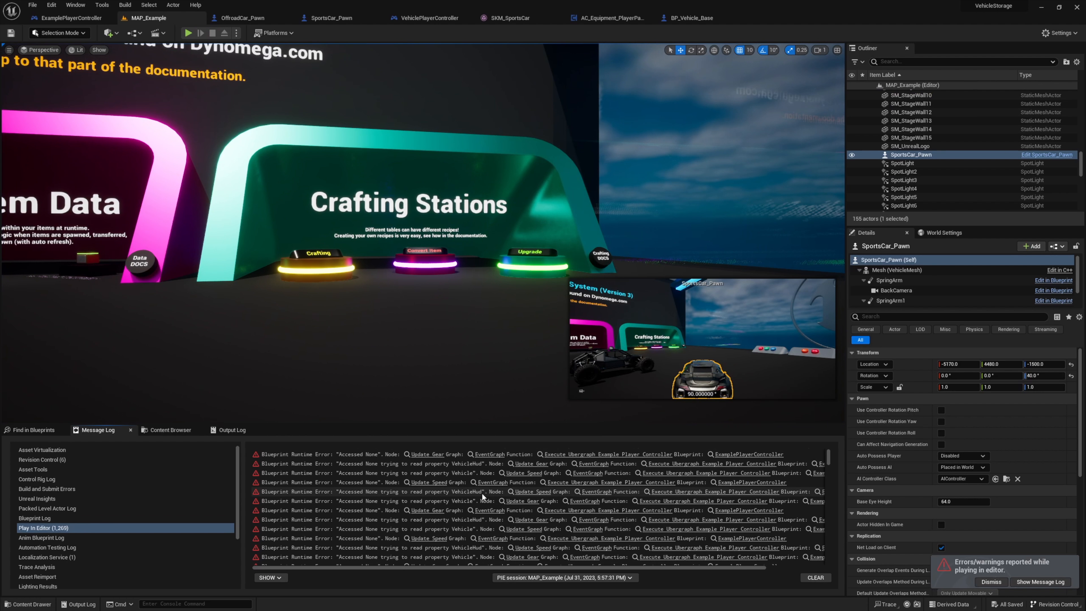
{"action": "scroll", "coordinate": [482, 492], "scroll_direction": "up", "scroll_amount": 3}
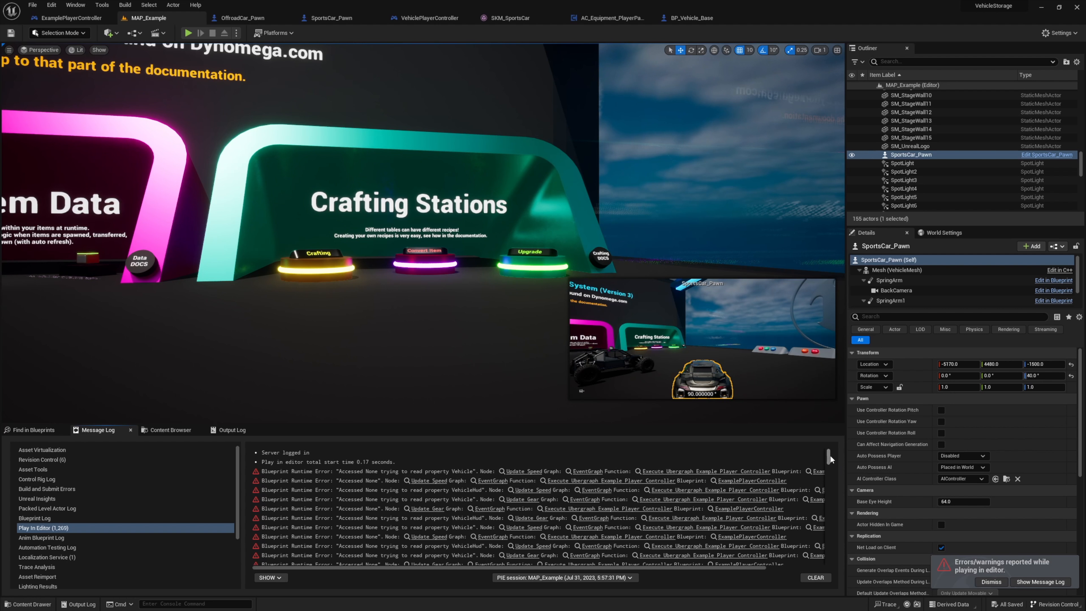
{"action": "mouse_move", "coordinate": [829, 455]}
{"action": "left_mouse_down"}
{"action": "mouse_move", "coordinate": [827, 530]}
{"action": "mouse_move", "coordinate": [833, 439]}
{"action": "left_mouse_up"}
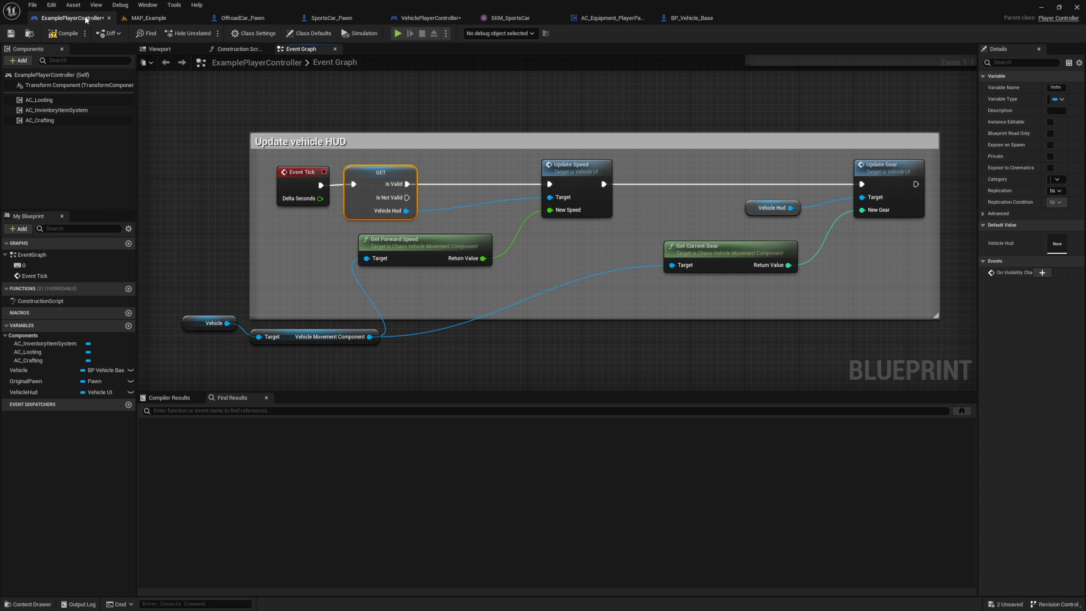
Playtest in a preview window, enter the sports car and reverse it while checking the vehicle HUD
{"action": "left_click", "coordinate": [398, 32]}
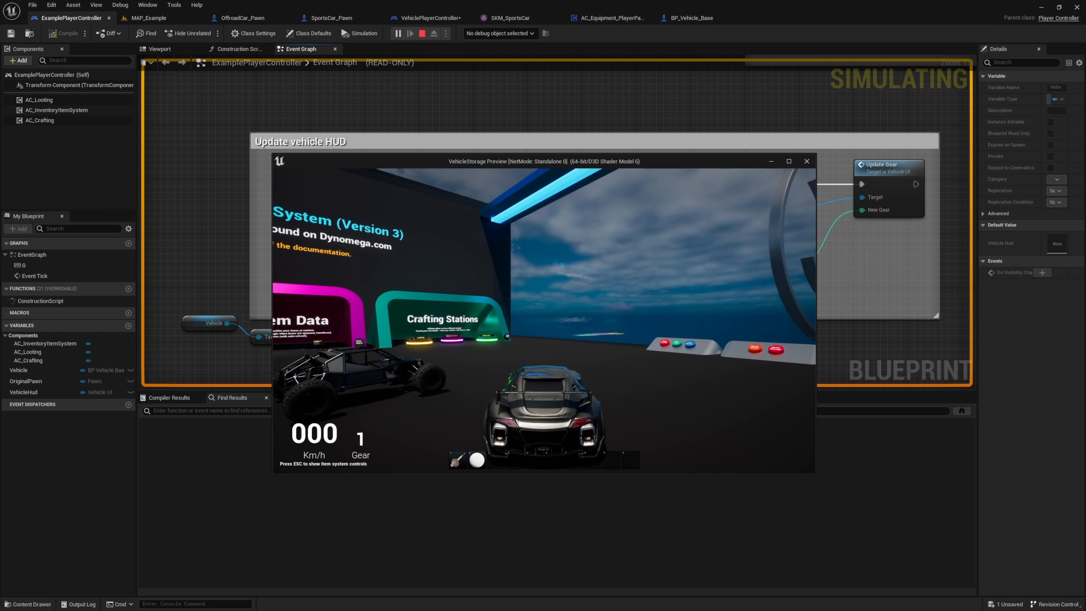
{"action": "key", "text": "s"}
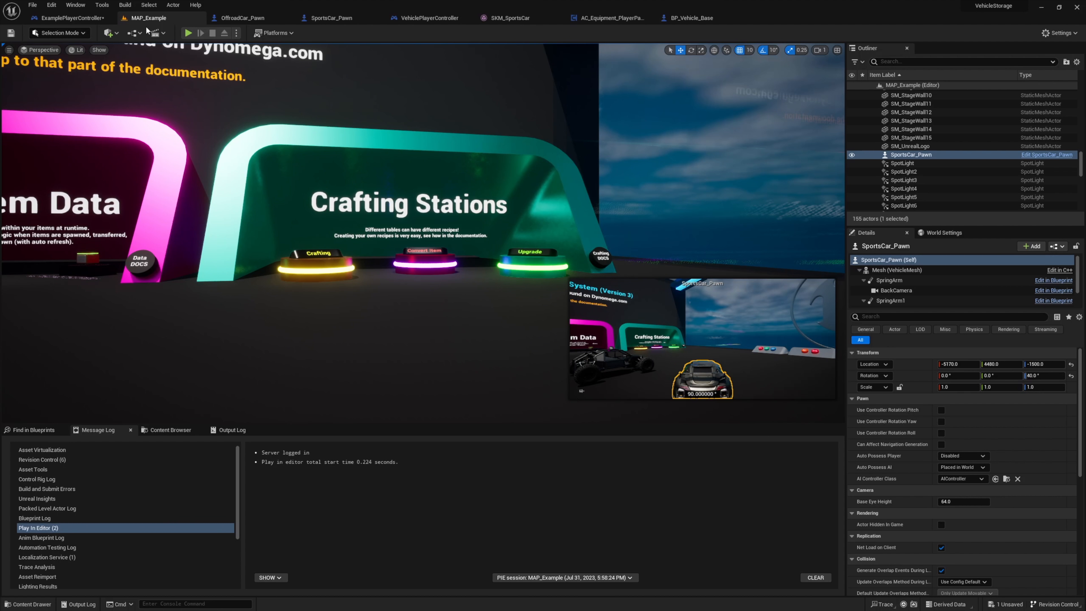
Collapse the commented vehicle-entry node groups in ExamplePlayerController's event graph into a function named enterVehicle
{"action": "left_click", "coordinate": [96, 19]}
{"action": "right_click_drag", "start_coordinate": [299, 247], "coordinate": [137, 266]}
{"action": "right_click_drag", "start_coordinate": [812, 273], "coordinate": [151, 259]}
{"action": "scroll", "coordinate": [536, 259], "scroll_direction": "down", "scroll_amount": 4}
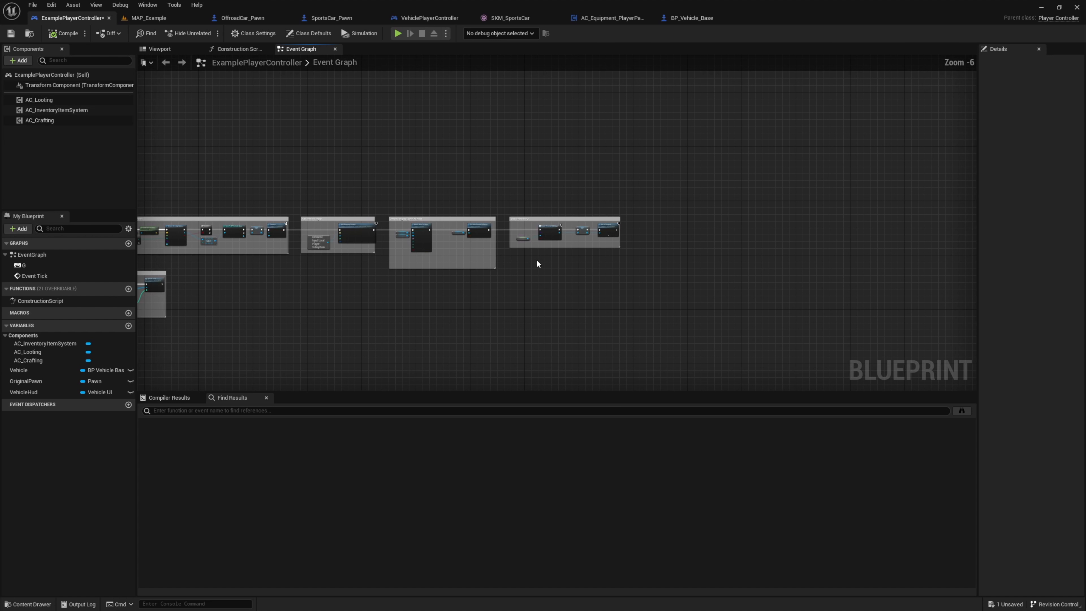
{"action": "left_click_drag", "start_coordinate": [821, 189], "coordinate": [238, 273]}
{"action": "scroll", "coordinate": [238, 273], "scroll_direction": "up", "scroll_amount": 4}
{"action": "right_click", "coordinate": [291, 190]}
{"action": "left_click", "coordinate": [362, 239]}
{"action": "type", "text": "enterV"}
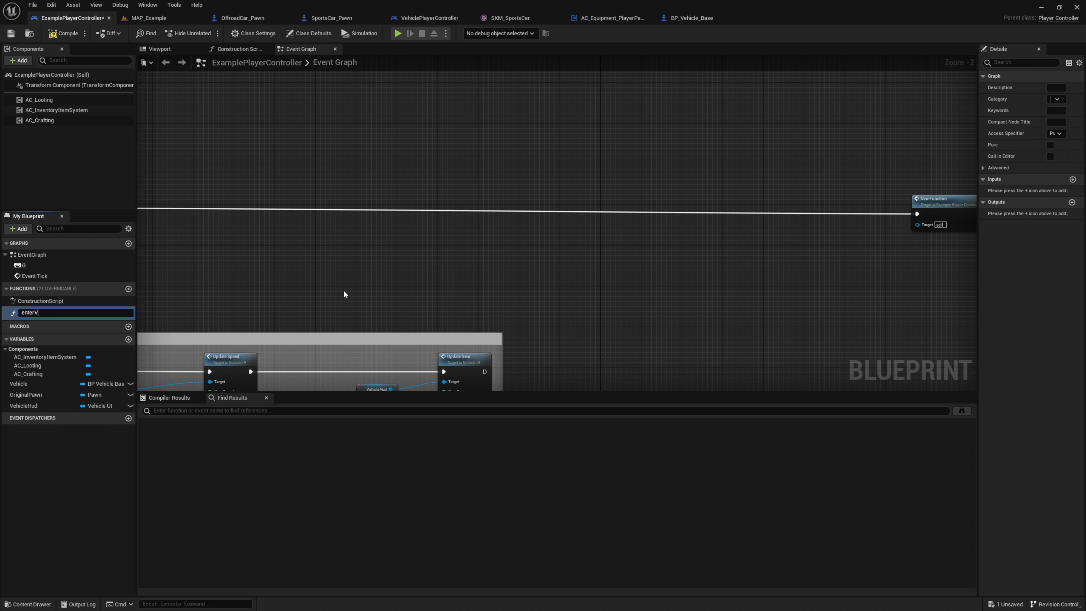
{"action": "key", "text": "Return"}
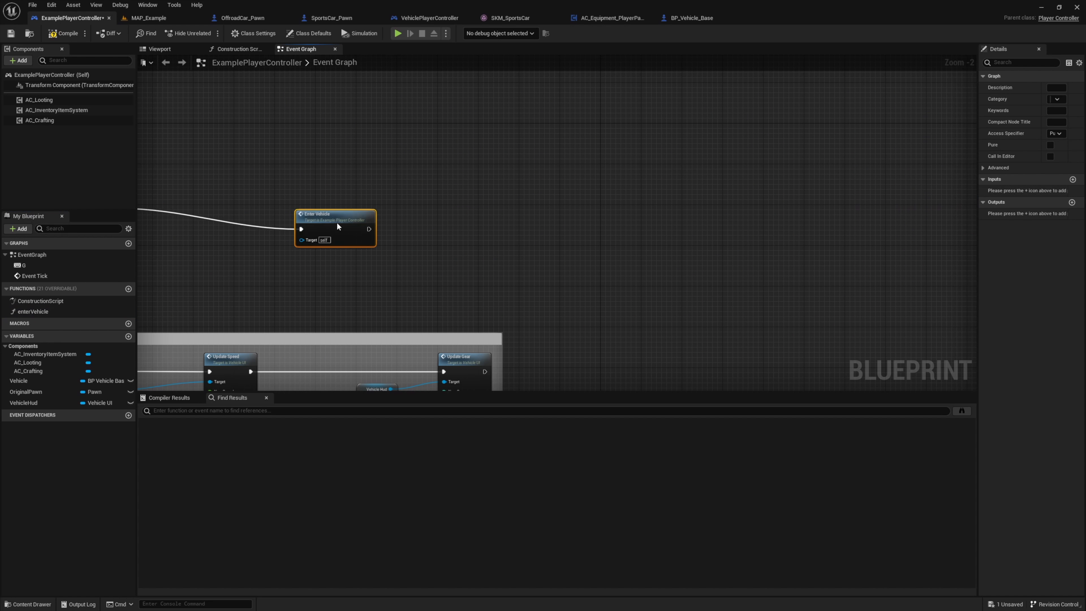
Playtest driving the sports car and review the node groups inside the enterVehicle function
{"action": "double_click", "coordinate": [337, 222]}
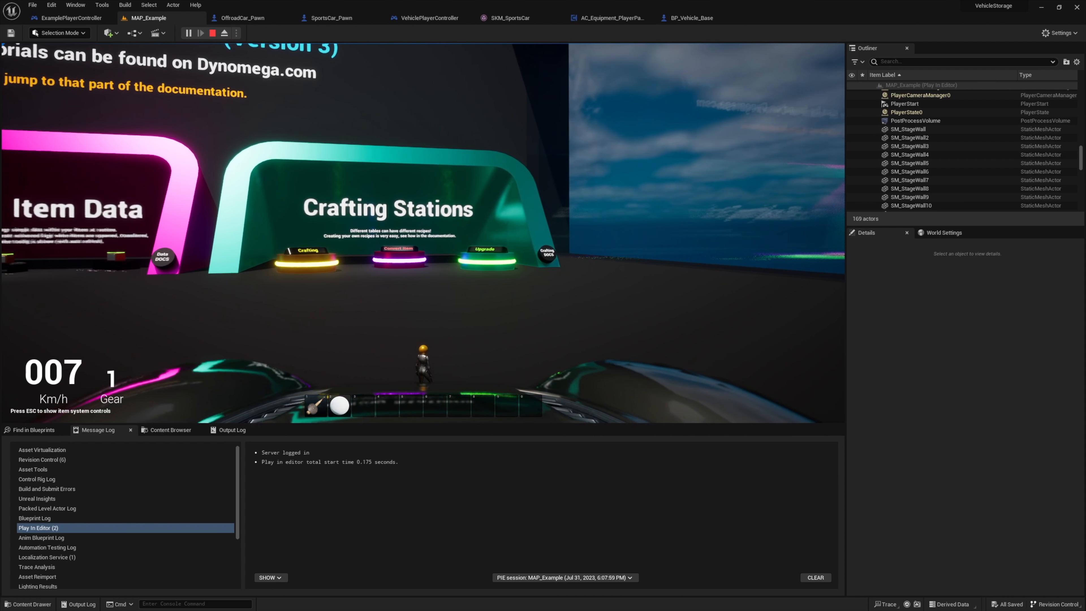
{"action": "key", "text": "e"}
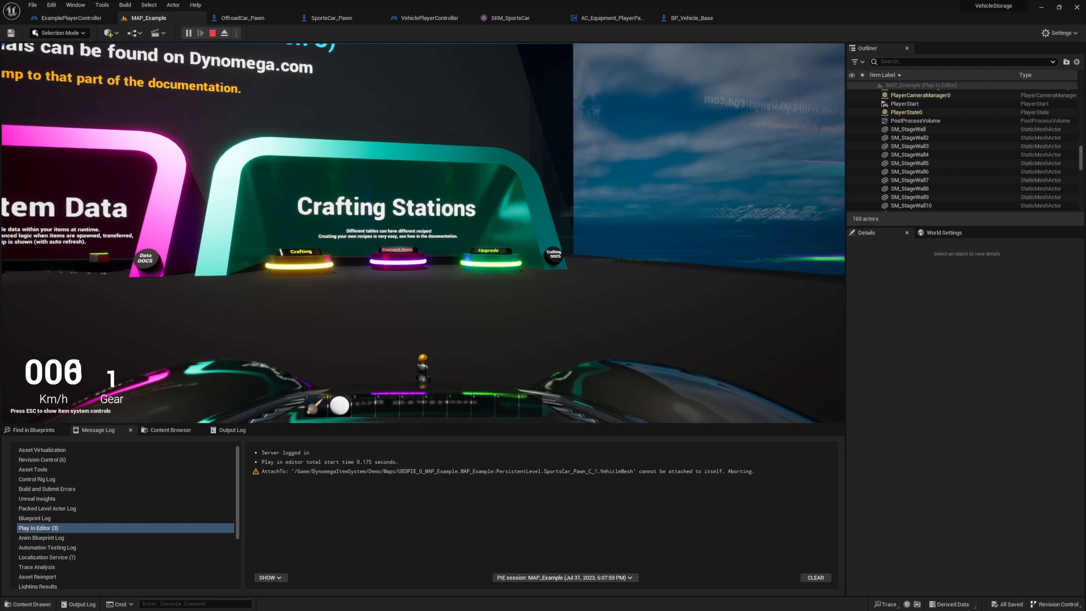
{"action": "key", "text": "w"}
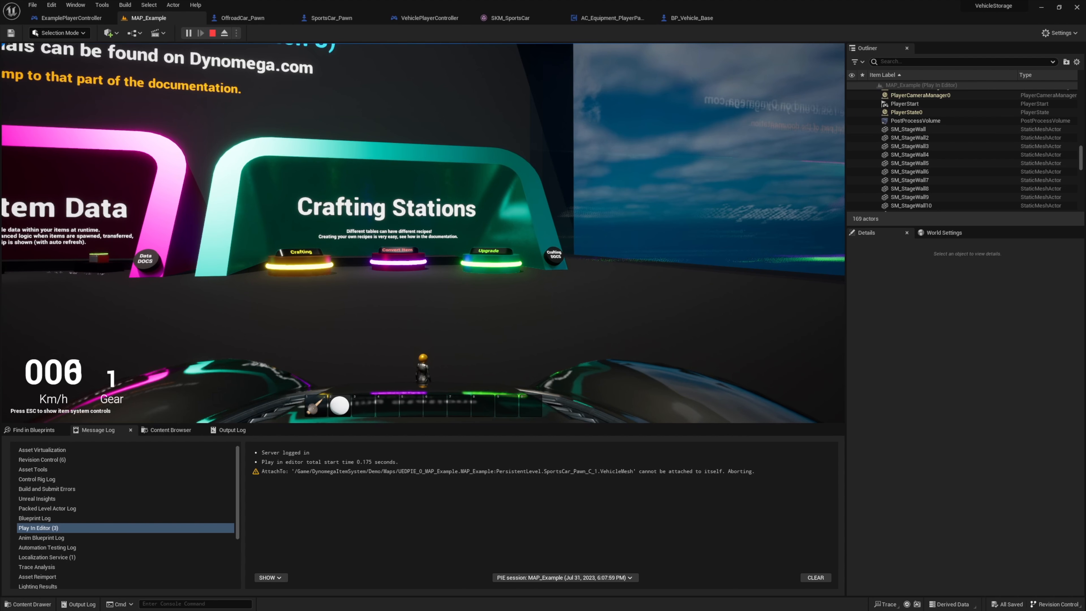
{"action": "key", "text": "a"}
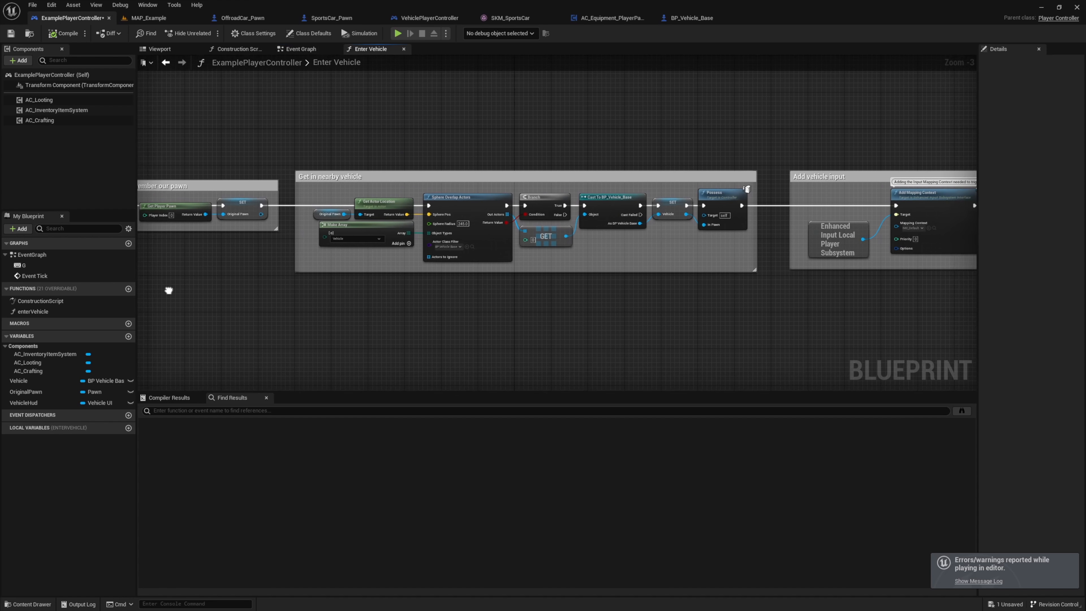
{"action": "right_click_drag", "start_coordinate": [168, 290], "coordinate": [441, 265]}
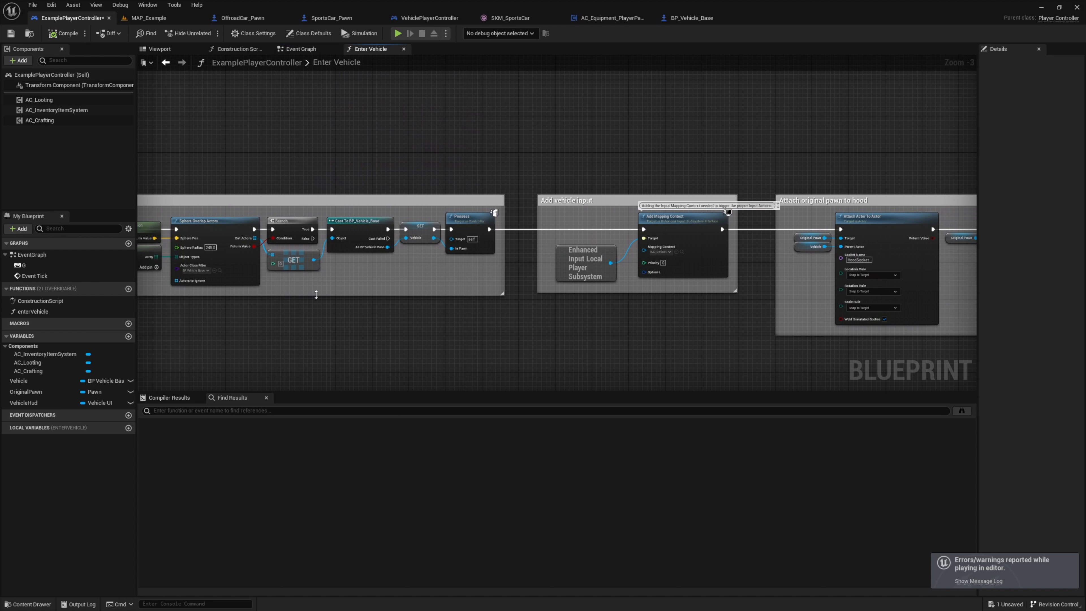
{"action": "right_click_drag", "start_coordinate": [316, 295], "coordinate": [564, 325]}
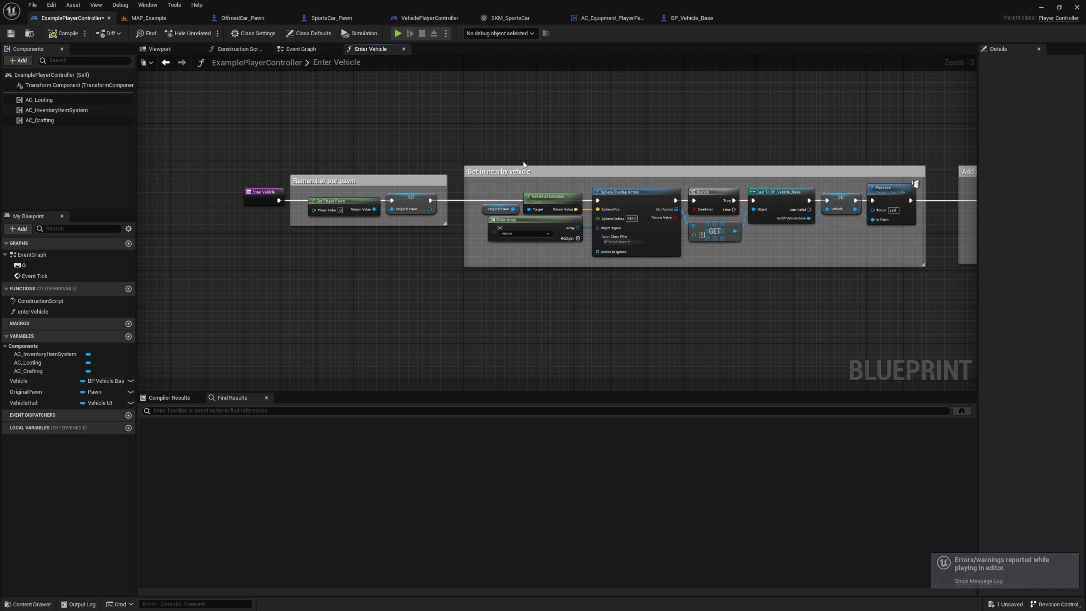
Insert a validated get of the Vehicle variable after the G key in the event graph, running Enter Vehicle from Is Not Valid
{"action": "left_click", "coordinate": [311, 50]}
{"action": "left_click_drag", "start_coordinate": [489, 182], "coordinate": [530, 166]}
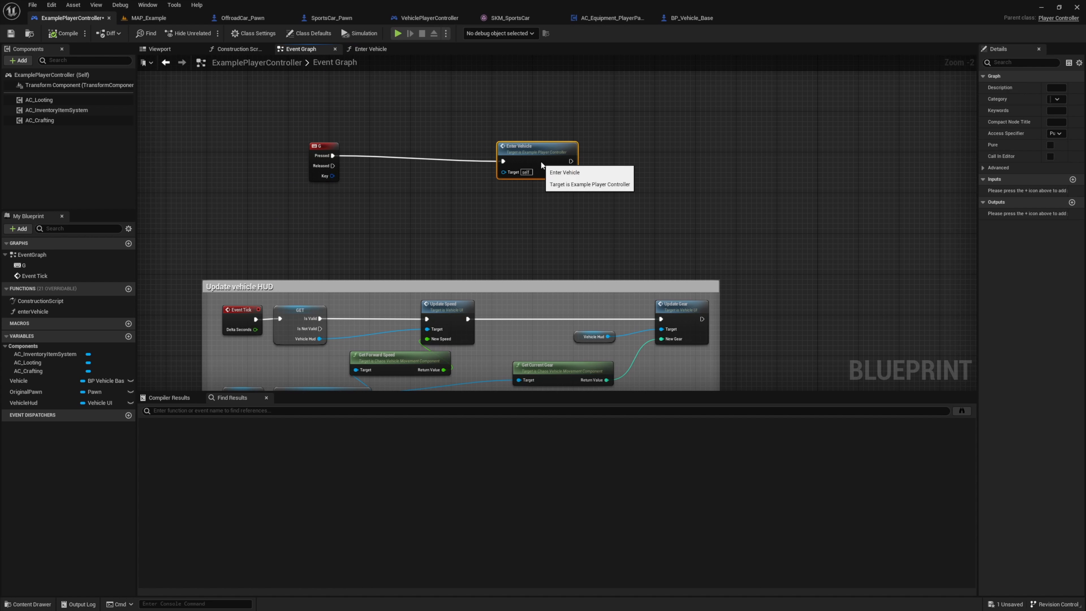
{"action": "left_click", "coordinate": [461, 201]}
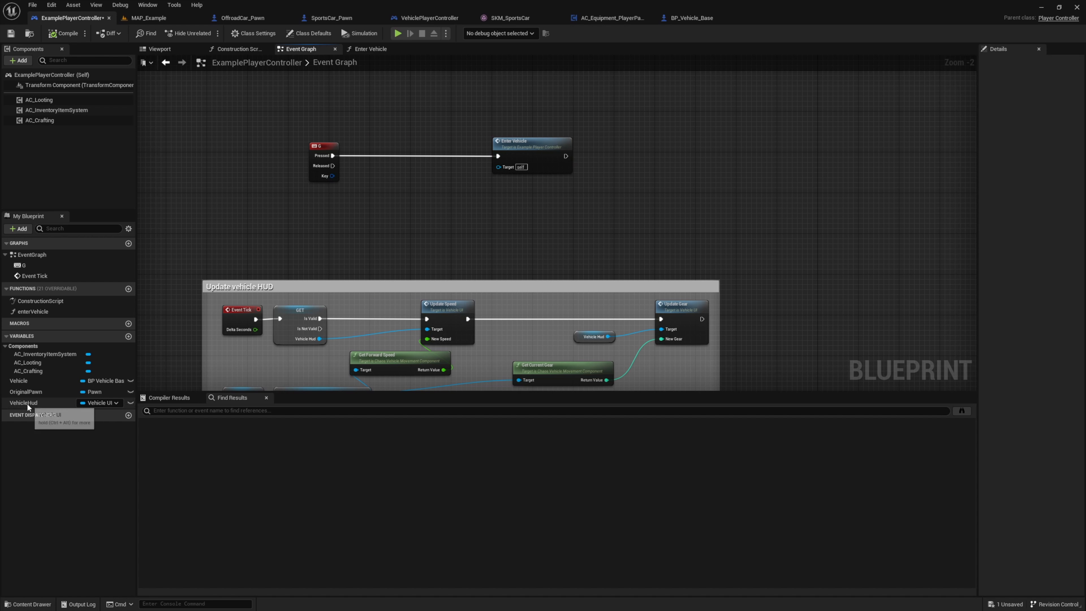
{"action": "left_click_drag", "start_coordinate": [25, 381], "coordinate": [460, 151]}
{"action": "right_click", "coordinate": [398, 183]}
{"action": "left_click", "coordinate": [418, 309]}
{"action": "left_click", "coordinate": [358, 224]}
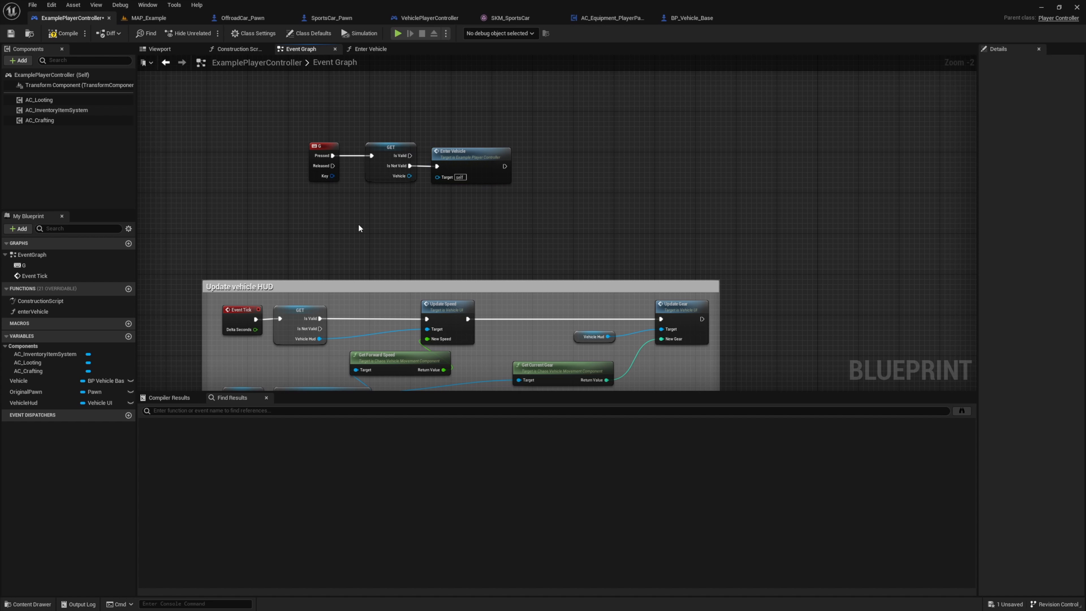
Playtest entering the sports car with G and driving it, end the playtest and go to MAP_Example
{"action": "left_click", "coordinate": [399, 32]}
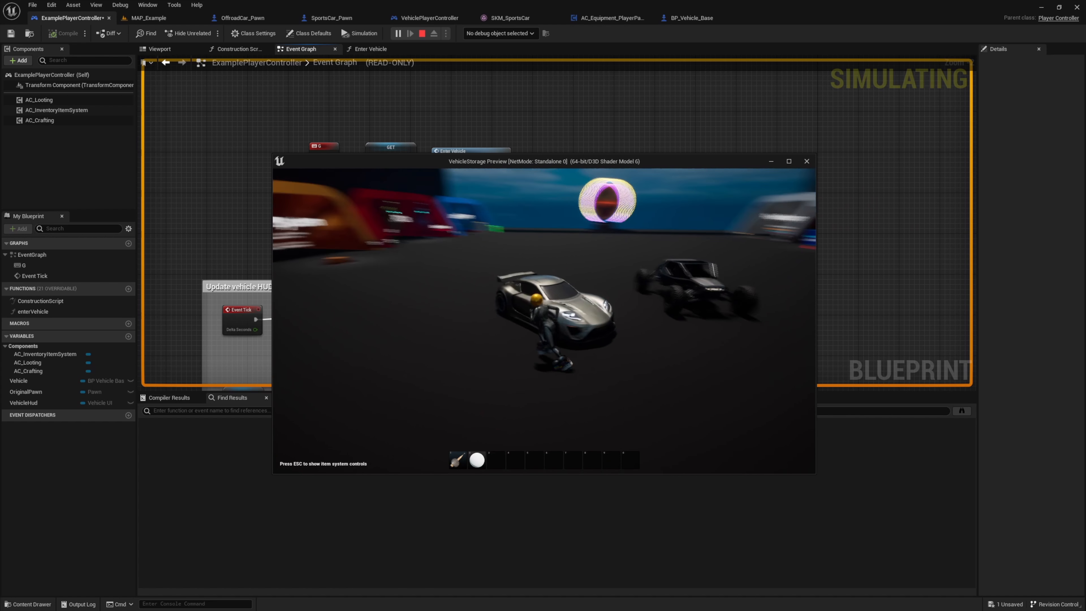
{"action": "key", "text": "g"}
{"action": "key", "text": "w"}
{"action": "key", "text": "a"}
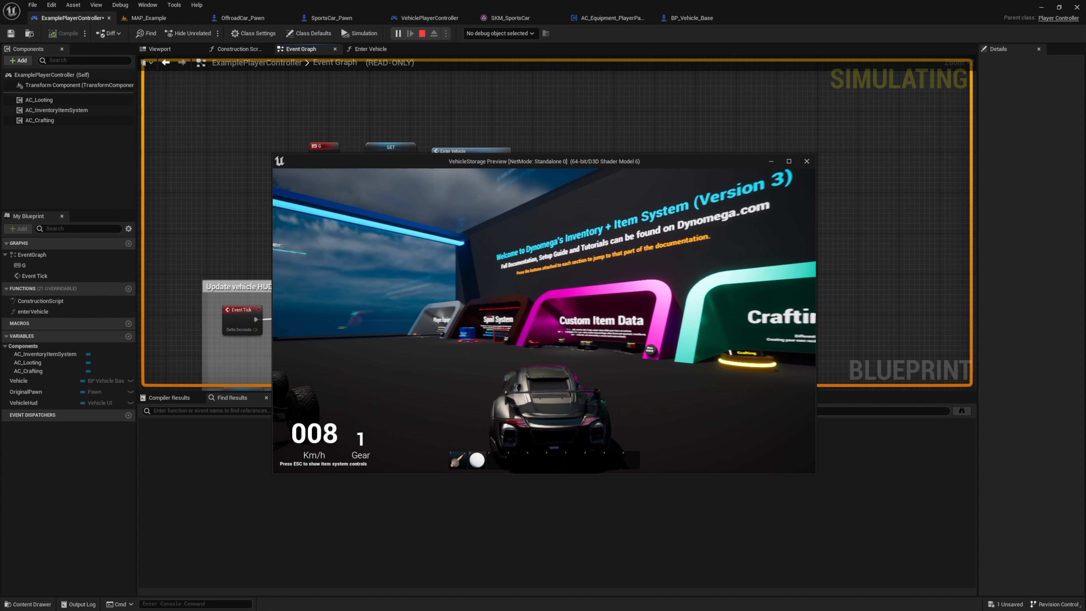
{"action": "key", "text": "Escape"}
{"action": "left_click", "coordinate": [148, 19]}
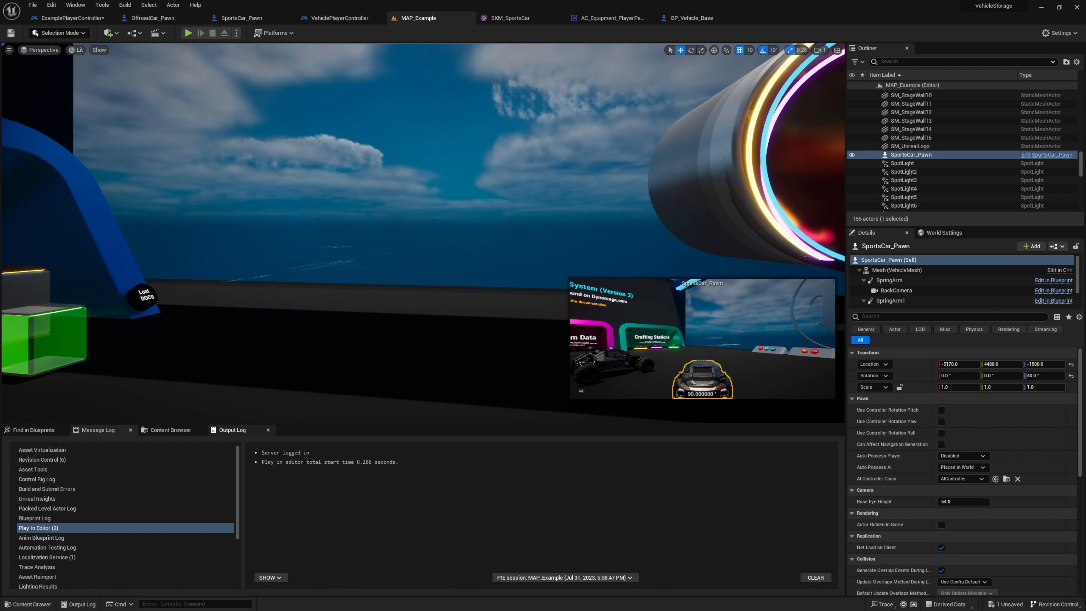
Examine the enterVehicle function's node groups to determine which actions must be reversed when exiting the vehicle
{"action": "left_click", "coordinate": [94, 20]}
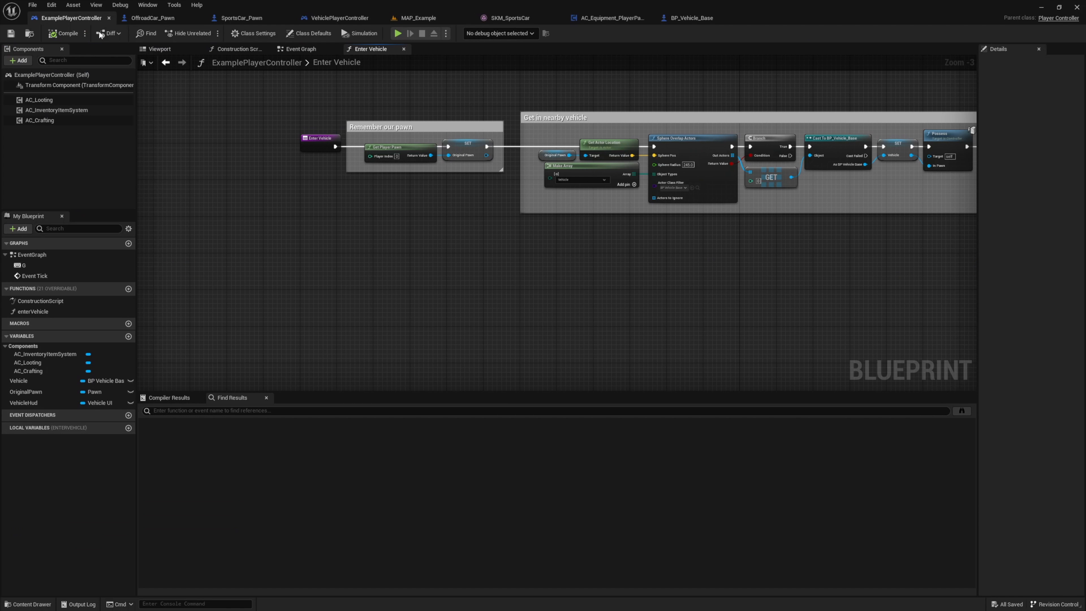
{"action": "right_click_drag", "start_coordinate": [455, 237], "coordinate": [281, 313]}
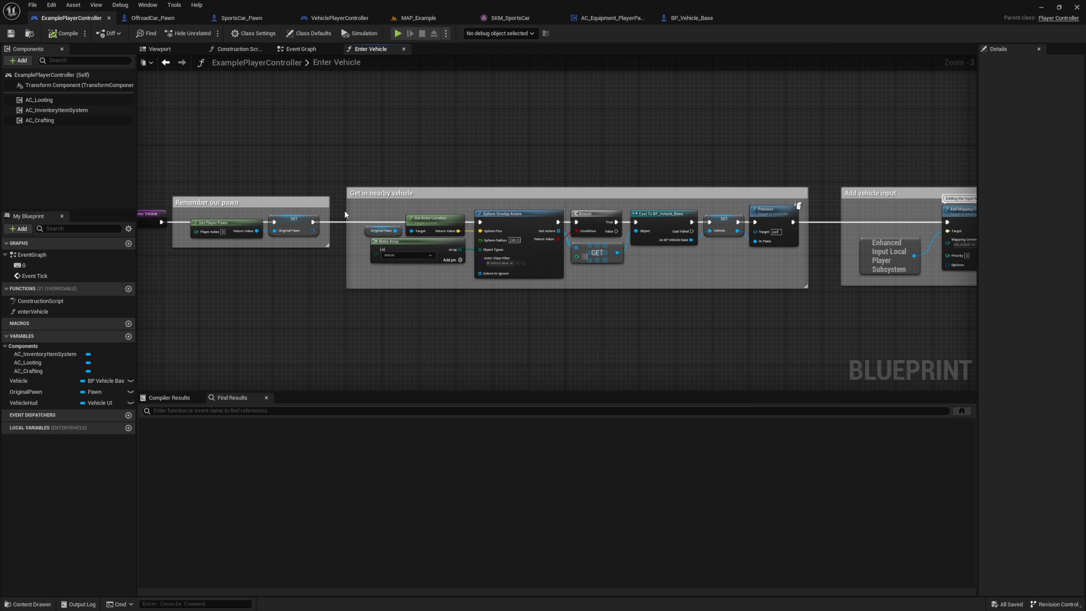
{"action": "right_click_drag", "start_coordinate": [742, 271], "coordinate": [103, 254]}
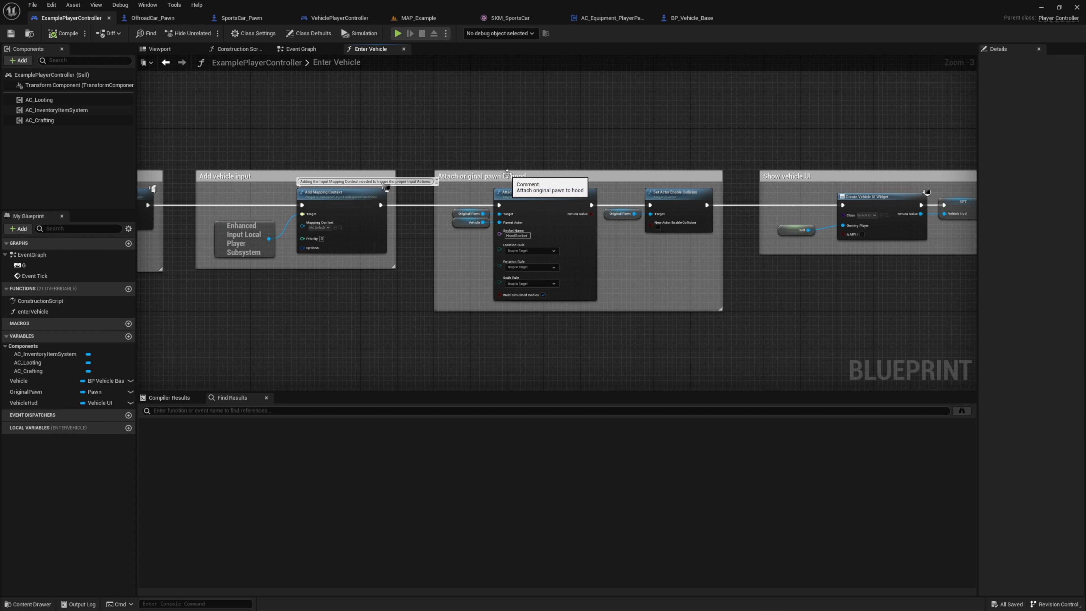
{"action": "right_click_drag", "start_coordinate": [771, 136], "coordinate": [423, 145]}
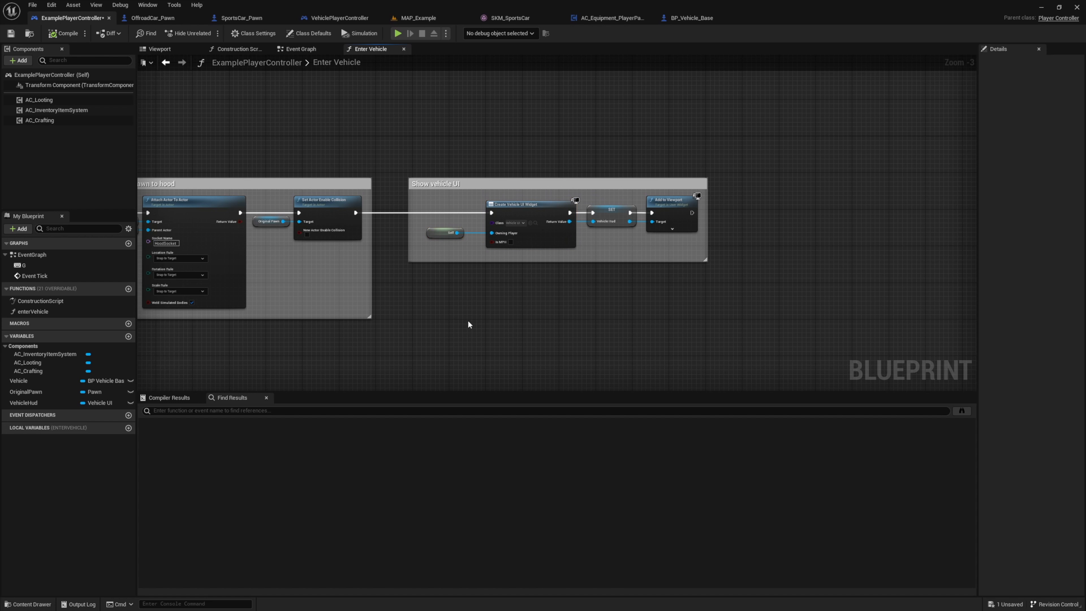
{"action": "right_click_drag", "start_coordinate": [469, 324], "coordinate": [932, 293]}
{"action": "right_click_drag", "start_coordinate": [489, 273], "coordinate": [609, 286]}
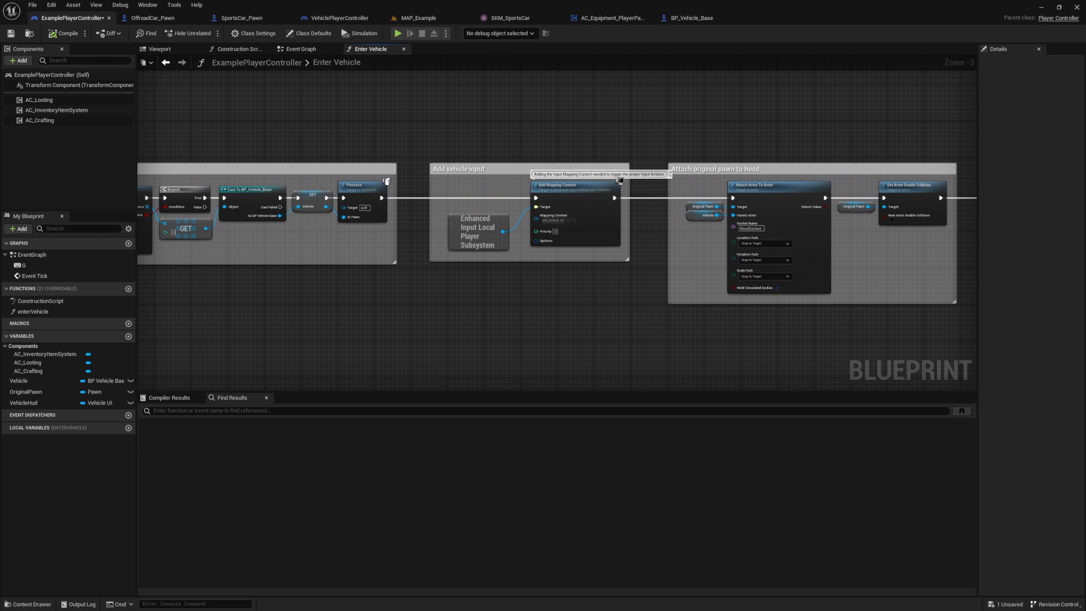
{"action": "right_click_drag", "start_coordinate": [344, 124], "coordinate": [552, 144]}
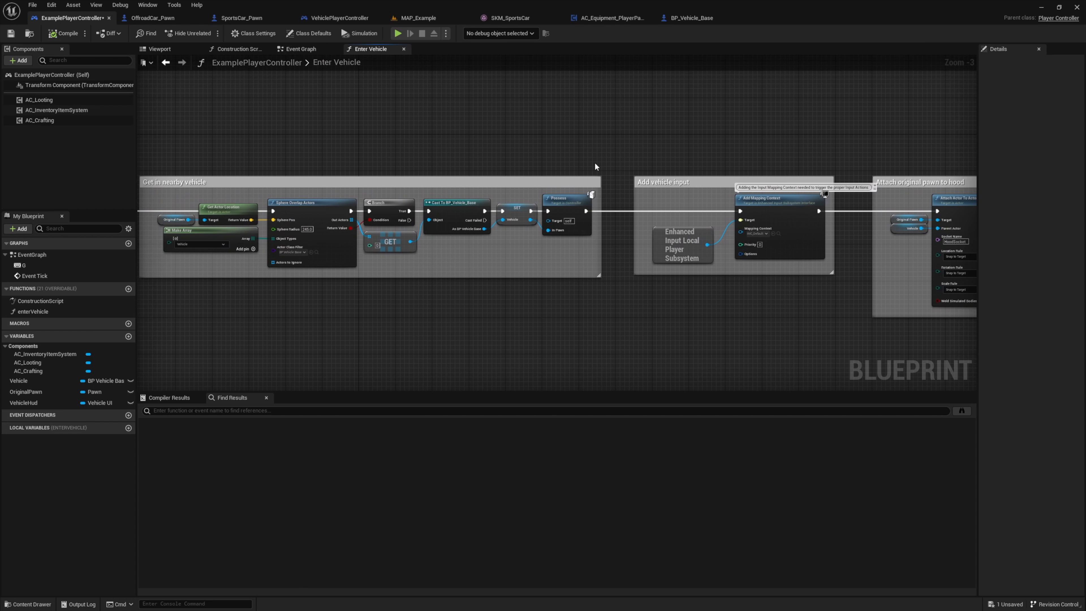
Copy the Enhanced Input Local Player Subsystem node from enterVehicle into the event graph and add Remove Mapping Context from it
{"action": "left_click_drag", "start_coordinate": [666, 255], "coordinate": [667, 256]}
{"action": "left_click", "coordinate": [311, 52]}
{"action": "right_click_drag", "start_coordinate": [423, 239], "coordinate": [380, 294]}
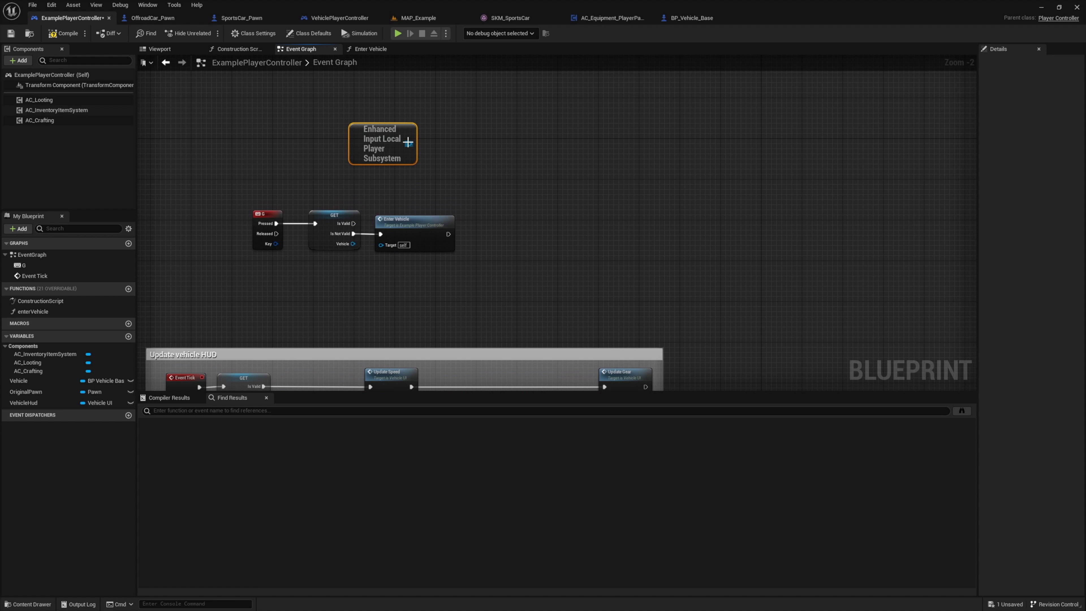
{"action": "left_click_drag", "start_coordinate": [447, 120], "coordinate": [447, 119]}
{"action": "type", "text": "remove"}
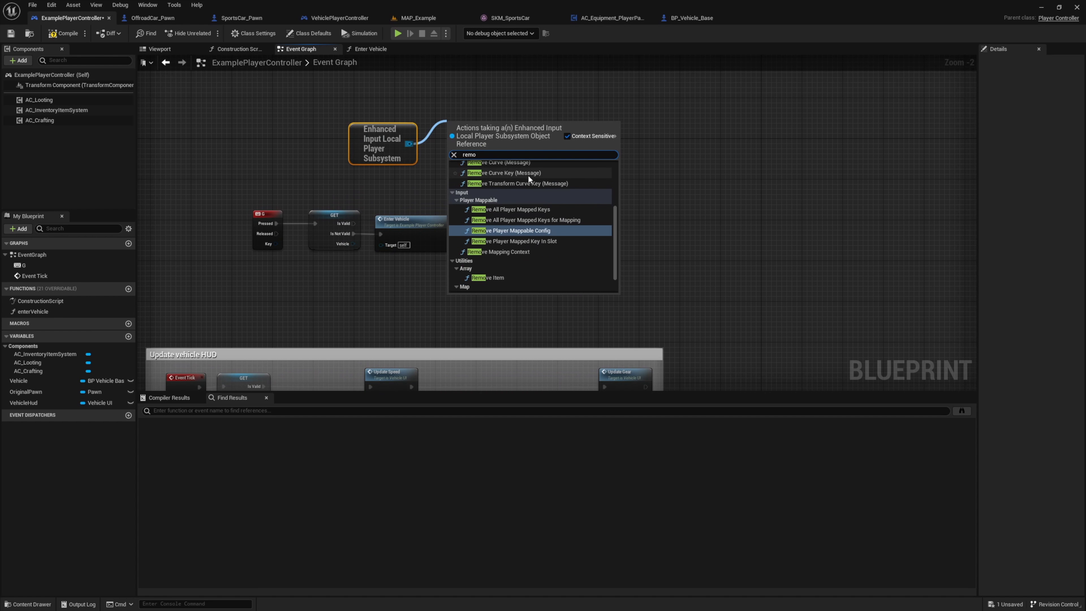
{"action": "left_click", "coordinate": [511, 251]}
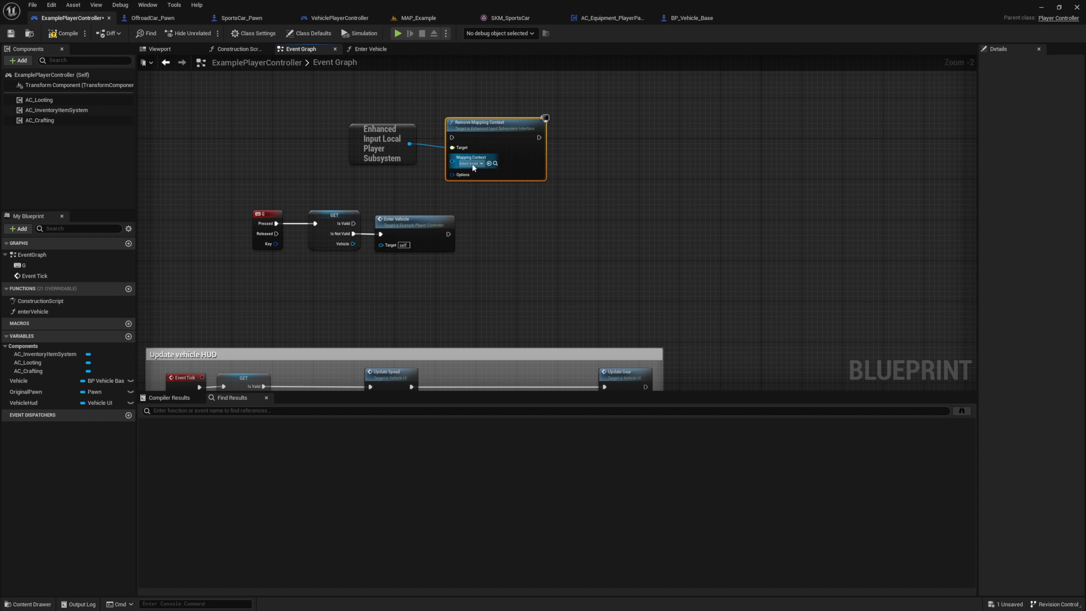
Locate the IMC_Default asset used by enterVehicle and assign it as the mapping context on Remove Mapping Context
{"action": "left_click", "coordinate": [374, 49]}
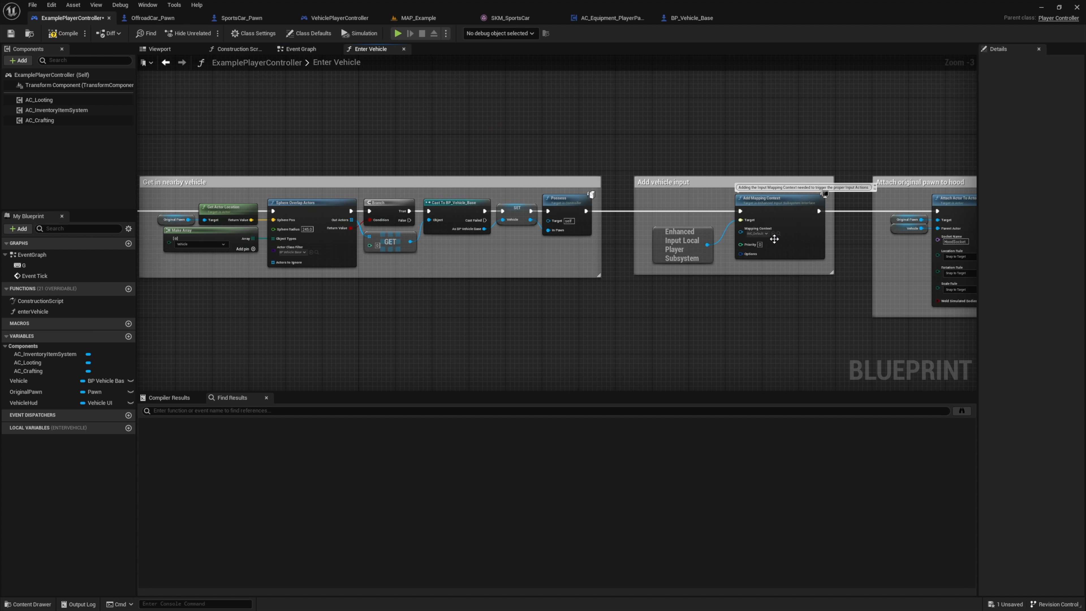
{"action": "left_click", "coordinate": [778, 233]}
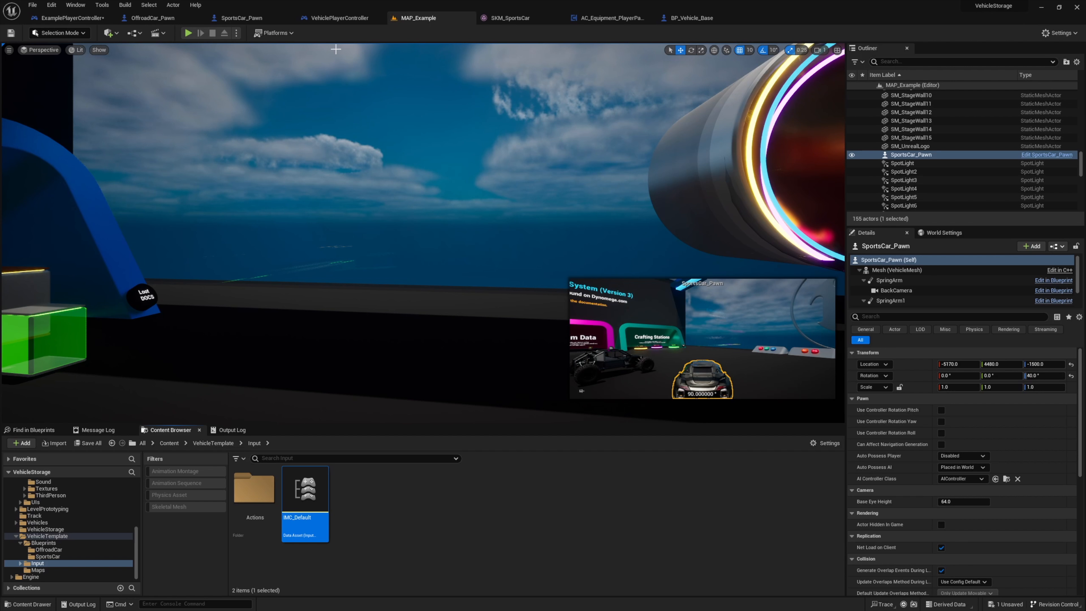
{"action": "left_click", "coordinate": [73, 18]}
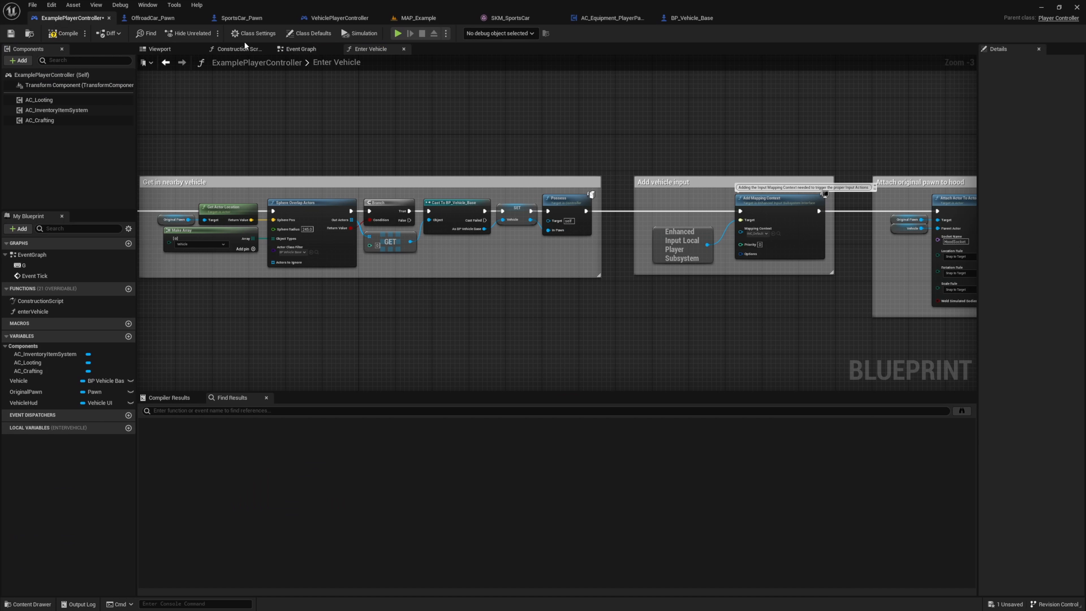
{"action": "left_click", "coordinate": [298, 50]}
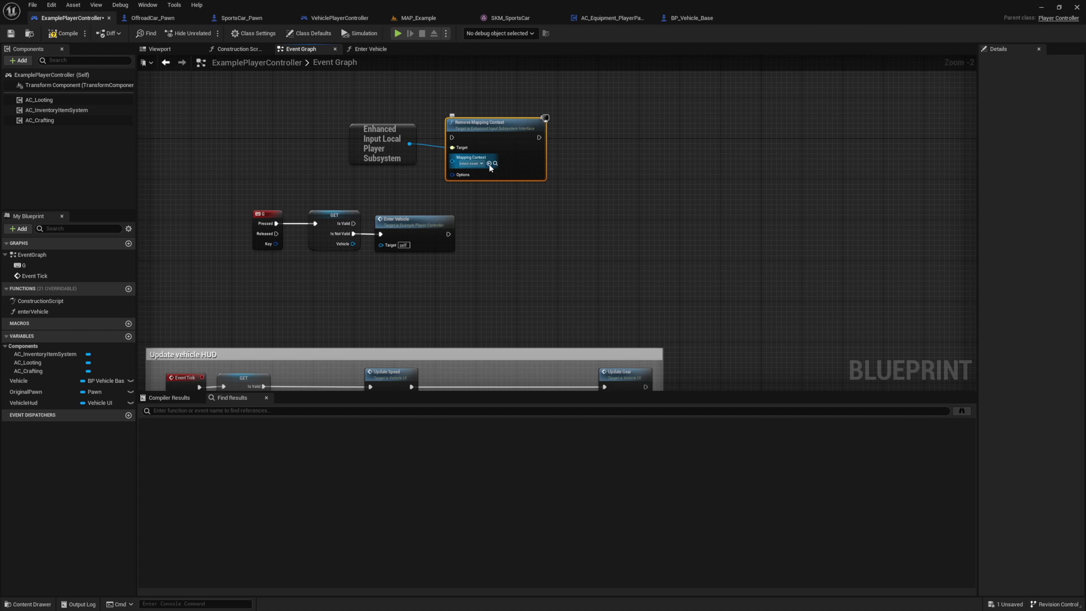
Connect the Vehicle get's Is Valid output to Remove Mapping Context and arrange the two branches one above the other
{"action": "left_click_drag", "start_coordinate": [452, 137], "coordinate": [352, 223]}
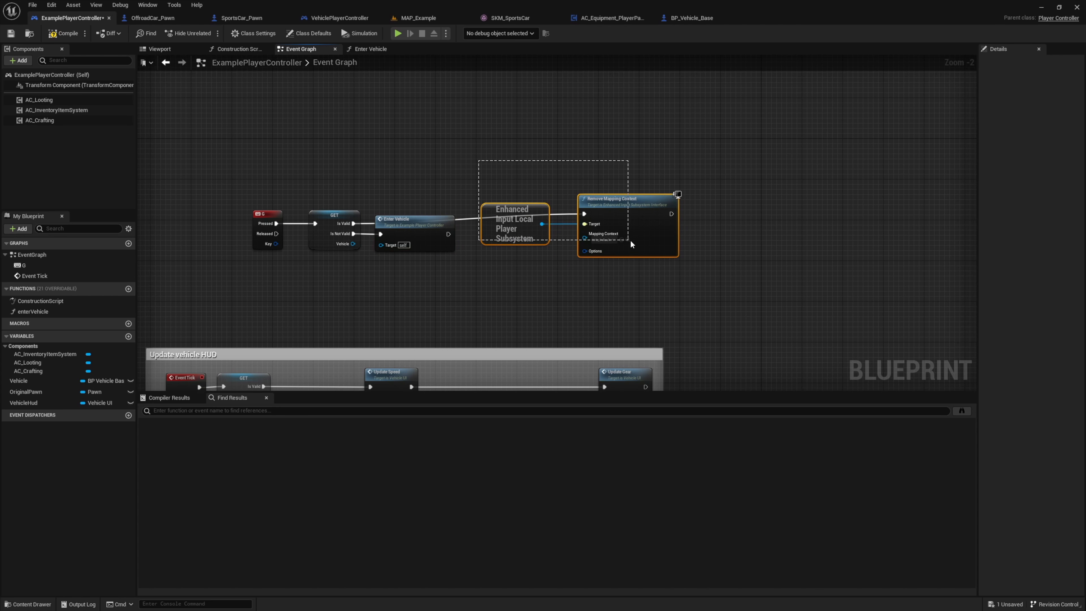
{"action": "left_click_drag", "start_coordinate": [630, 239], "coordinate": [471, 166]}
{"action": "left_click", "coordinate": [421, 196]}
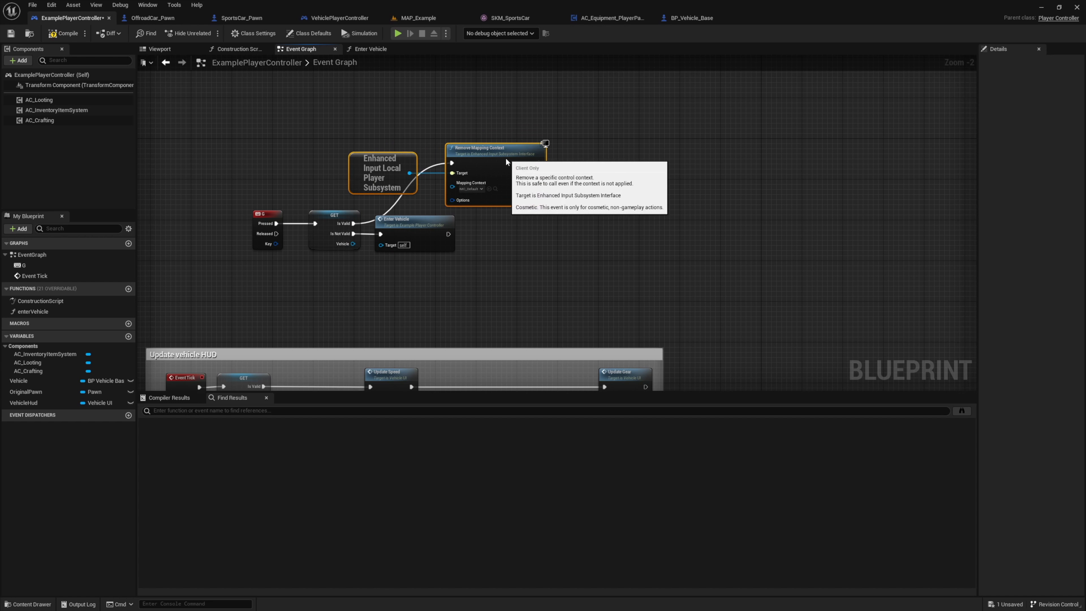
{"action": "left_click_drag", "start_coordinate": [389, 219], "coordinate": [436, 254]}
{"action": "left_click", "coordinate": [400, 210]}
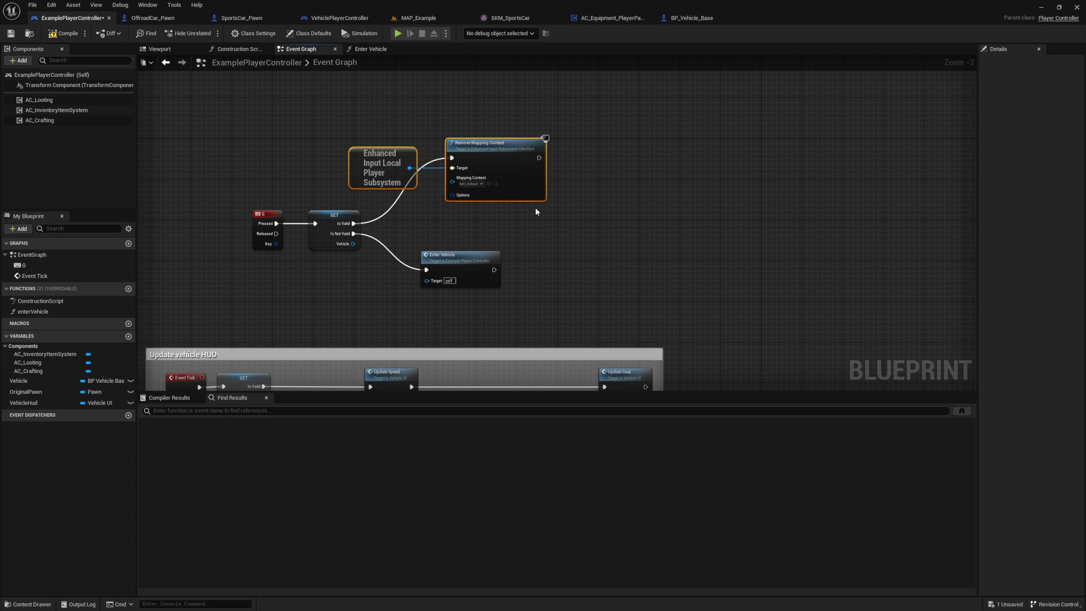
Collapse the subsystem and Remove Mapping Context nodes into a function named exitVehicle
{"action": "right_click", "coordinate": [504, 174]}
{"action": "left_click", "coordinate": [558, 290]}
{"action": "key", "text": "Return"}
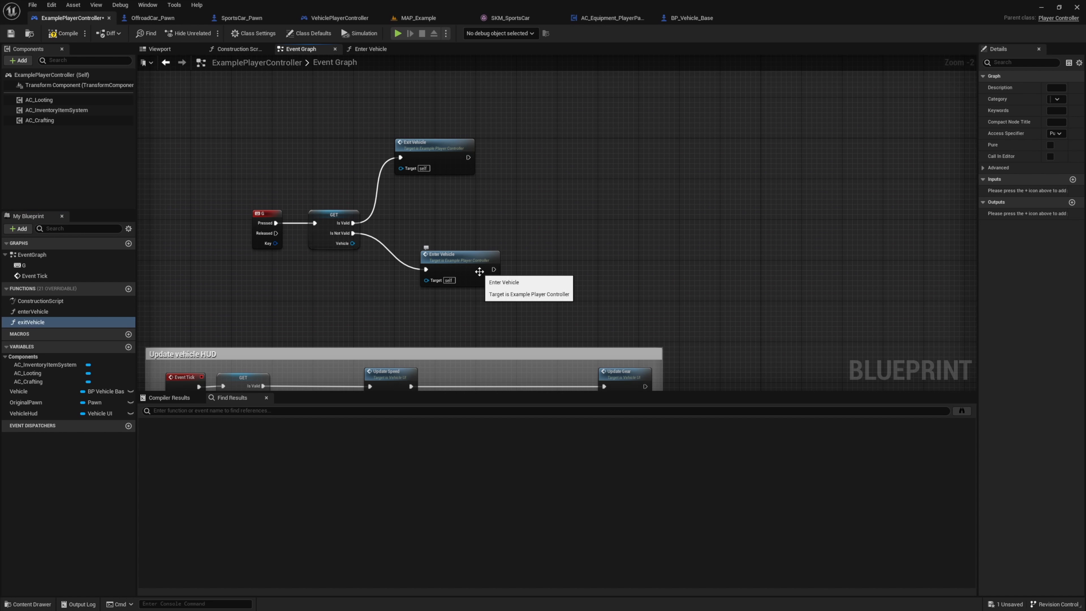
In exitVehicle, add a Vehicle Hud getter feeding a Remove from Parent node that runs after Remove Mapping Context
{"action": "double_click", "coordinate": [421, 186]}
{"action": "left_click_drag", "start_coordinate": [30, 414], "coordinate": [682, 228], "text": "ctrl"}
{"action": "type", "text": "remove from"}
{"action": "left_click", "coordinate": [728, 289]}
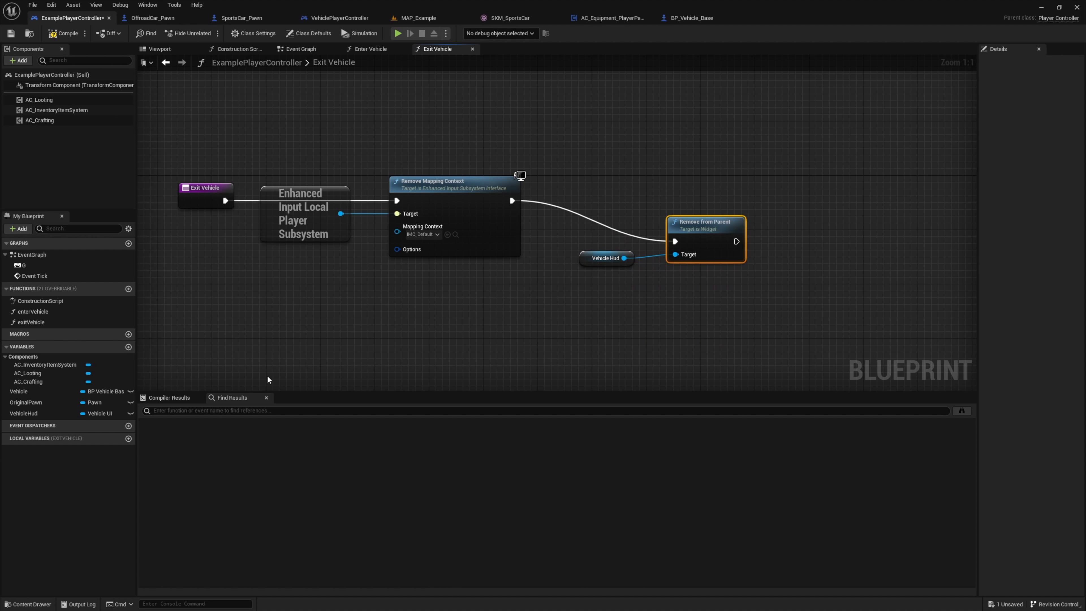
Add a Set Vehicle Hud node with no value after Remove from Parent and align the HUD nodes with the execution line
{"action": "left_click_drag", "start_coordinate": [24, 413], "coordinate": [770, 242], "text": "alt"}
{"action": "left_click_drag", "start_coordinate": [569, 278], "coordinate": [867, 211]}
{"action": "left_click_drag", "start_coordinate": [819, 236], "coordinate": [764, 194]}
{"action": "left_click", "coordinate": [783, 252]}
{"action": "left_click_drag", "start_coordinate": [783, 252], "coordinate": [607, 132]}
{"action": "left_click_drag", "start_coordinate": [649, 182], "coordinate": [615, 182]}
{"action": "left_click", "coordinate": [731, 296]}
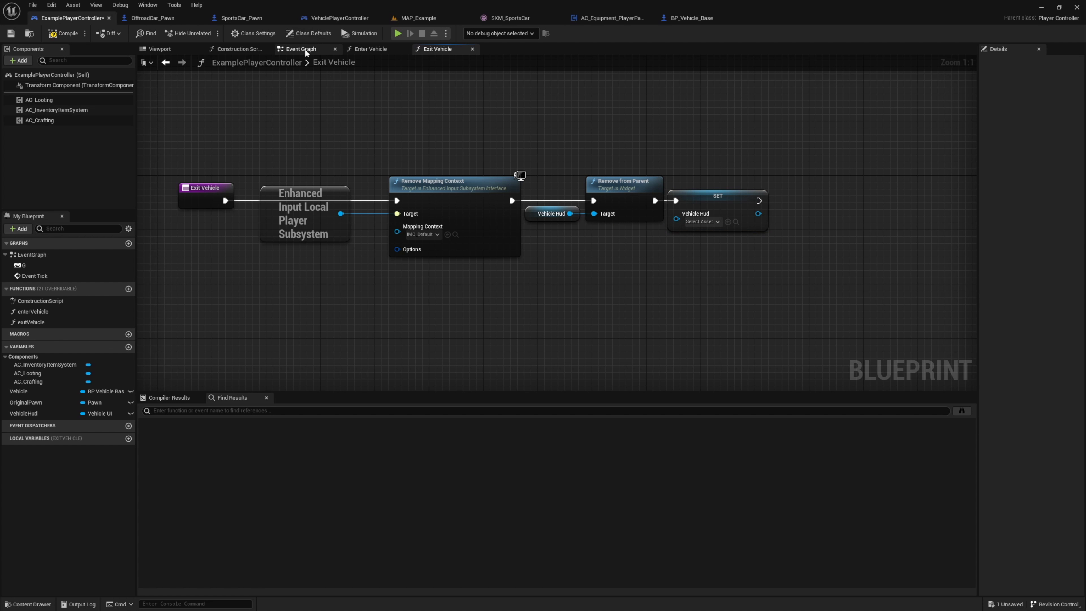
Space out the exitVehicle nodes and wrap the mapping context nodes in a comment titled "Remove vehicle input"
{"action": "left_click", "coordinate": [306, 49]}
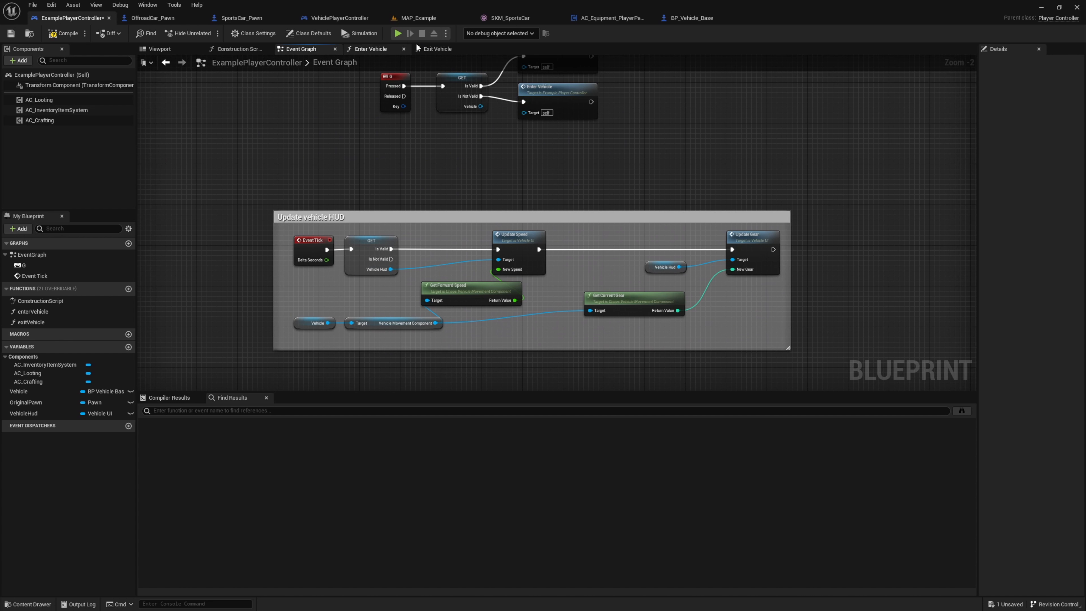
{"action": "left_click", "coordinate": [434, 50]}
{"action": "left_click_drag", "start_coordinate": [624, 193], "coordinate": [660, 192]}
{"action": "left_click", "coordinate": [524, 314]}
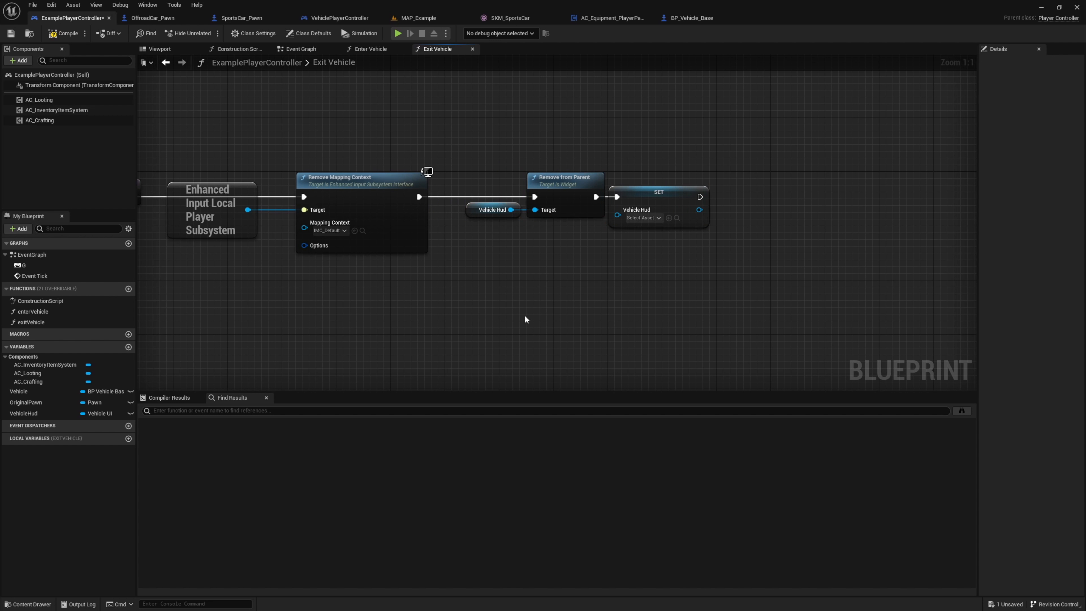
{"action": "right_click_drag", "start_coordinate": [524, 315], "coordinate": [656, 300]}
{"action": "left_click_drag", "start_coordinate": [568, 175], "coordinate": [548, 175]}
{"action": "type", "text": "cRemove "}
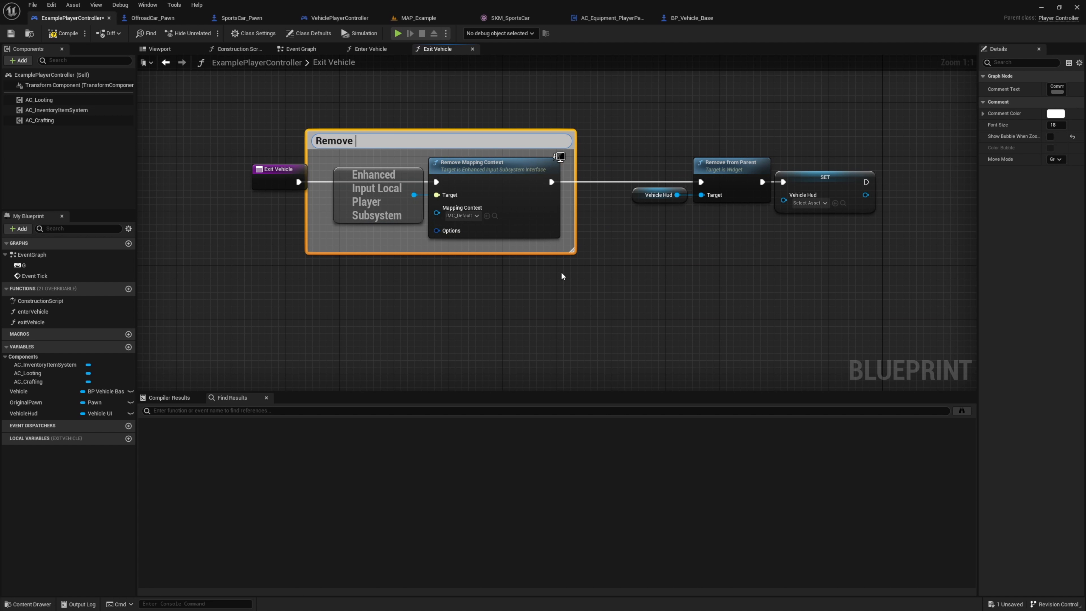
{"action": "type", "text": "vehicle input"}
{"action": "key", "text": "Return"}
Move the Exit Vehicle entry node clear of the comment and wrap the HUD nodes in a comment titled "Remove vehicle hud"
{"action": "left_click_drag", "start_coordinate": [282, 169], "coordinate": [221, 169]}
{"action": "left_click_drag", "start_coordinate": [608, 138], "coordinate": [833, 233]}
{"action": "type", "text": "cRemove vehicle hud"}
{"action": "key", "text": "Return"}
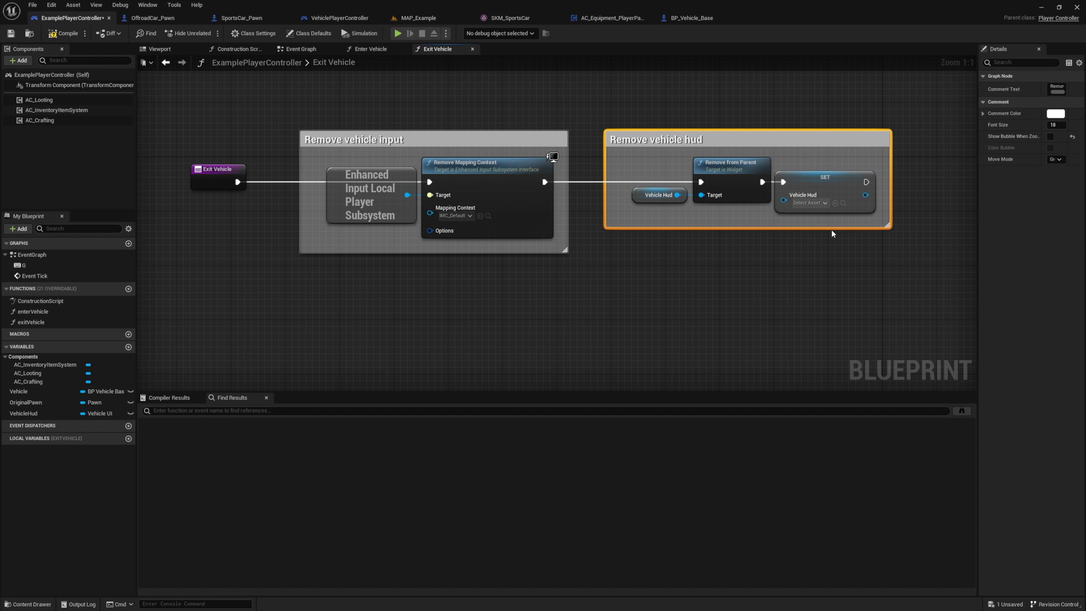
Move the "Remove vehicle hud" comment closer to the "Remove vehicle input" comment, then compile and save the blueprint
{"action": "left_click", "coordinate": [829, 257]}
{"action": "right_click_drag", "start_coordinate": [829, 257], "coordinate": [594, 303]}
{"action": "left_click_drag", "start_coordinate": [484, 186], "coordinate": [464, 186]}
{"action": "left_click", "coordinate": [429, 129]}
{"action": "left_click", "coordinate": [64, 34]}
{"action": "left_click", "coordinate": [11, 34]}
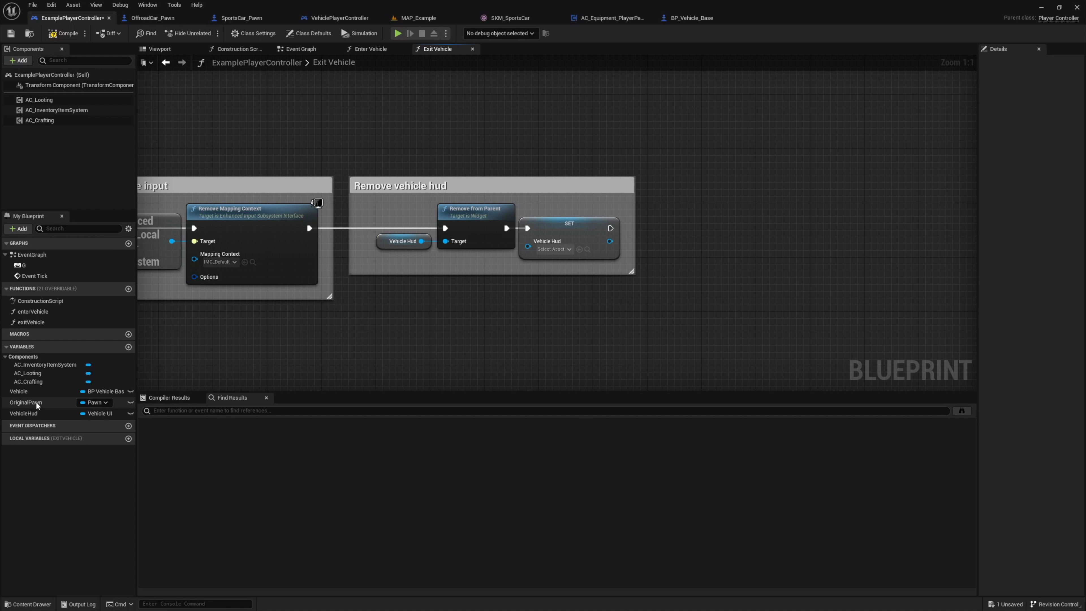
Add an Original Pawn getter in exitVehicle feeding a Detach From Actor node that runs after Set Vehicle Hud
{"action": "left_click_drag", "start_coordinate": [37, 406], "coordinate": [700, 261]}
{"action": "left_click_drag", "start_coordinate": [768, 238], "coordinate": [612, 226]}
{"action": "type", "text": "detac"}
{"action": "left_click", "coordinate": [861, 263]}
Add a Possess node after Detach From Actor, feed In Pawn from a duplicated Original Pawn getter, and save
{"action": "right_click_drag", "start_coordinate": [906, 183], "coordinate": [664, 179]}
{"action": "left_click_drag", "start_coordinate": [676, 217], "coordinate": [758, 209]}
{"action": "type", "text": "posse"}
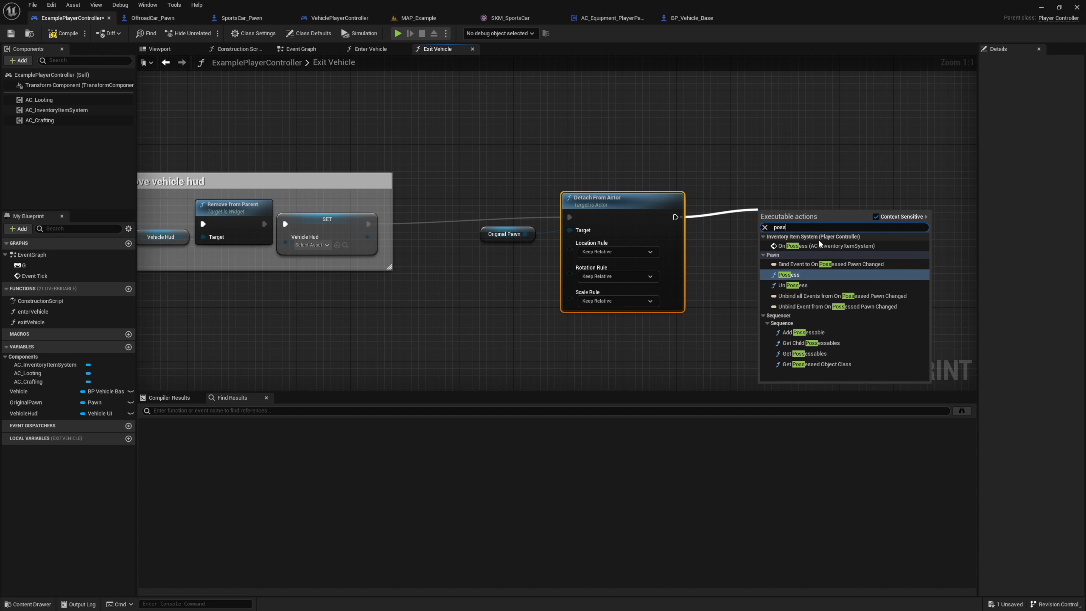
{"action": "left_click", "coordinate": [797, 274]}
{"action": "left_click_drag", "start_coordinate": [466, 225], "coordinate": [513, 246]}
{"action": "key", "text": "ctrl+c"}
{"action": "key", "text": "ctrl+v"}
{"action": "left_click_drag", "start_coordinate": [760, 258], "coordinate": [750, 277]}
{"action": "left_click", "coordinate": [11, 33]}
Playtest MAP_Example by entering the vehicle, driving it and exiting, then stop the session
{"action": "left_click", "coordinate": [419, 19]}
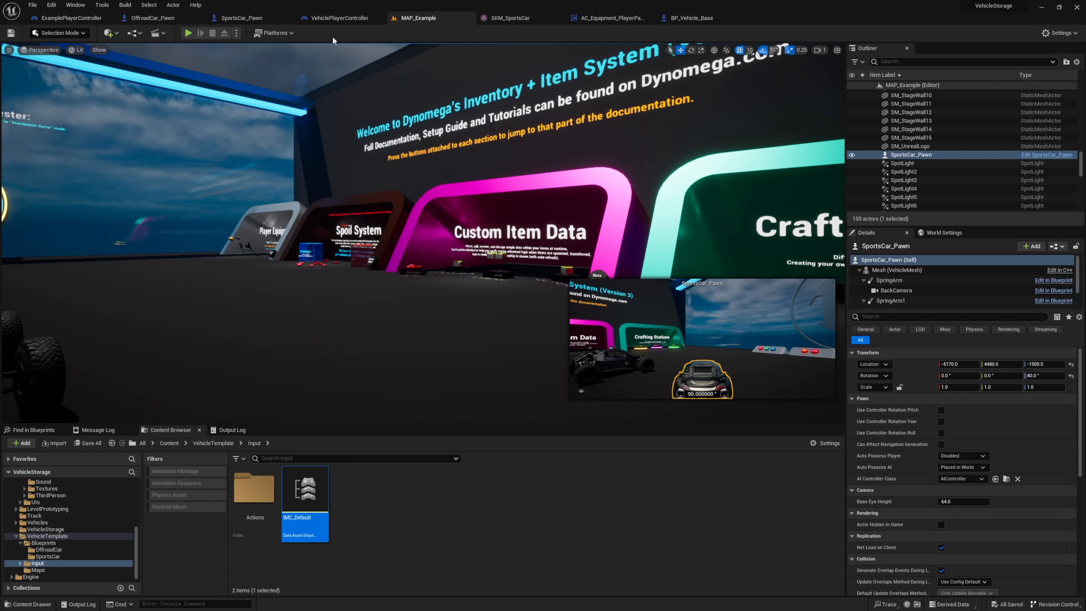
{"action": "left_click", "coordinate": [189, 33]}
{"action": "key", "text": "g"}
{"action": "key", "text": "Tab"}
{"action": "key", "text": "w"}
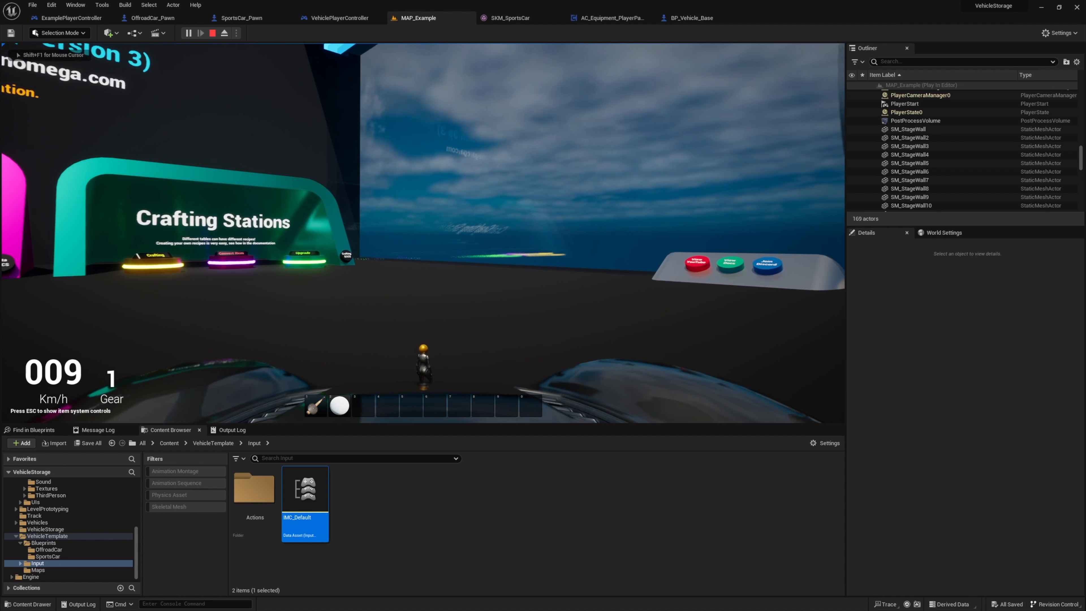
{"action": "key", "text": "d"}
{"action": "key", "text": "g"}
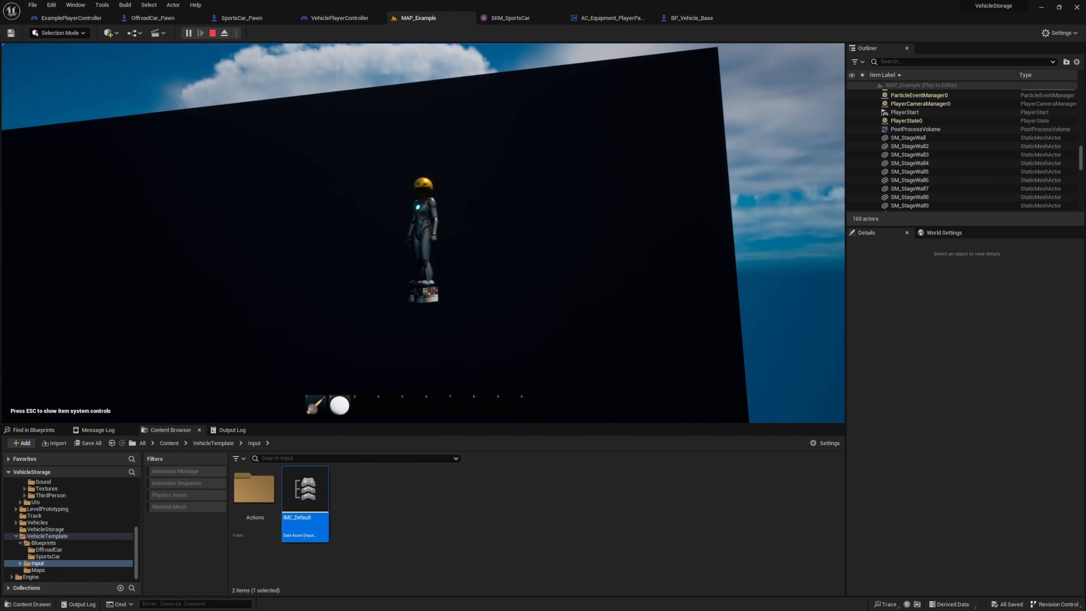
{"action": "key", "text": "Escape"}
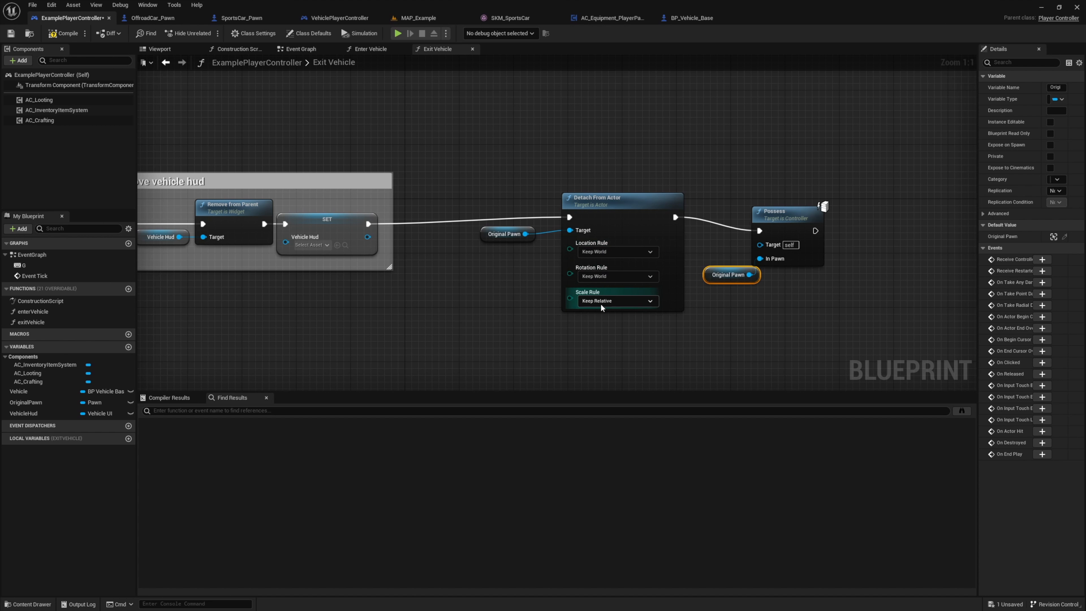
Set Detach From Actor's Scale Rule to Keep World and playtest exiting the vehicle again
{"action": "left_click", "coordinate": [615, 301]}
{"action": "left_click", "coordinate": [604, 316]}
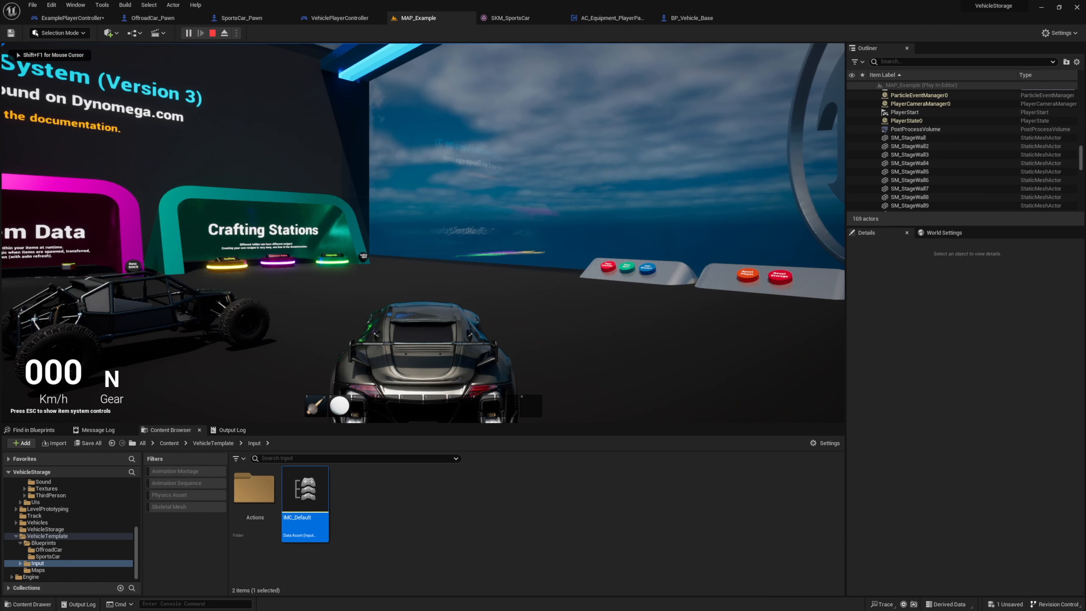
{"action": "key", "text": "e"}
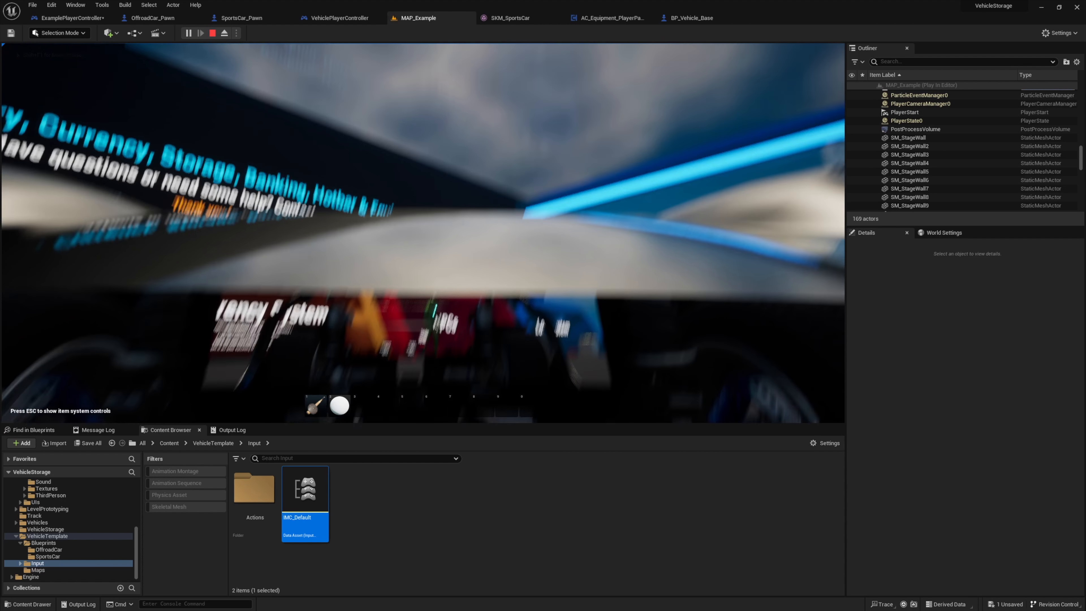
{"action": "key", "text": "w"}
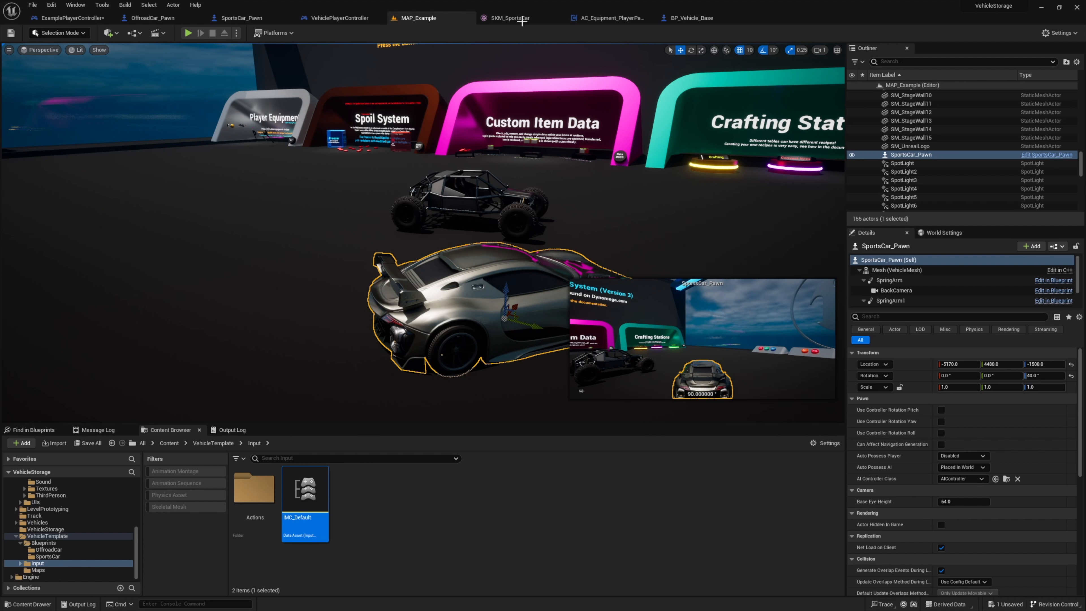
In the SKM_SportsCar skeleton, add a socket named PlayerExit to the Root bone
{"action": "left_click", "coordinate": [522, 20]}
{"action": "right_click", "coordinate": [31, 85]}
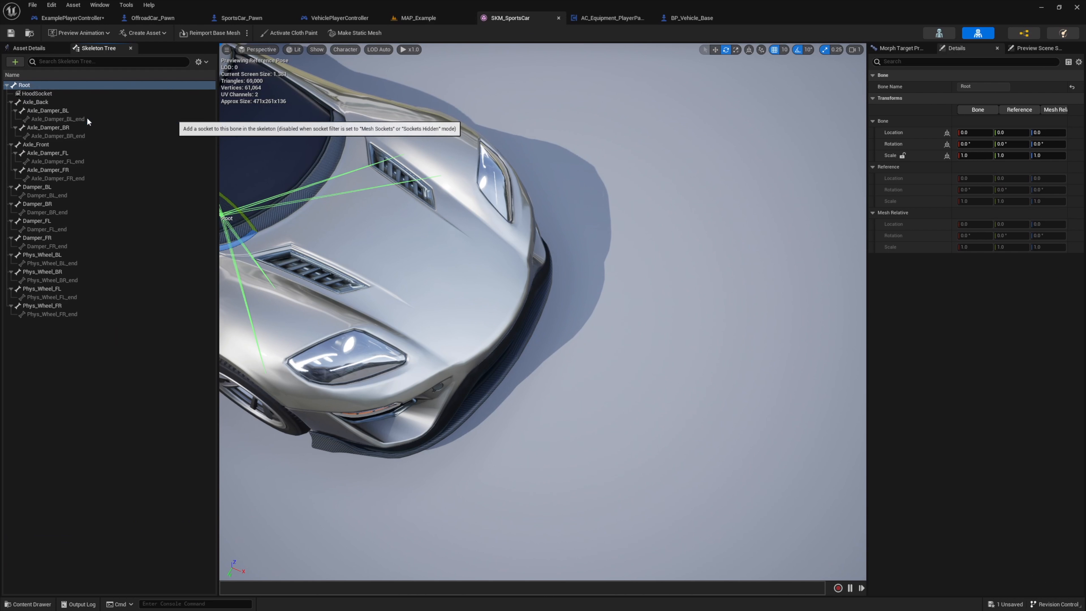
{"action": "left_click", "coordinate": [87, 122]}
{"action": "double_click", "coordinate": [36, 93]}
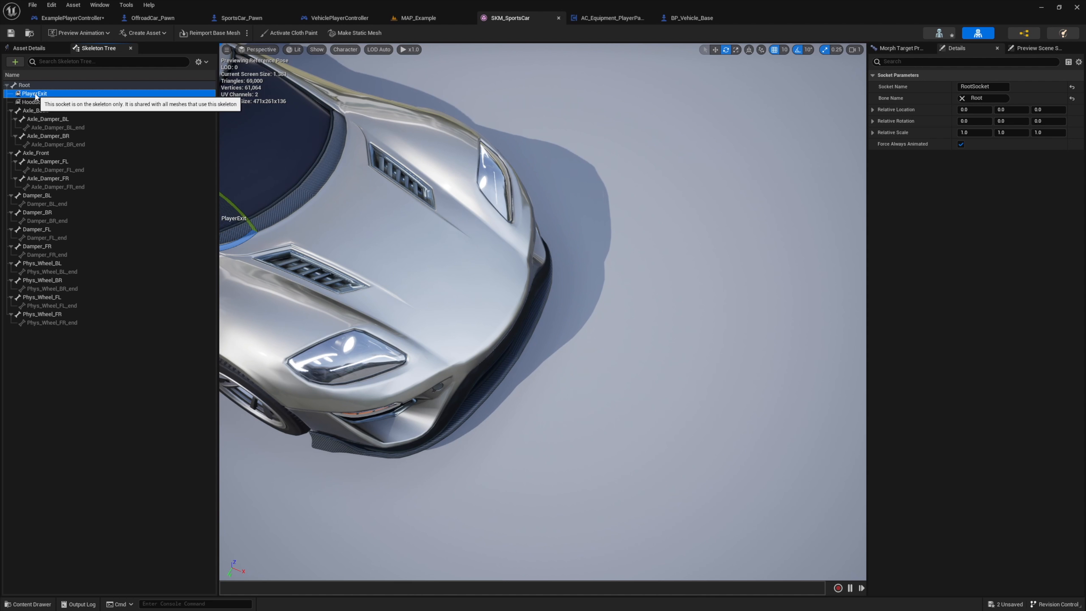
Position the PlayerExit socket beside the car door at about X -38.6, Y -178.6, Z 37.3 and save
{"action": "key", "text": "f"}
{"action": "key", "text": "w"}
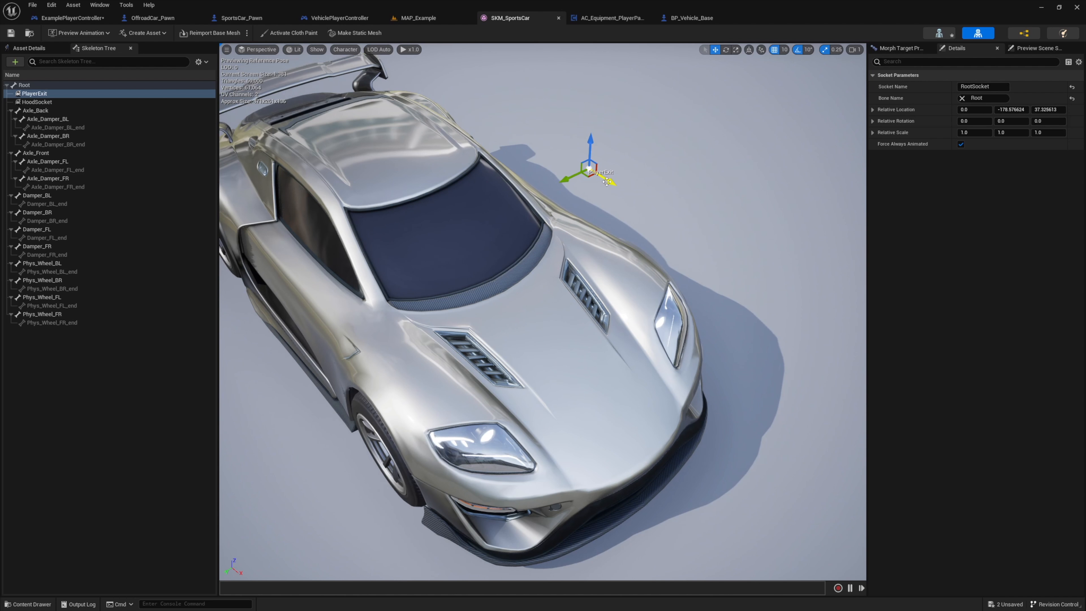
{"action": "key", "text": "f"}
{"action": "left_click_drag", "start_coordinate": [607, 182], "coordinate": [479, 154]}
{"action": "scroll", "coordinate": [584, 145], "scroll_direction": "down", "scroll_amount": 5}
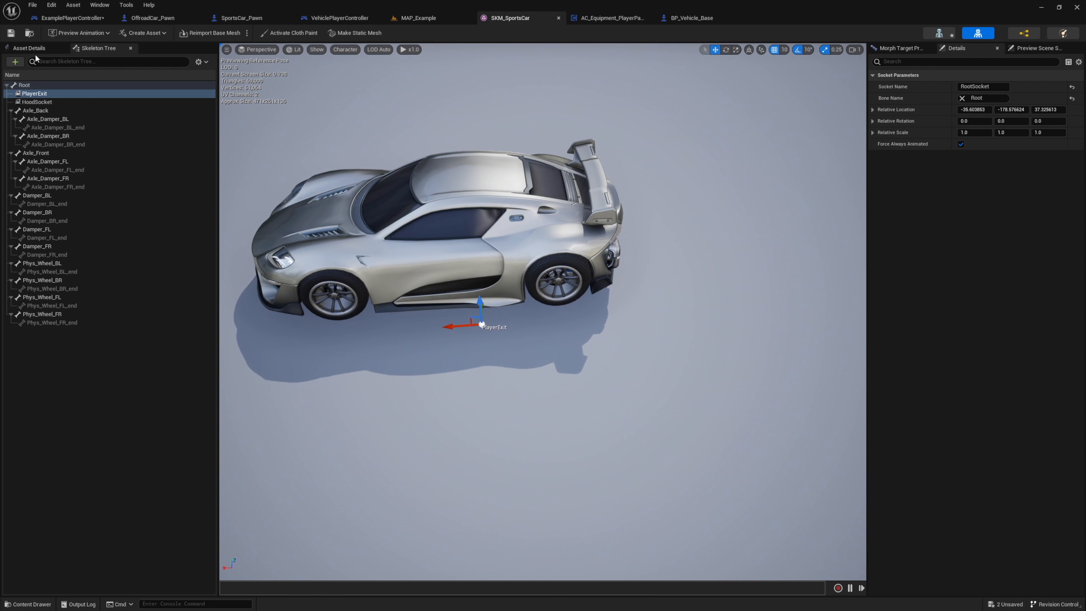
{"action": "left_click", "coordinate": [12, 37]}
Return to ExamplePlayerController and shift the detach and possess nodes away from the HUD comment to make room
{"action": "left_click", "coordinate": [86, 20]}
{"action": "right_click_drag", "start_coordinate": [484, 322], "coordinate": [366, 307]}
{"action": "left_click_drag", "start_coordinate": [346, 170], "coordinate": [705, 296]}
{"action": "left_click_drag", "start_coordinate": [512, 201], "coordinate": [696, 209]}
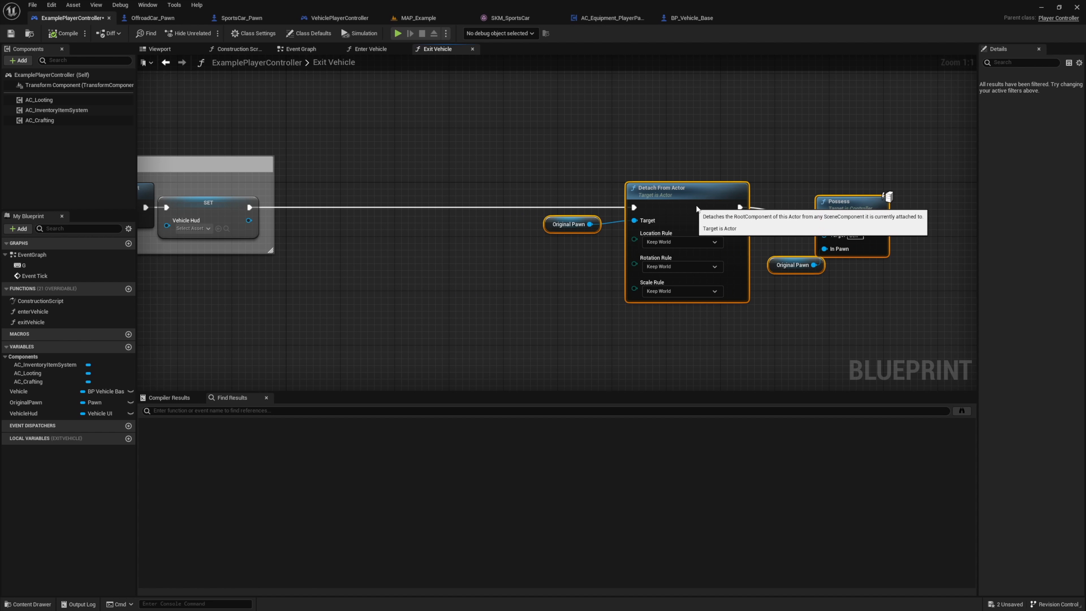
{"action": "left_click_drag", "start_coordinate": [634, 254], "coordinate": [647, 248]}
Place another Original Pawn getter and create an Attach Actor To Actor node from it
{"action": "left_click_drag", "start_coordinate": [569, 209], "coordinate": [571, 210]}
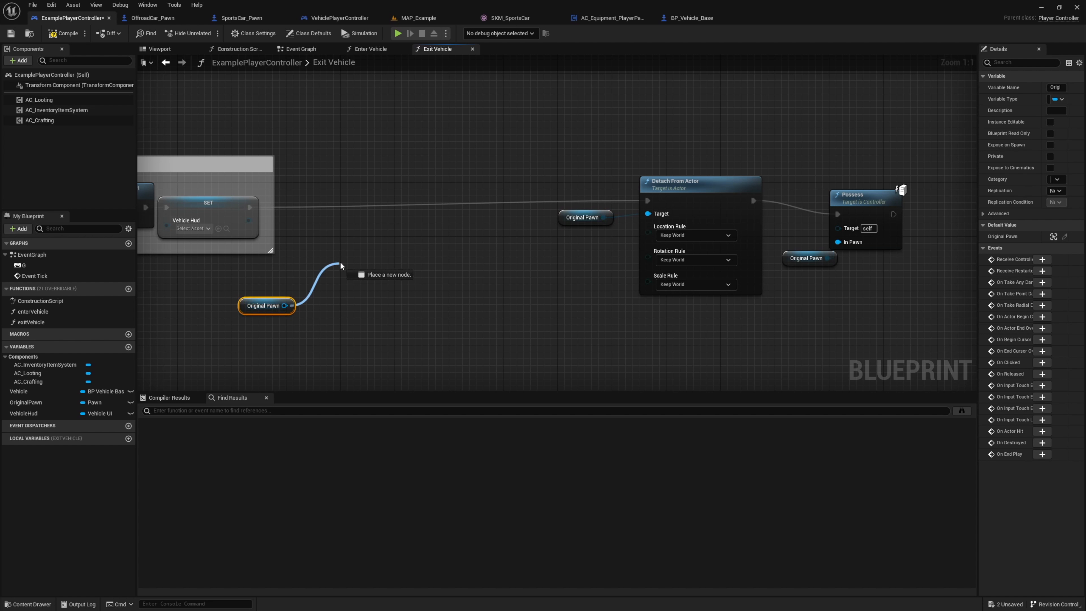
{"action": "left_click_drag", "start_coordinate": [341, 265], "coordinate": [341, 264]}
{"action": "type", "text": "attac"}
{"action": "left_click", "coordinate": [389, 346]}
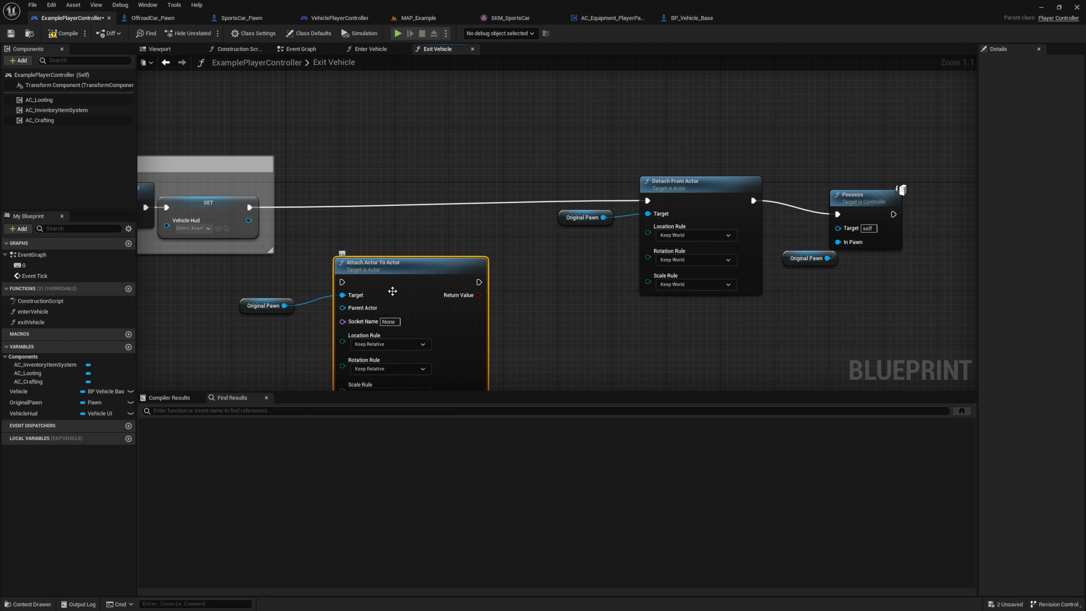
Run Attach Actor To Actor before the detach, with Vehicle as Parent Actor, socket PlayerExit and Snap to Target rules
{"action": "left_click_drag", "start_coordinate": [392, 291], "coordinate": [256, 325]}
{"action": "type", "text": "get ve"}
{"action": "key", "text": "Return"}
{"action": "type", "text": "Pl"}
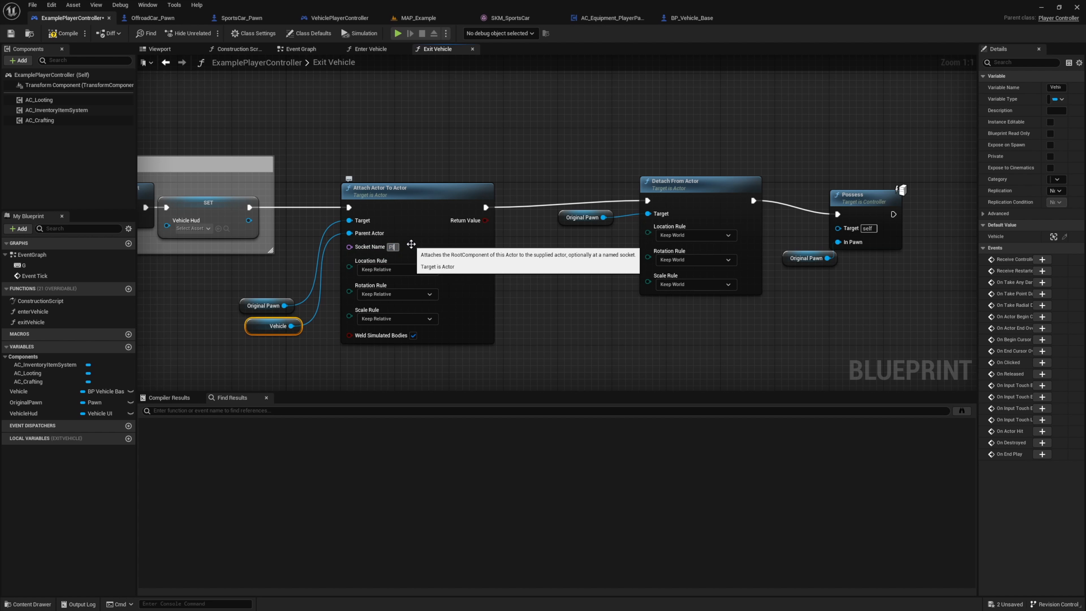
{"action": "type", "text": "ayerExit"}
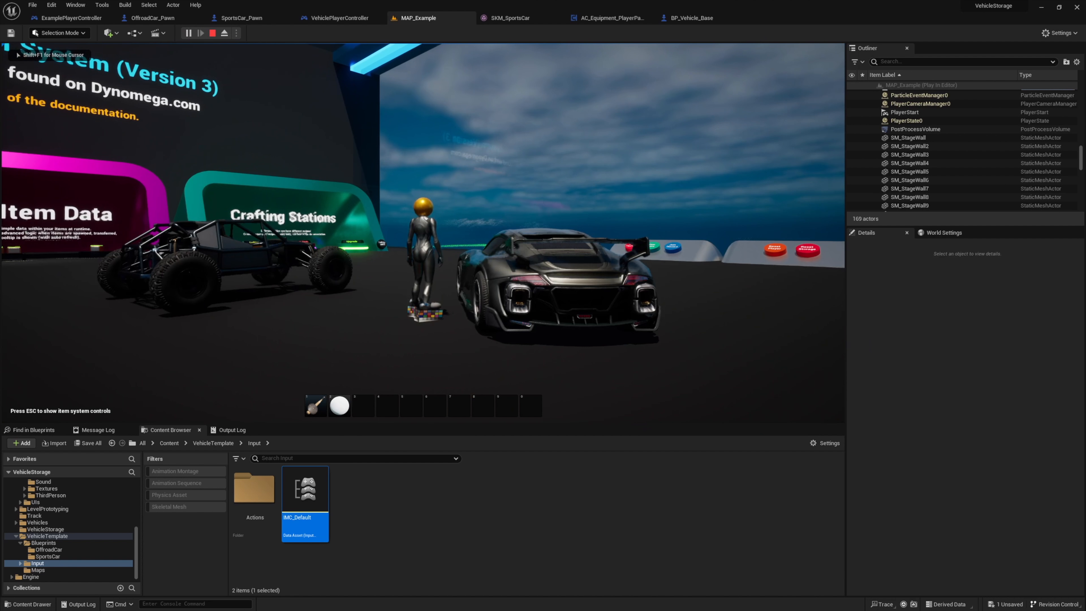
Playtest walking and jumping after exiting the vehicle, then stop the session
{"action": "key", "text": "s"}
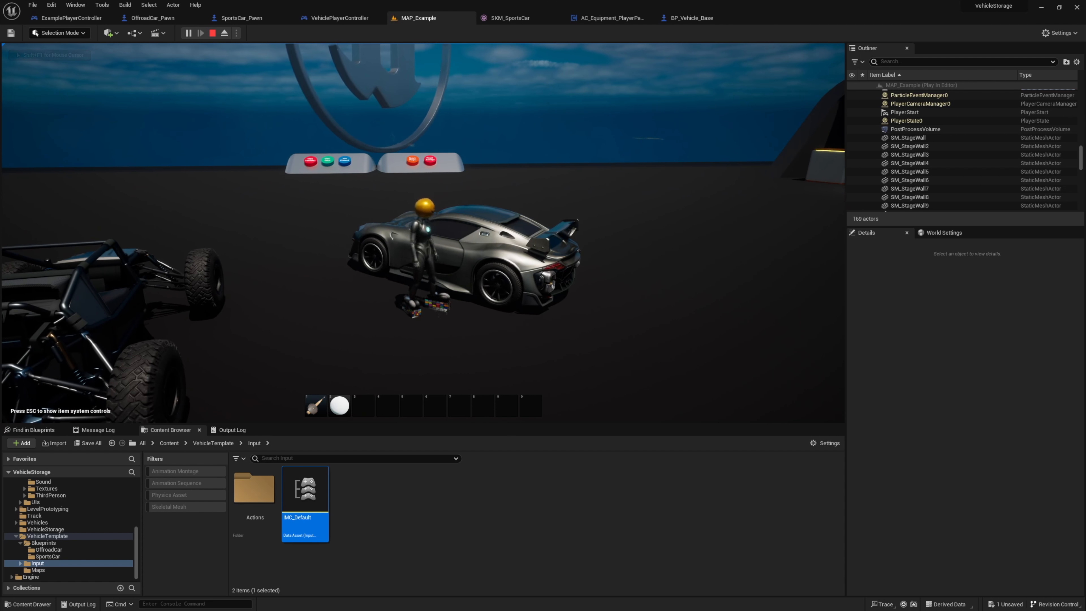
{"action": "key", "text": "space"}
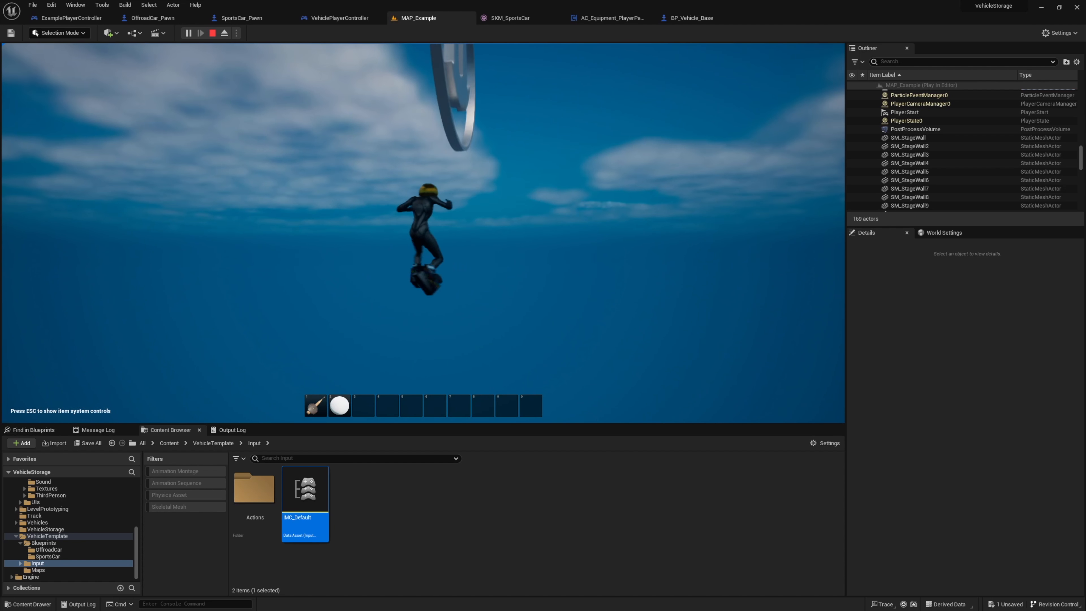
{"action": "key", "text": "Escape"}
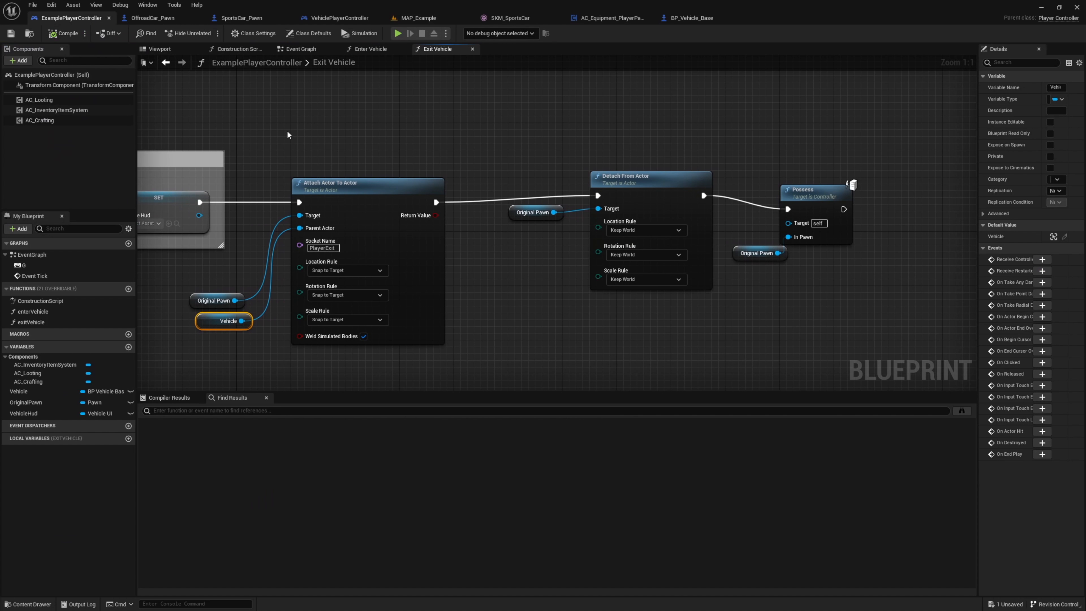
Align the attach, detach and possess nodes with the execution line, leaving a gap before Possess
{"action": "left_click", "coordinate": [453, 308]}
{"action": "left_click", "coordinate": [649, 233]}
{"action": "left_click_drag", "start_coordinate": [649, 232], "coordinate": [635, 232]}
{"action": "left_click_drag", "start_coordinate": [812, 187], "coordinate": [894, 186]}
{"action": "left_click_drag", "start_coordinate": [754, 231], "coordinate": [822, 231]}
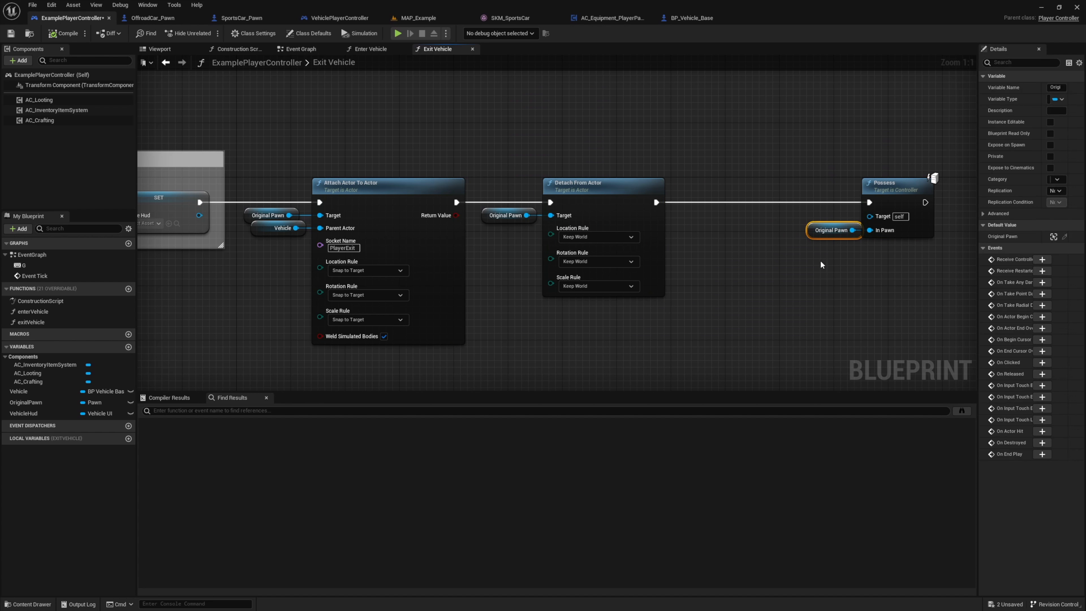
Duplicate the Original Pawn getter and create a Set Actor Enable Collision node from it
{"action": "left_click", "coordinate": [821, 264]}
{"action": "left_click", "coordinate": [505, 216]}
{"action": "key", "text": "ctrl+c"}
{"action": "key", "text": "ctrl+v"}
{"action": "left_click_drag", "start_coordinate": [730, 253], "coordinate": [742, 227]}
{"action": "type", "text": "set actor enable"}
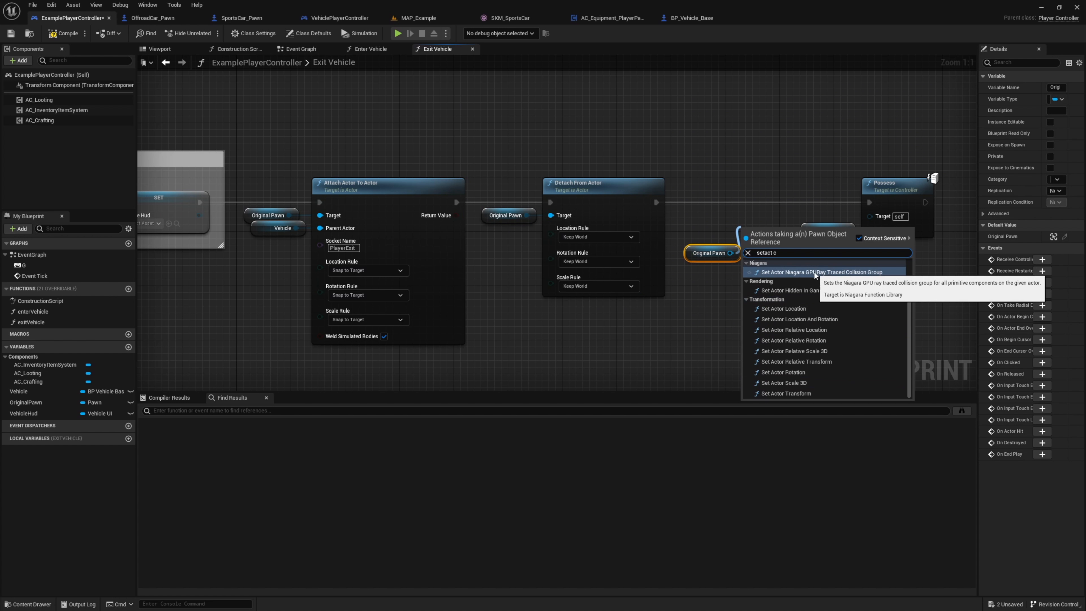
{"action": "left_click", "coordinate": [808, 271]}
Wire Set Actor Enable Collision between Detach From Actor and Possess with collision enabled, and space out the Possess nodes
{"action": "left_click_drag", "start_coordinate": [791, 253], "coordinate": [753, 204]}
{"action": "left_click_drag", "start_coordinate": [896, 247], "coordinate": [899, 248]}
{"action": "left_click_drag", "start_coordinate": [897, 186], "coordinate": [918, 186]}
{"action": "left_click_drag", "start_coordinate": [743, 150], "coordinate": [933, 260]}
{"action": "left_click_drag", "start_coordinate": [757, 186], "coordinate": [797, 186]}
{"action": "left_click", "coordinate": [713, 304]}
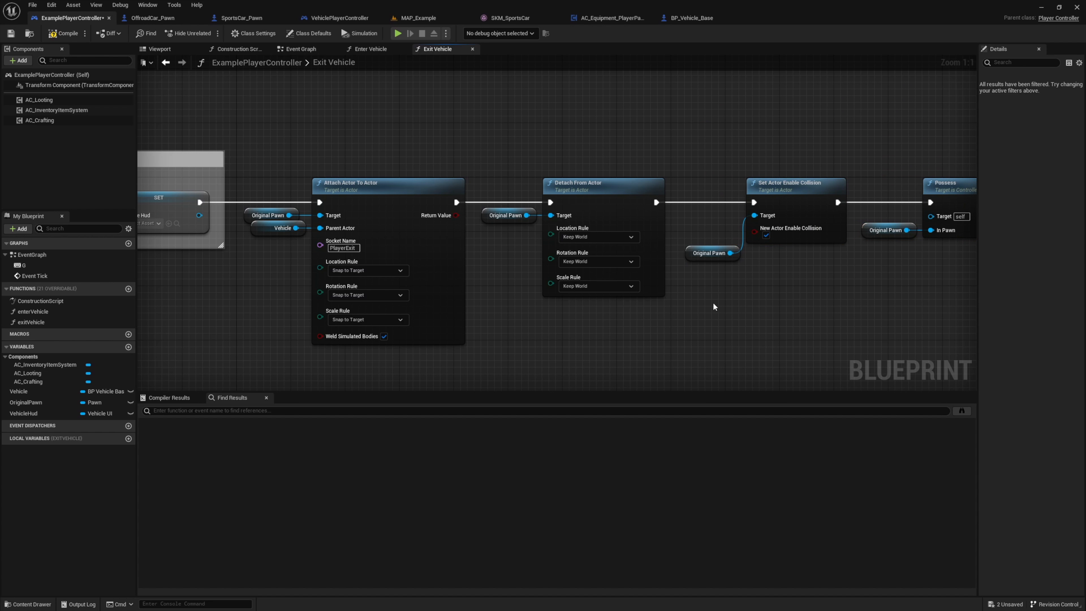
Playtest exiting the car, walking around it and trying to enter it again, then stop the session
{"action": "left_click", "coordinate": [397, 34]}
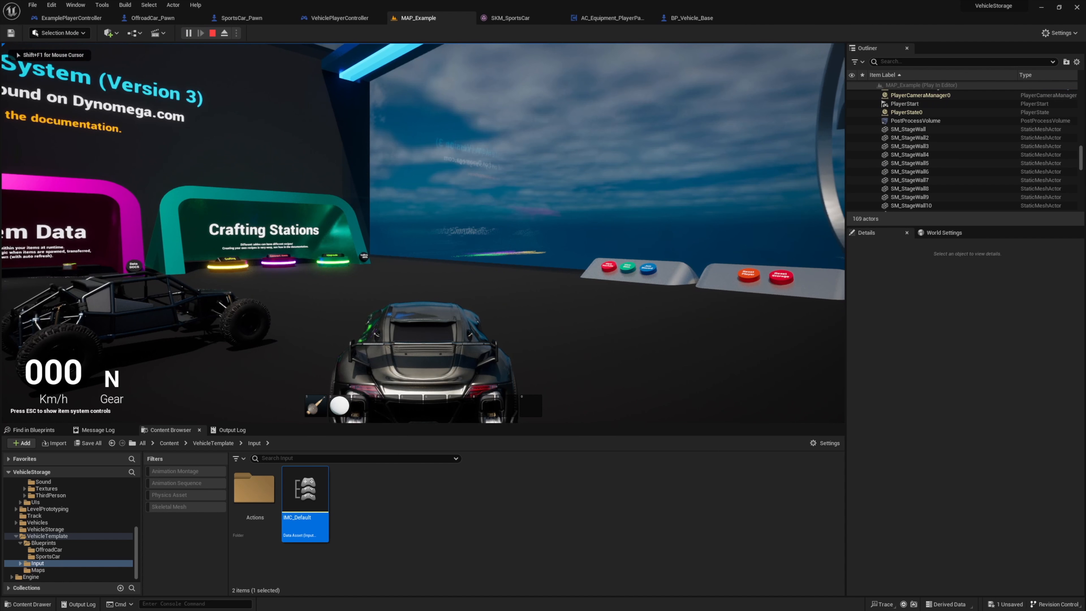
{"action": "key", "text": "g"}
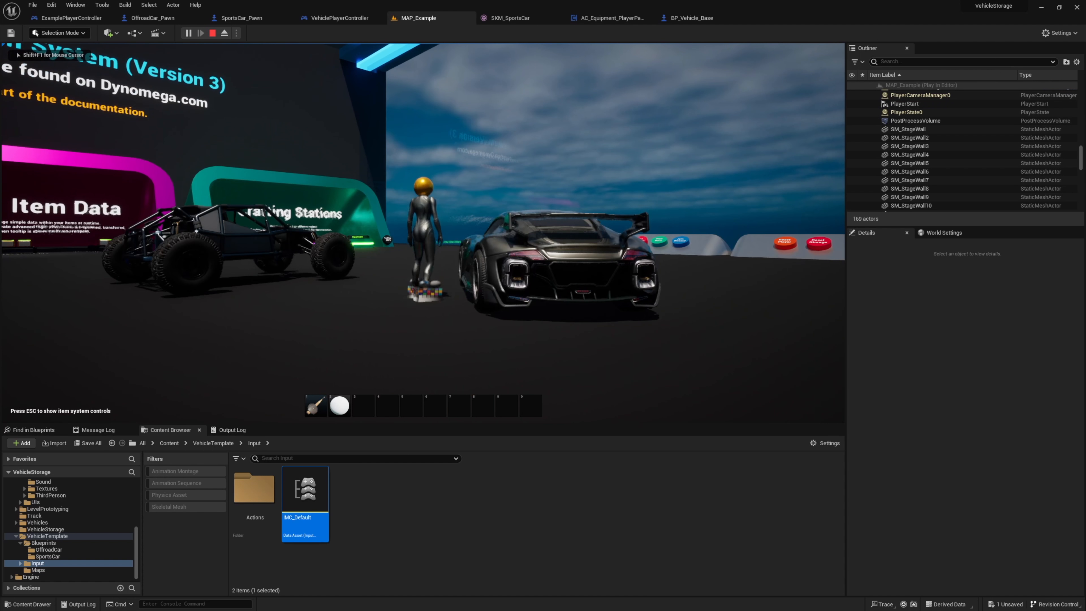
{"action": "key", "text": "w"}
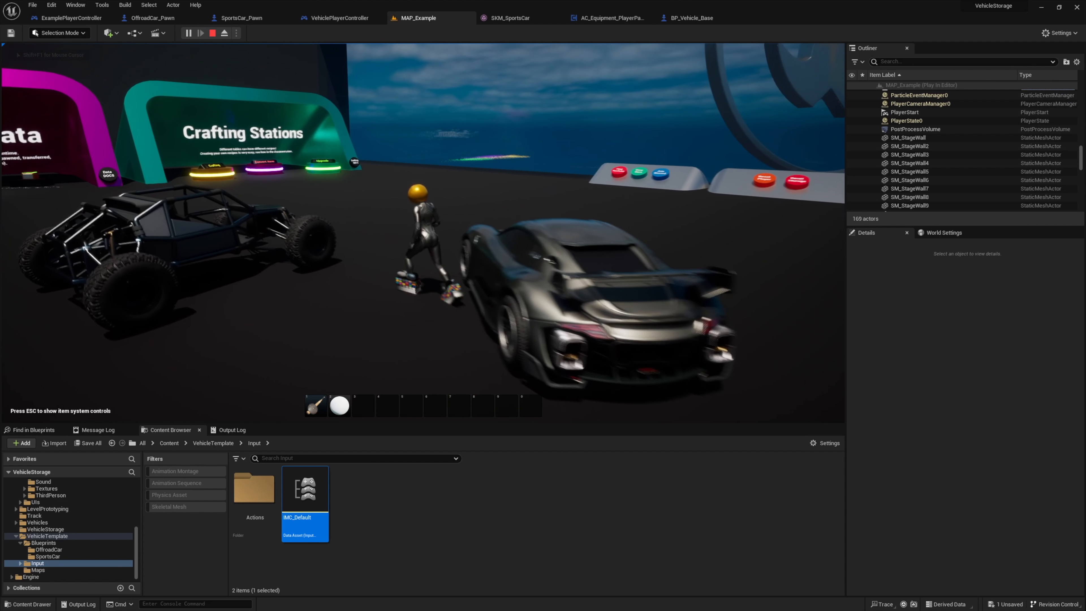
{"action": "key", "text": "a"}
{"action": "key", "text": "w"}
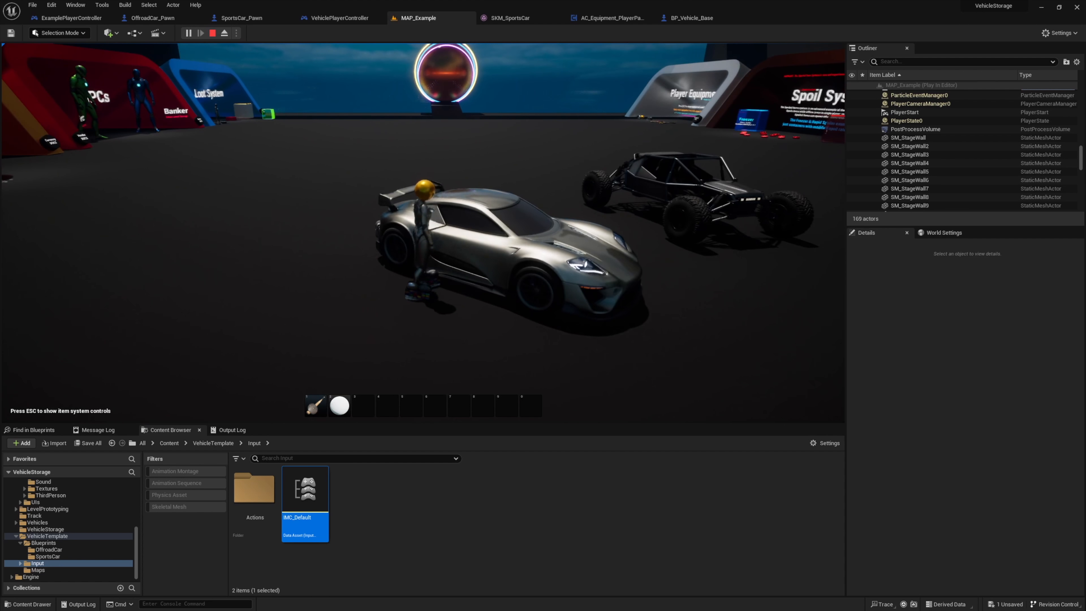
{"action": "key", "text": "g"}
{"action": "key", "text": "g"}
{"action": "key", "text": "d"}
{"action": "key", "text": "a"}
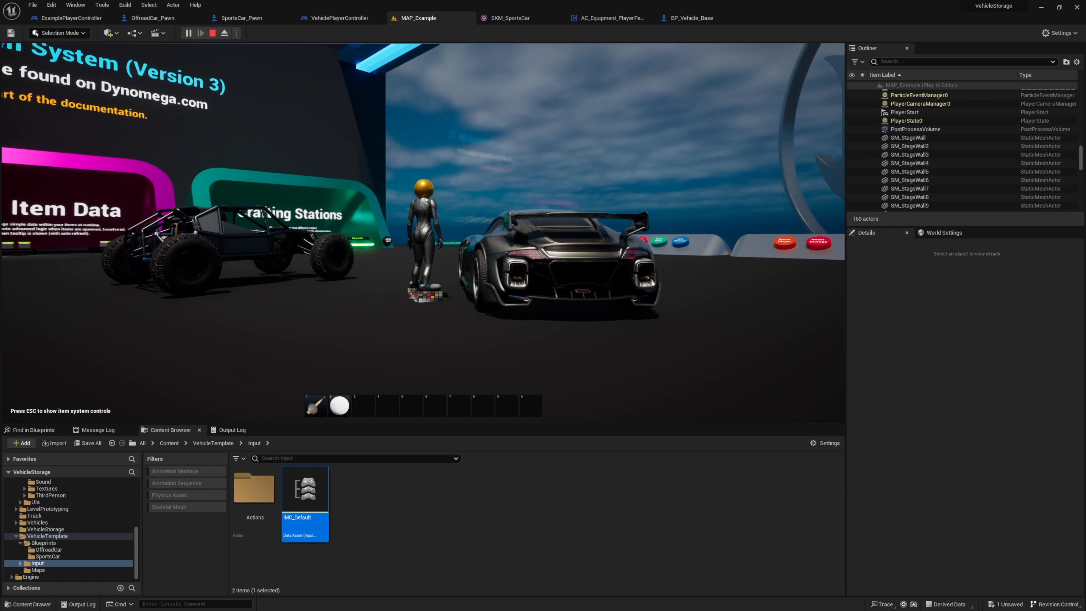
{"action": "key", "text": "a"}
{"action": "key", "text": "d"}
{"action": "key", "text": "Escape"}
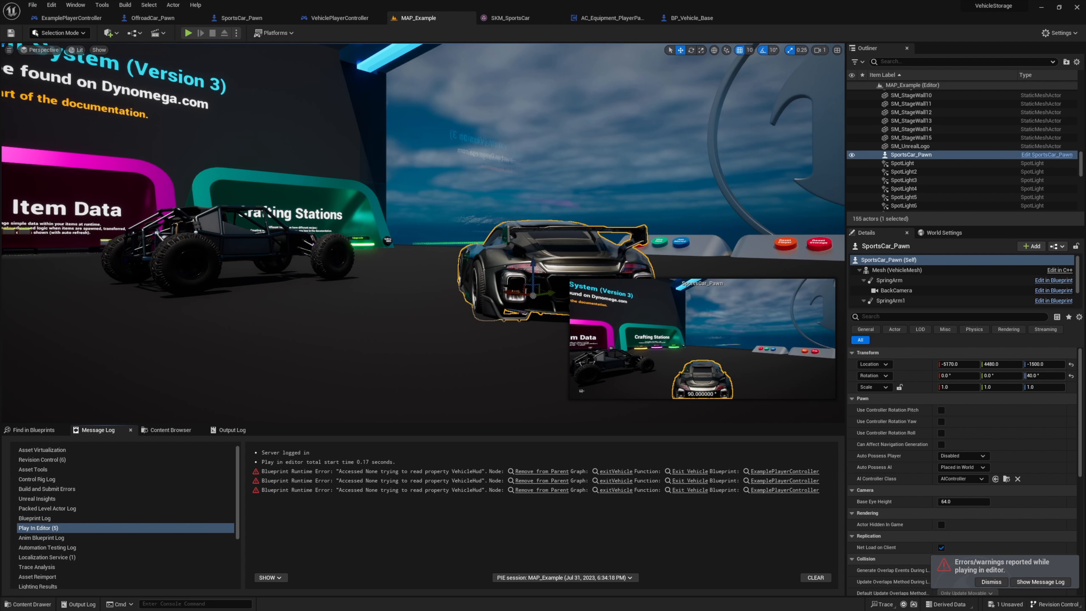
Add a Set Vehicle node with no value after Possess in exitVehicle and space it from Possess
{"action": "left_click", "coordinate": [71, 18]}
{"action": "right_click_drag", "start_coordinate": [607, 171], "coordinate": [156, 166]}
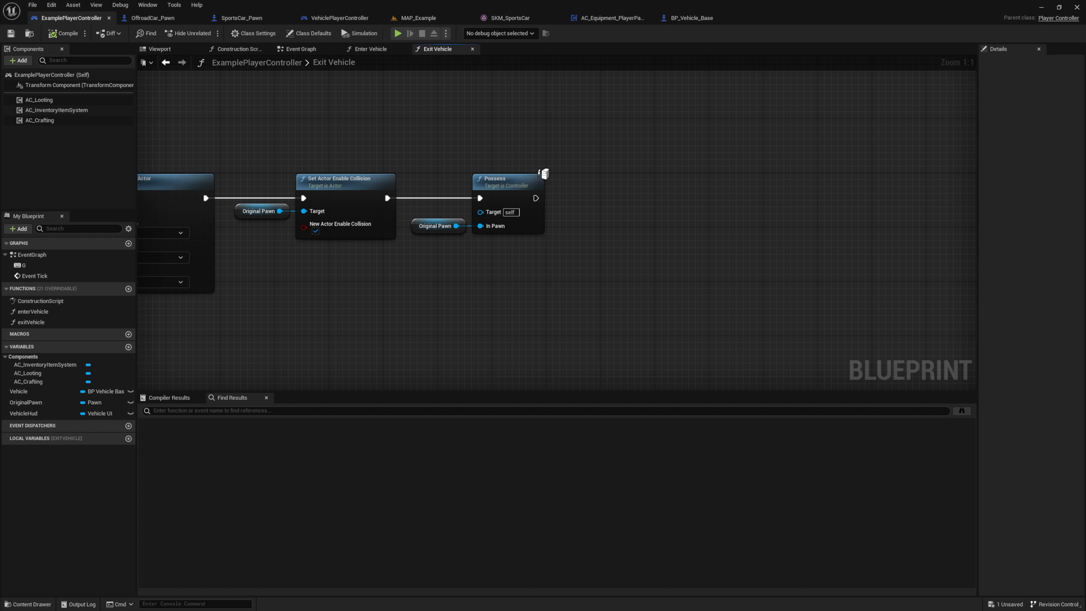
{"action": "left_click_drag", "start_coordinate": [18, 391], "coordinate": [565, 181], "text": "alt"}
{"action": "left_click_drag", "start_coordinate": [536, 198], "coordinate": [575, 192]}
{"action": "right_click_drag", "start_coordinate": [615, 197], "coordinate": [939, 189]}
{"action": "left_click_drag", "start_coordinate": [918, 187], "coordinate": [952, 187]}
Wrap the attach, detach, collision and possess nodes in a comment titled "Original pawn"
{"action": "left_click_drag", "start_coordinate": [308, 141], "coordinate": [911, 282]}
{"action": "type", "text": "cOrig"}
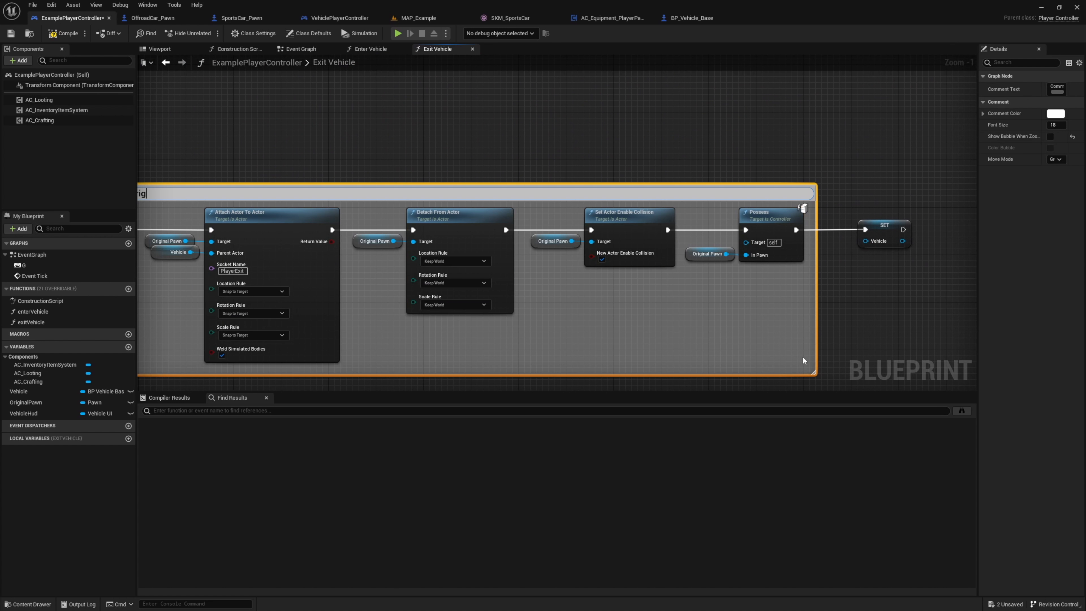
{"action": "type", "text": "inal pawn"}
{"action": "key", "text": "Return"}
{"action": "right_click_drag", "start_coordinate": [344, 174], "coordinate": [434, 162]}
{"action": "left_click", "coordinate": [434, 163]}
Wrap the Set Vehicle node in a comment titled "Clear vehicle so we can get in next time"
{"action": "right_click_drag", "start_coordinate": [582, 112], "coordinate": [309, 121]}
{"action": "left_click_drag", "start_coordinate": [611, 230], "coordinate": [632, 229]}
{"action": "type", "text": "cClear vehicl"}
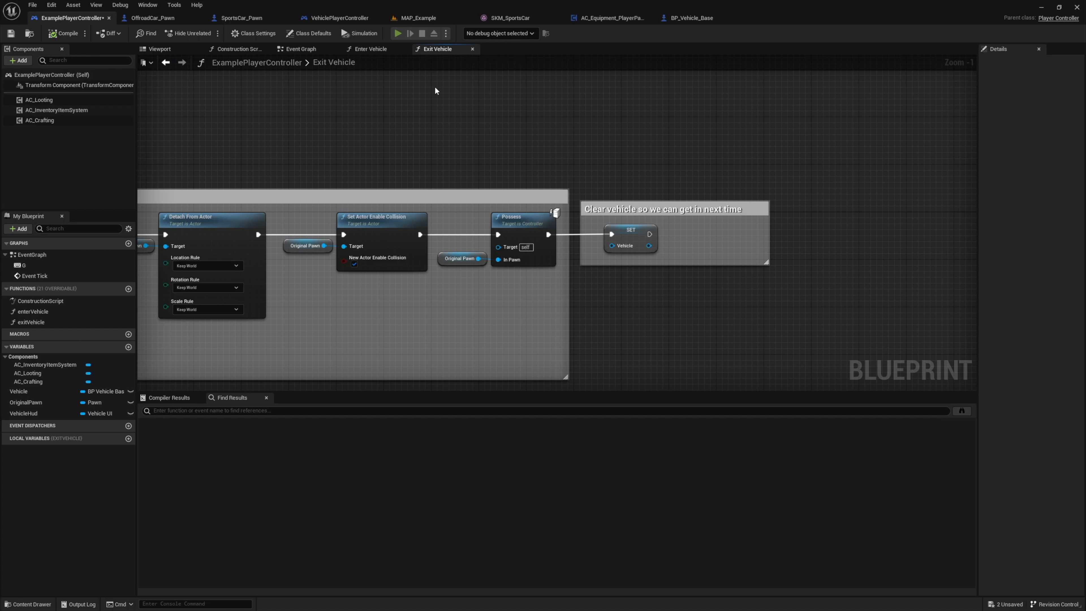
Playtest repeatedly entering, driving and exiting the sports car, then stop the session
{"action": "left_click", "coordinate": [398, 33]}
{"action": "key", "text": "g"}
{"action": "key", "text": "g"}
{"action": "key", "text": "g"}
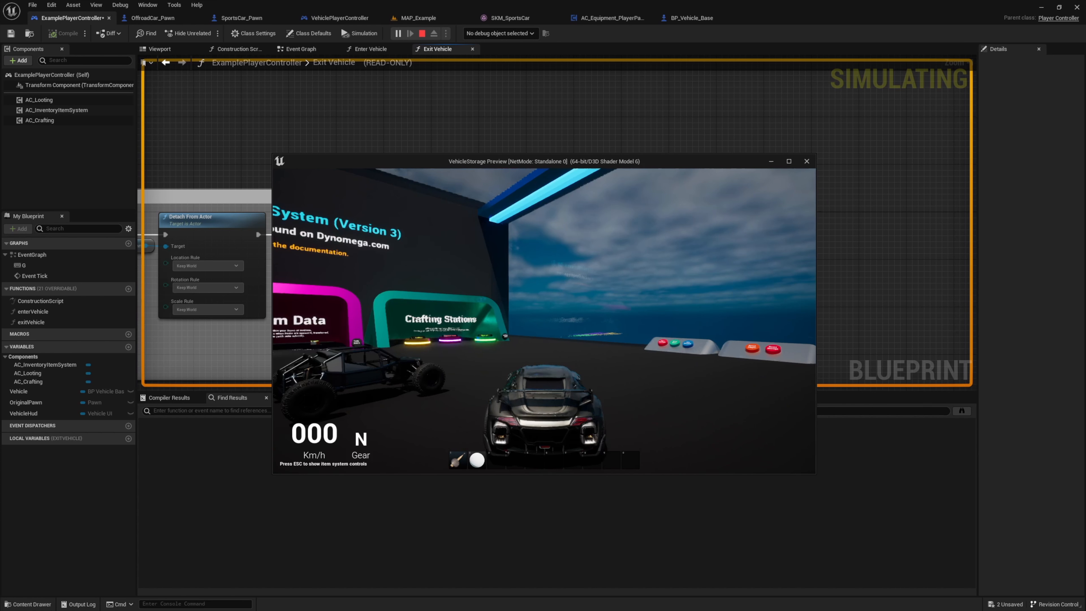
{"action": "key", "text": "w"}
{"action": "key", "text": "g"}
{"action": "key", "text": "a"}
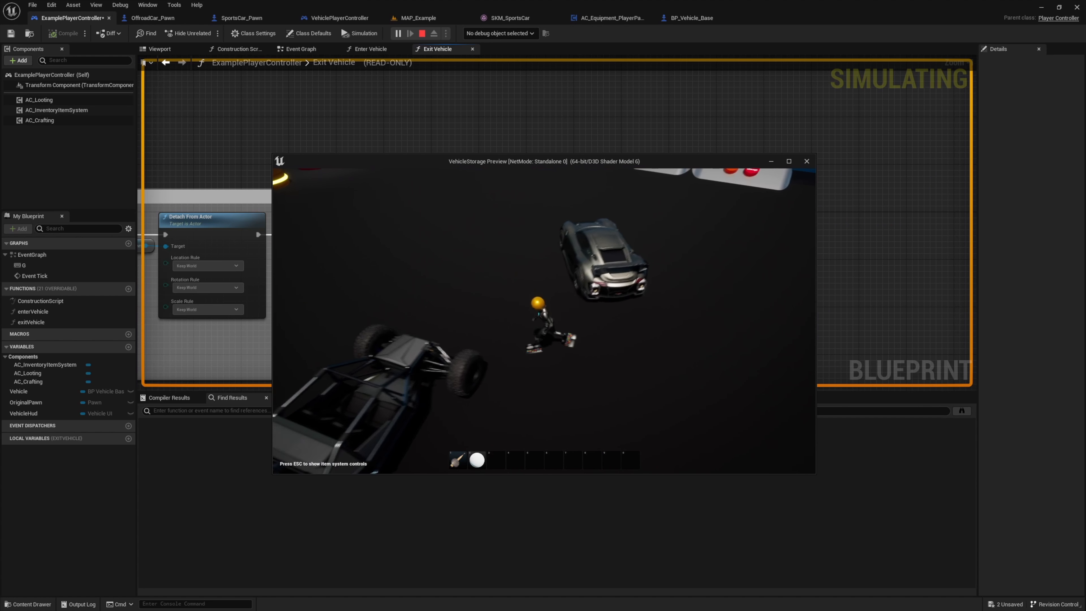
{"action": "key", "text": "w"}
{"action": "key", "text": "g"}
{"action": "key", "text": "s"}
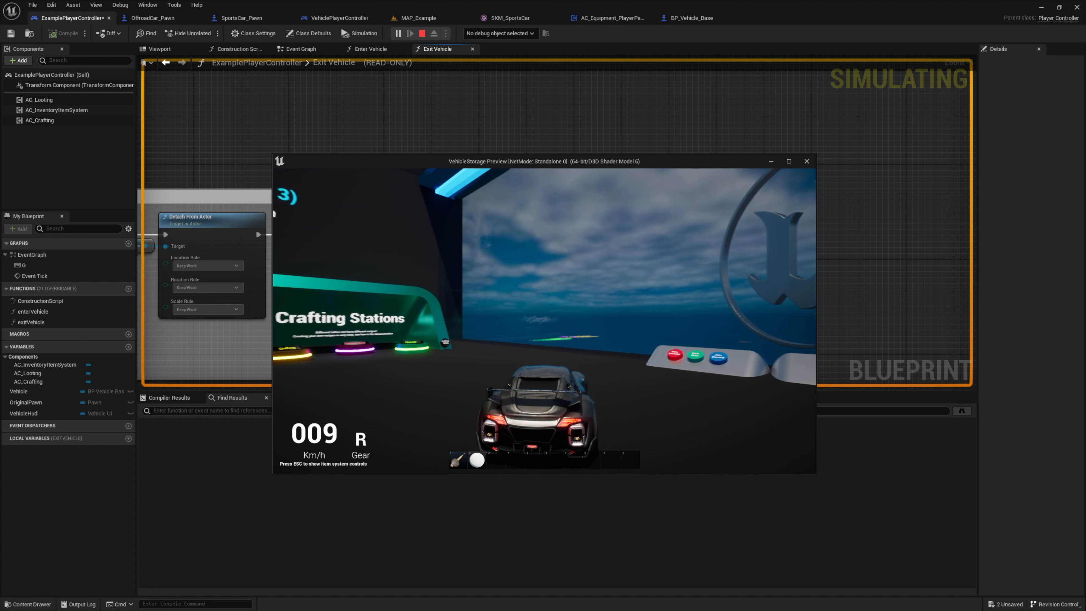
{"action": "key", "text": "g"}
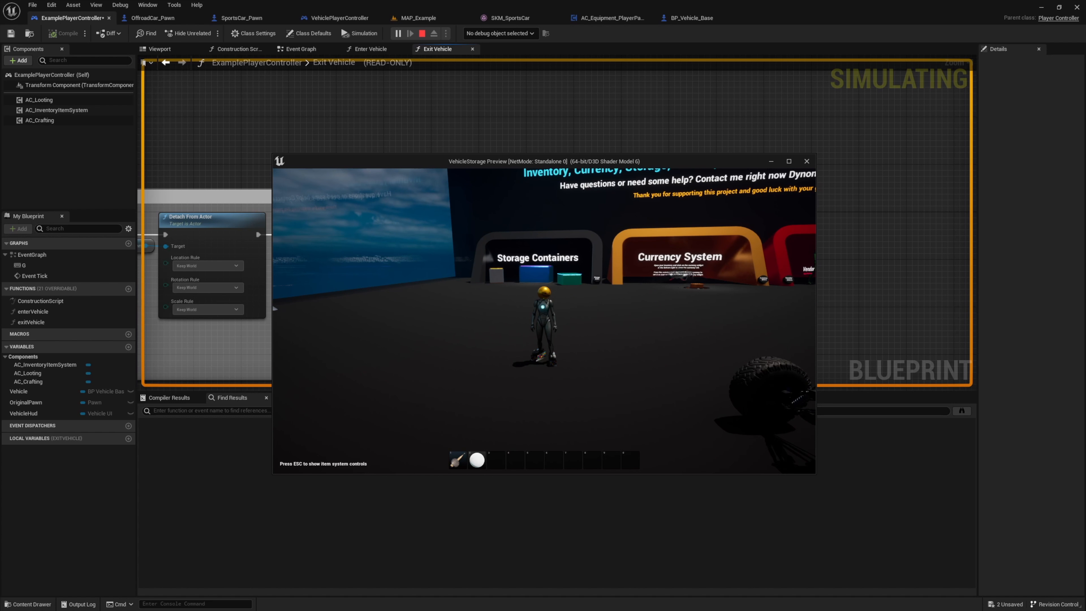
{"action": "key", "text": "Escape"}
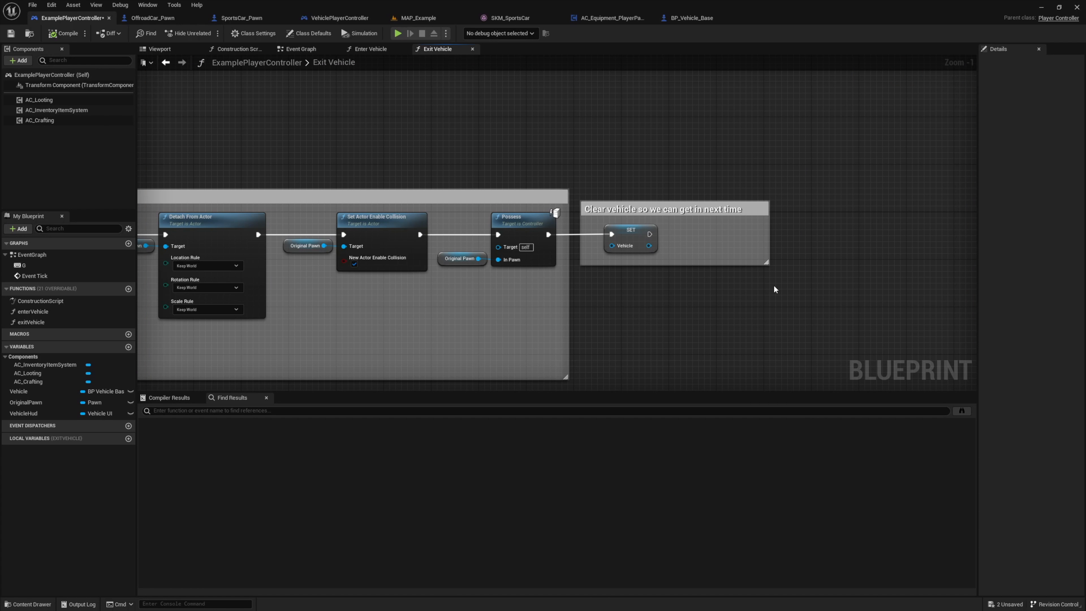
Shift the "Clear vehicle so we can get in next time" comment right and nudge Possess and its Original Pawn getter to the right
{"action": "key", "text": "Right"}
{"action": "key", "text": "Right"}
{"action": "key", "text": "Right"}
{"action": "key", "text": "Right"}
{"action": "key", "text": "Right"}
{"action": "key", "text": "Right"}
{"action": "key", "text": "Right"}
{"action": "key", "text": "Right"}
{"action": "key", "text": "Right"}
{"action": "key", "text": "Right"}
{"action": "key", "text": "Right"}
{"action": "key", "text": "Right"}
{"action": "key", "text": "Right"}
{"action": "key", "text": "Right"}
{"action": "key", "text": "Right"}
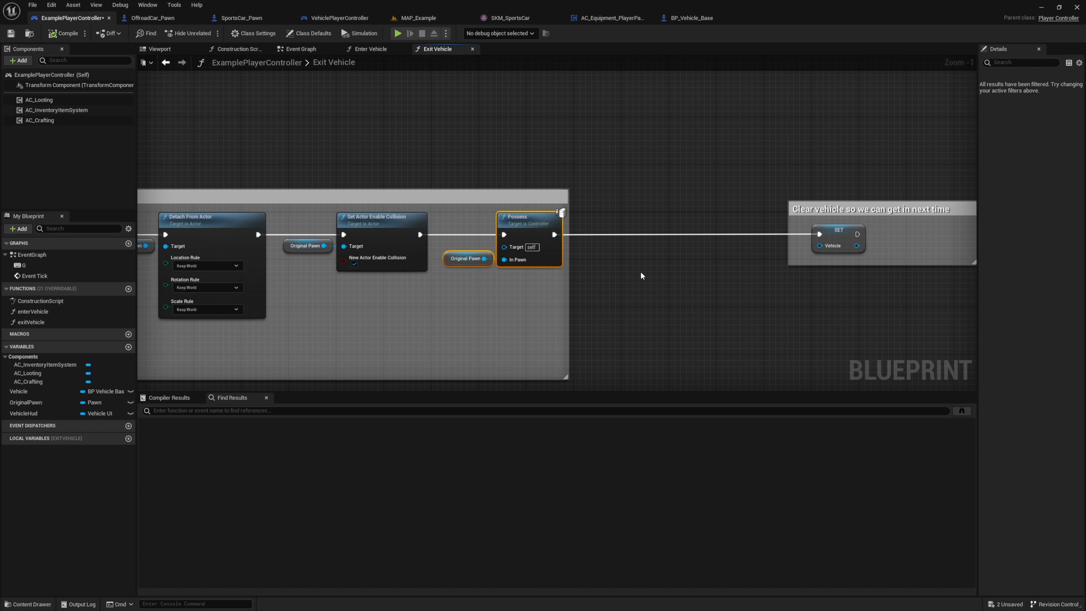
Wrap Possess and its Original Pawn getter in a comment titled "Posses original pawn"
{"action": "right_click_drag", "start_coordinate": [772, 334], "coordinate": [657, 324]}
{"action": "left_click_drag", "start_coordinate": [550, 174], "coordinate": [652, 314]}
{"action": "type", "text": "c"}
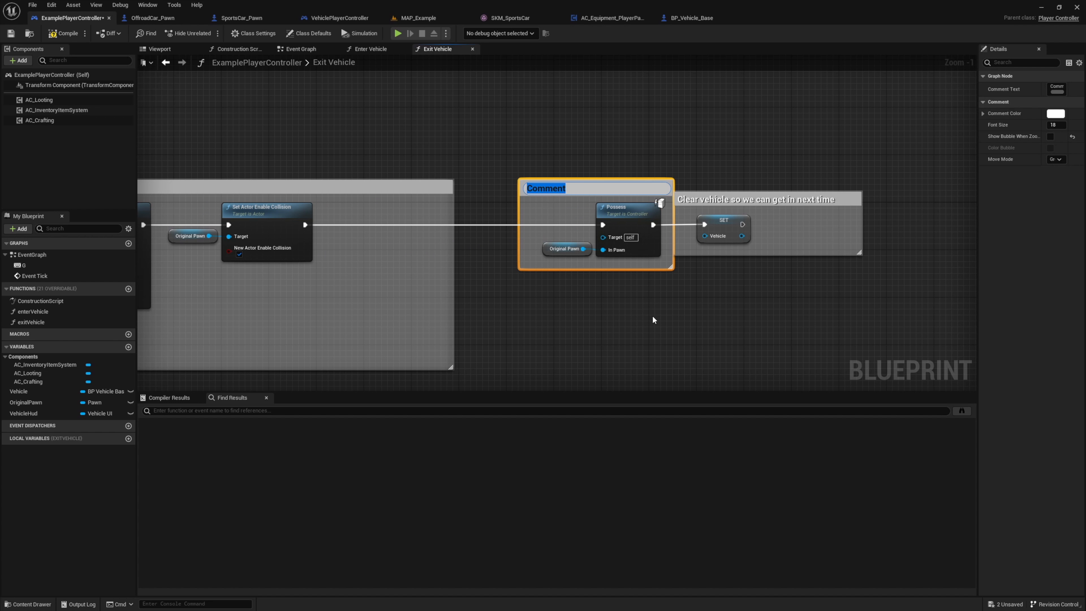
{"action": "type", "text": "Posses original pawn"}
{"action": "key", "text": "Return"}
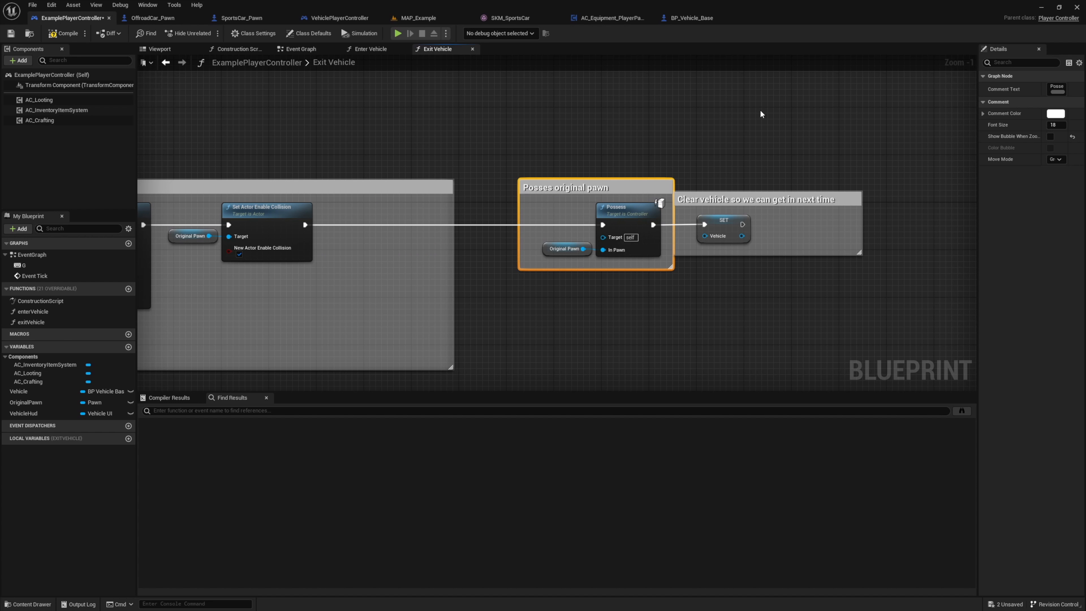
Move the "Posses original pawn" and "Clear vehicle" groups right, and narrow the comment ending at Set Actor Enable Collision
{"action": "left_click", "coordinate": [757, 198]}
{"action": "key", "text": "Right"}
{"action": "key", "text": "Right"}
{"action": "key", "text": "Right"}
{"action": "left_click_drag", "start_coordinate": [504, 154], "coordinate": [861, 384]}
{"action": "key", "text": "Right"}
{"action": "key", "text": "Right"}
{"action": "key", "text": "Right"}
{"action": "key", "text": "Right"}
{"action": "key", "text": "Right"}
{"action": "key", "text": "Right"}
{"action": "key", "text": "Right"}
{"action": "key", "text": "Right"}
{"action": "key", "text": "Right"}
{"action": "key", "text": "Right"}
{"action": "right_click_drag", "start_coordinate": [547, 188], "coordinate": [485, 273]}
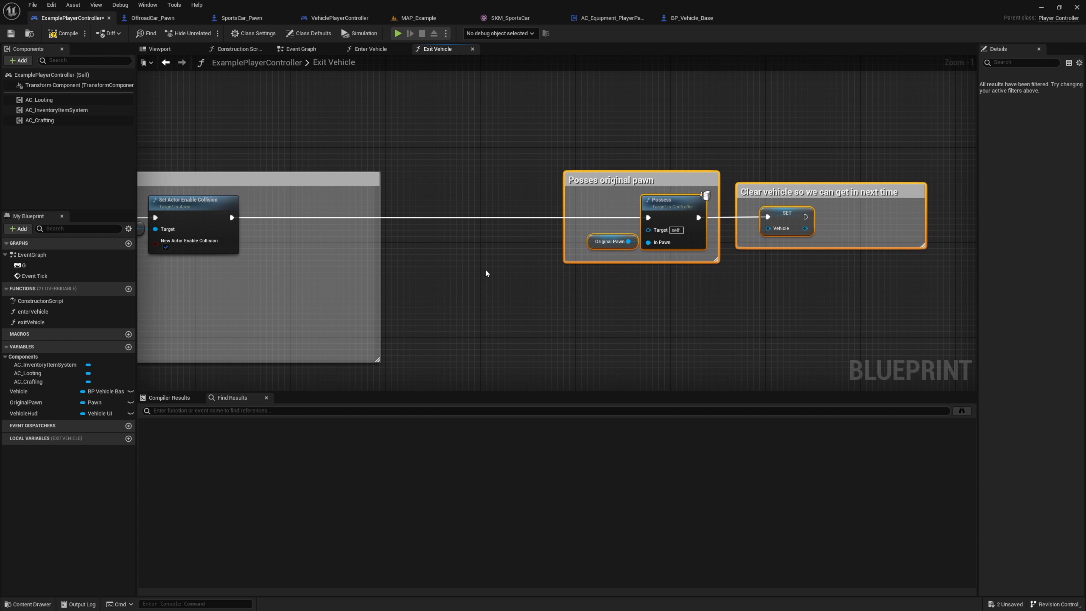
{"action": "left_click_drag", "start_coordinate": [378, 261], "coordinate": [185, 270]}
{"action": "right_click_drag", "start_coordinate": [301, 278], "coordinate": [430, 264]}
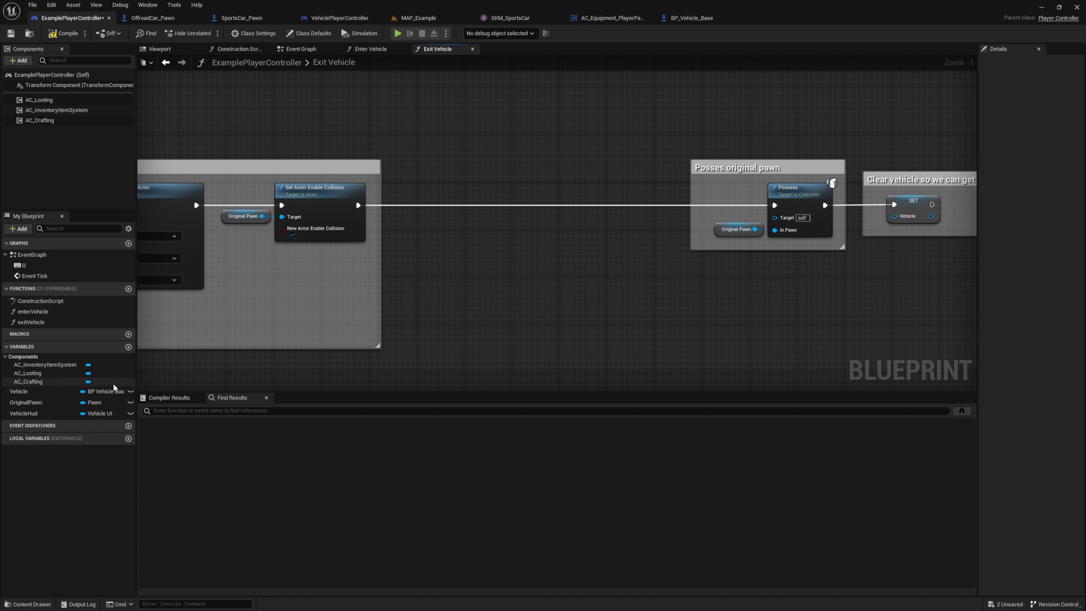
Get the Vehicle's Vehicle Movement Component and add Stop Movement Immediately on it between Set Actor Enable Collision and Possess
{"action": "left_click_drag", "start_coordinate": [115, 387], "coordinate": [557, 277], "text": "ctrl"}
{"action": "left_click", "coordinate": [570, 444]}
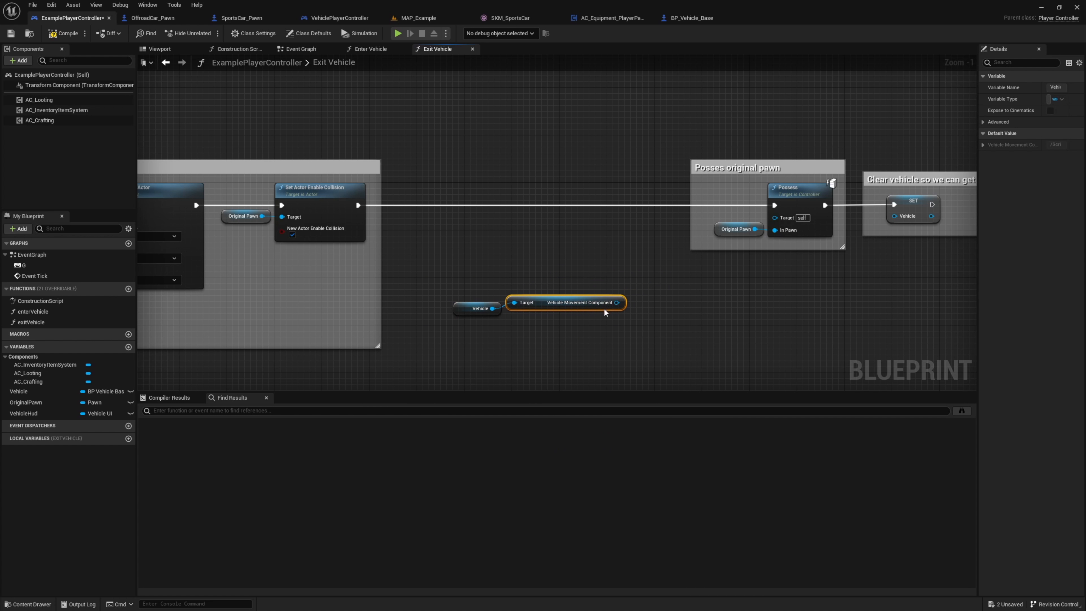
{"action": "left_click_drag", "start_coordinate": [617, 302], "coordinate": [537, 207]}
{"action": "left_click", "coordinate": [726, 395]}
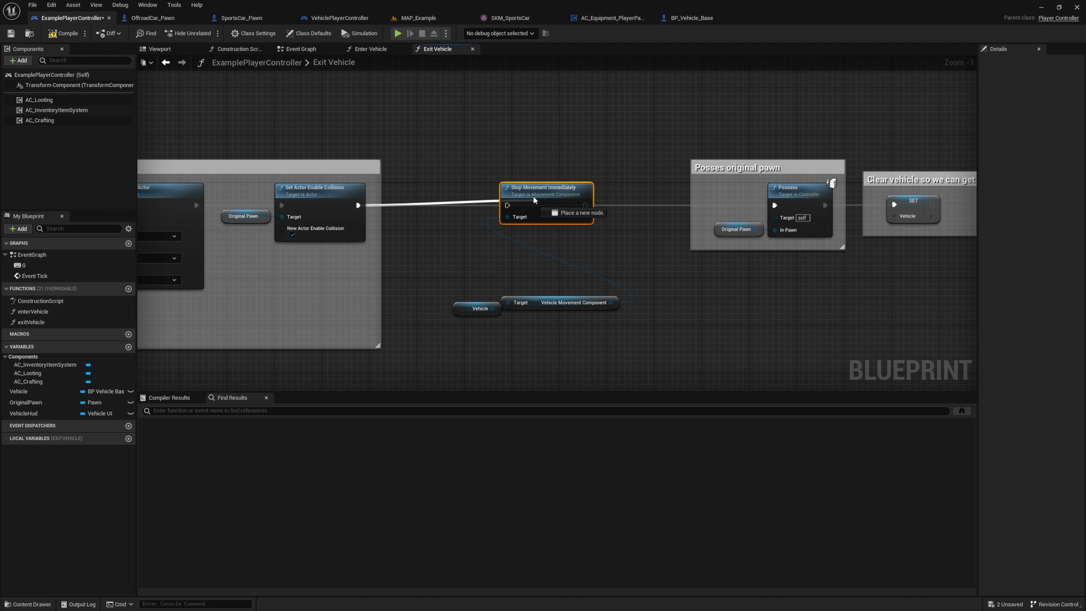
Playtest exiting the moving sports car to check that it stops, walk around it and get back in
{"action": "left_click", "coordinate": [397, 33]}
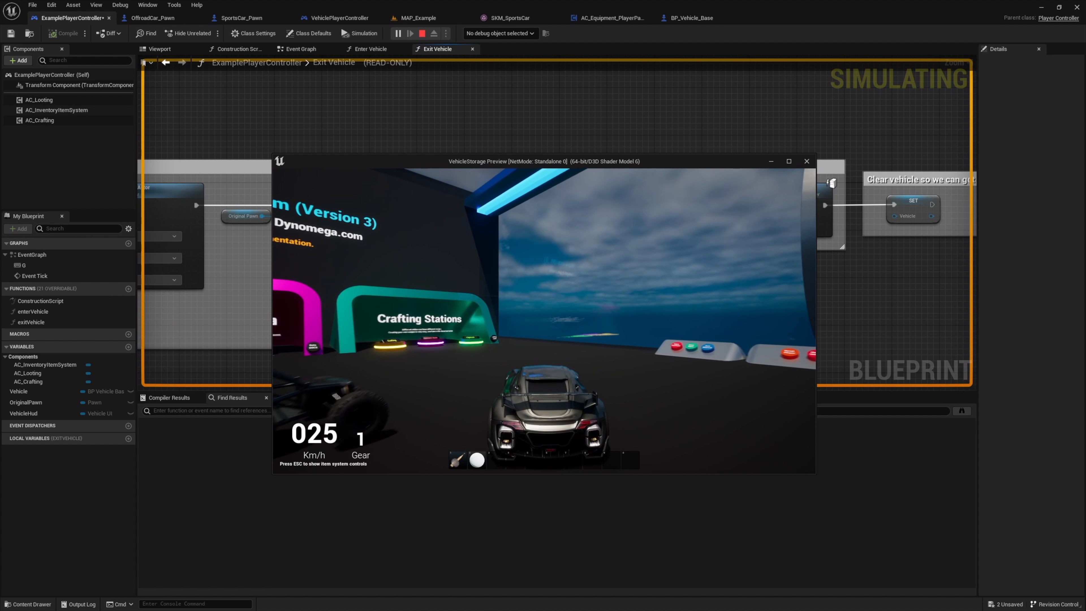
{"action": "key", "text": "g"}
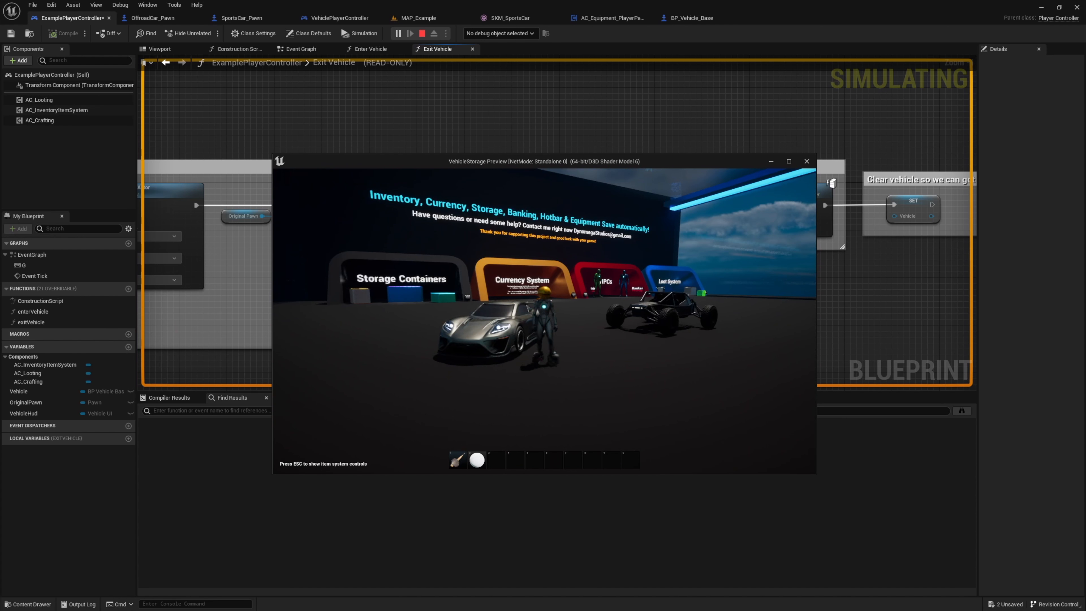
{"action": "key", "text": "d"}
{"action": "key", "text": "a"}
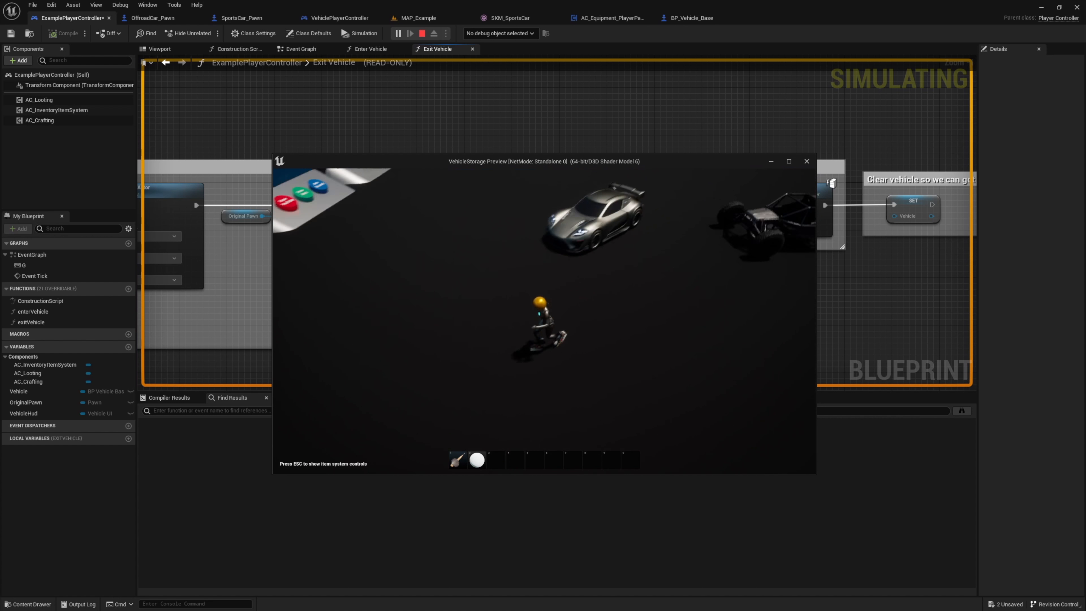
{"action": "key", "text": "w"}
{"action": "key", "text": "g"}
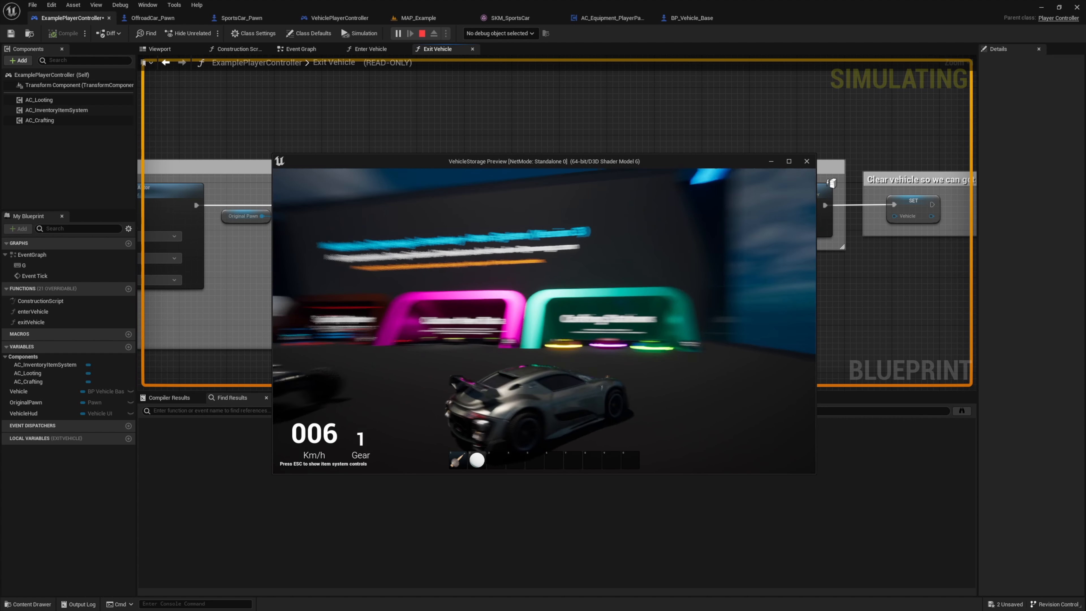
Switch to the front camera and test driving the car forward, in reverse and around turns
{"action": "key", "text": "Tab"}
{"action": "key", "text": "s"}
{"action": "key", "text": "a"}
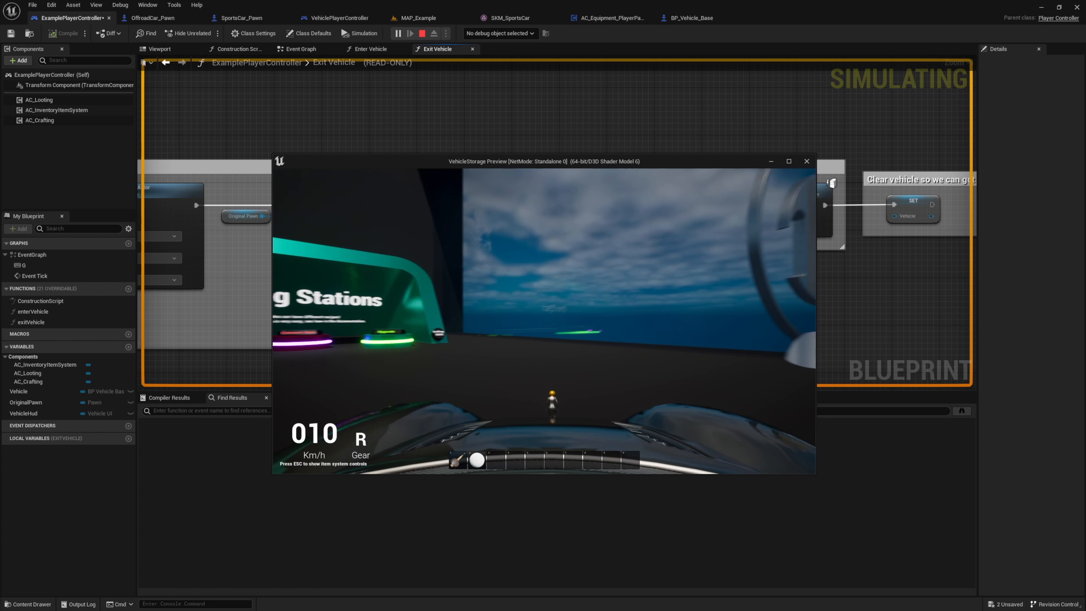
{"action": "key", "text": "w"}
{"action": "key", "text": "s"}
{"action": "key", "text": "d"}
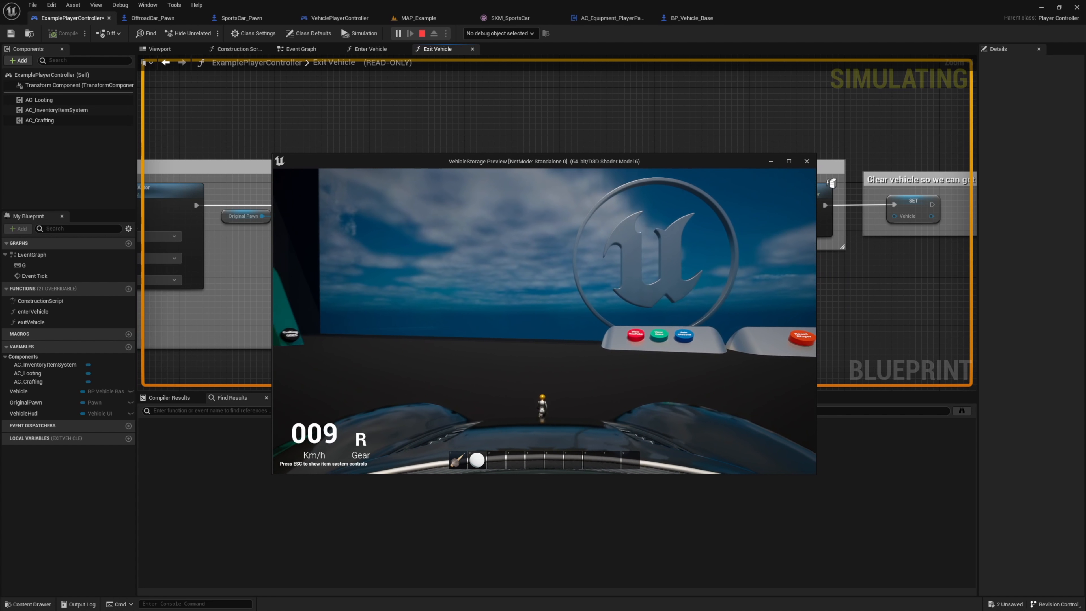
{"action": "key", "text": "w"}
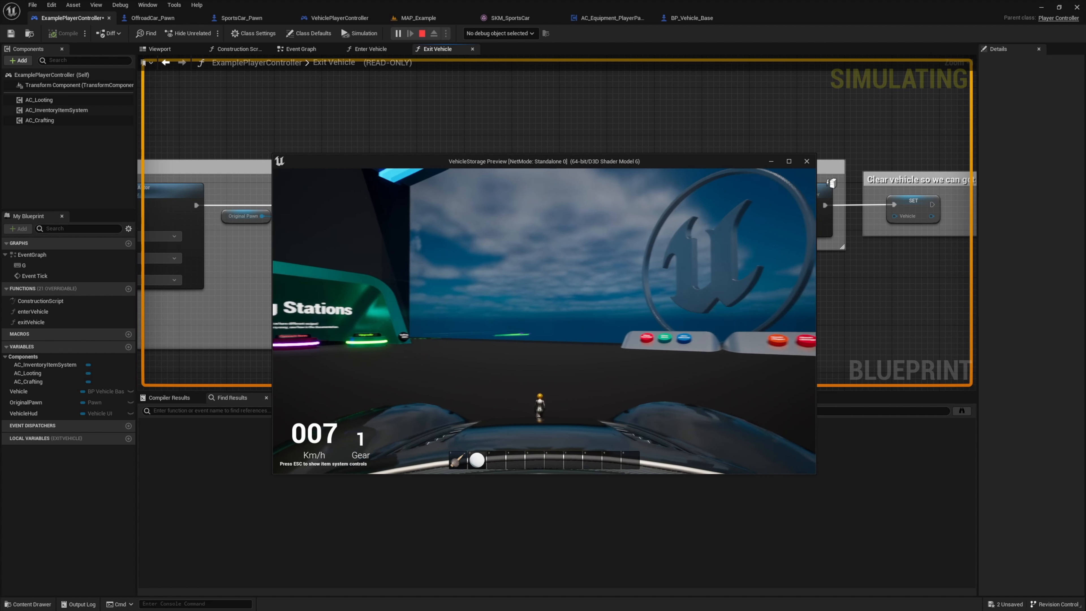
{"action": "key", "text": "a"}
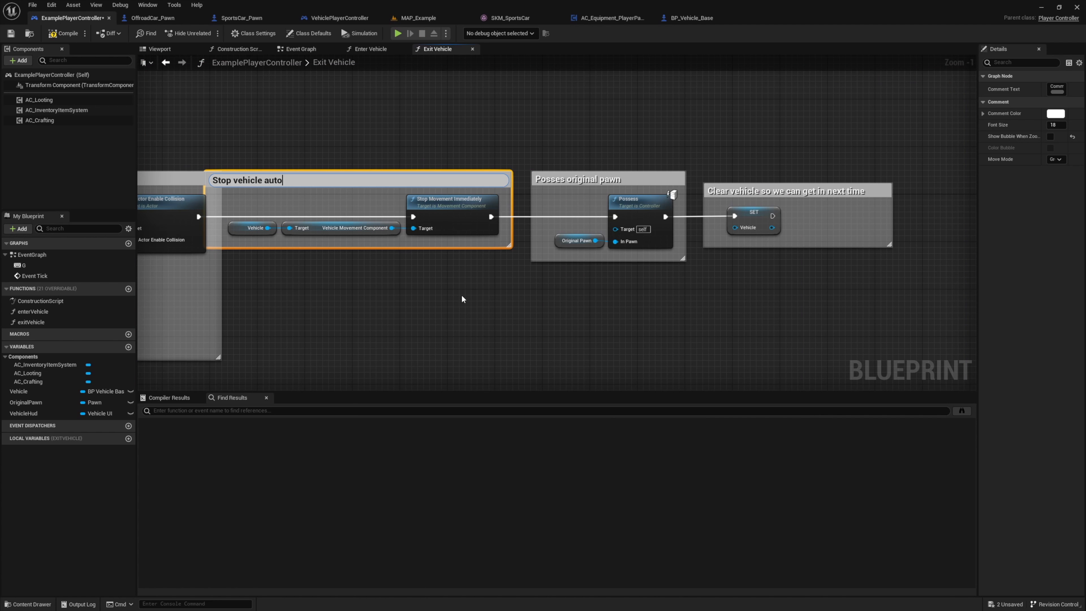
Complete the "Stop vehicle auto" comment title around Stop Movement Immediately with "move", and select the comment groups after it
{"action": "type", "text": "move"}
{"action": "key", "text": "Return"}
{"action": "left_click_drag", "start_coordinate": [618, 132], "coordinate": [799, 242], "text": "shift"}
In the enterVehicle function, connect a Vehicle getter to the In Pawn input of Possess
{"action": "left_click", "coordinate": [370, 48]}
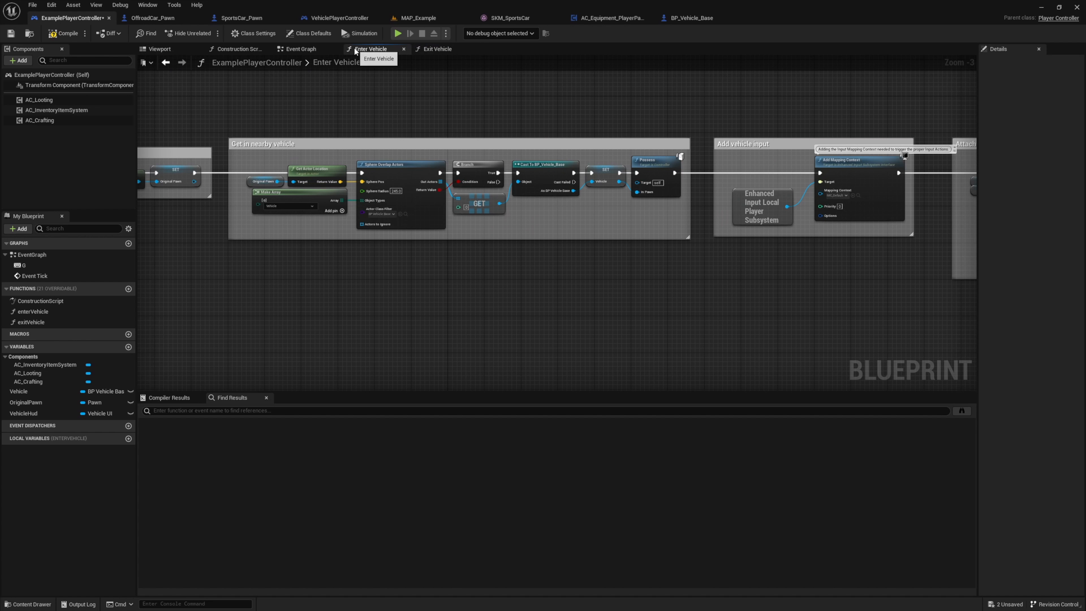
{"action": "right_click_drag", "start_coordinate": [365, 194], "coordinate": [267, 180]}
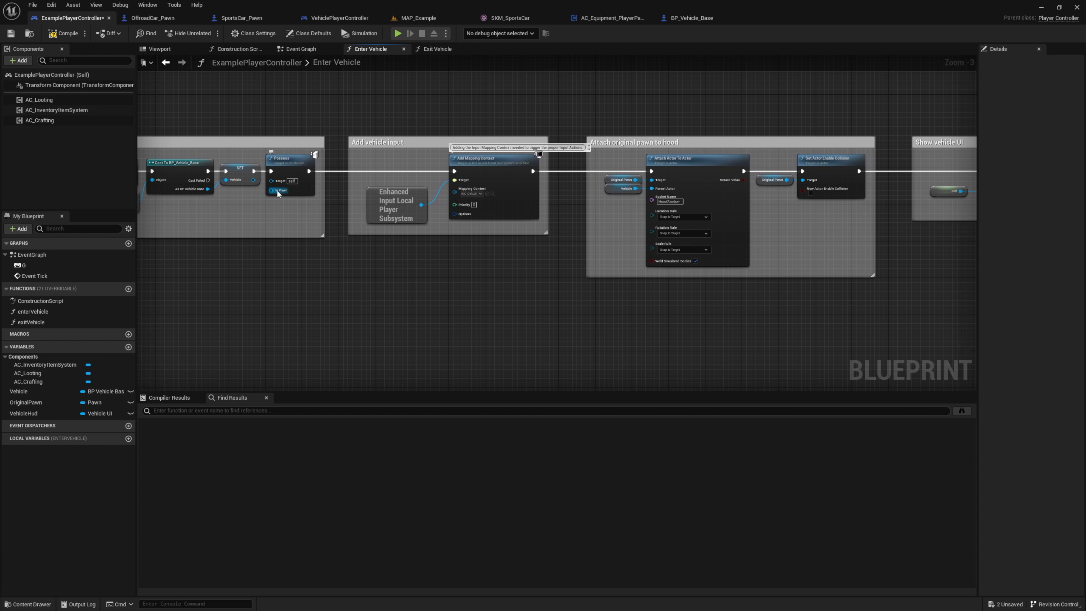
{"action": "left_click_drag", "start_coordinate": [277, 191], "coordinate": [248, 207]}
{"action": "type", "text": "get ve"}
{"action": "left_click", "coordinate": [293, 258]}
Move Possess and the nodes after it out of the "Get in nearby vehicle" comment, and wrap Possess in a comment titled "Get in vehicle"
{"action": "left_click_drag", "start_coordinate": [331, 93], "coordinate": [1055, 351]}
{"action": "right_click_drag", "start_coordinate": [182, 297], "coordinate": [524, 322]}
{"action": "left_click_drag", "start_coordinate": [436, 190], "coordinate": [669, 190]}
{"action": "left_click_drag", "start_coordinate": [650, 235], "coordinate": [627, 216]}
{"action": "left_click_drag", "start_coordinate": [601, 171], "coordinate": [713, 251]}
{"action": "type", "text": "cGet in vehicle"}
Shift the groups from "Get in vehicle" onward to the right and shorten the comment ending at Set Vehicle
{"action": "right_click_drag", "start_coordinate": [712, 252], "coordinate": [402, 252]}
{"action": "left_click_drag", "start_coordinate": [244, 113], "coordinate": [1051, 332]}
{"action": "right_click_drag", "start_coordinate": [470, 291], "coordinate": [680, 294]}
{"action": "left_click_drag", "start_coordinate": [551, 171], "coordinate": [579, 170]}
{"action": "left_click", "coordinate": [436, 240]}
{"action": "left_click_drag", "start_coordinate": [382, 219], "coordinate": [323, 218]}
Add an Original Pawn getter, cast it to Character, and add Stop Movement Immediately for its Character Movement
{"action": "left_click_drag", "start_coordinate": [26, 402], "coordinate": [322, 281], "text": "ctrl"}
{"action": "type", "text": "cast c"}
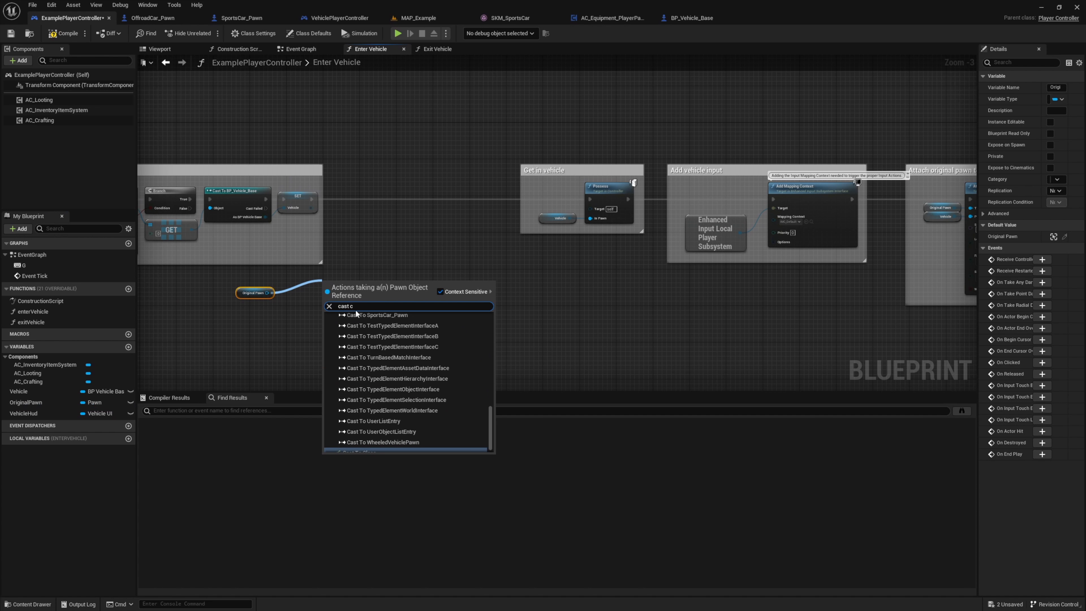
{"action": "type", "text": "har"}
{"action": "left_click", "coordinate": [373, 328]}
{"action": "left_click_drag", "start_coordinate": [370, 308], "coordinate": [407, 303]}
{"action": "type", "text": "stop mov"}
{"action": "left_click", "coordinate": [483, 341]}
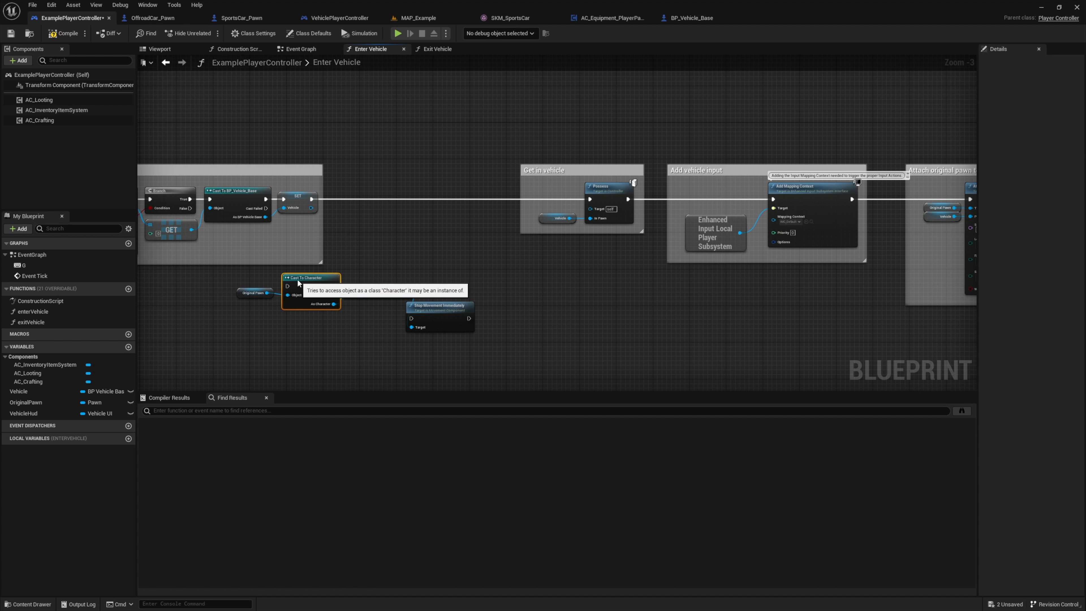
Connect Cast To Character's execution to Stop Movement Immediately and align the new nodes in a row
{"action": "left_click_drag", "start_coordinate": [298, 280], "coordinate": [302, 281]}
{"action": "left_click_drag", "start_coordinate": [446, 310], "coordinate": [338, 286]}
{"action": "left_click_drag", "start_coordinate": [444, 274], "coordinate": [454, 273]}
{"action": "left_click_drag", "start_coordinate": [364, 303], "coordinate": [372, 303]}
{"action": "left_click_drag", "start_coordinate": [250, 297], "coordinate": [260, 297]}
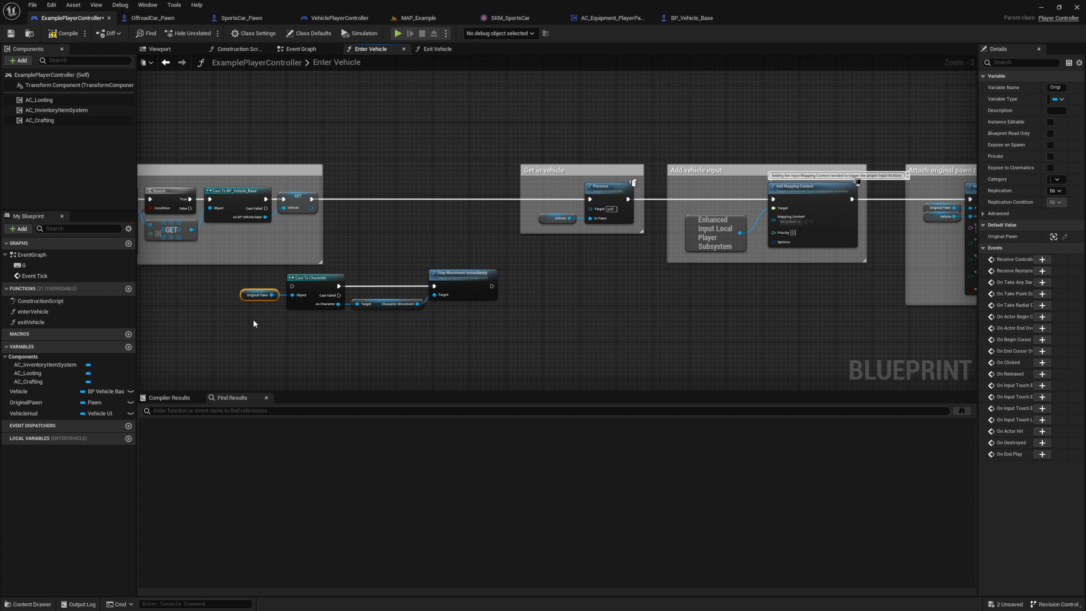
Move the character stop nodes into the gap before "Get in vehicle" and wire their execution between Set Vehicle and Possess
{"action": "right_click_drag", "start_coordinate": [468, 133], "coordinate": [295, 163]}
{"action": "left_click_drag", "start_coordinate": [293, 162], "coordinate": [1039, 337]}
{"action": "right_click_drag", "start_coordinate": [205, 363], "coordinate": [947, 320]}
{"action": "mouse_move", "coordinate": [496, 265]}
{"action": "left_mouse_down"}
{"action": "mouse_move", "coordinate": [540, 265]}
{"action": "mouse_move", "coordinate": [500, 264]}
{"action": "left_mouse_up"}
{"action": "left_click_drag", "start_coordinate": [519, 317], "coordinate": [337, 270]}
{"action": "left_click_drag", "start_coordinate": [385, 264], "coordinate": [467, 177]}
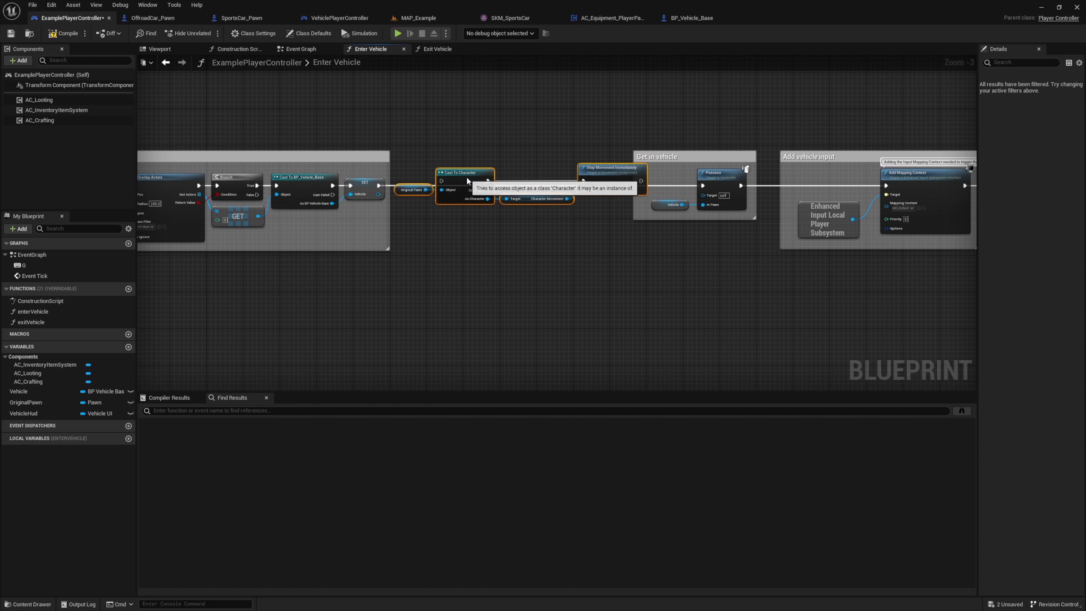
{"action": "left_click_drag", "start_coordinate": [379, 186], "coordinate": [443, 185]}
{"action": "left_click_drag", "start_coordinate": [642, 186], "coordinate": [702, 185]}
Wrap the cast and Stop Movement Immediately nodes in a comment titled "Stop character moving" and place it clear of Set Vehicle
{"action": "right_click_drag", "start_coordinate": [684, 266], "coordinate": [330, 284]}
{"action": "left_click_drag", "start_coordinate": [329, 284], "coordinate": [974, 145]}
{"action": "right_click_drag", "start_coordinate": [299, 274], "coordinate": [812, 257]}
{"action": "type", "text": "cSt"}
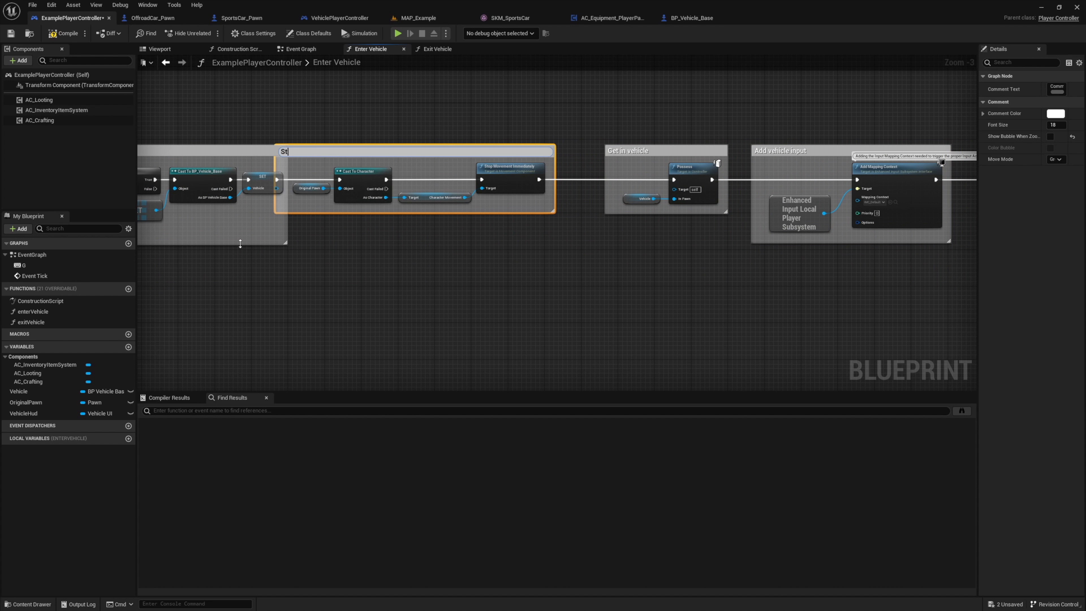
{"action": "left_click_drag", "start_coordinate": [439, 152], "coordinate": [471, 151]}
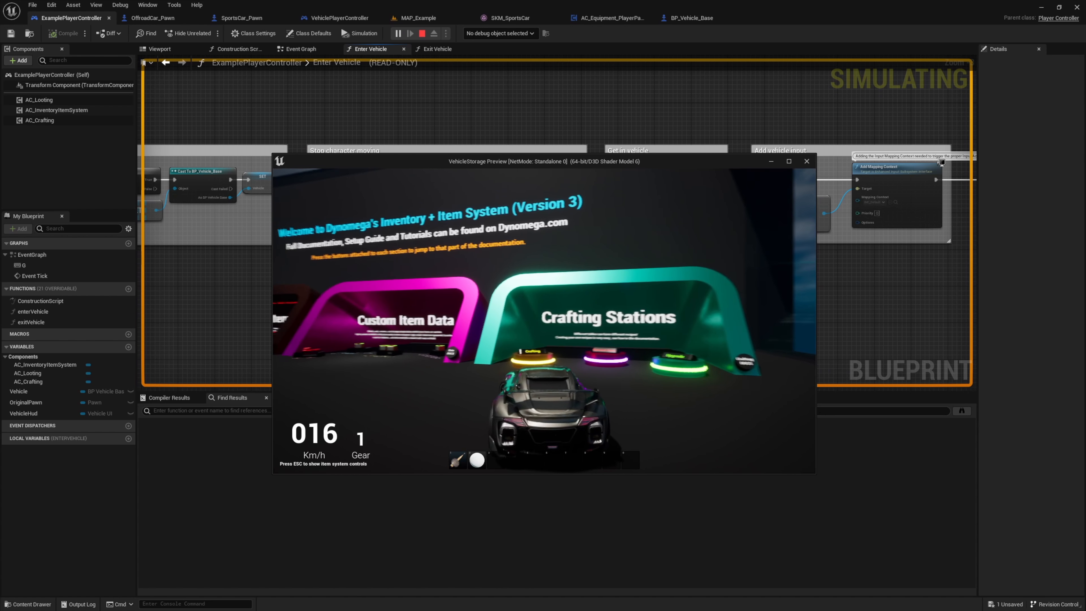
Playtest turning the sports car in the front camera view, exit it and walk to the off-road car
{"action": "key", "text": "Tab"}
{"action": "key", "text": "a"}
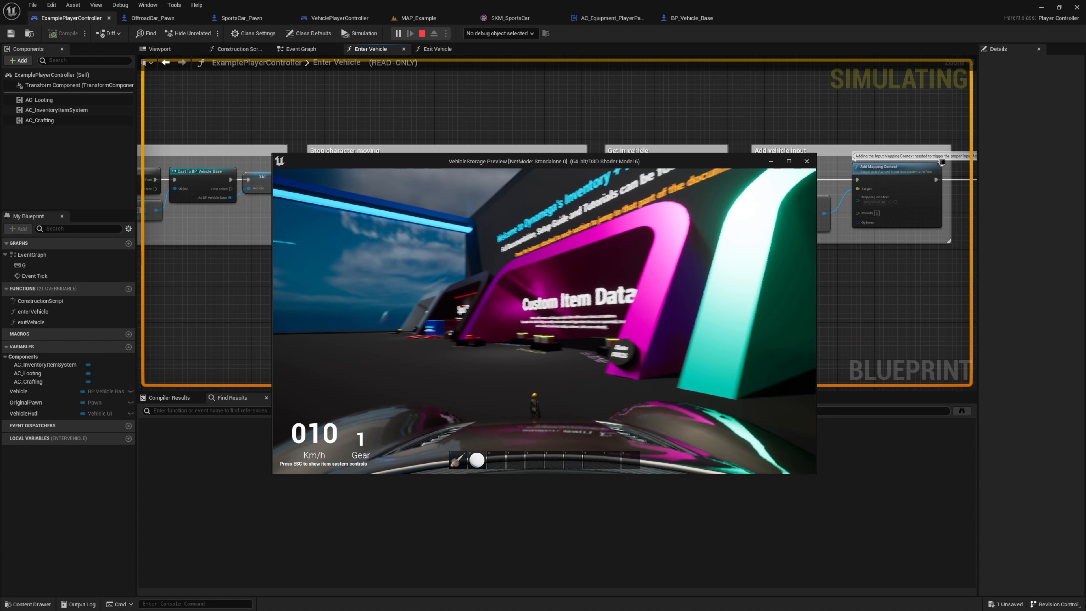
{"action": "key", "text": "g"}
{"action": "key", "text": "w"}
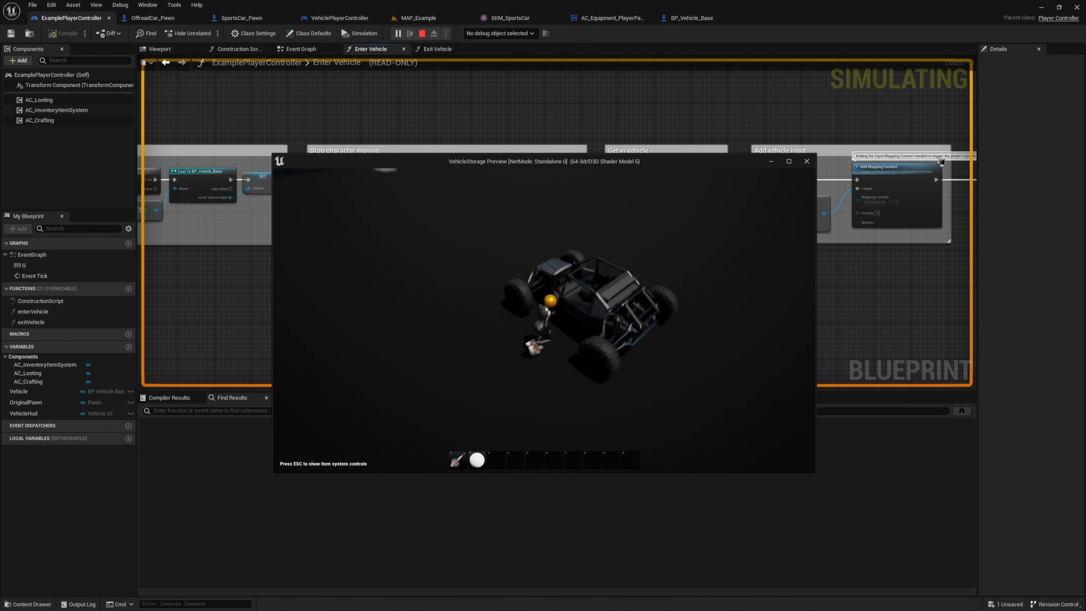
Test entering the off-road car, switching its camera, driving it both ways and exiting, then stop the session
{"action": "key", "text": "g"}
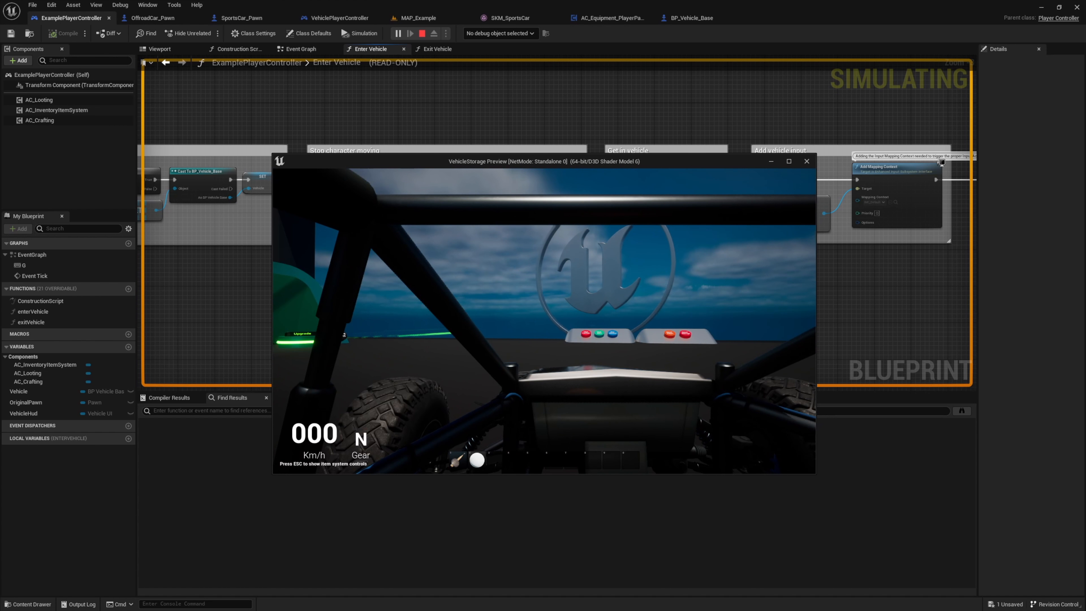
{"action": "key", "text": "Tab"}
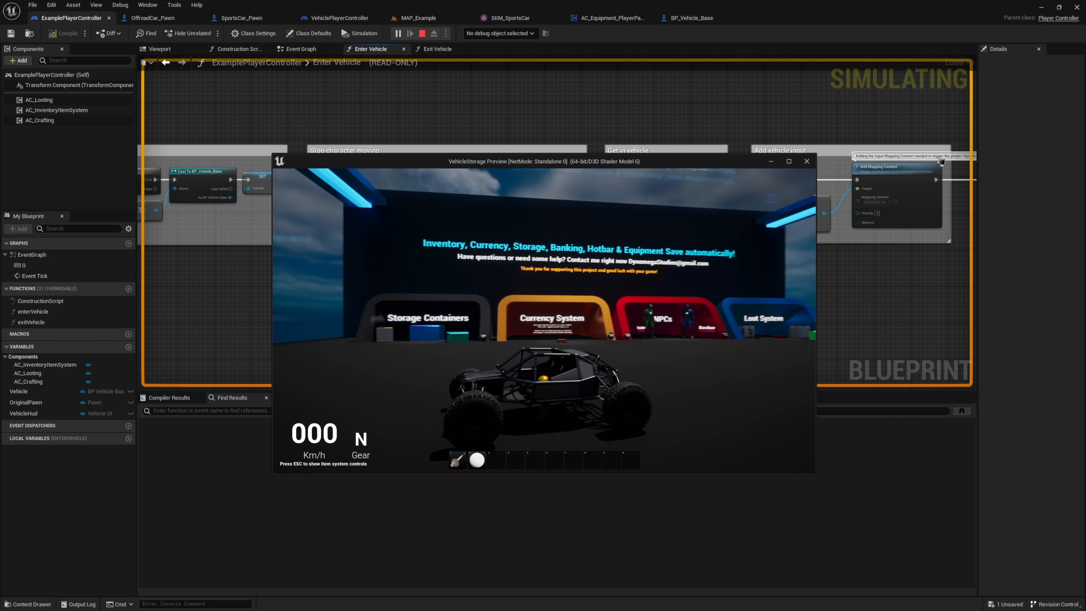
{"action": "key", "text": "w"}
{"action": "key", "text": "s"}
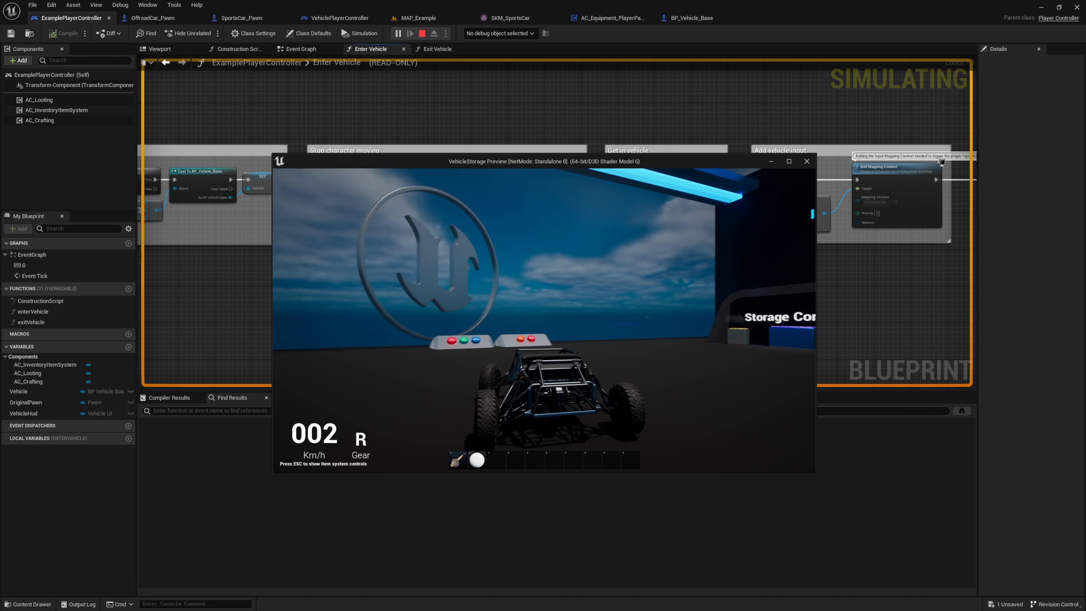
{"action": "key", "text": "w"}
{"action": "key", "text": "g"}
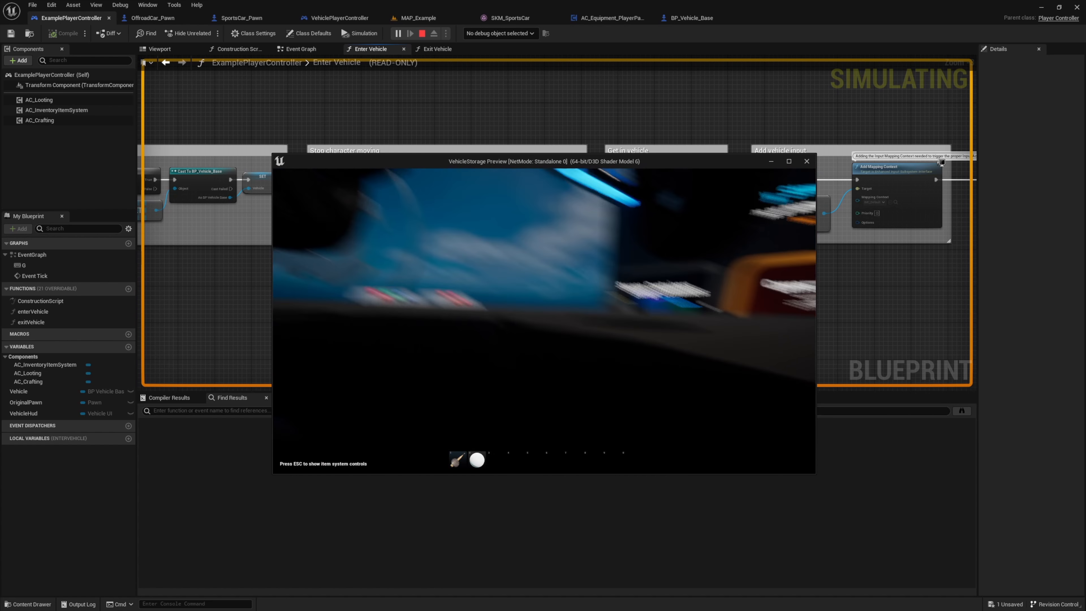
{"action": "key", "text": "Escape"}
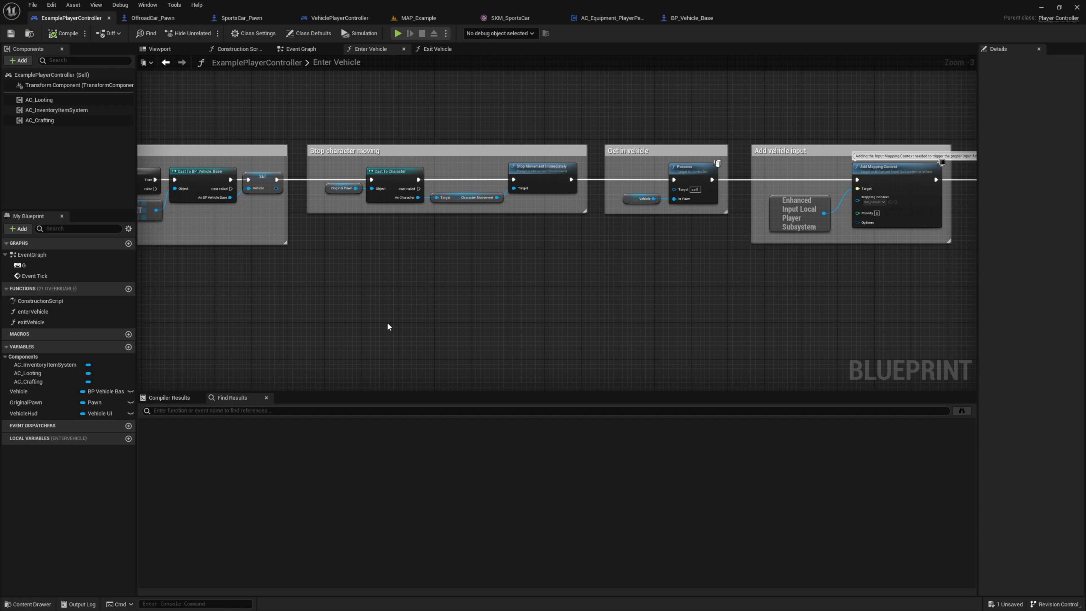
Open the SKM_Offroad skeletal mesh used by the off-road car pawn
{"action": "left_click", "coordinate": [152, 15]}
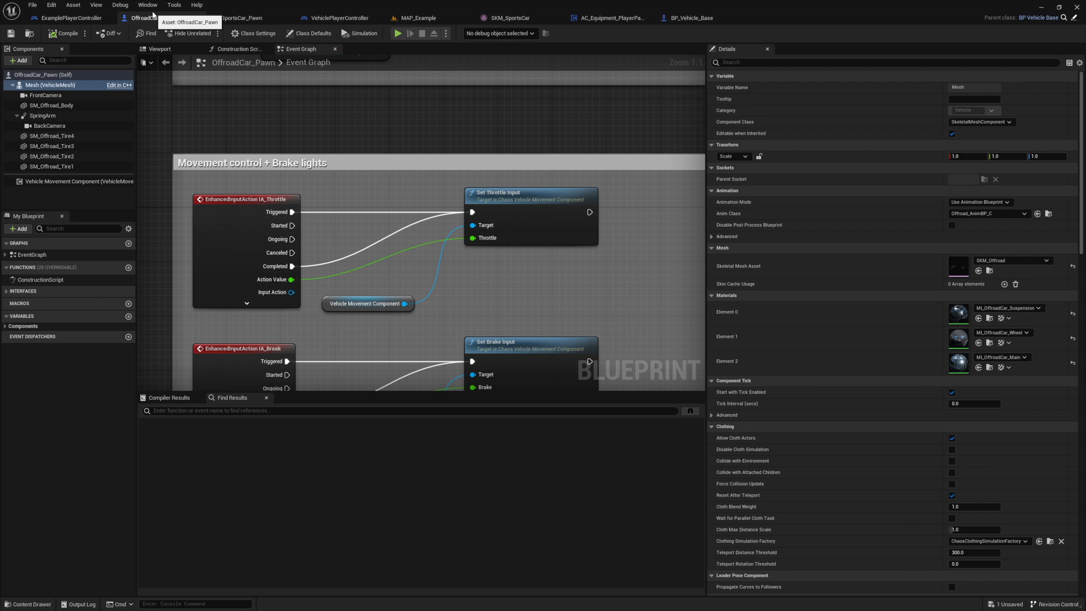
{"action": "left_click", "coordinate": [990, 272]}
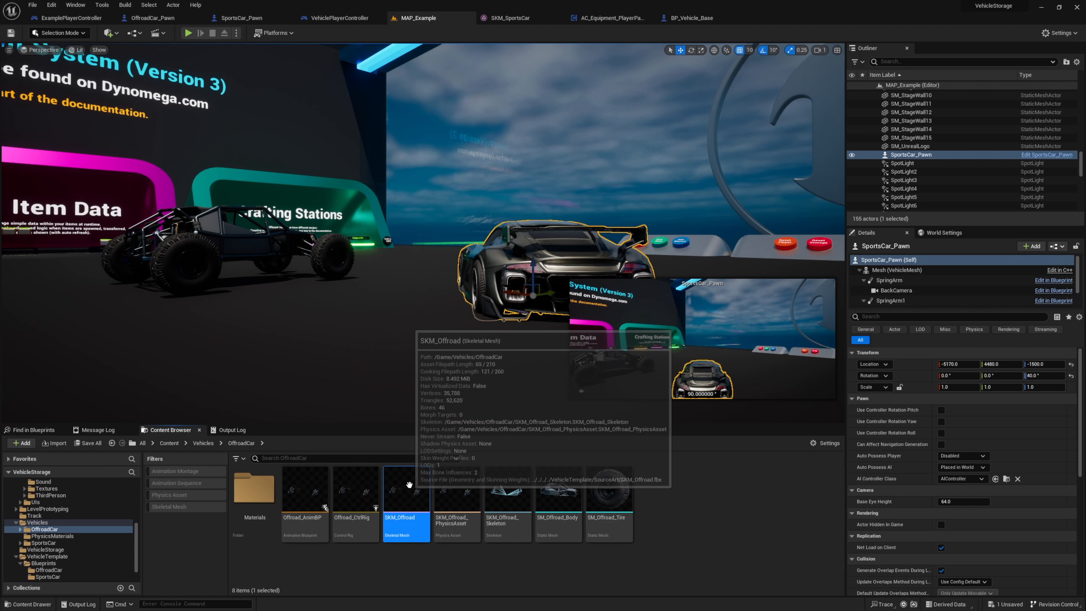
{"action": "double_click", "coordinate": [409, 486]}
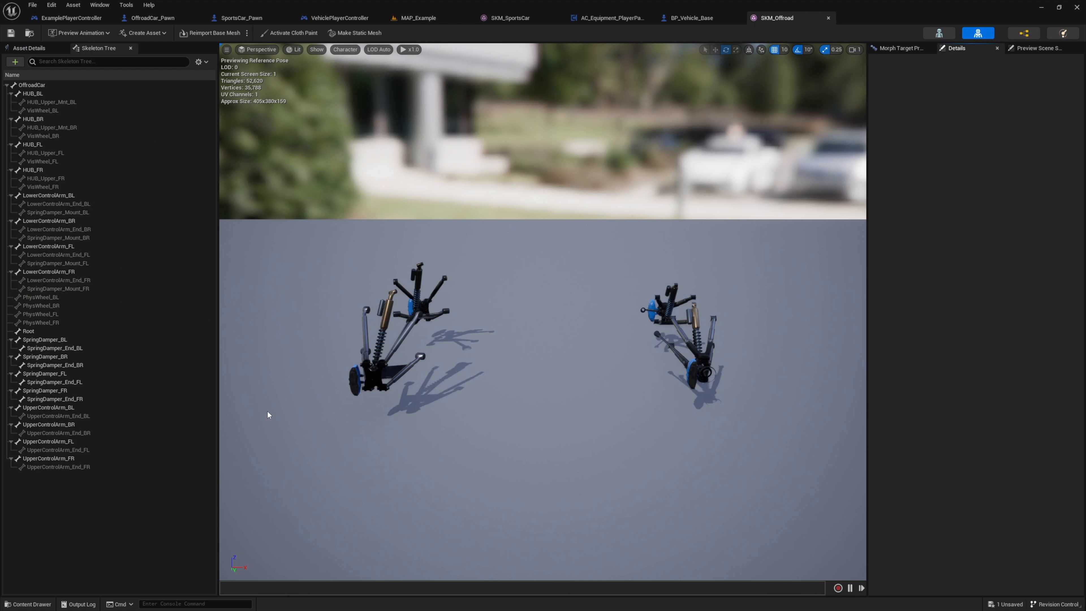
Add SM_Offroad_Body as a preview asset on the OffroadCar root bone
{"action": "left_click", "coordinate": [48, 85]}
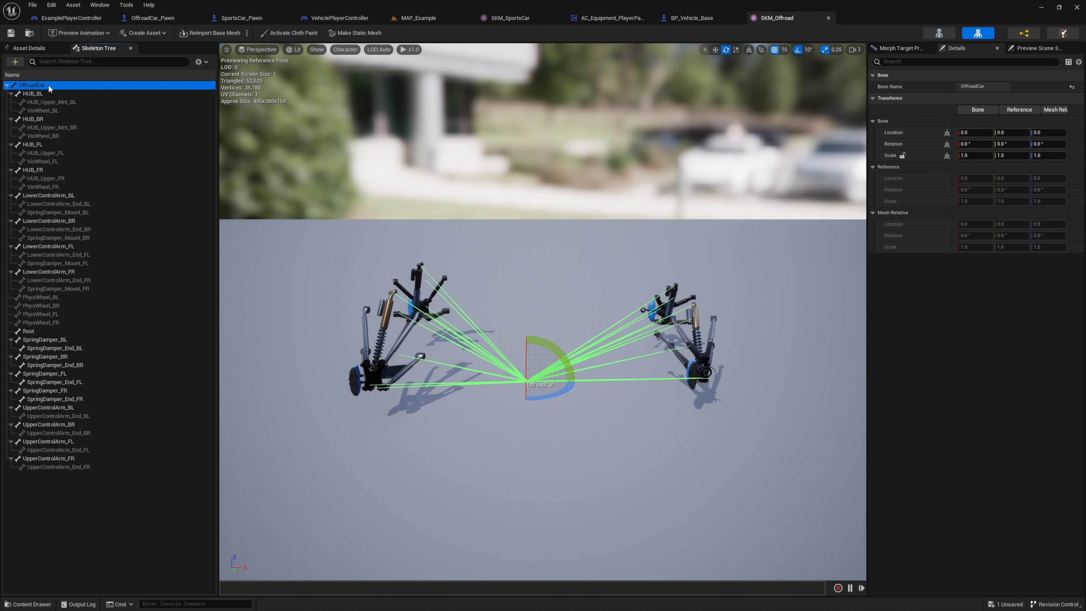
{"action": "right_click", "coordinate": [48, 85]}
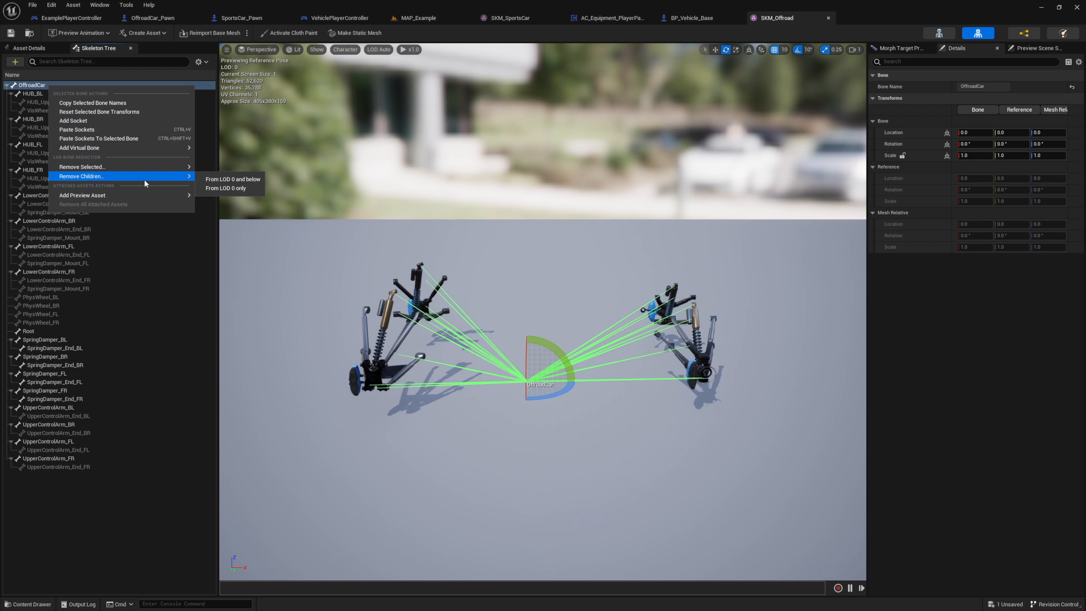
{"action": "mouse_move", "coordinate": [153, 195]}
{"action": "type", "text": "off"}
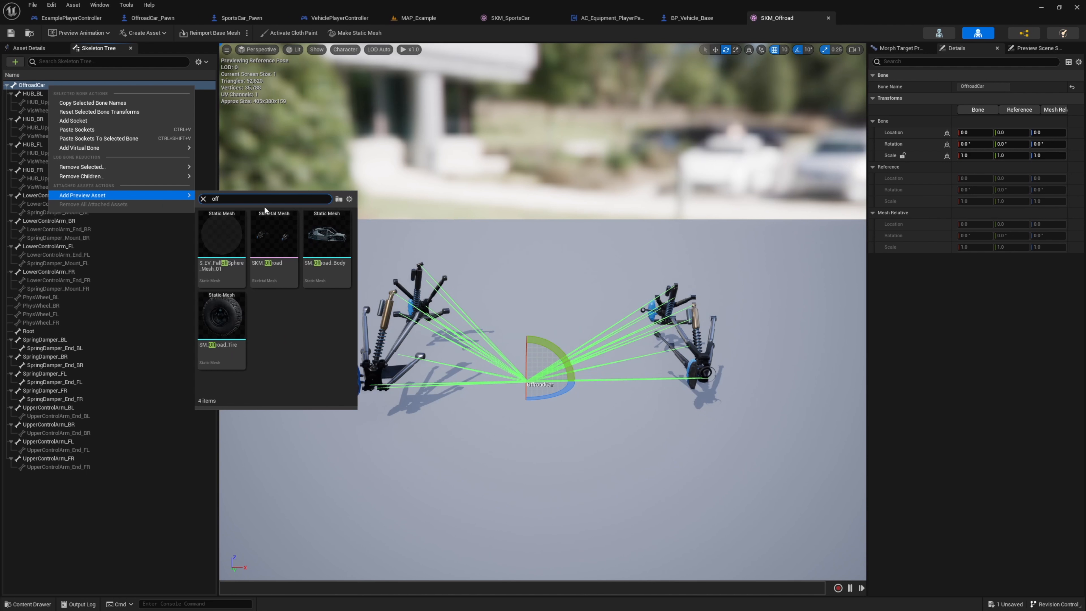
{"action": "left_click", "coordinate": [326, 234]}
{"action": "mouse_move", "coordinate": [648, 239]}
{"action": "right_mouse_down"}
{"action": "mouse_move", "coordinate": [607, 214]}
{"action": "mouse_move", "coordinate": [648, 239]}
{"action": "right_mouse_up"}
Add a socket named HoodSocket to the OffroadCar bone and raise it toward the hood of the previewed body
{"action": "right_click", "coordinate": [52, 86]}
{"action": "left_click", "coordinate": [52, 105]}
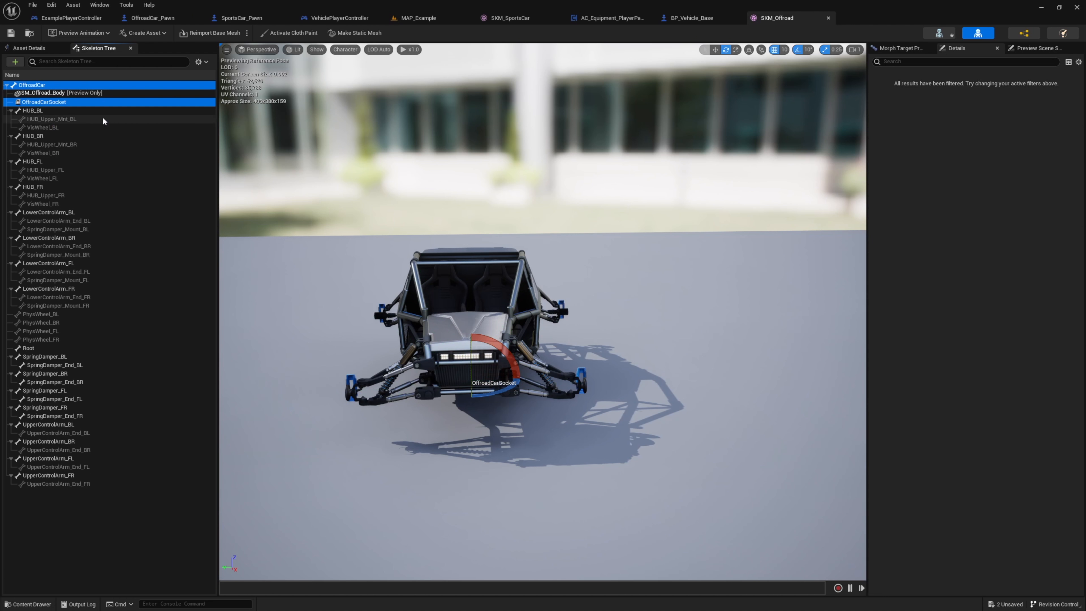
{"action": "right_click_drag", "start_coordinate": [468, 340], "coordinate": [469, 361]}
{"action": "key", "text": "w"}
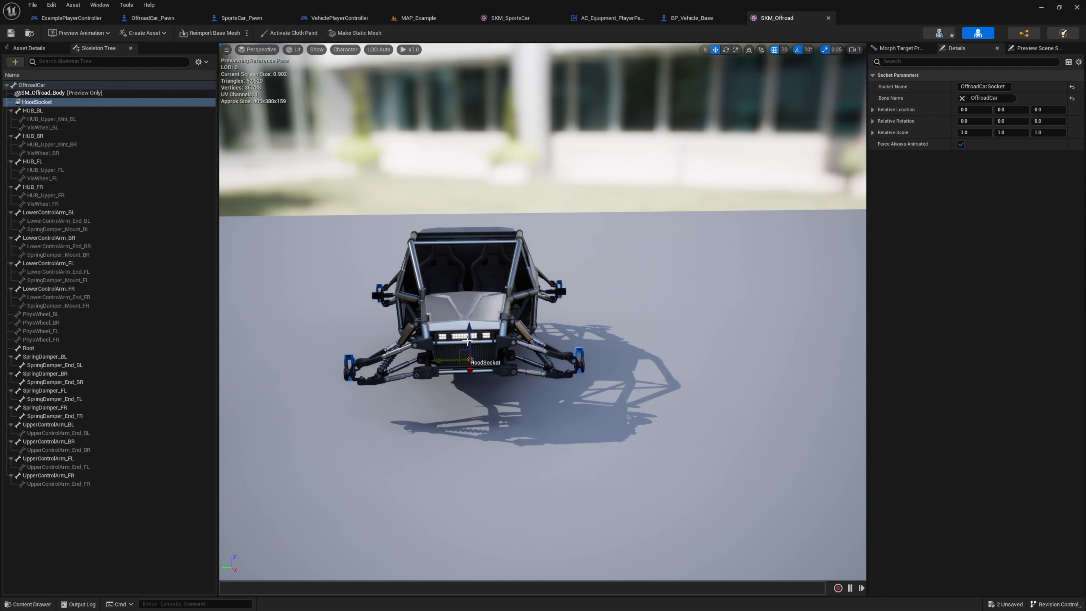
{"action": "left_click_drag", "start_coordinate": [465, 299], "coordinate": [465, 282]}
{"action": "right_click_drag", "start_coordinate": [464, 282], "coordinate": [523, 338]}
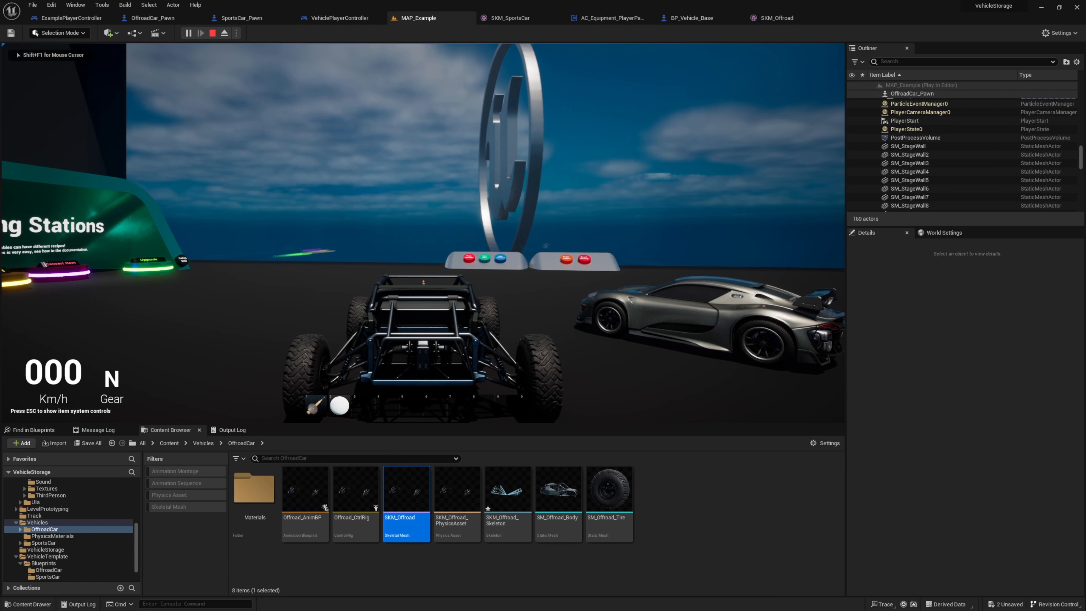
Playtest driving the off-road car in the rear view, then switch to the front camera and drive it in reverse and forward
{"action": "key", "text": "w"}
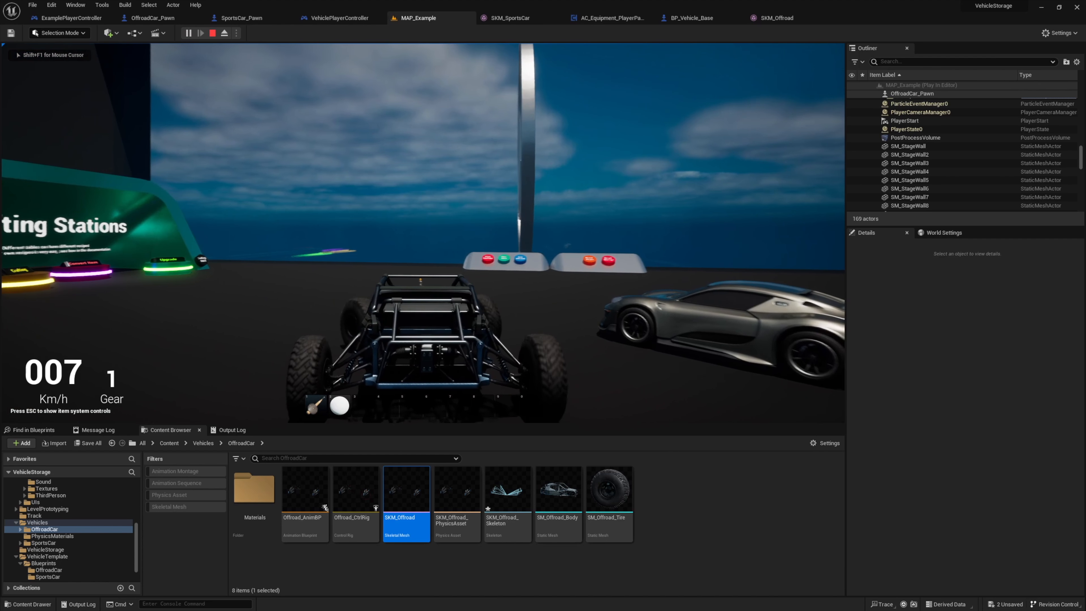
{"action": "key", "text": "a"}
{"action": "key", "text": "Tab"}
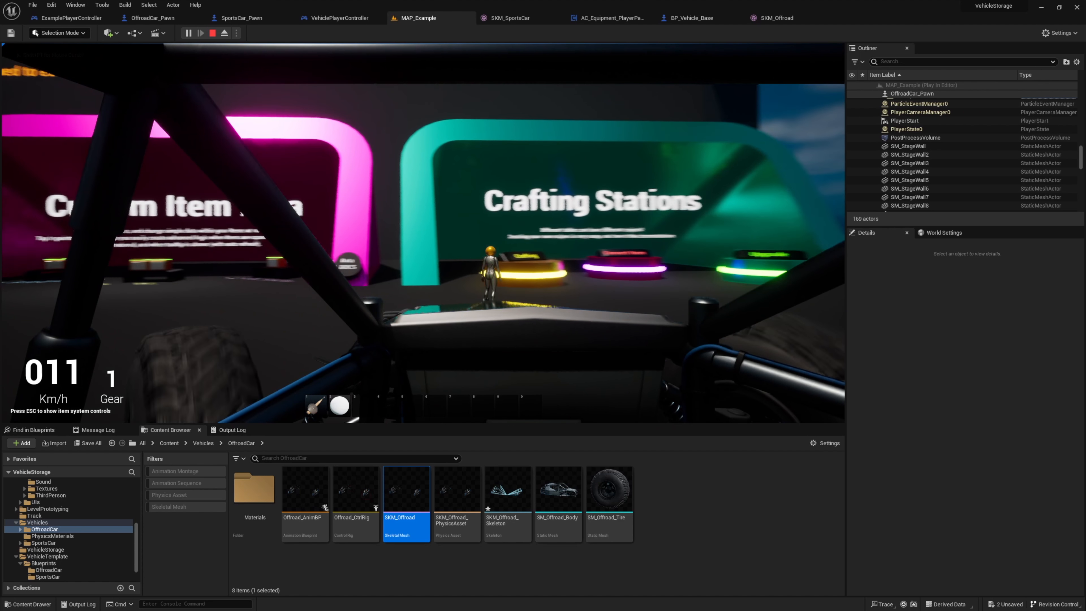
{"action": "key", "text": "s"}
{"action": "key", "text": "d"}
{"action": "key", "text": "w"}
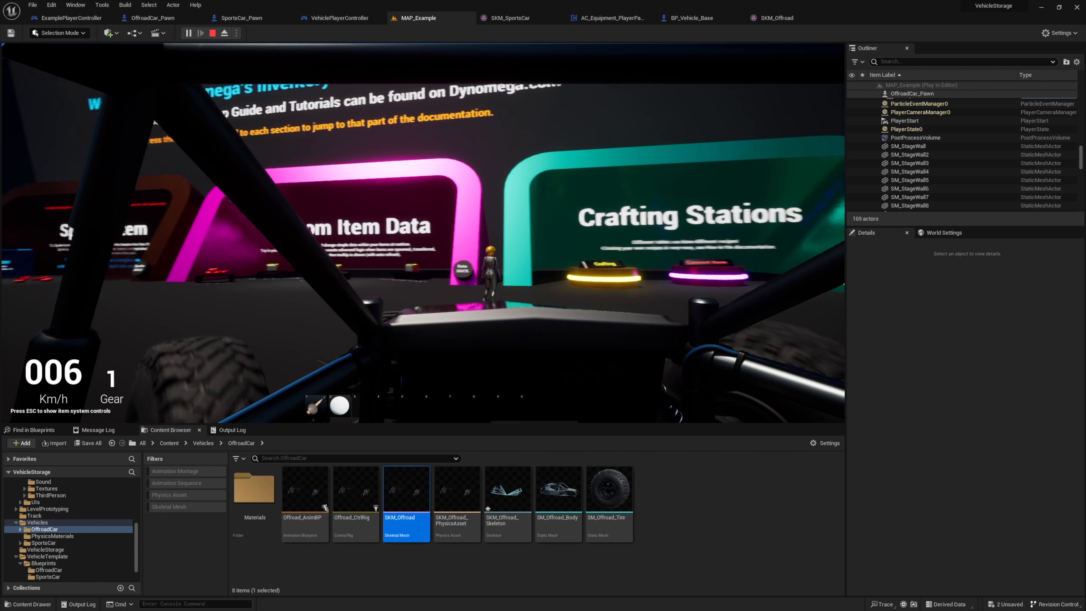
{"action": "key", "text": "w"}
{"action": "key", "text": "d"}
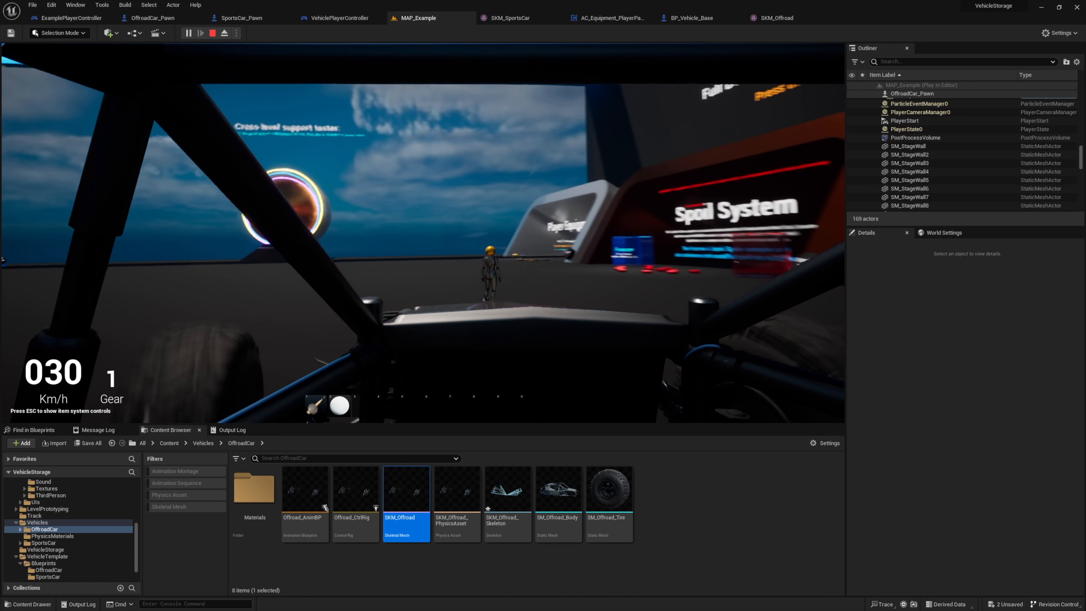
Switch the off-road car back to the rear camera and test exiting, re-entering, reversing and exiting it again
{"action": "key", "text": "Tab"}
{"action": "key", "text": "e"}
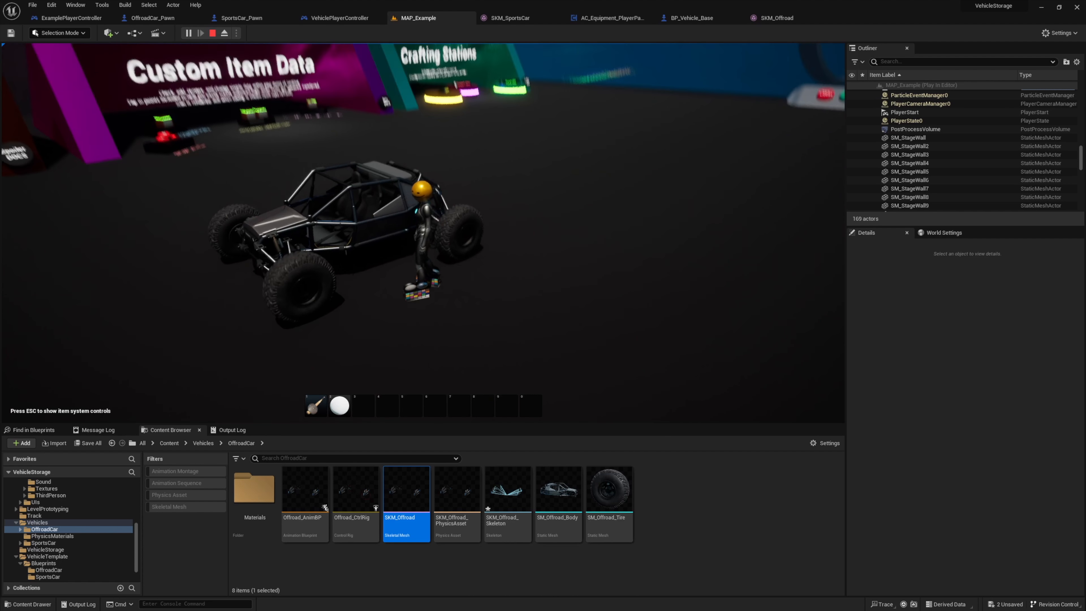
{"action": "key", "text": "e"}
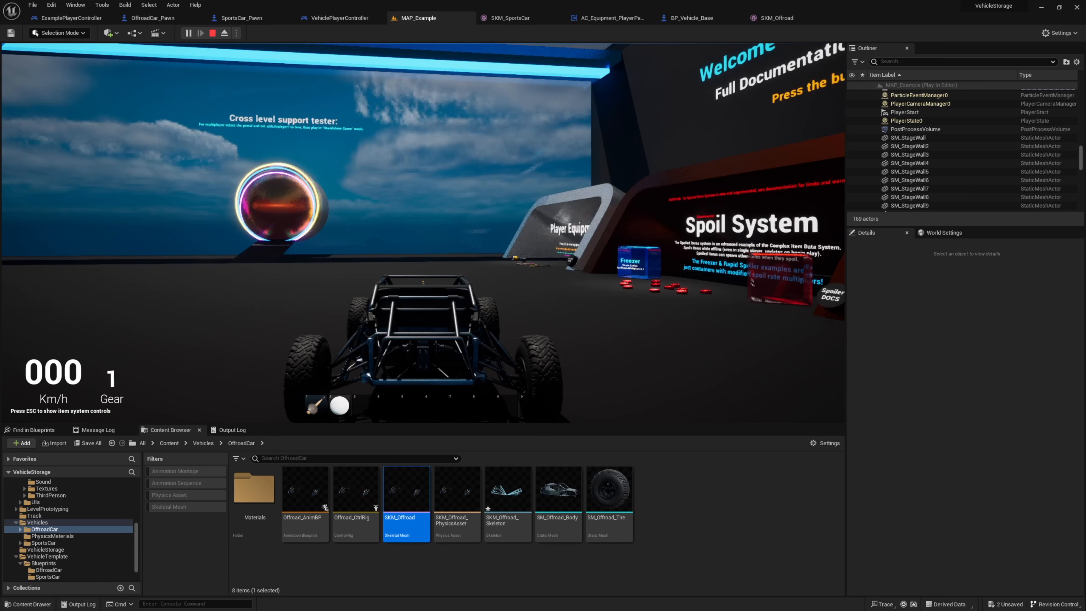
{"action": "key", "text": "s"}
{"action": "key", "text": "e"}
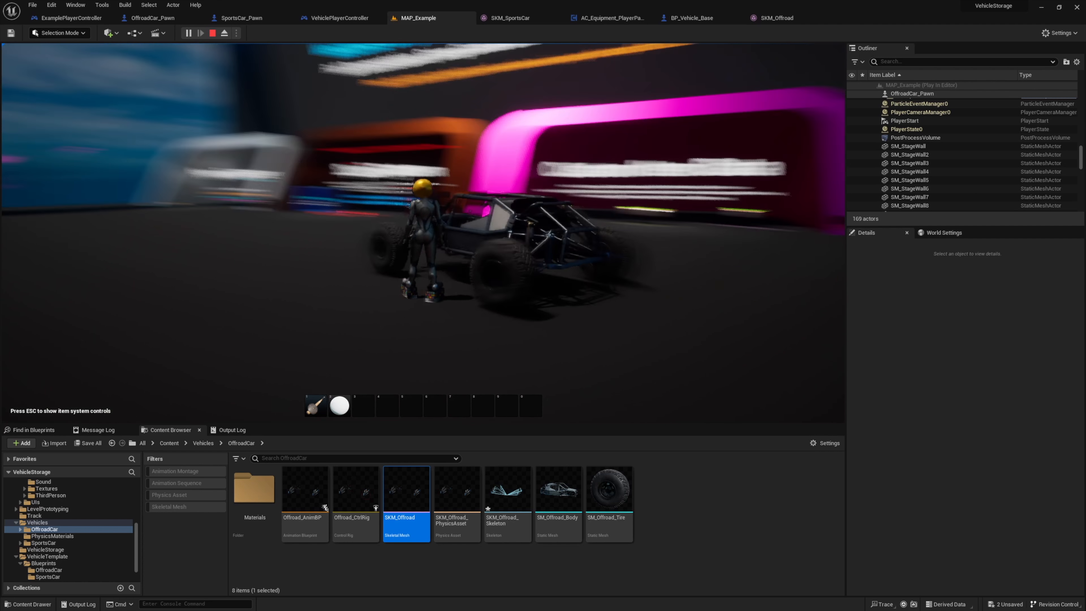
{"action": "key", "text": "s"}
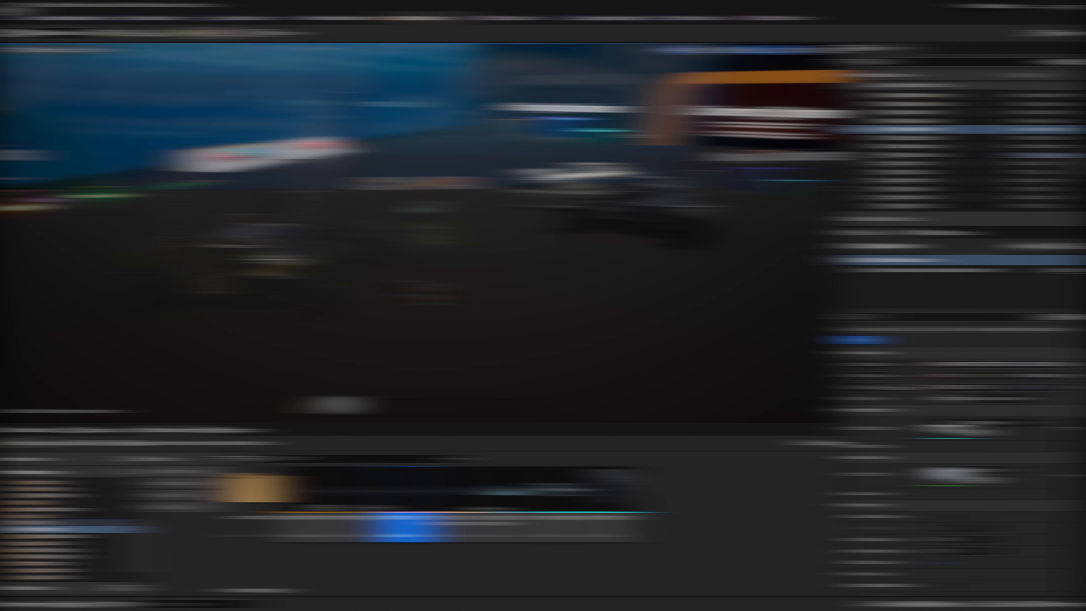
Place a ramp in the level and playtest driving the off-road car onto it and exiting while it is tilted
{"action": "left_click_drag", "start_coordinate": [404, 302], "coordinate": [403, 302], "text": "alt"}
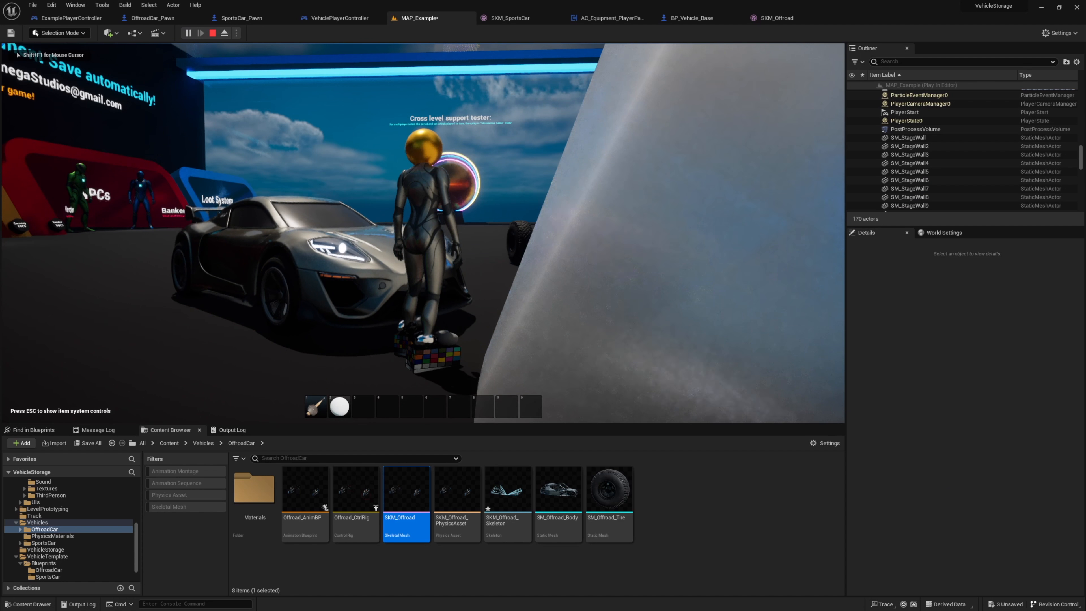
{"action": "key", "text": "w"}
{"action": "key", "text": "e"}
{"action": "key", "text": "w"}
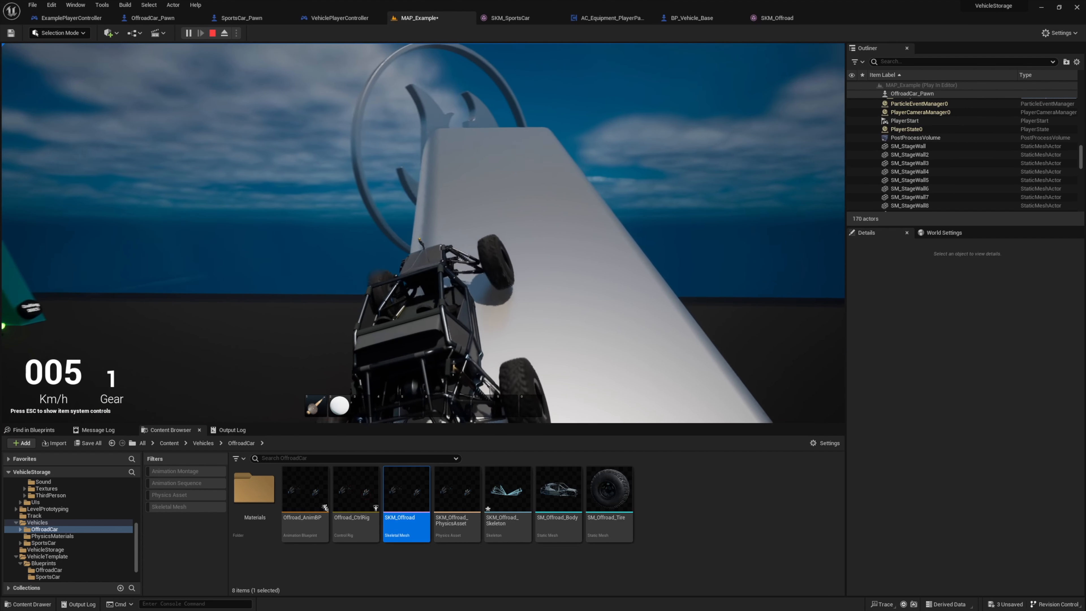
{"action": "key", "text": "e"}
{"action": "key", "text": "w"}
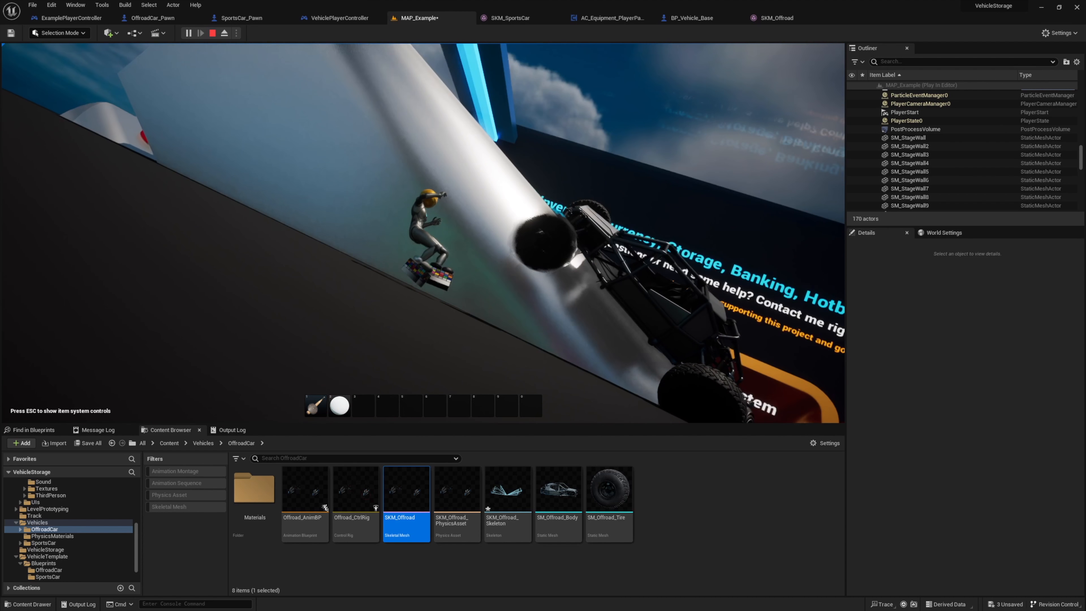
{"action": "key", "text": "Escape"}
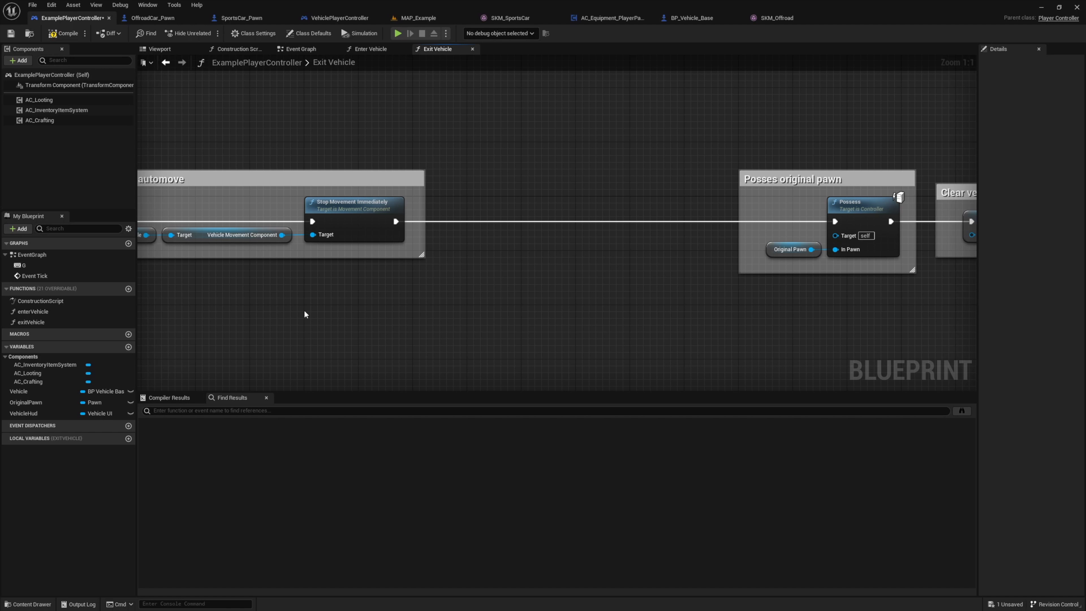
In Exit Vehicle, add a Set Actor Rotation node targeting Original Pawn between Stop Movement Immediately and Possess
{"action": "right_click_drag", "start_coordinate": [505, 299], "coordinate": [523, 292]}
{"action": "left_click_drag", "start_coordinate": [22, 404], "coordinate": [462, 329], "text": "ctrl"}
{"action": "left_click_drag", "start_coordinate": [503, 332], "coordinate": [591, 231]}
{"action": "type", "text": "set actor ro"}
{"action": "left_click", "coordinate": [602, 359]}
{"action": "key", "text": "q"}
Add Get Actor Rotation for Original Pawn, split the rotation pins and feed only the Z (Yaw) value into Set Actor Rotation
{"action": "left_click_drag", "start_coordinate": [503, 228], "coordinate": [482, 296]}
{"action": "type", "text": "get"}
{"action": "left_click_drag", "start_coordinate": [556, 315], "coordinate": [602, 349]}
{"action": "type", "text": "bre"}
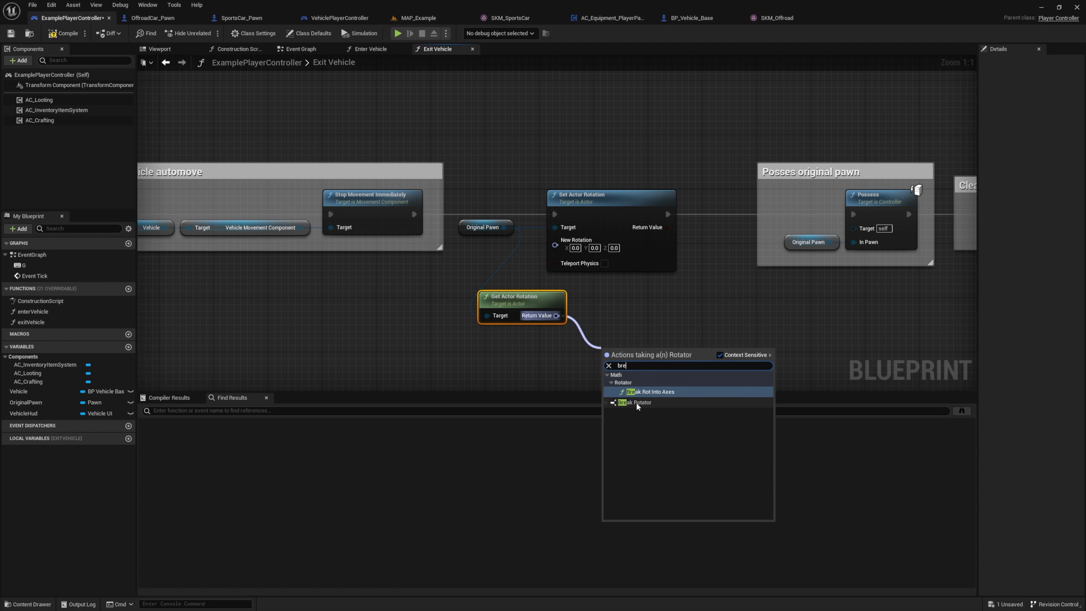
{"action": "left_click", "coordinate": [637, 403]}
{"action": "key", "text": "Delete"}
{"action": "right_click", "coordinate": [557, 319]}
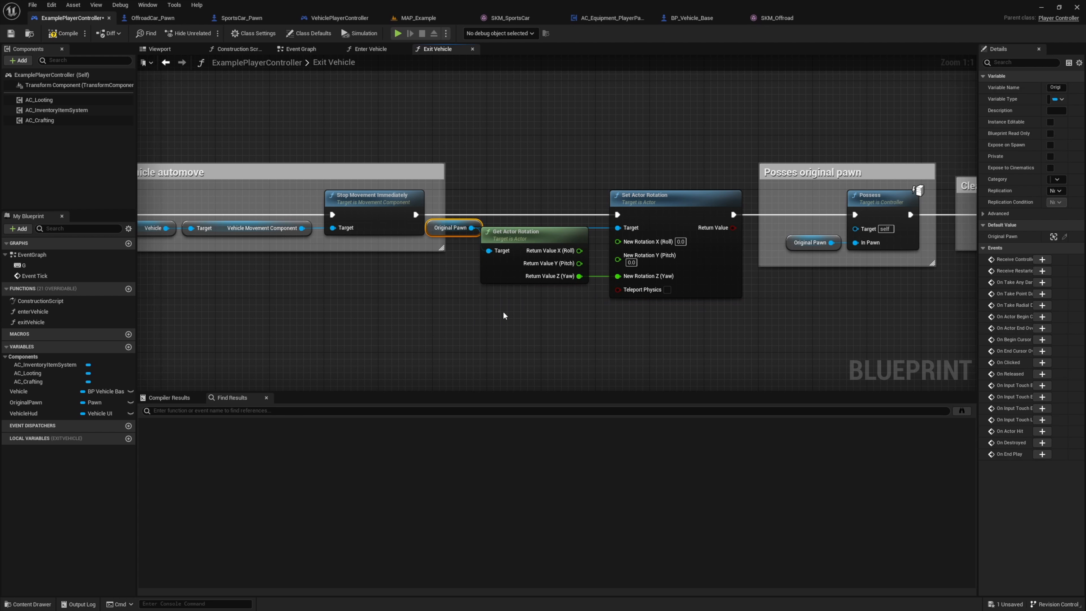
Shift the possess and clear-vehicle groups clear of the rotation nodes and wrap those nodes in a comment titled "Fix actor rotation on flipped vehicle"
{"action": "right_click_drag", "start_coordinate": [788, 347], "coordinate": [660, 335]}
{"action": "left_click_drag", "start_coordinate": [660, 334], "coordinate": [931, 167]}
{"action": "left_click_drag", "start_coordinate": [722, 159], "coordinate": [736, 160]}
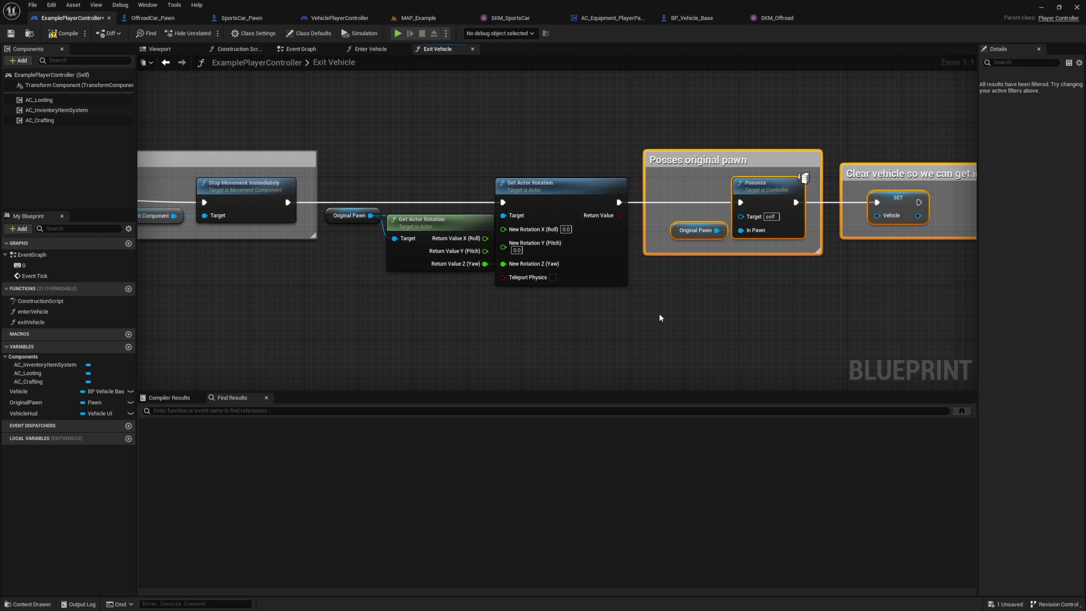
{"action": "type", "text": "cFix actor rotation on flipped veh"}
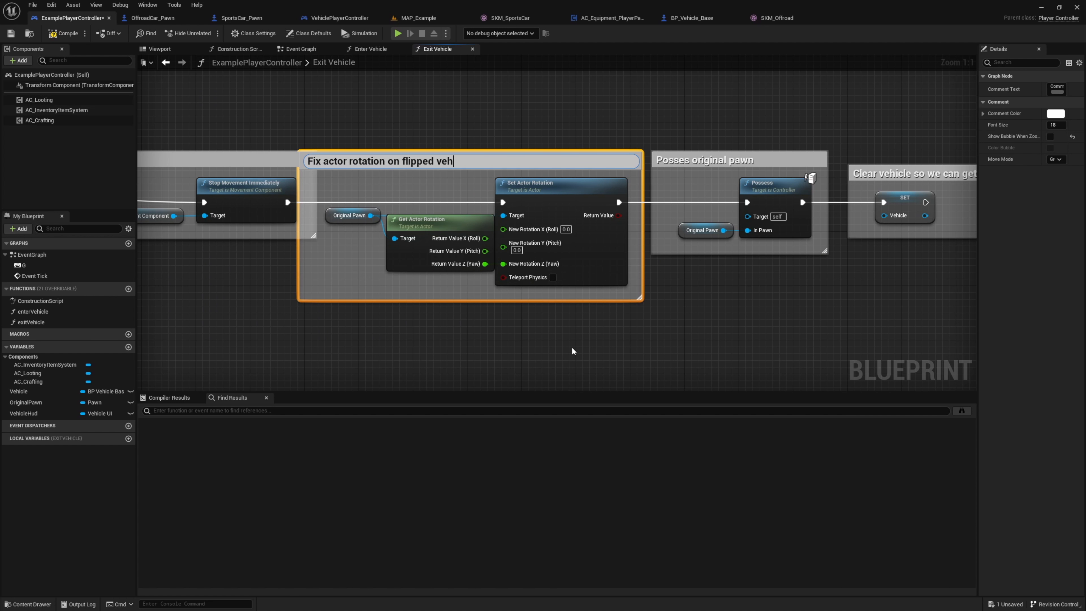
{"action": "left_click_drag", "start_coordinate": [299, 262], "coordinate": [324, 262]}
{"action": "left_click", "coordinate": [829, 332]}
{"action": "right_click_drag", "start_coordinate": [831, 332], "coordinate": [855, 314]}
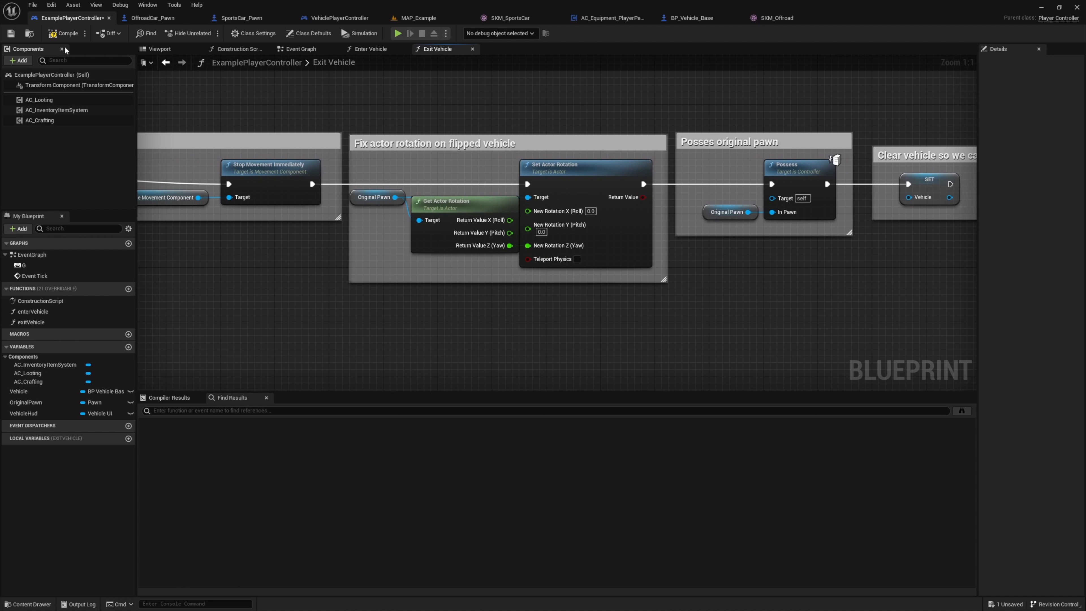
Start a playtest, exit the off-road car while it is tilted and run toward the sports car
{"action": "key", "text": "alt+p"}
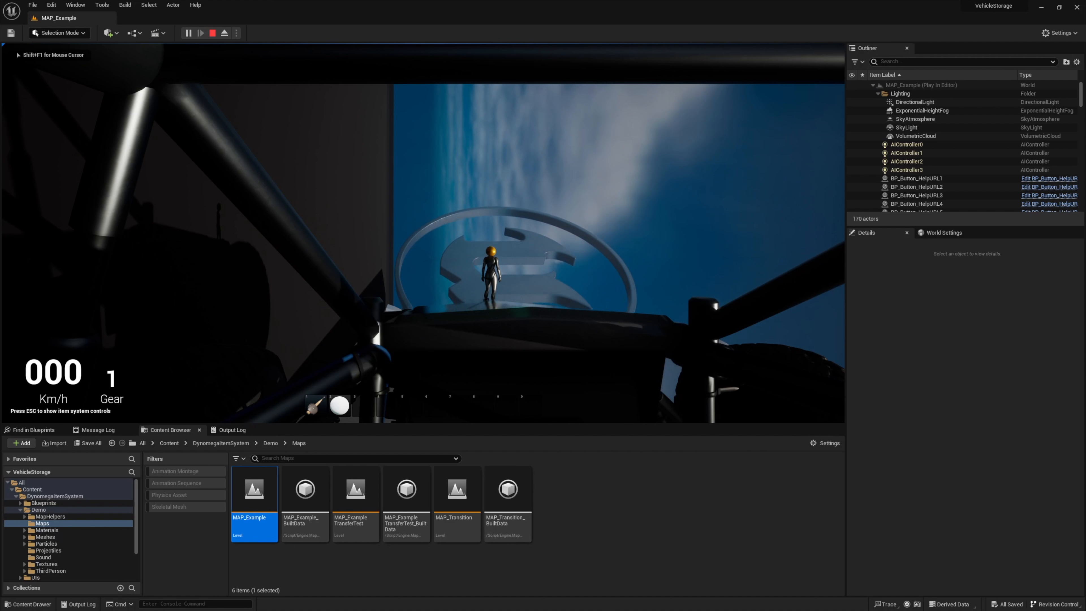
{"action": "key", "text": "e"}
{"action": "key", "text": "w"}
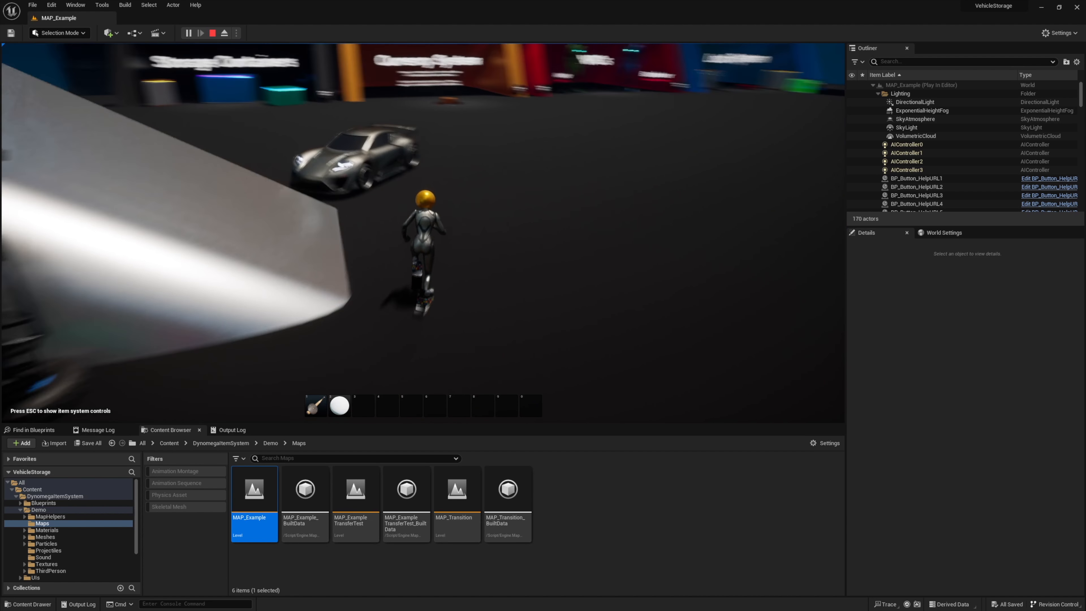
Test entering the sports car, driving and steering it, switching to the front camera and using the handbrake
{"action": "key", "text": "e"}
{"action": "key", "text": "s"}
{"action": "key", "text": "d"}
{"action": "key", "text": "w"}
{"action": "key", "text": "a"}
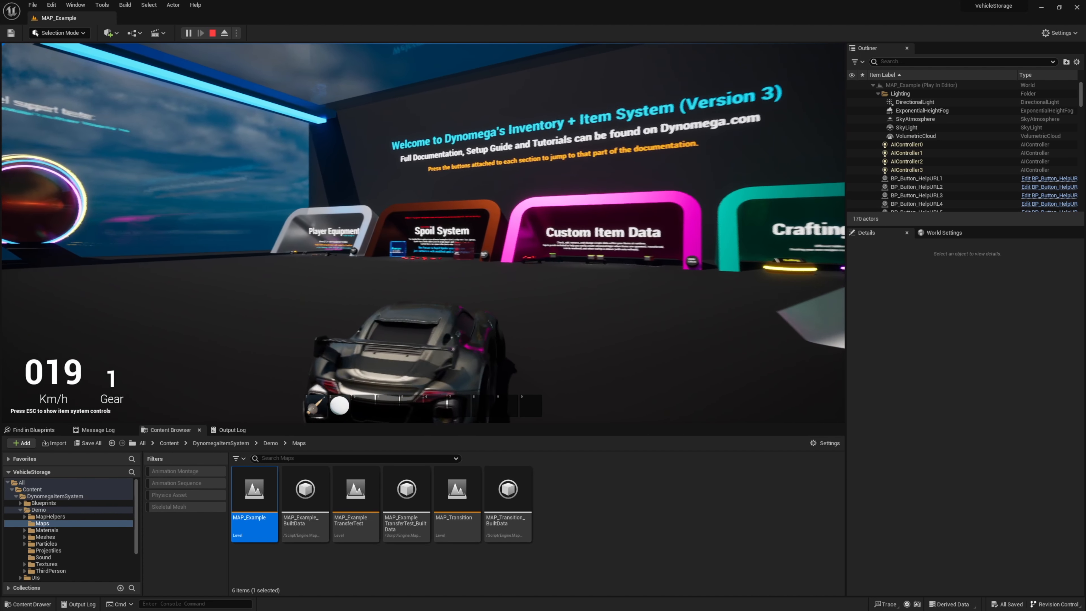
{"action": "key", "text": "Tab"}
{"action": "key", "text": "d"}
{"action": "key", "text": "space"}
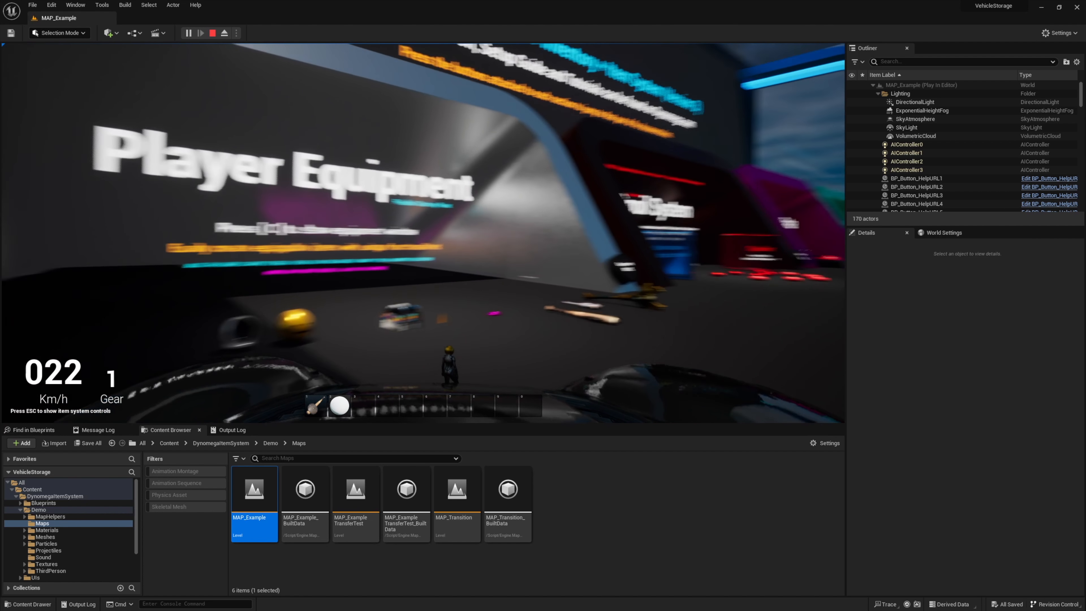
{"action": "key", "text": "w"}
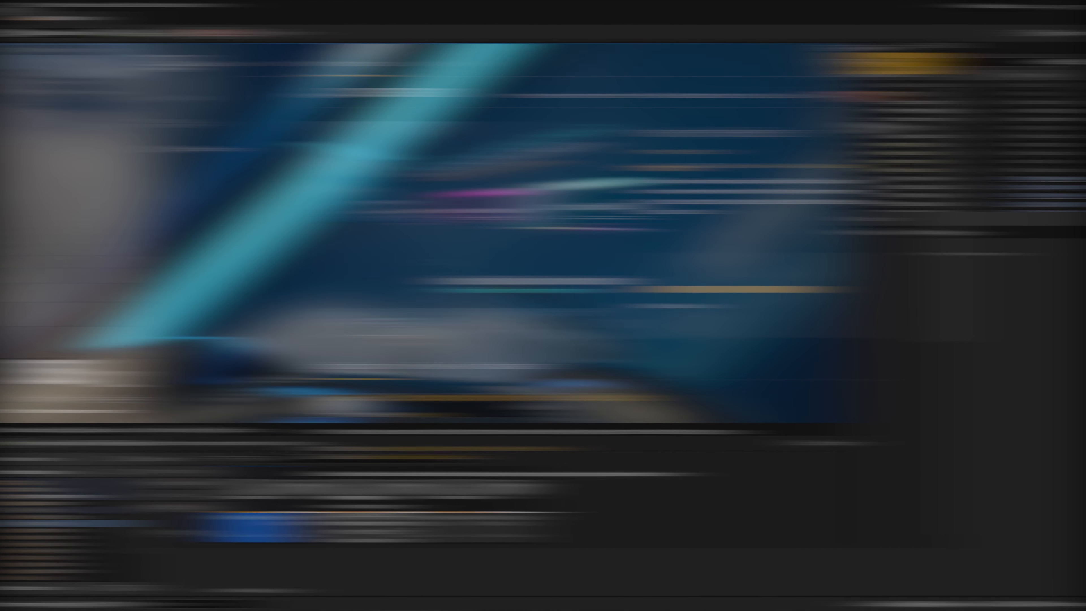